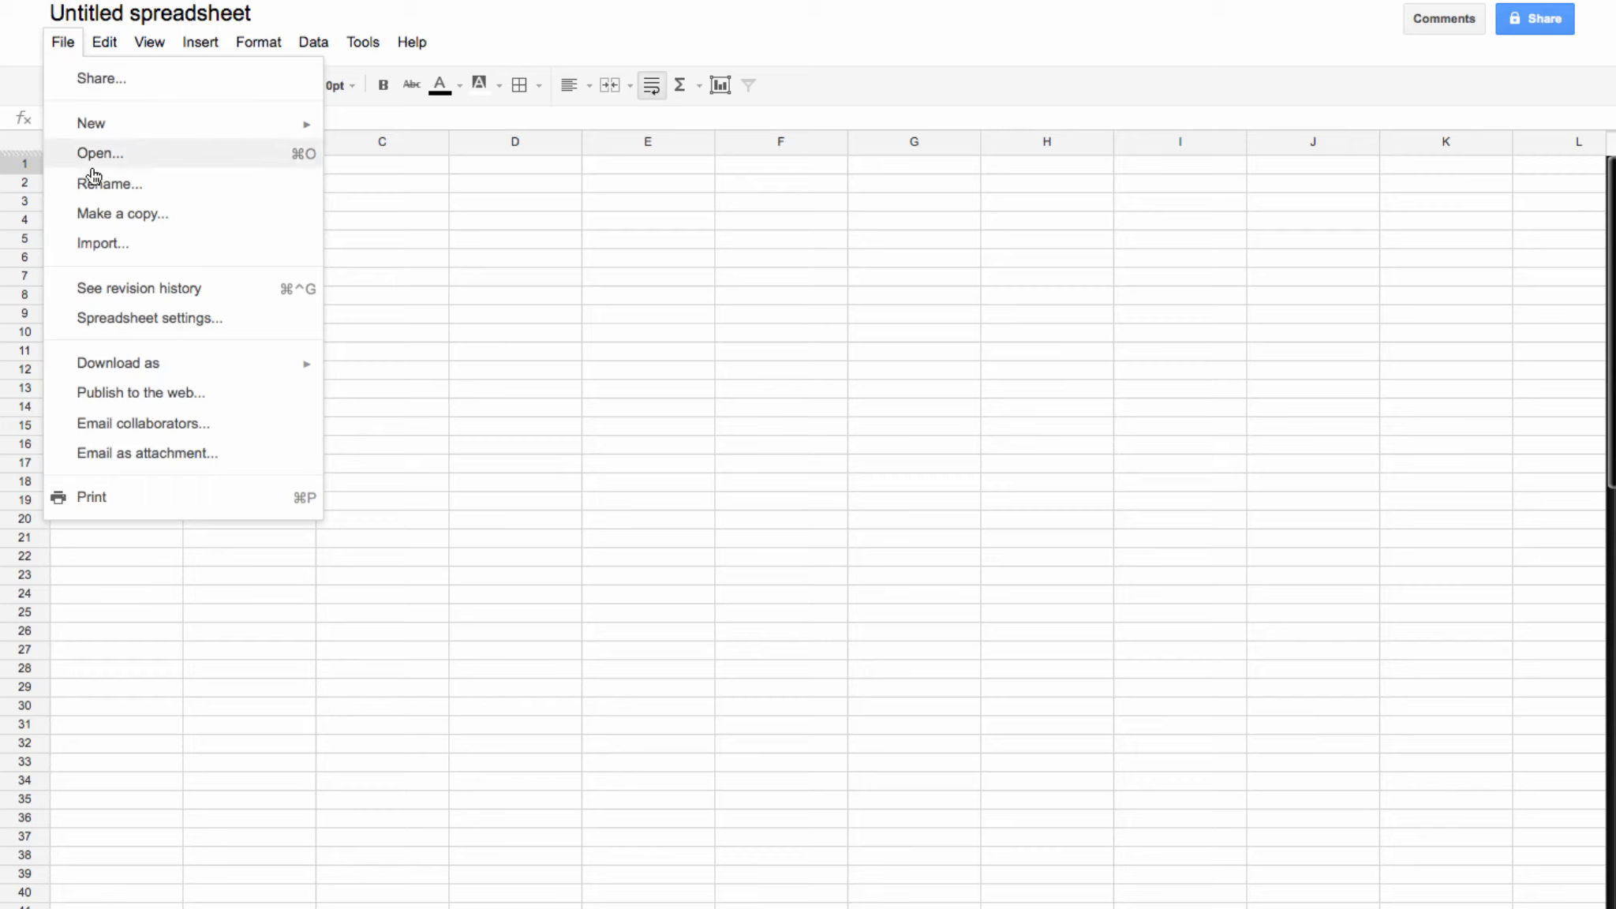
Step: Rename the spreadsheet to 'Disaster Preparedness example'
click(97, 184)
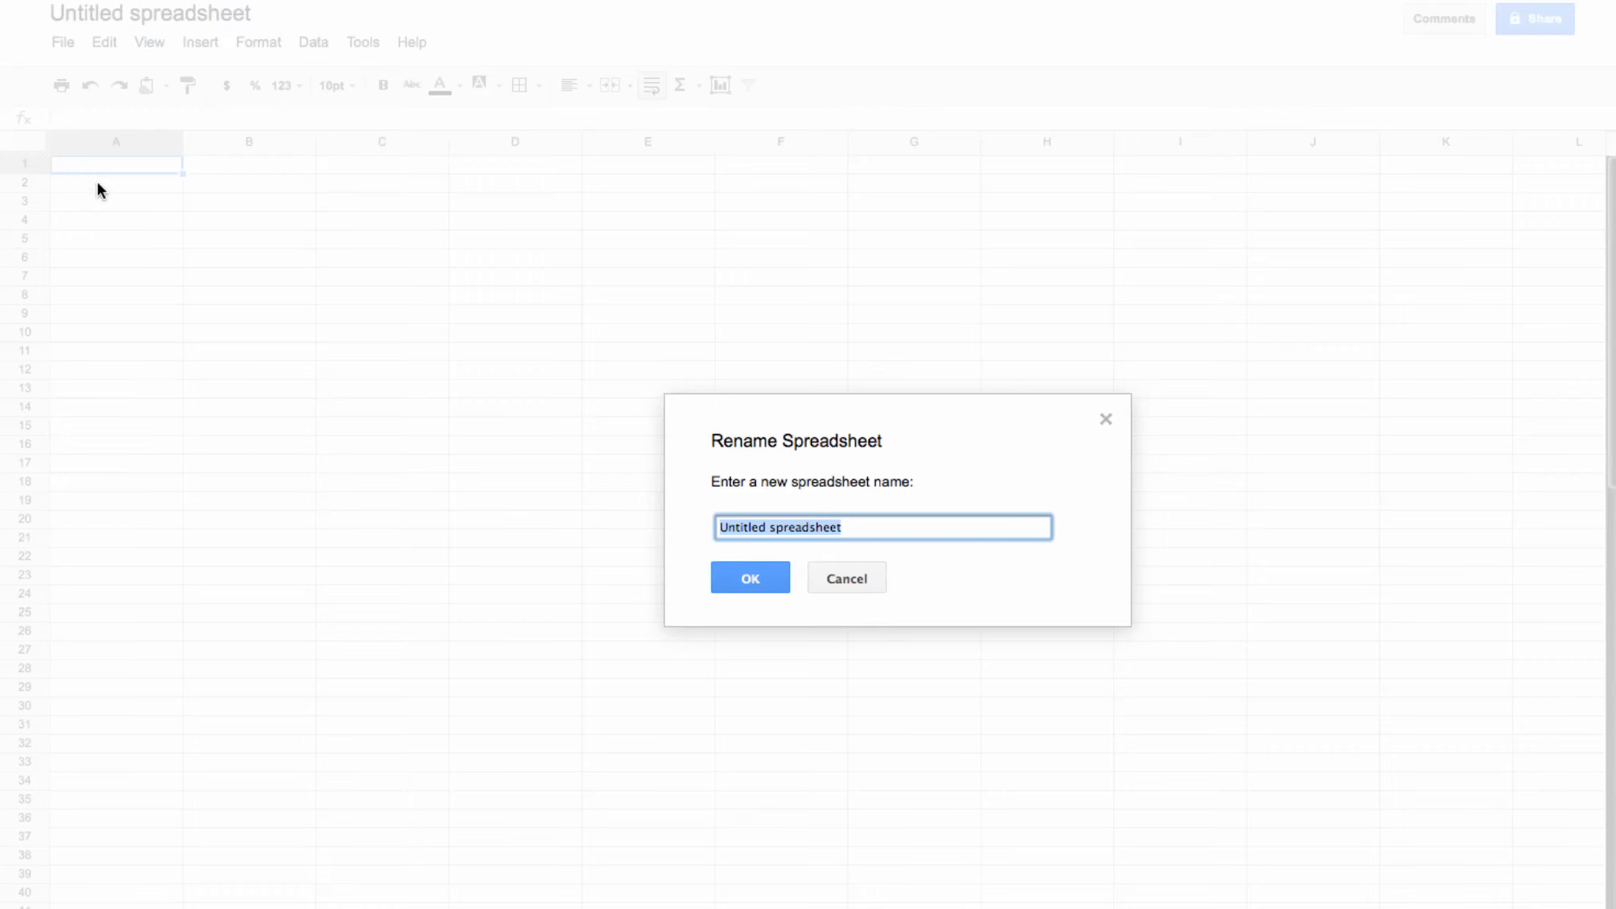
text(D)
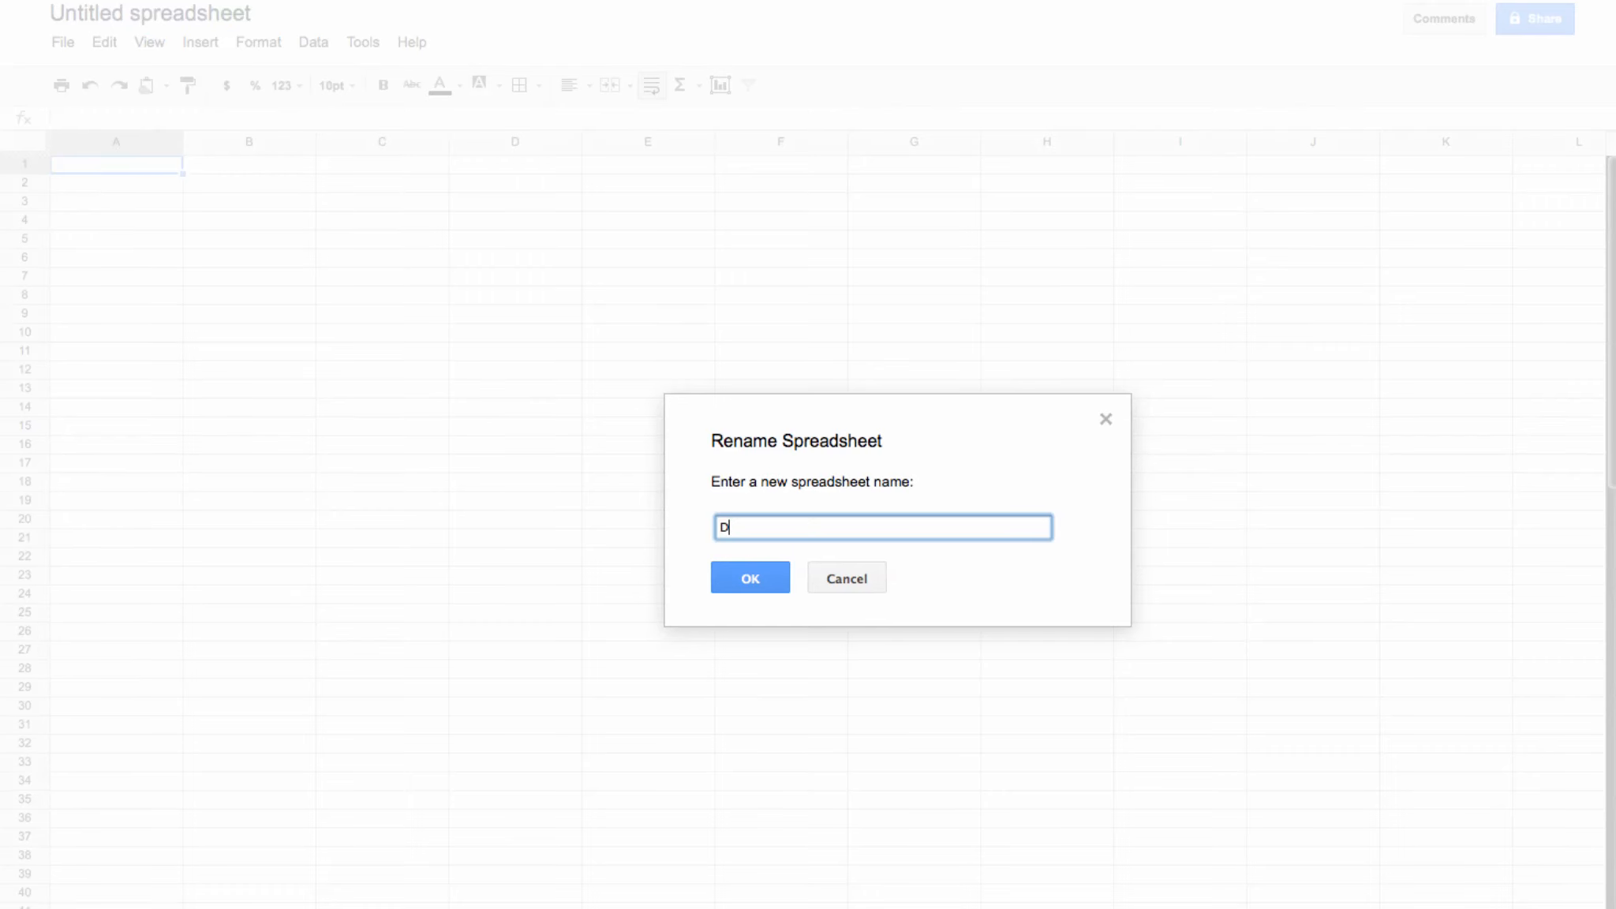
text(isaster Preparedness)
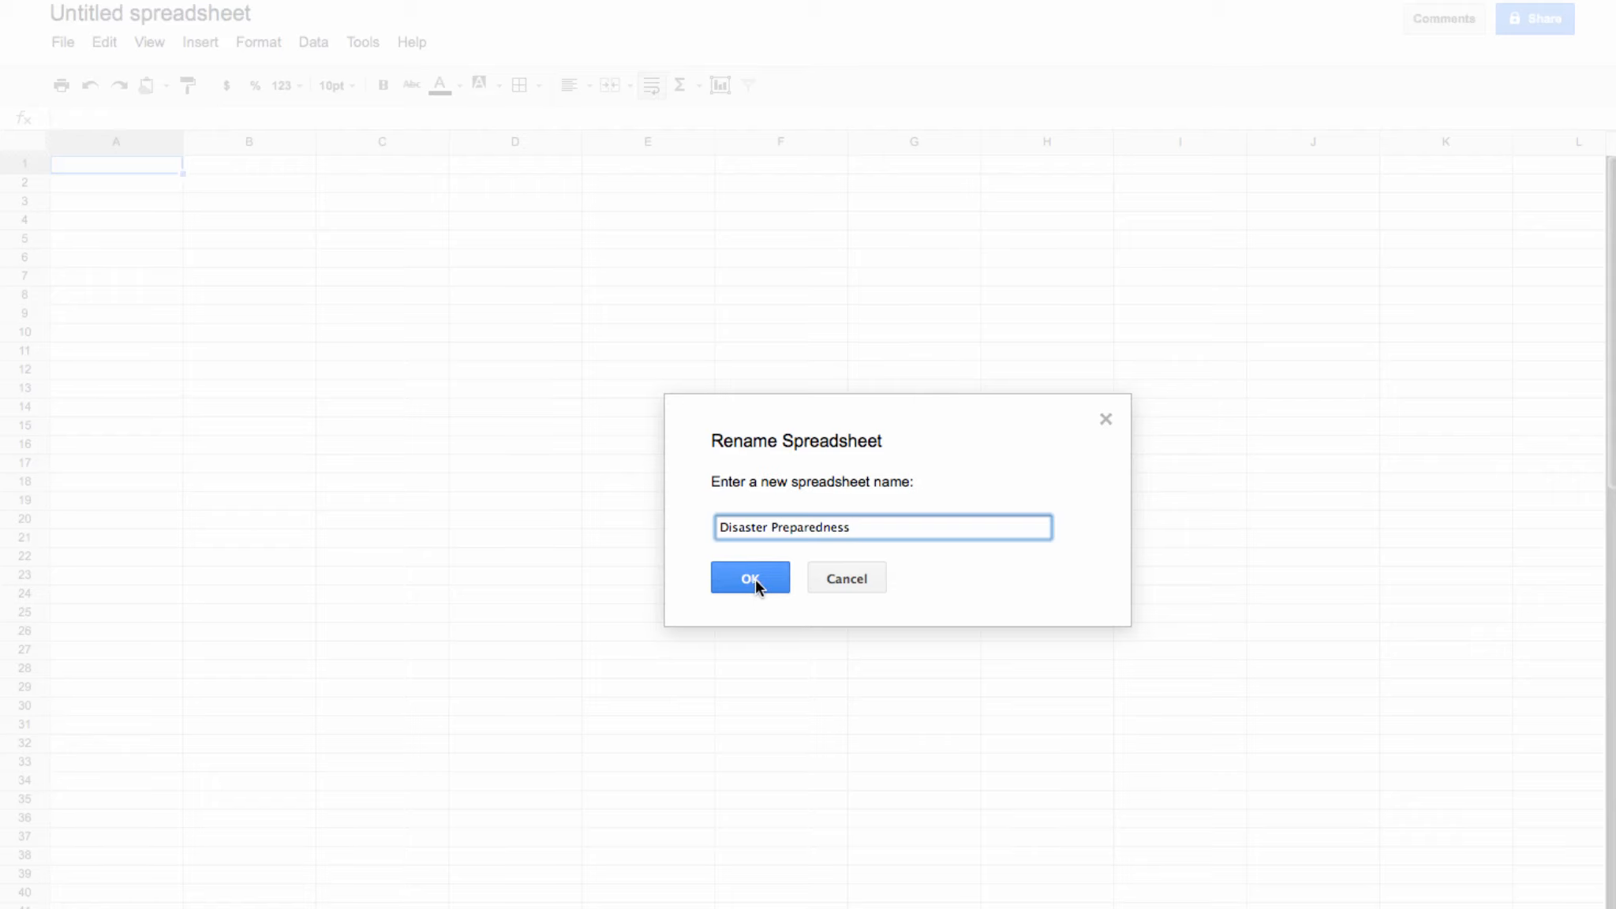
text(te)
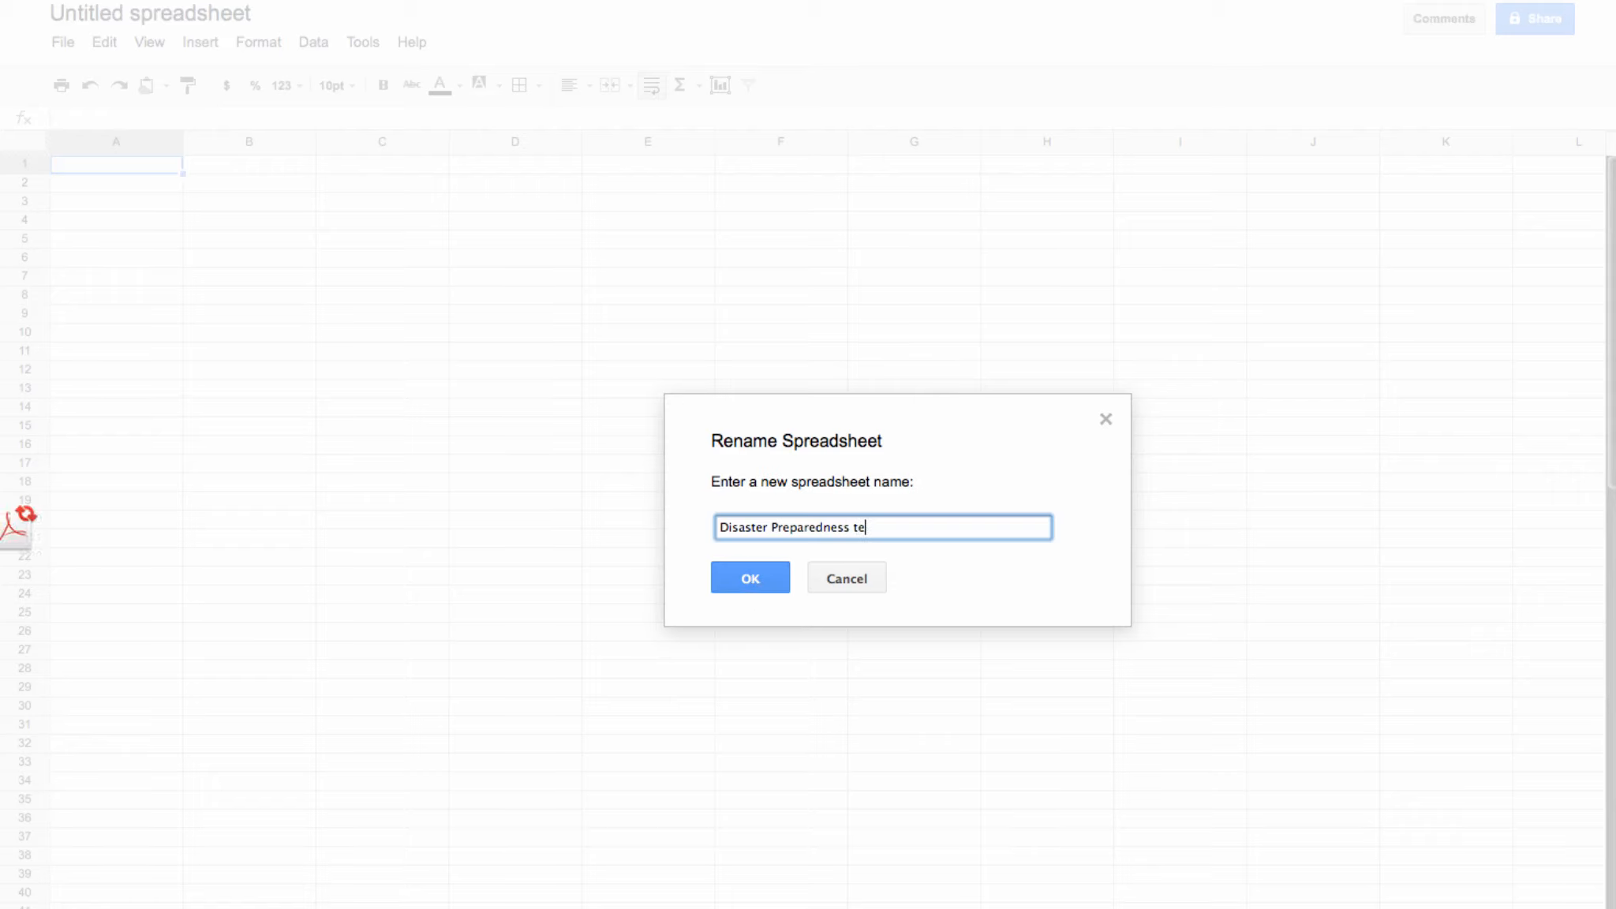
key(BackSpace)
key(BackSpace)
text(exam)
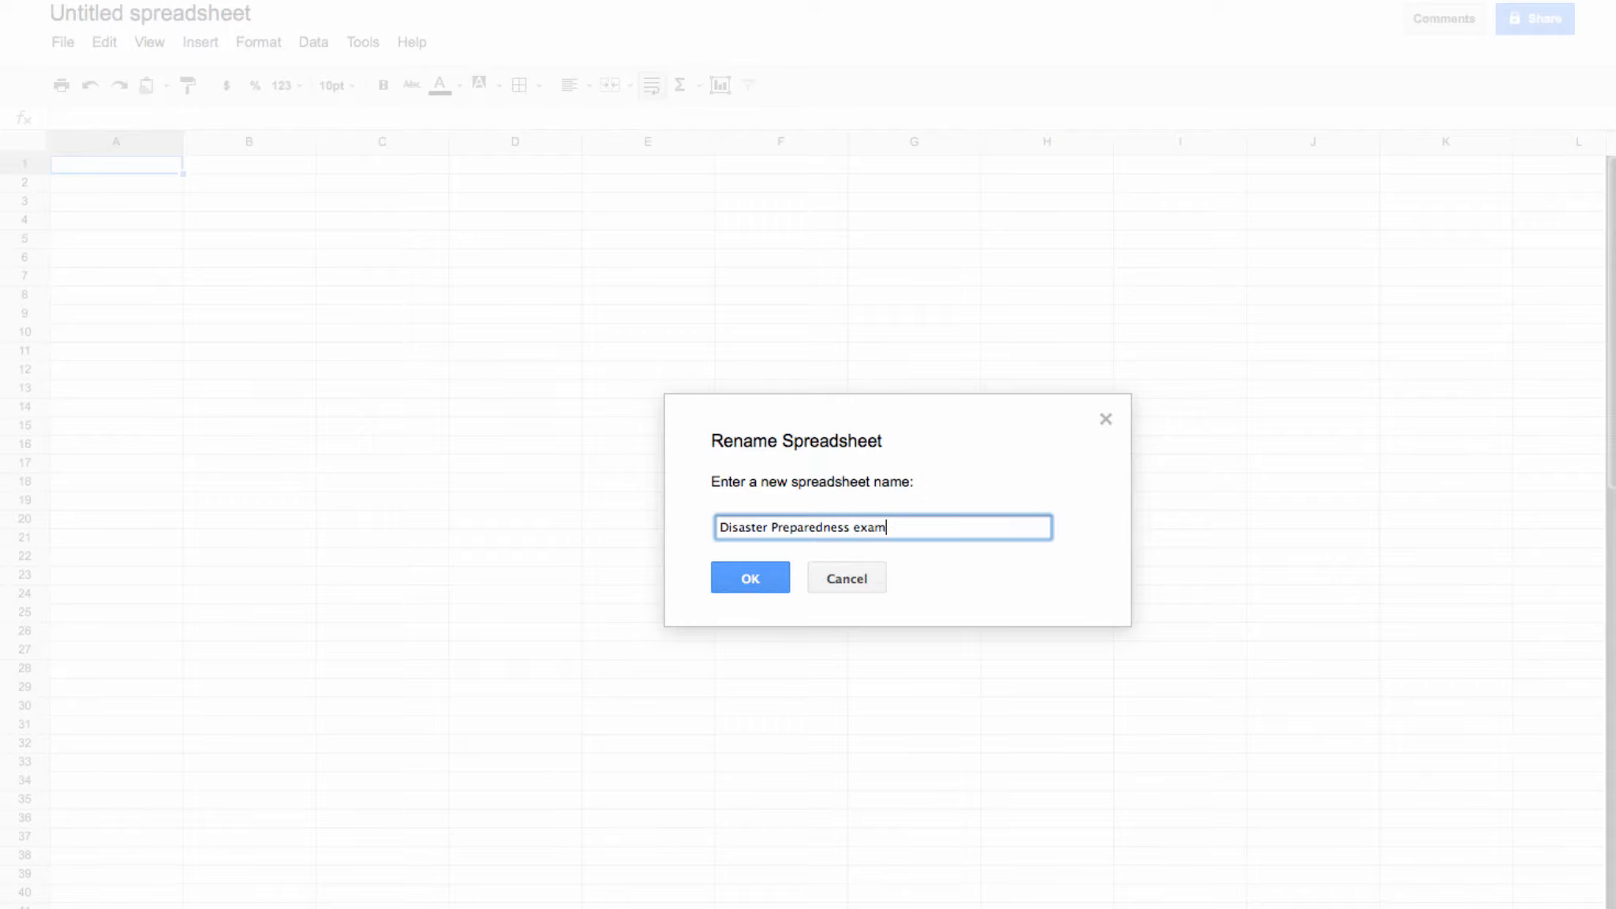
text(ple)
click(743, 579)
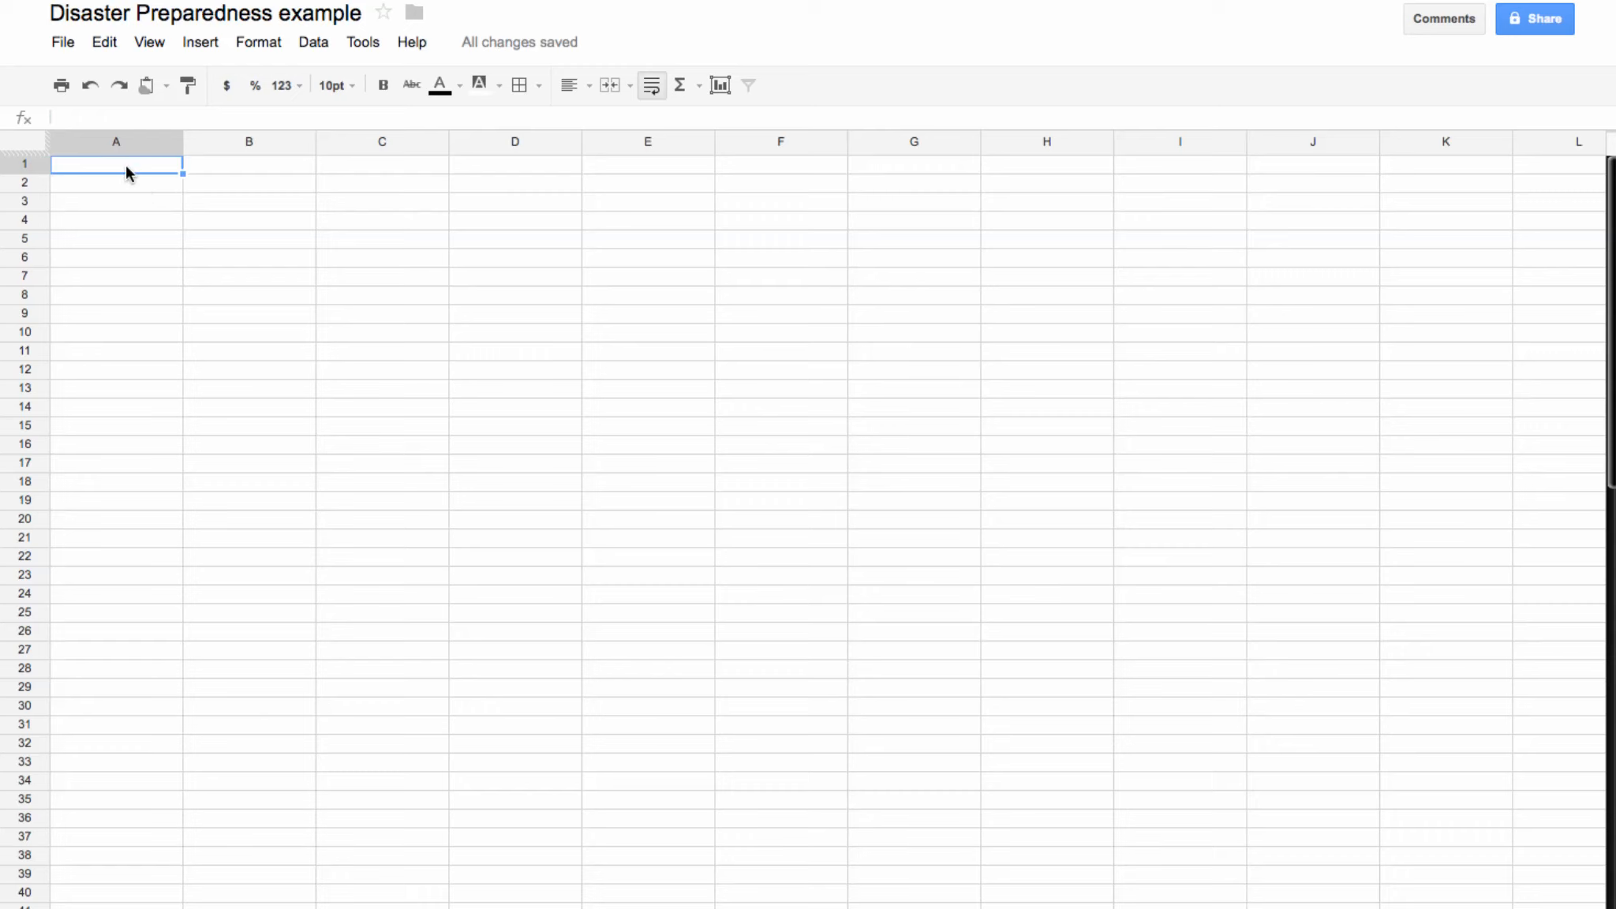
Step: Enter the date 10/1/2012 in A1 and the title 'Preparedness Template' in B1
text(10)
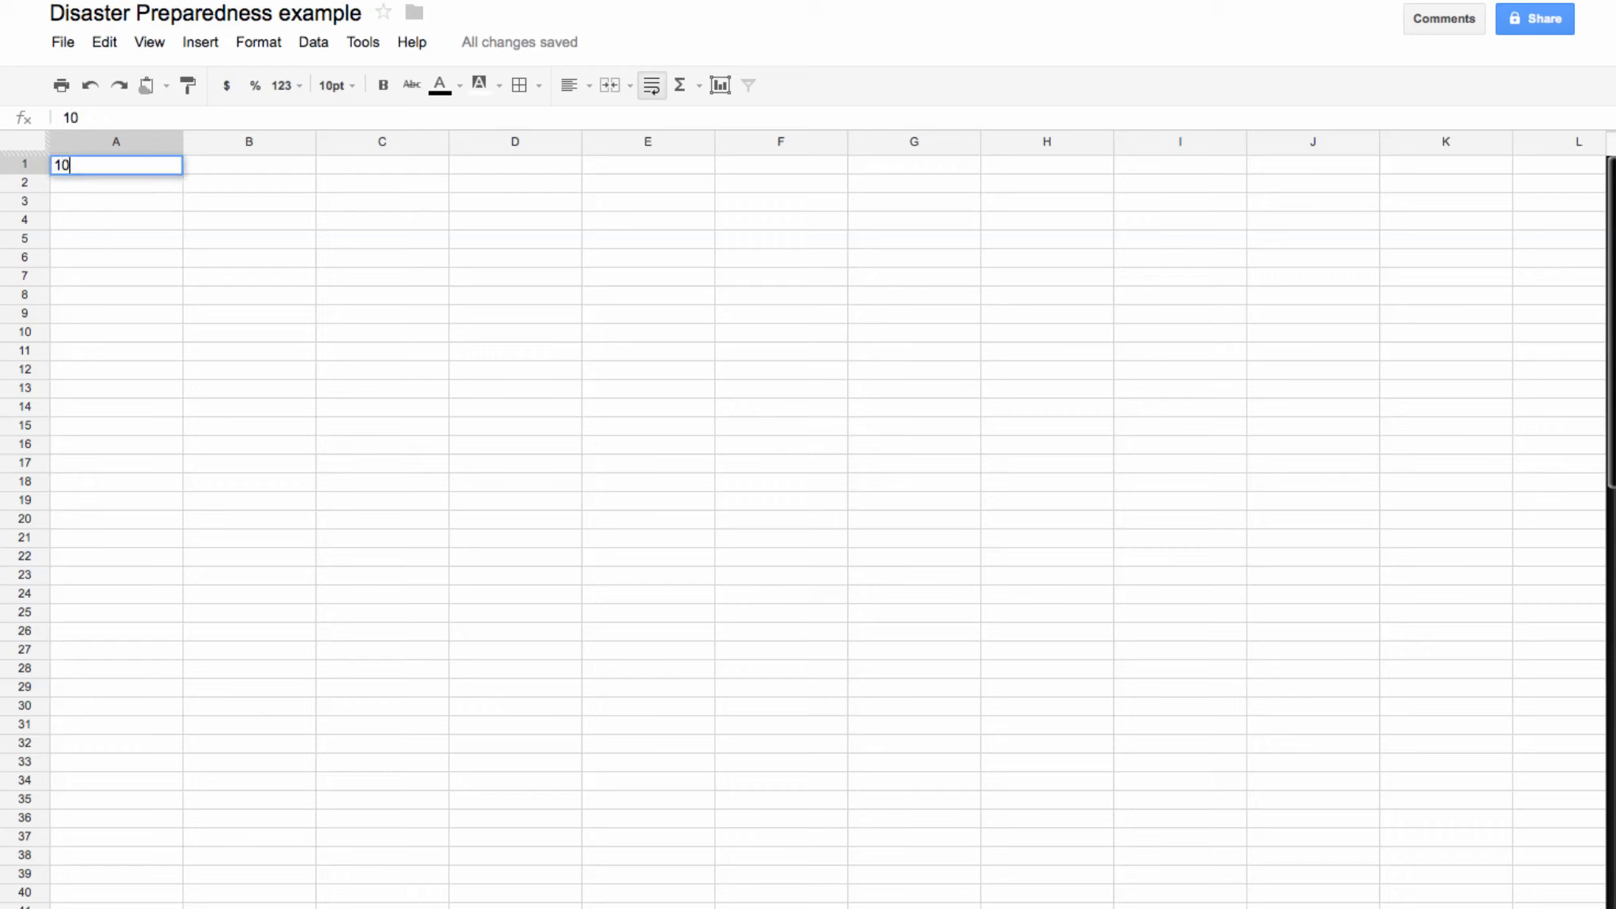
text(/1/2012)
click(118, 238)
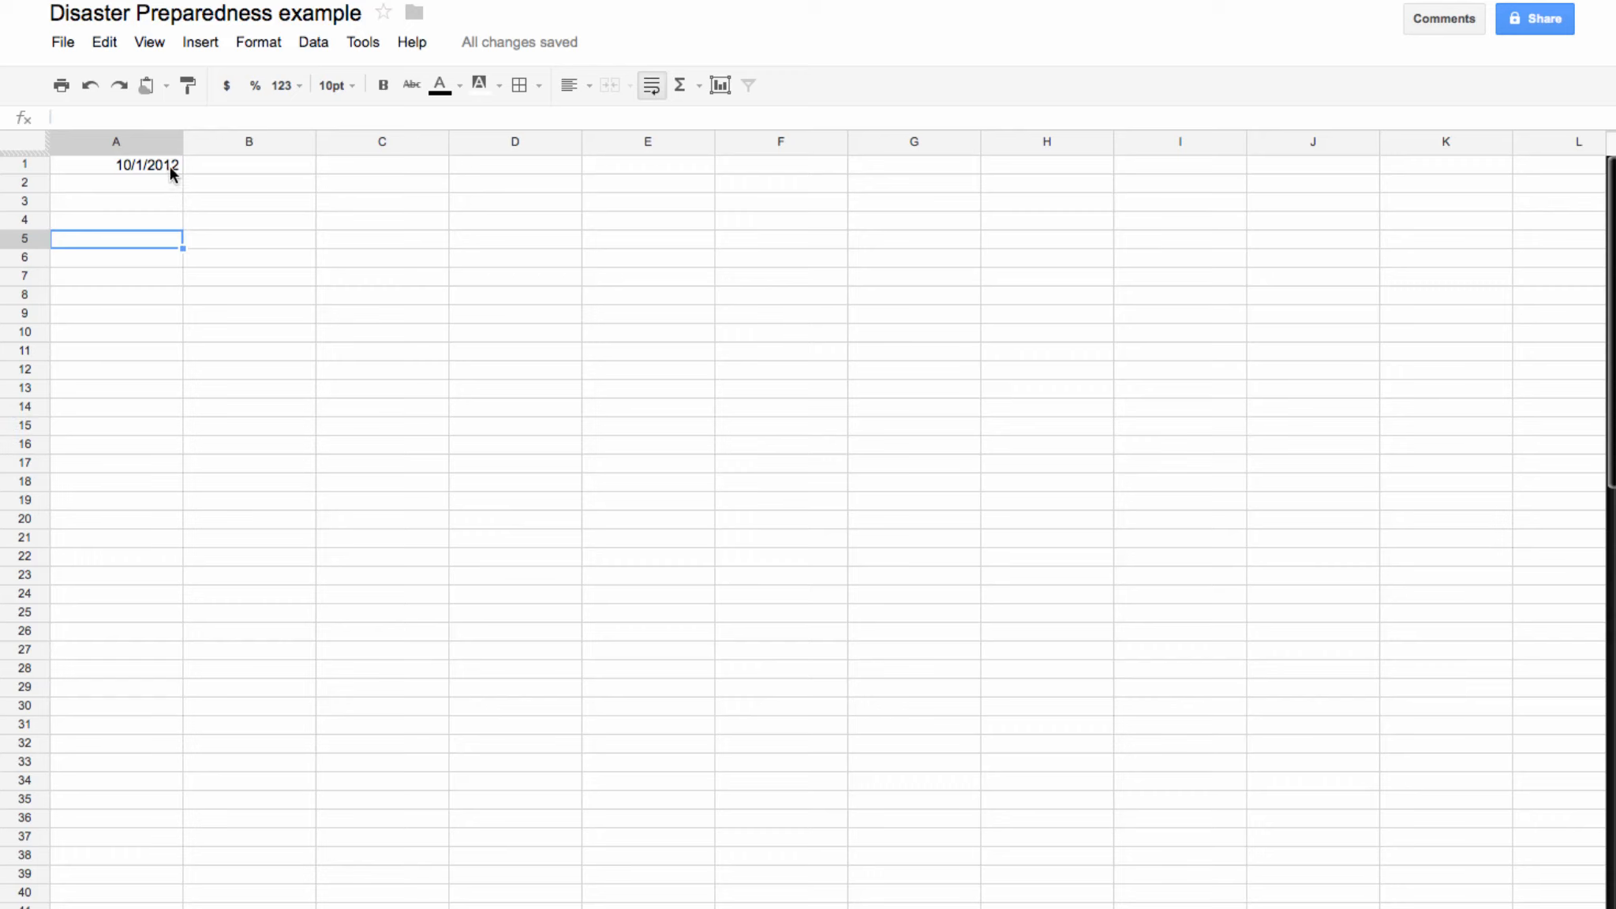
click(232, 169)
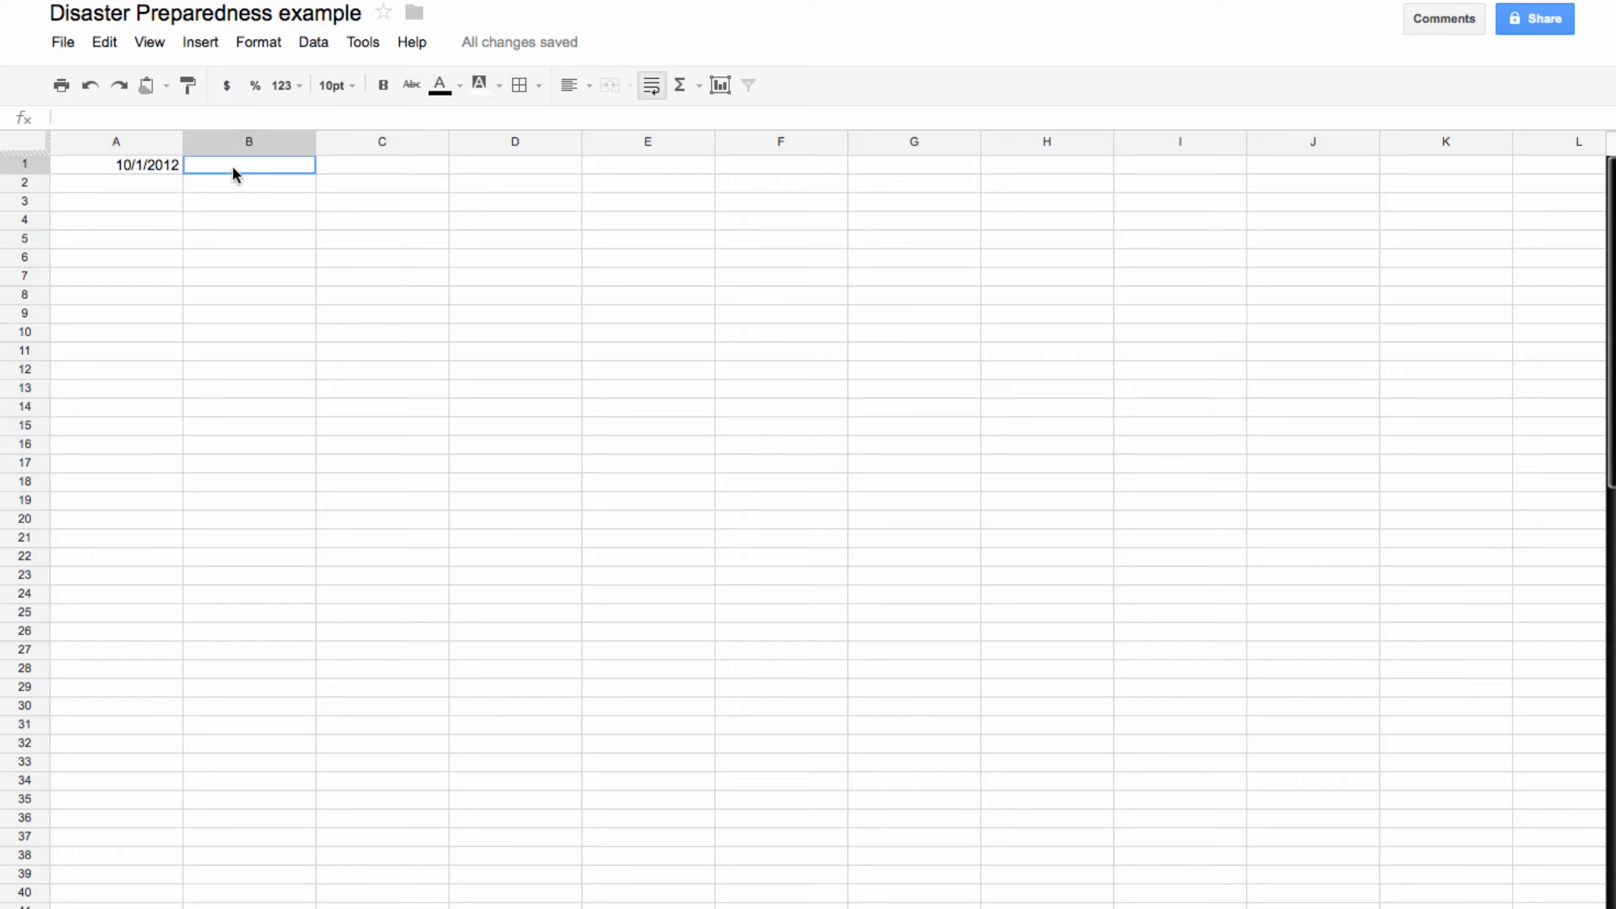
text(Prep)
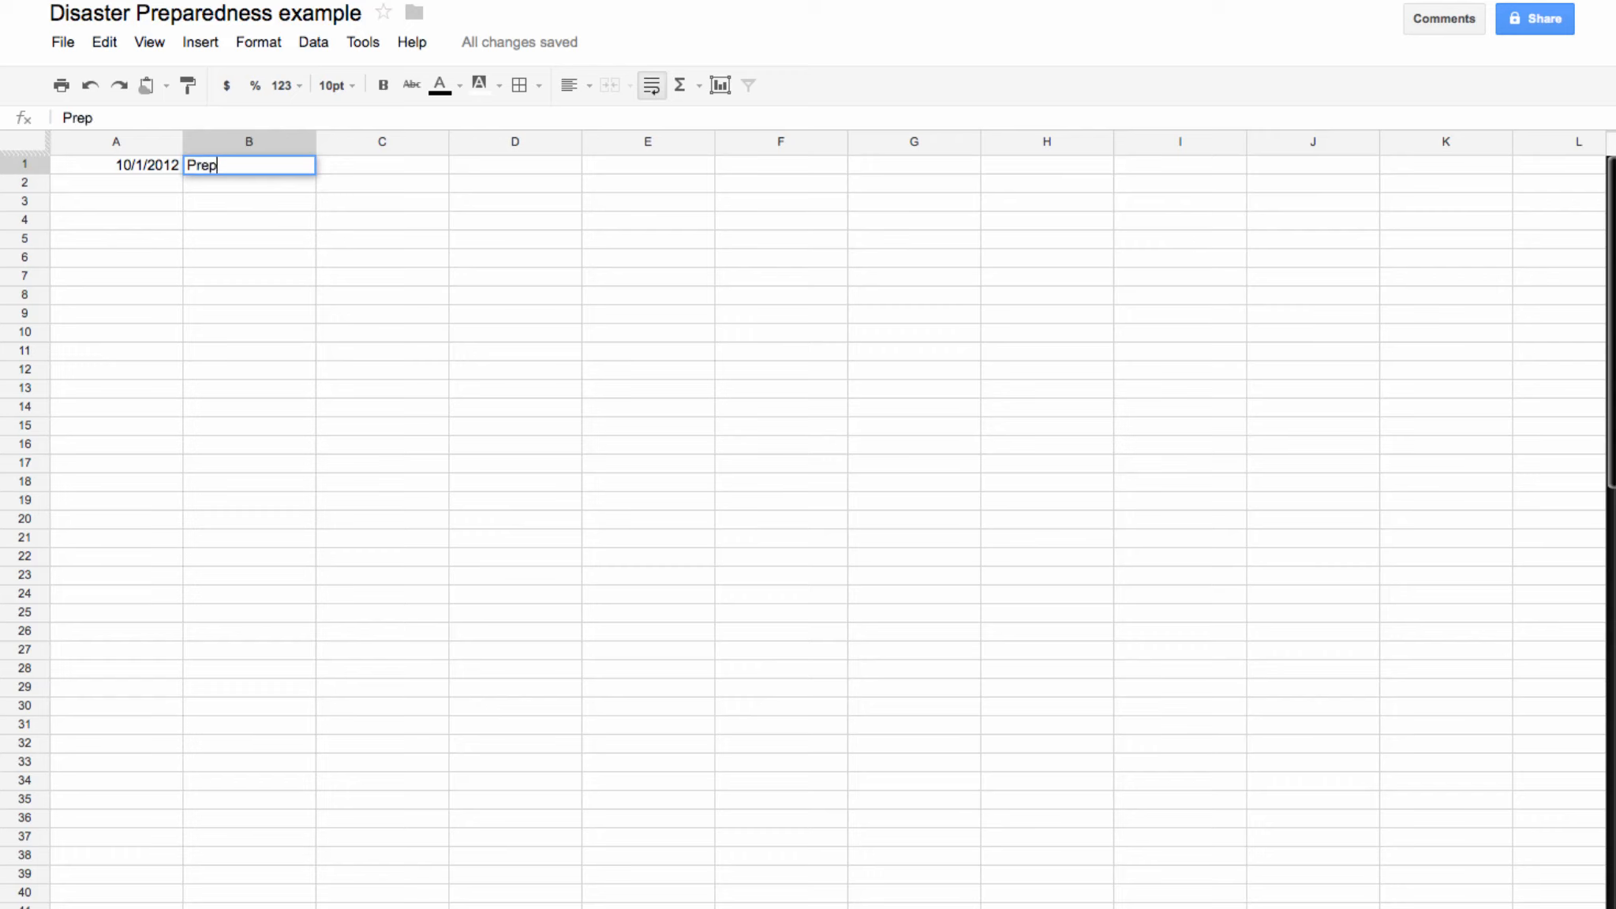
text(aredness Template)
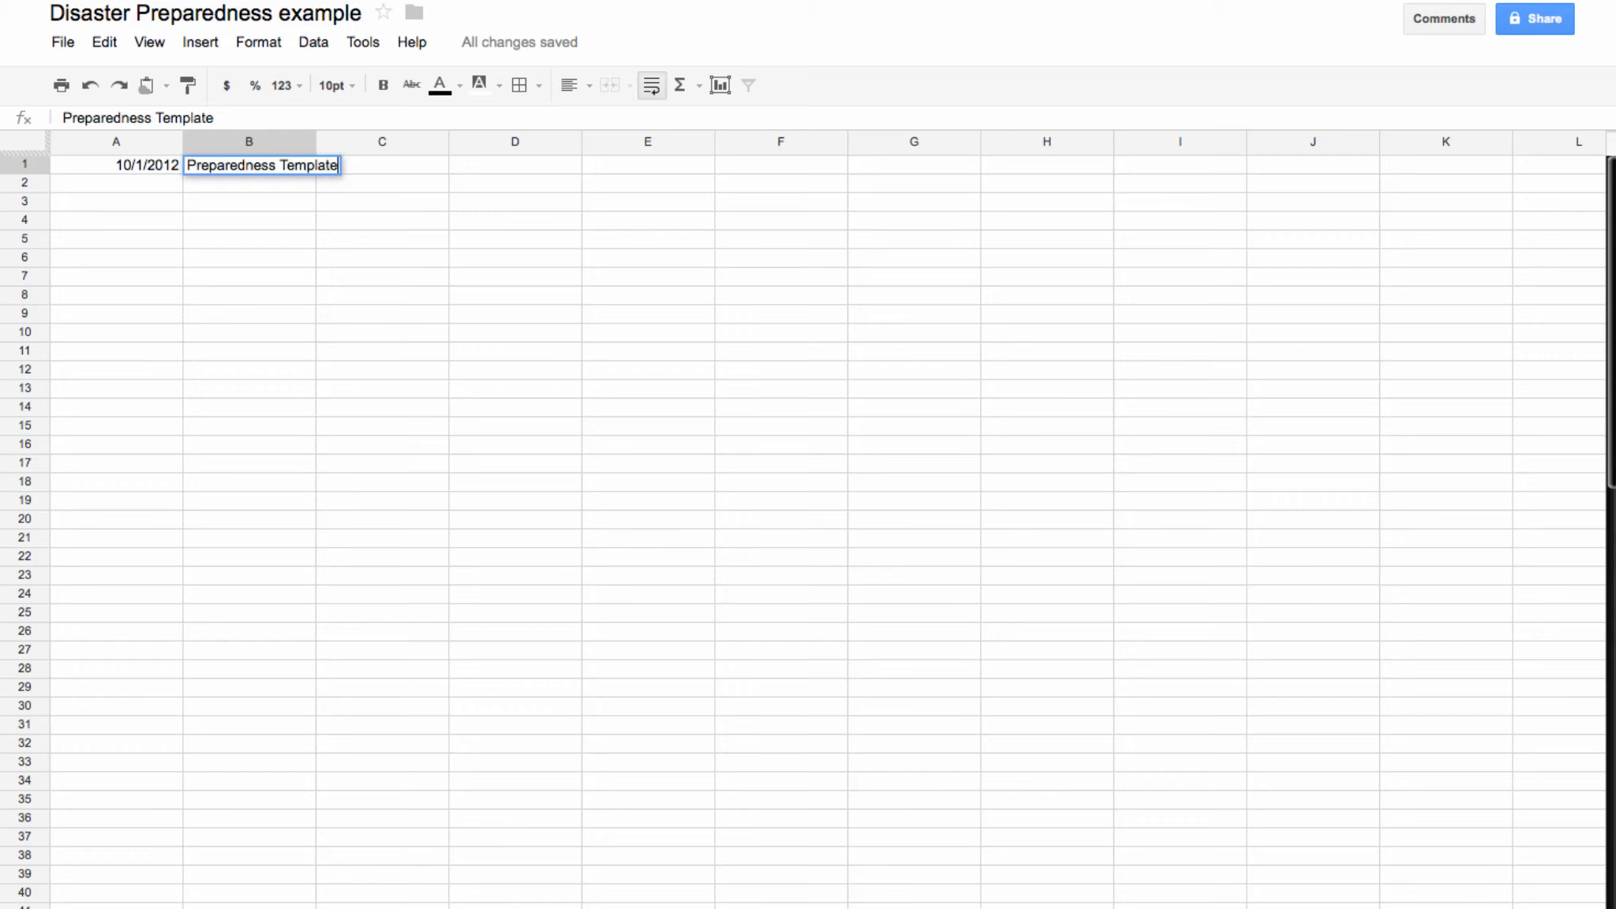
click(376, 233)
Step: Merge B1:E1 and centre the 'Preparedness Template' title across it
drag(261, 182, 623, 183)
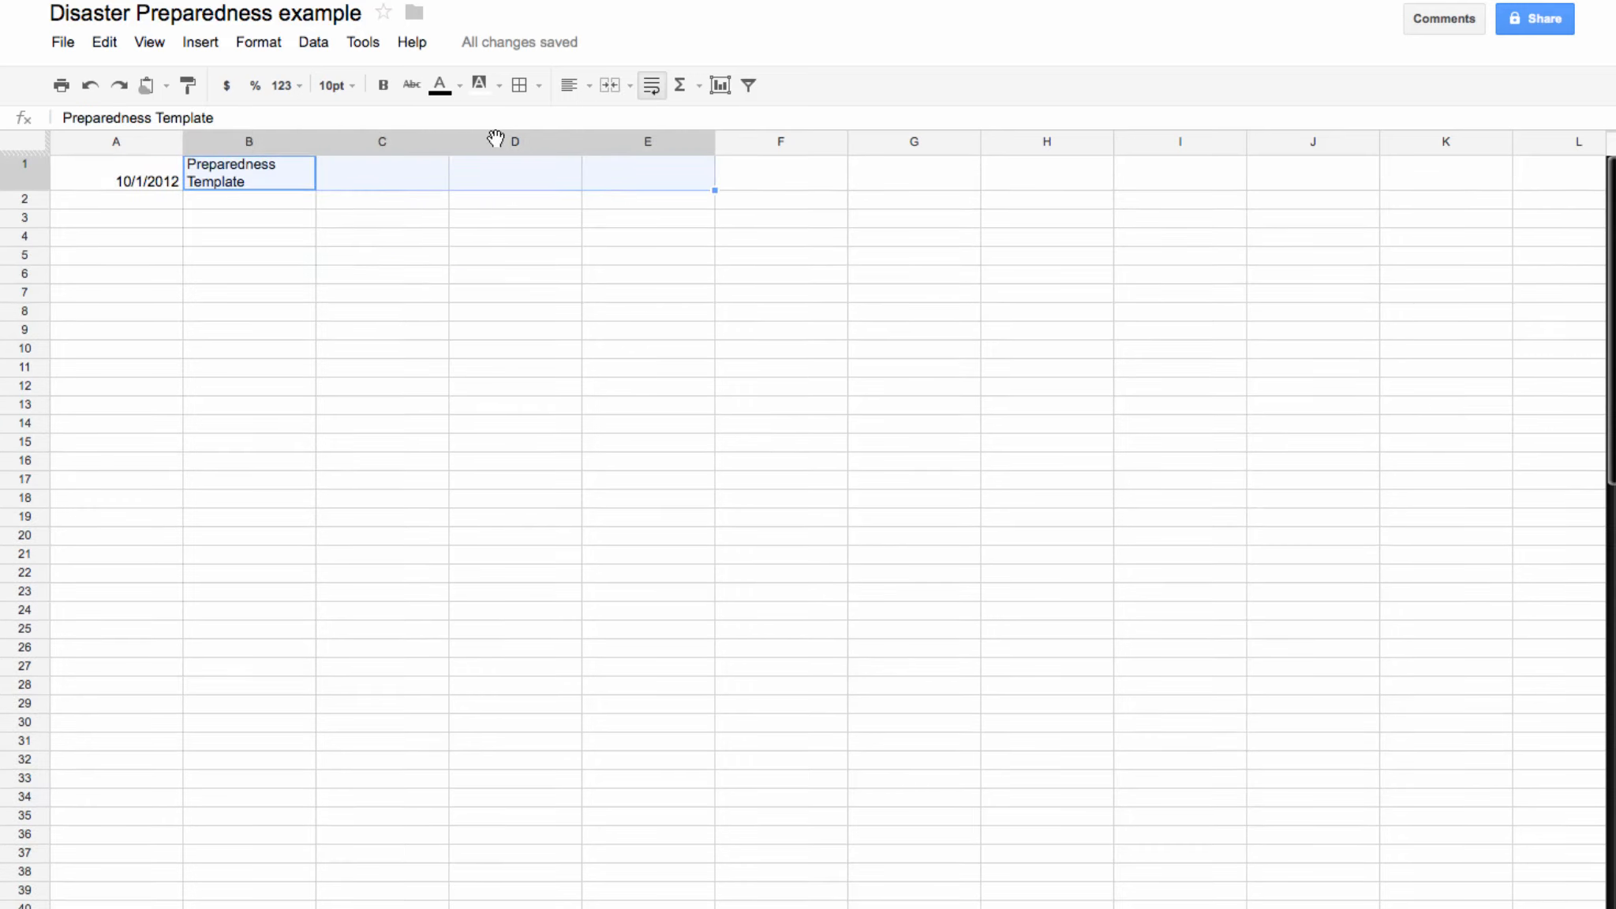
click(611, 87)
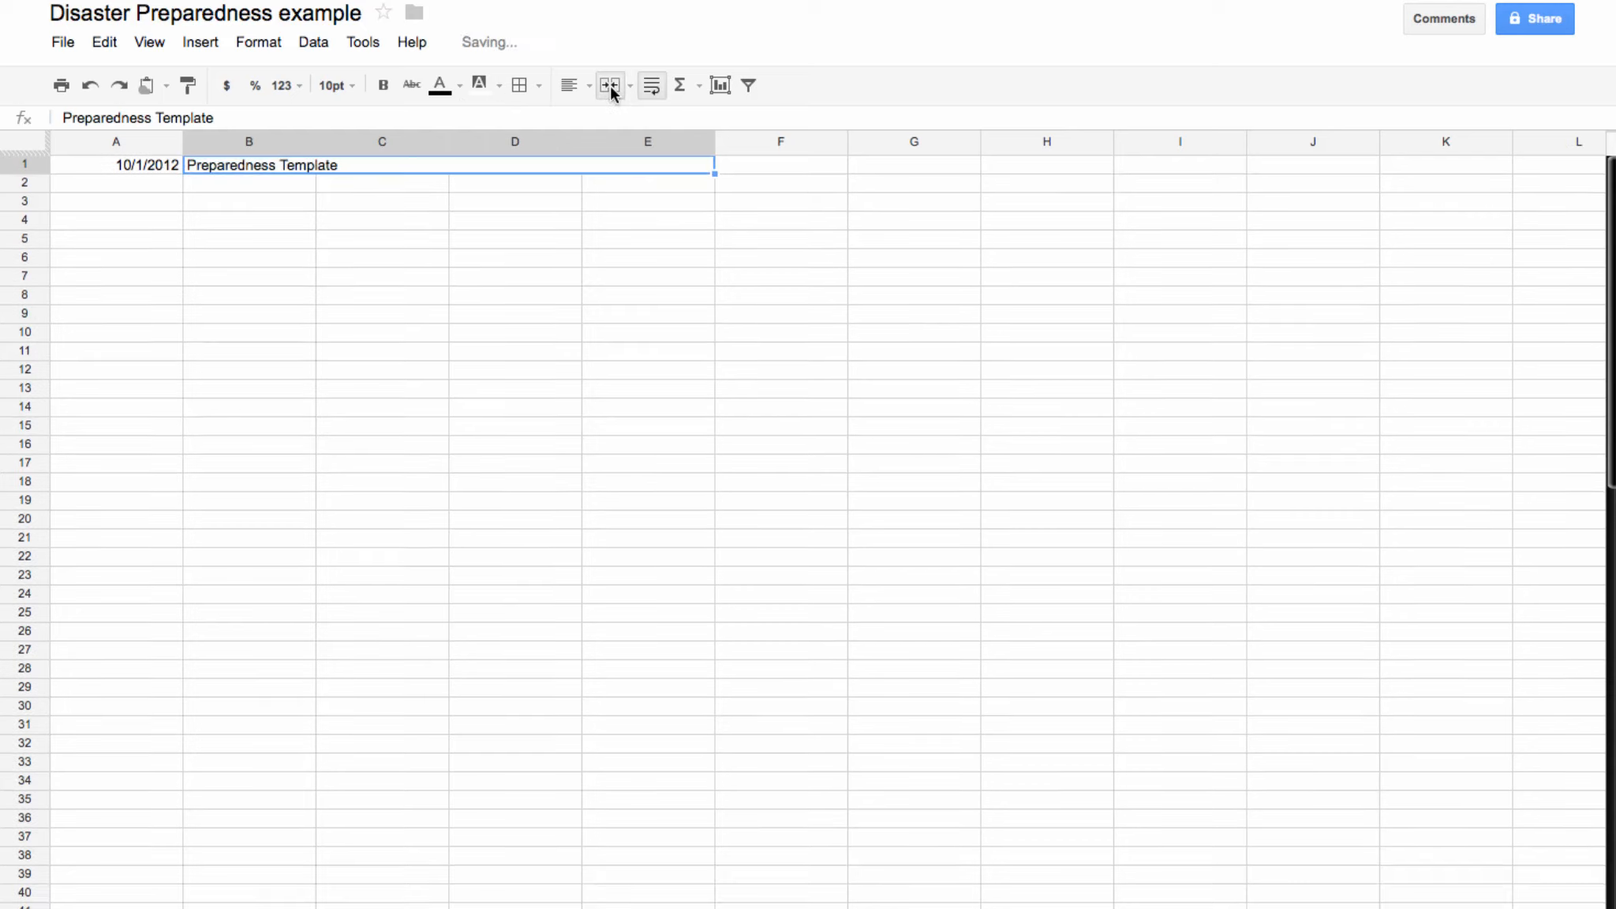
click(378, 222)
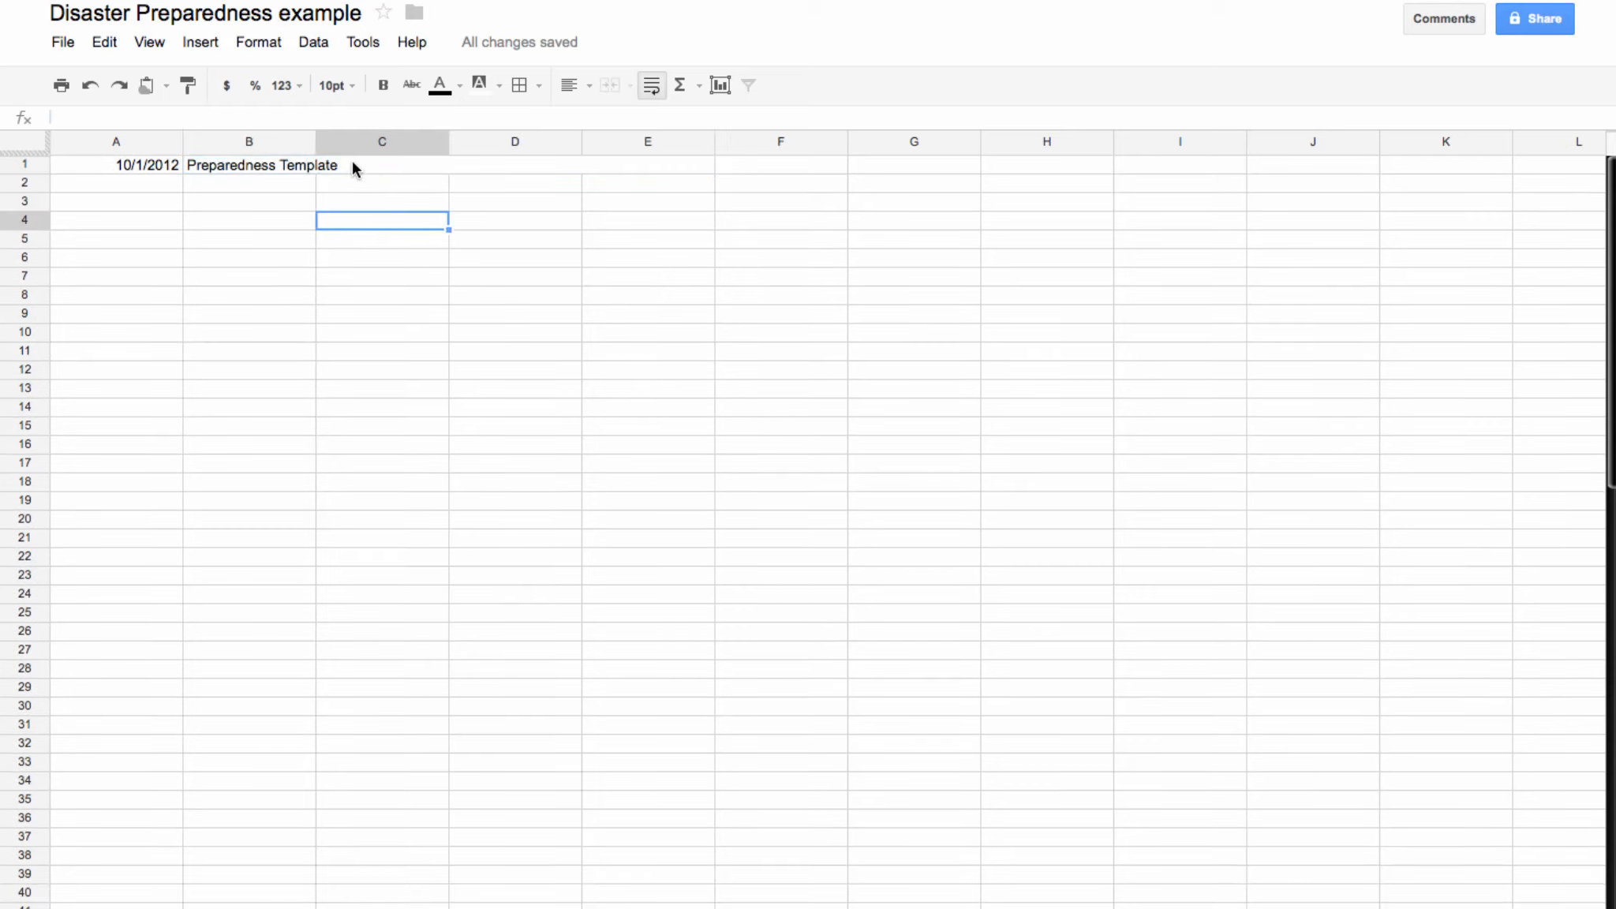
click(352, 164)
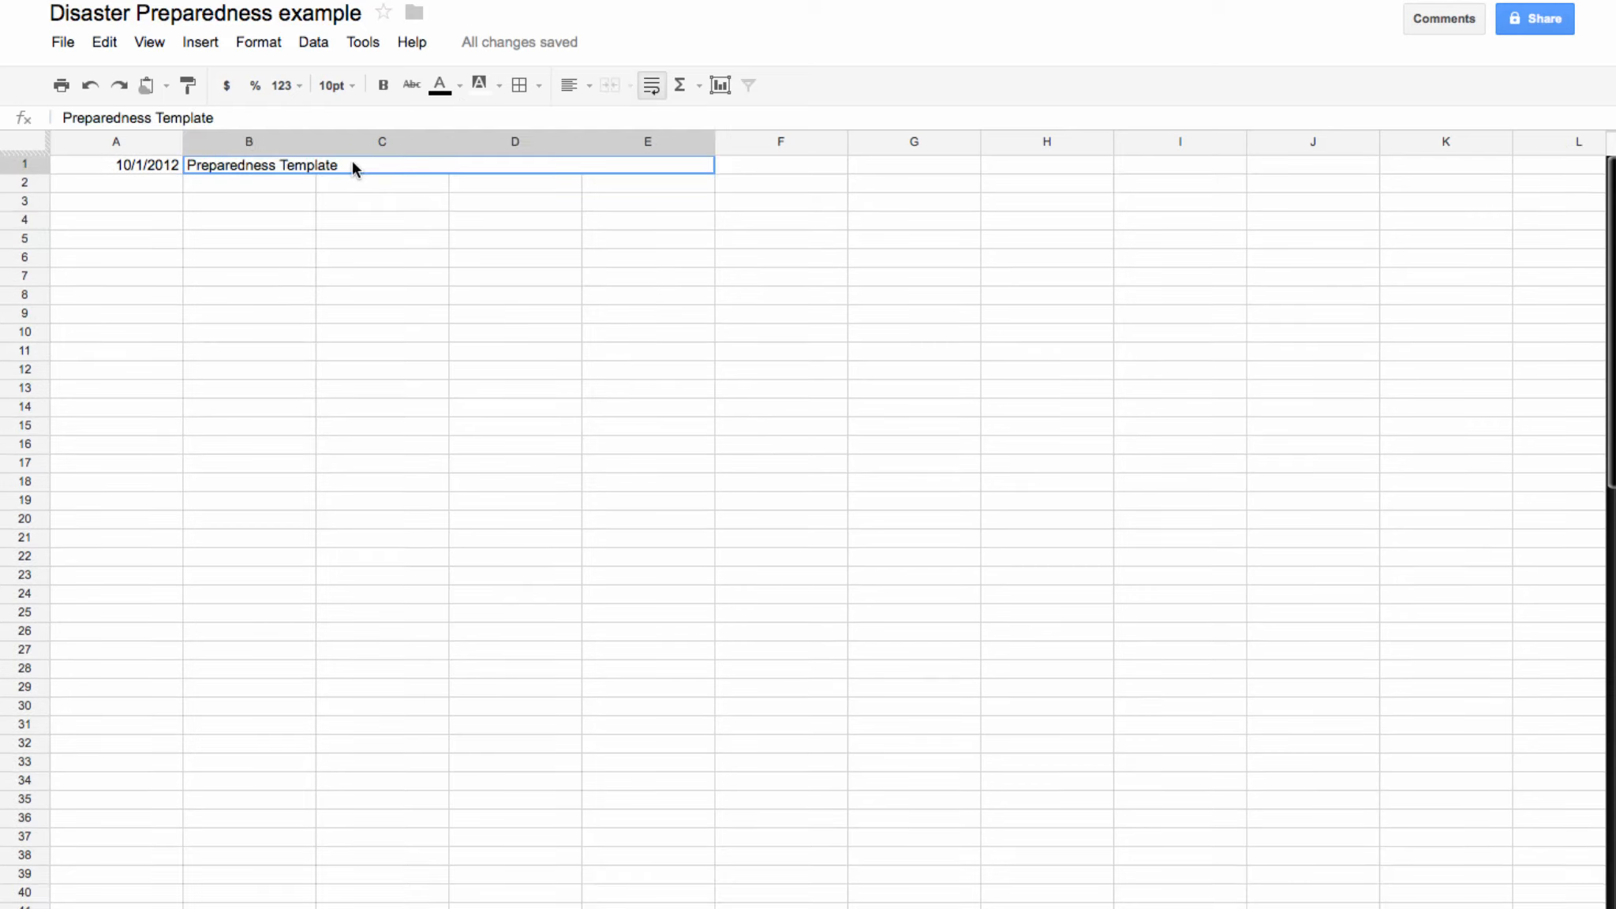
click(587, 84)
click(603, 120)
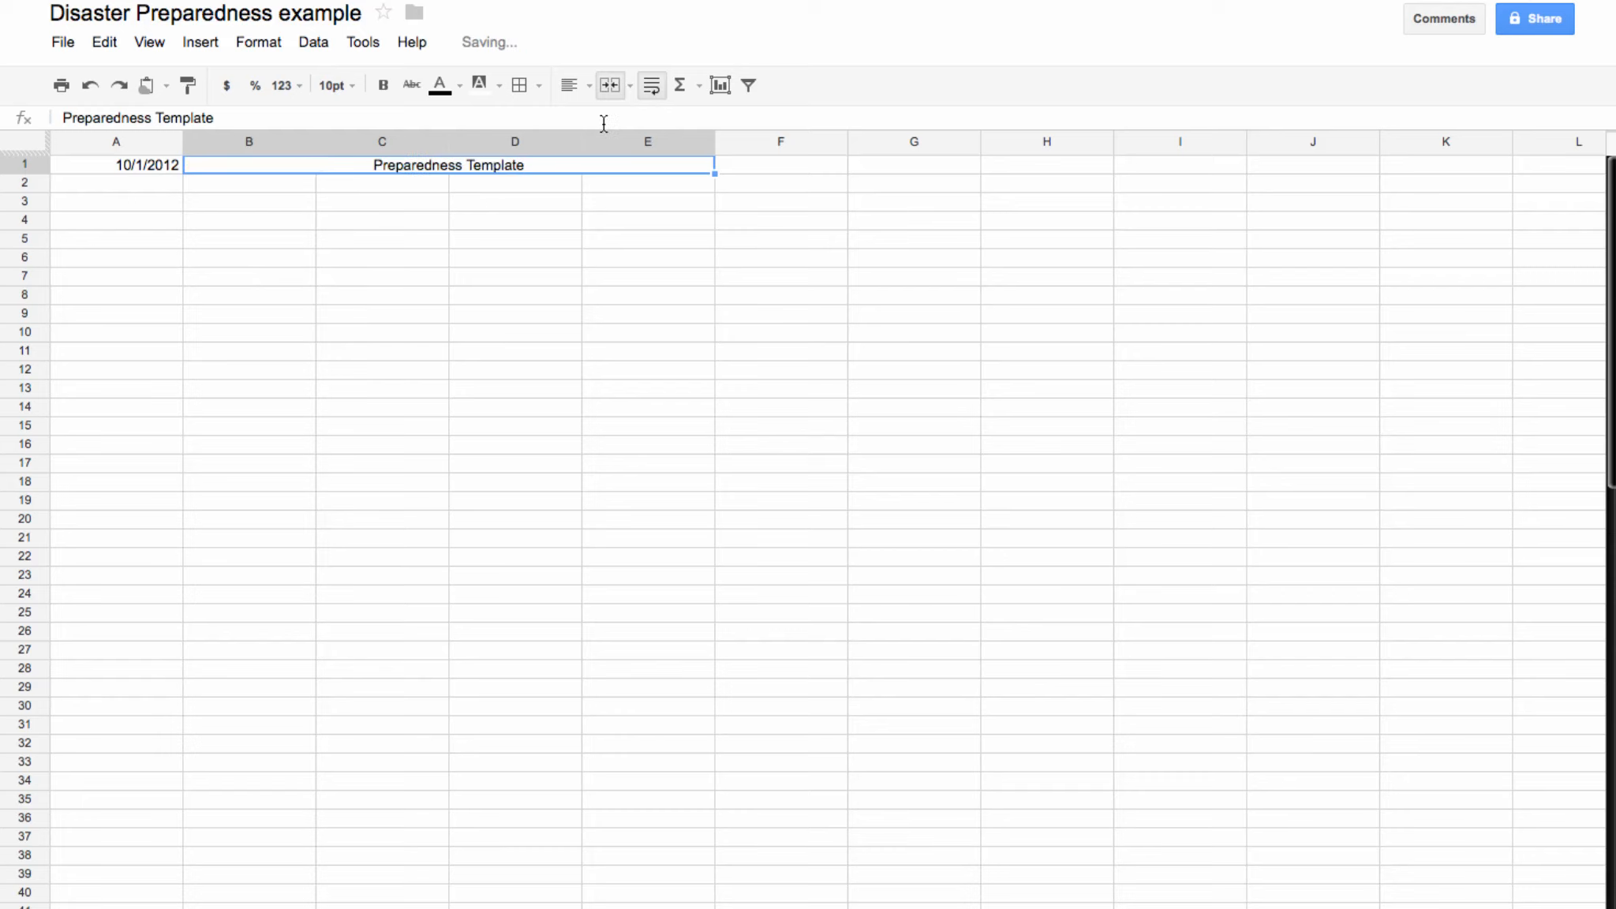
click(517, 204)
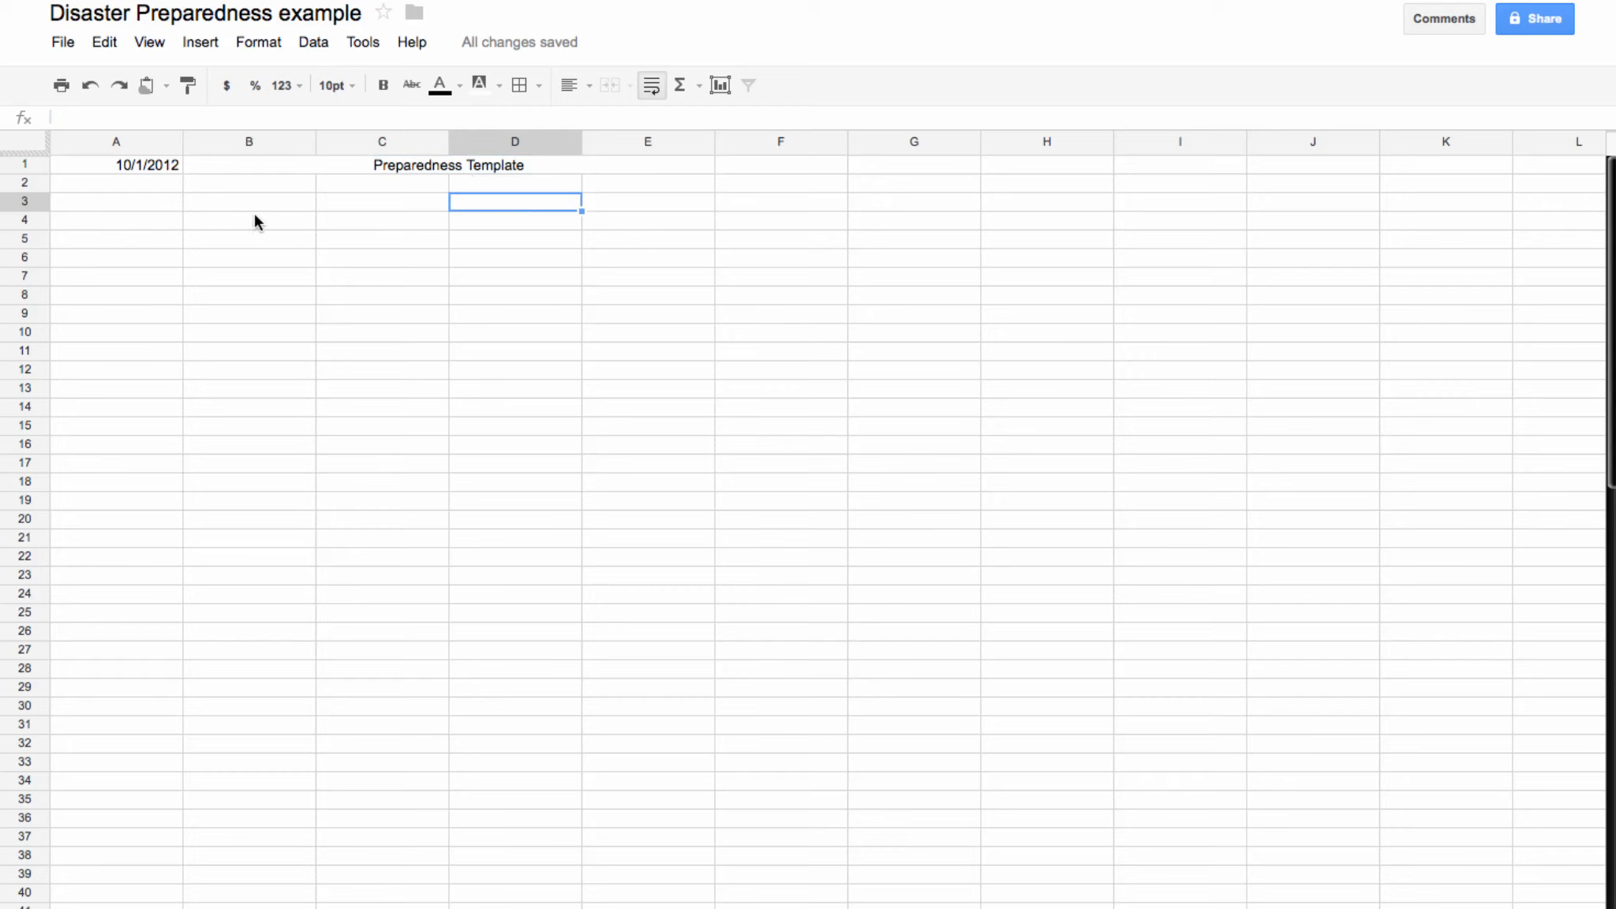
Step: Enter Date in A4, Time in A5 and 8:00 in A6, with Temp heading in B5
click(105, 222)
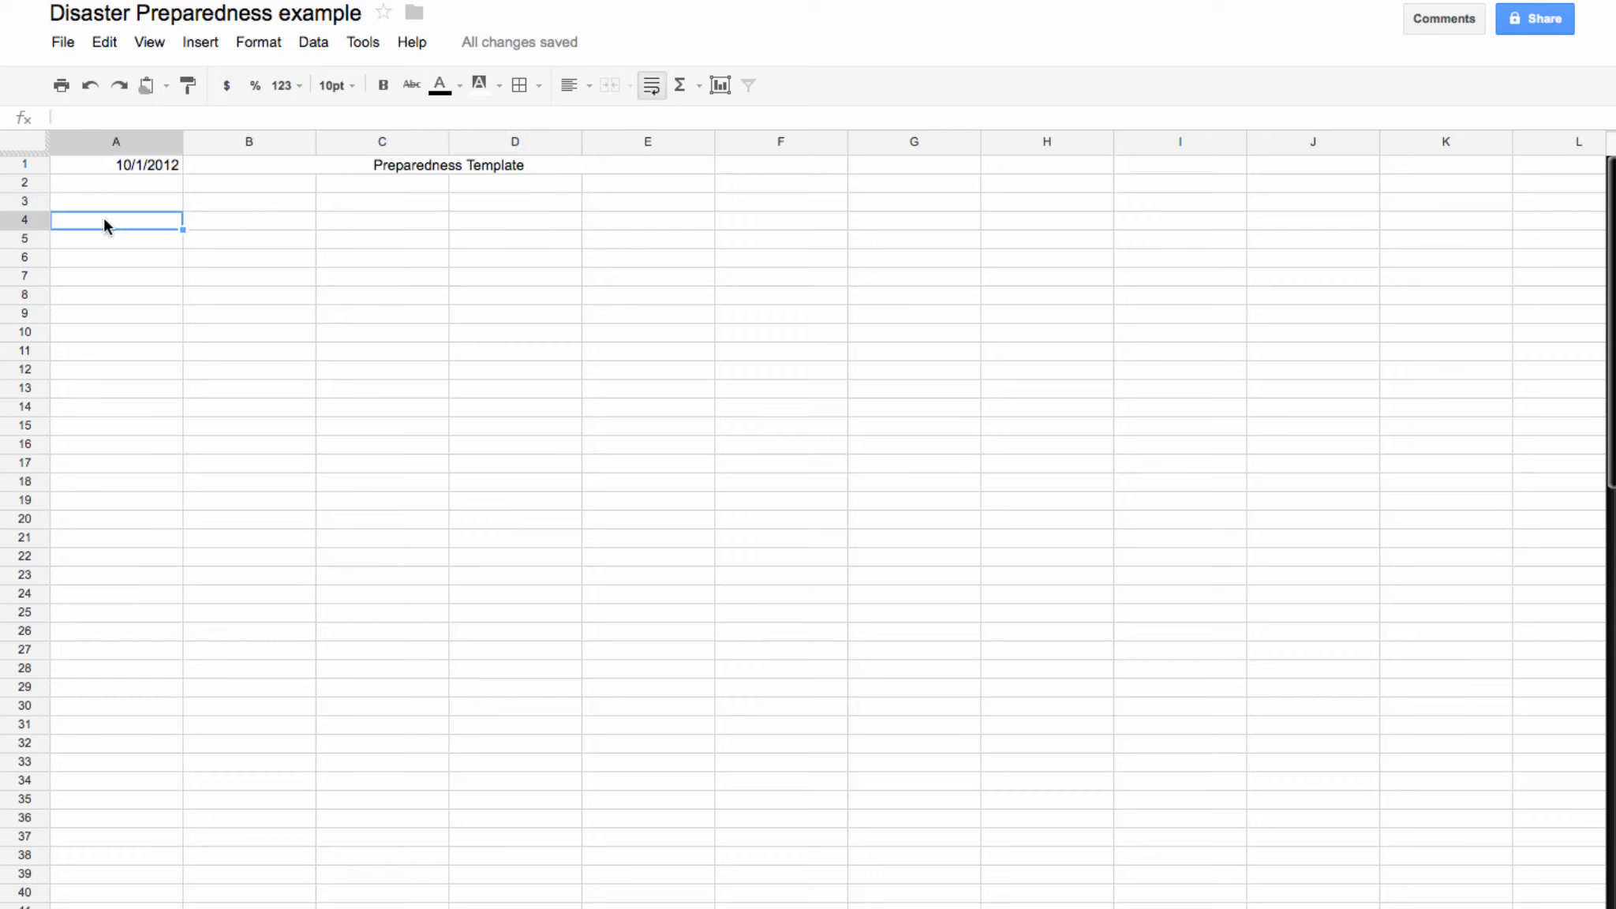
text(Date)
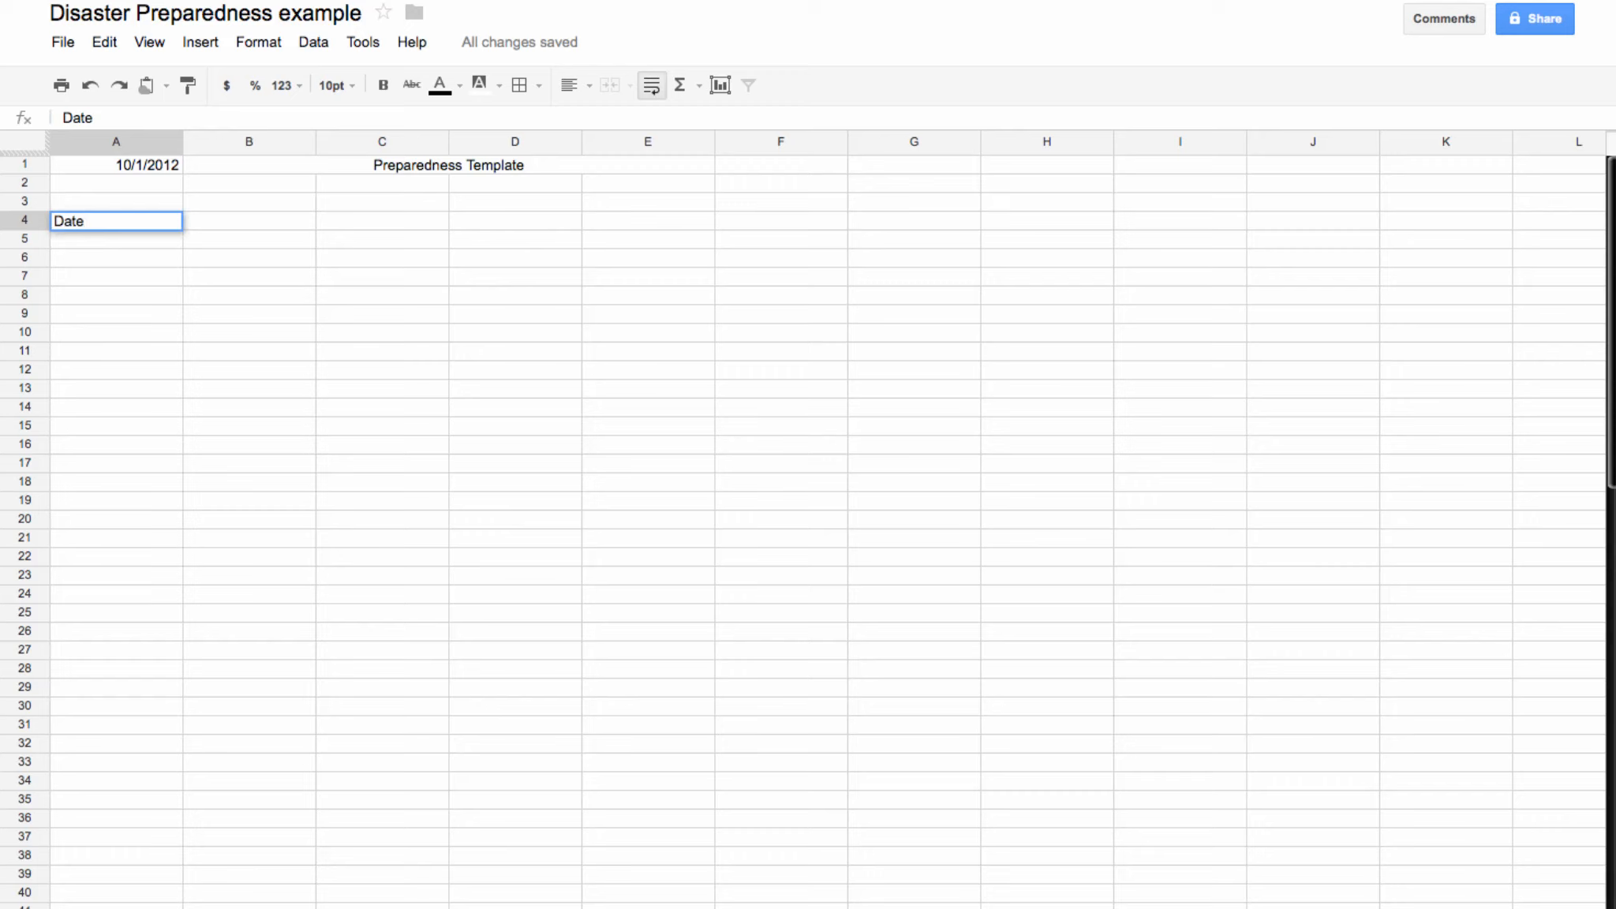
key(Return)
text(Time)
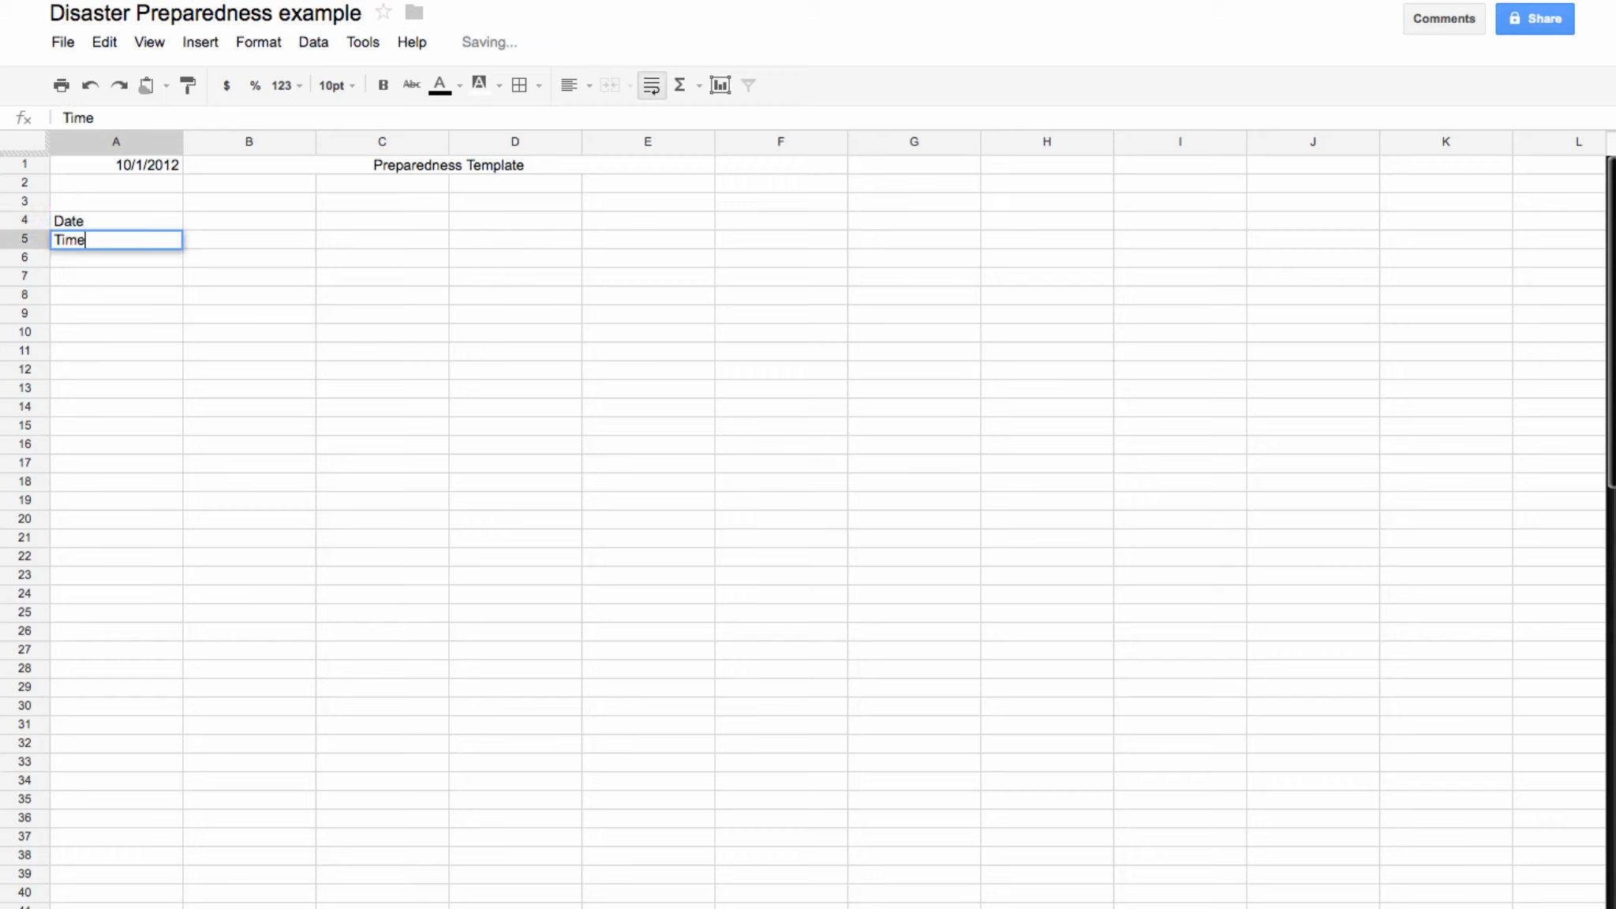
key(Return)
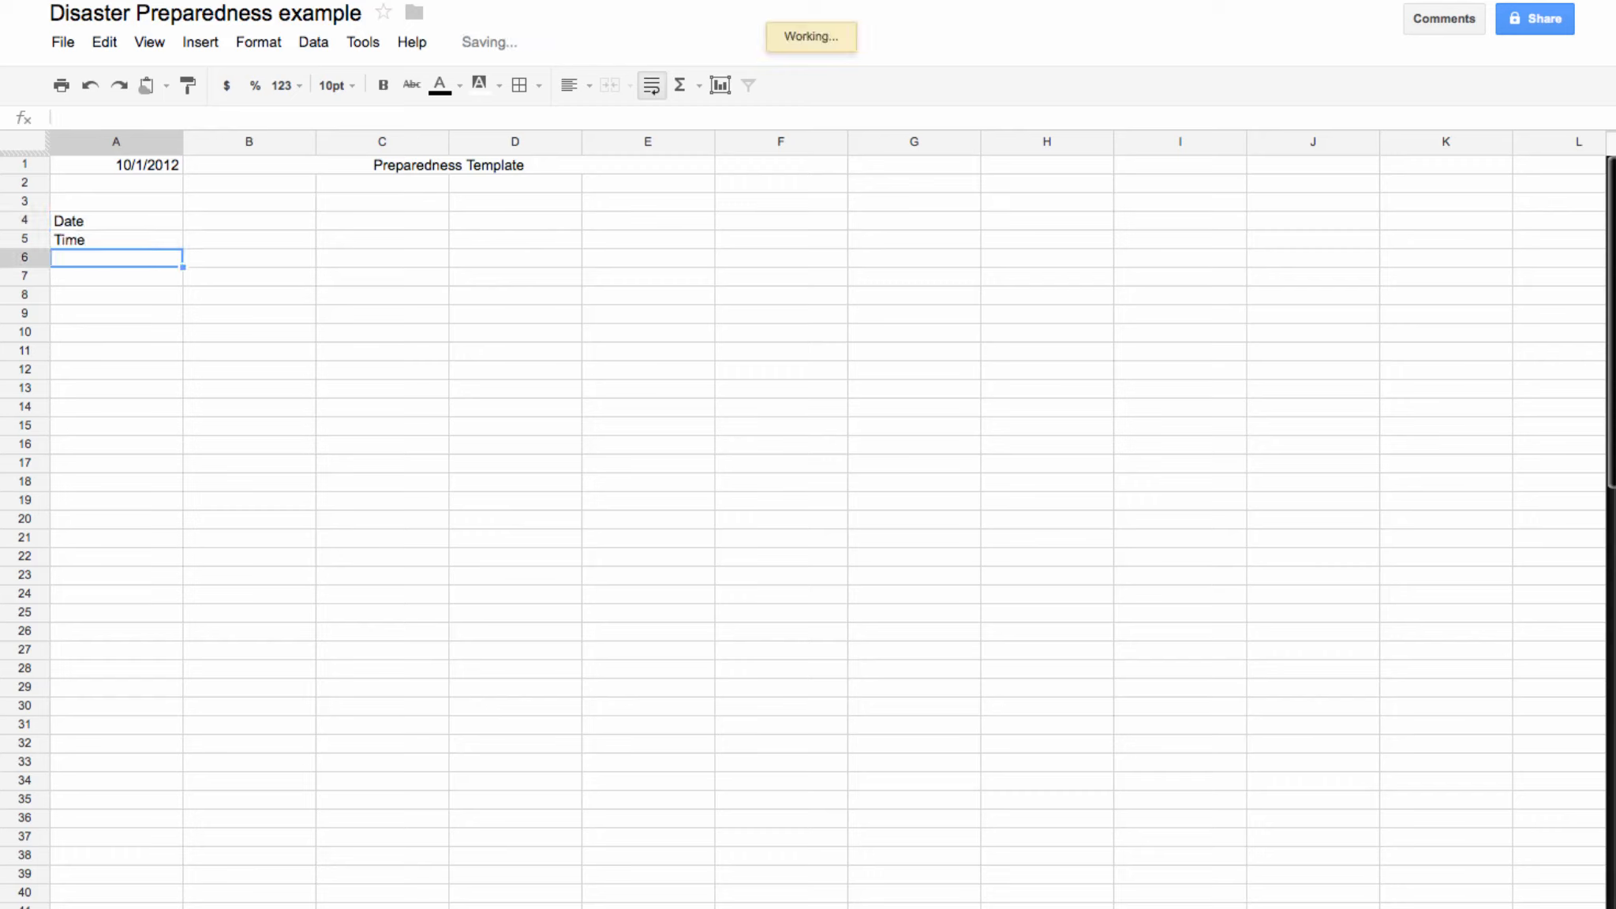
text(8:00)
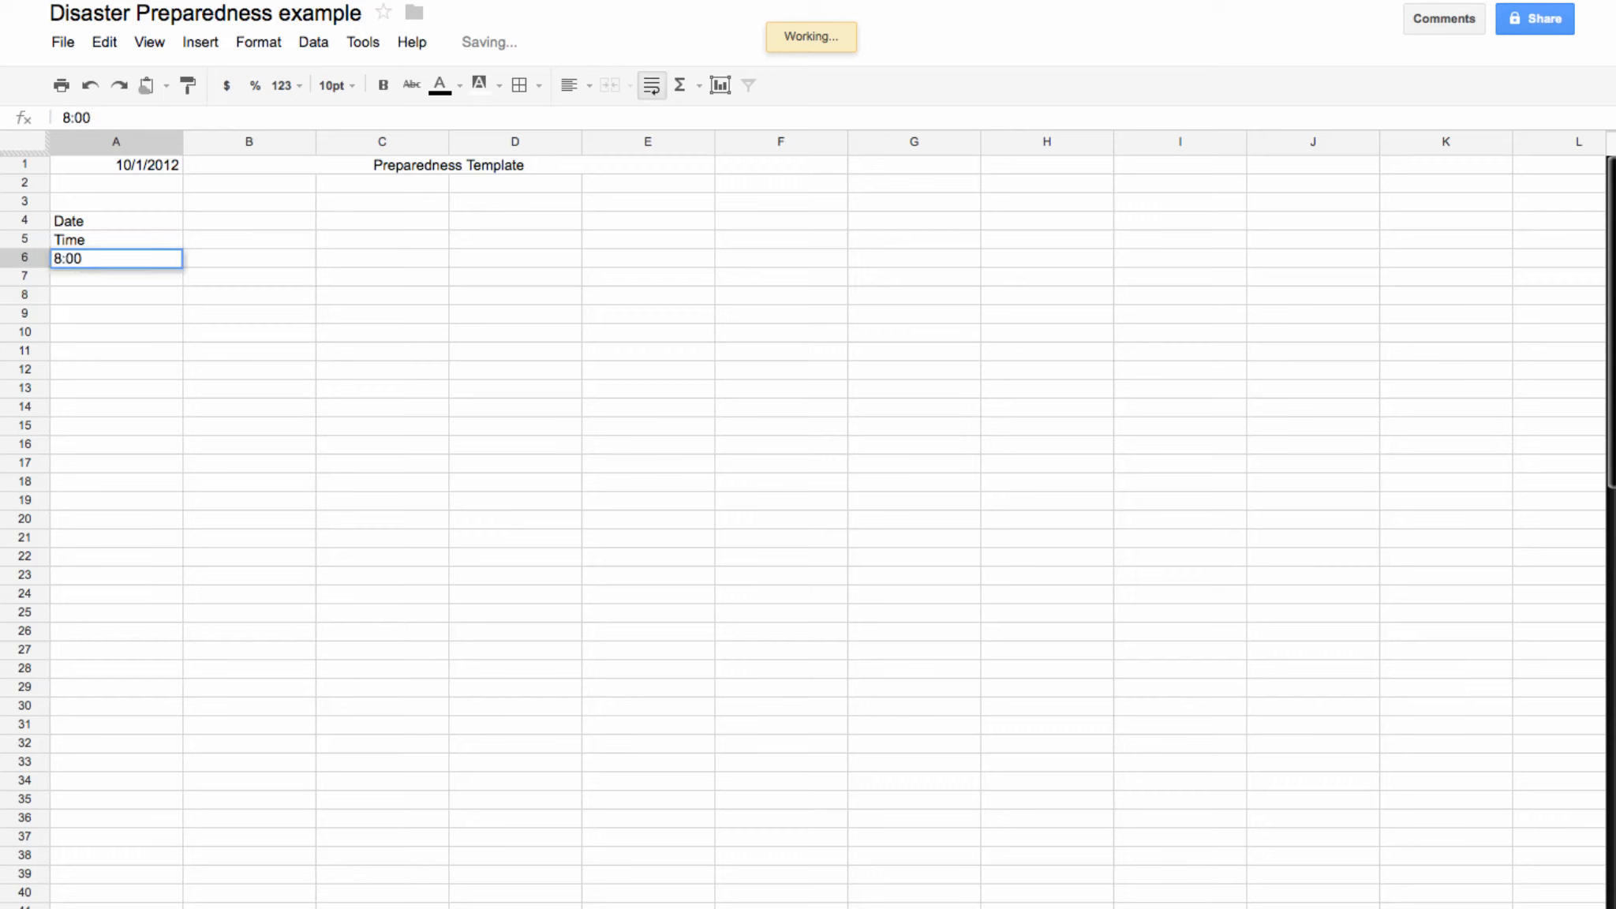
click(120, 332)
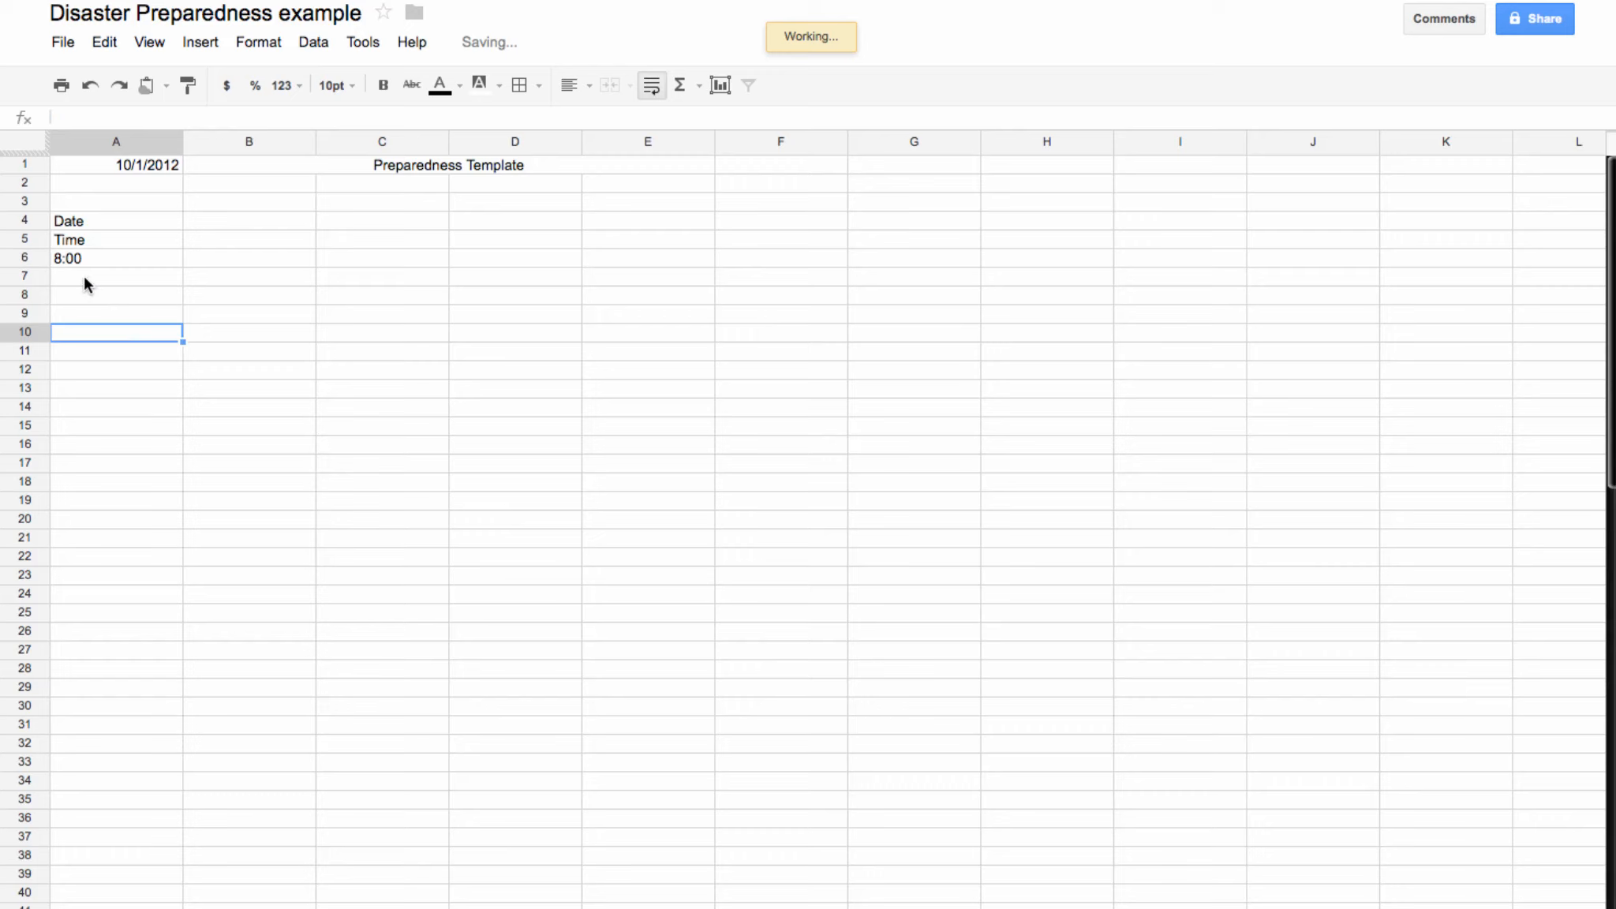
click(251, 240)
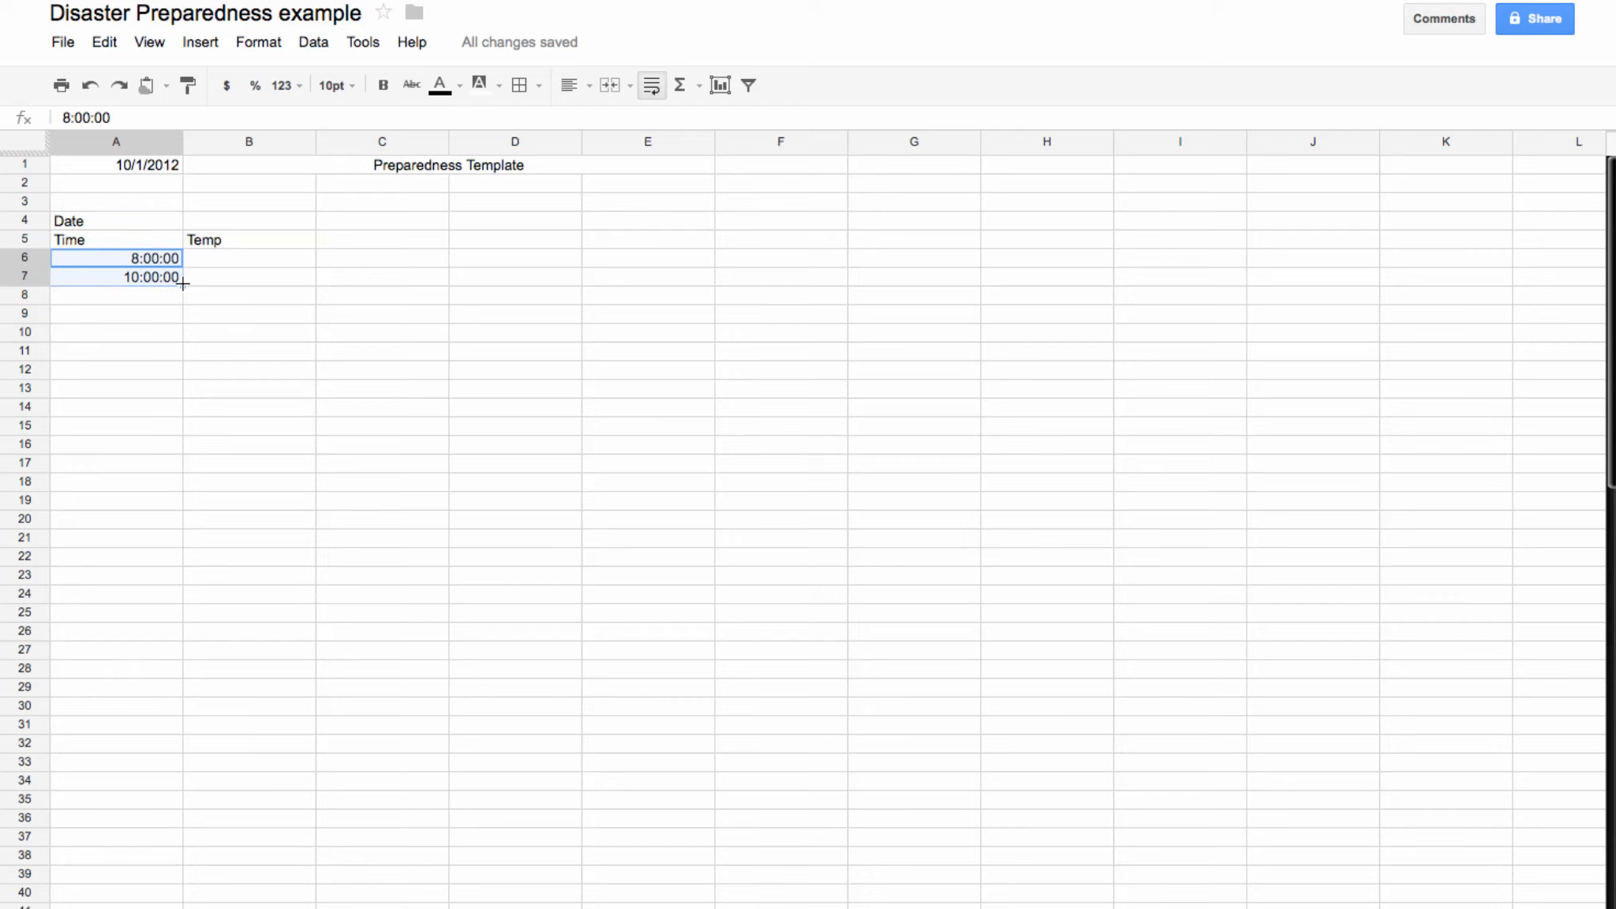
Step: Fill two-hour times down column A, then clear the extra 16:00–20:00 entries
drag(181, 285, 178, 370)
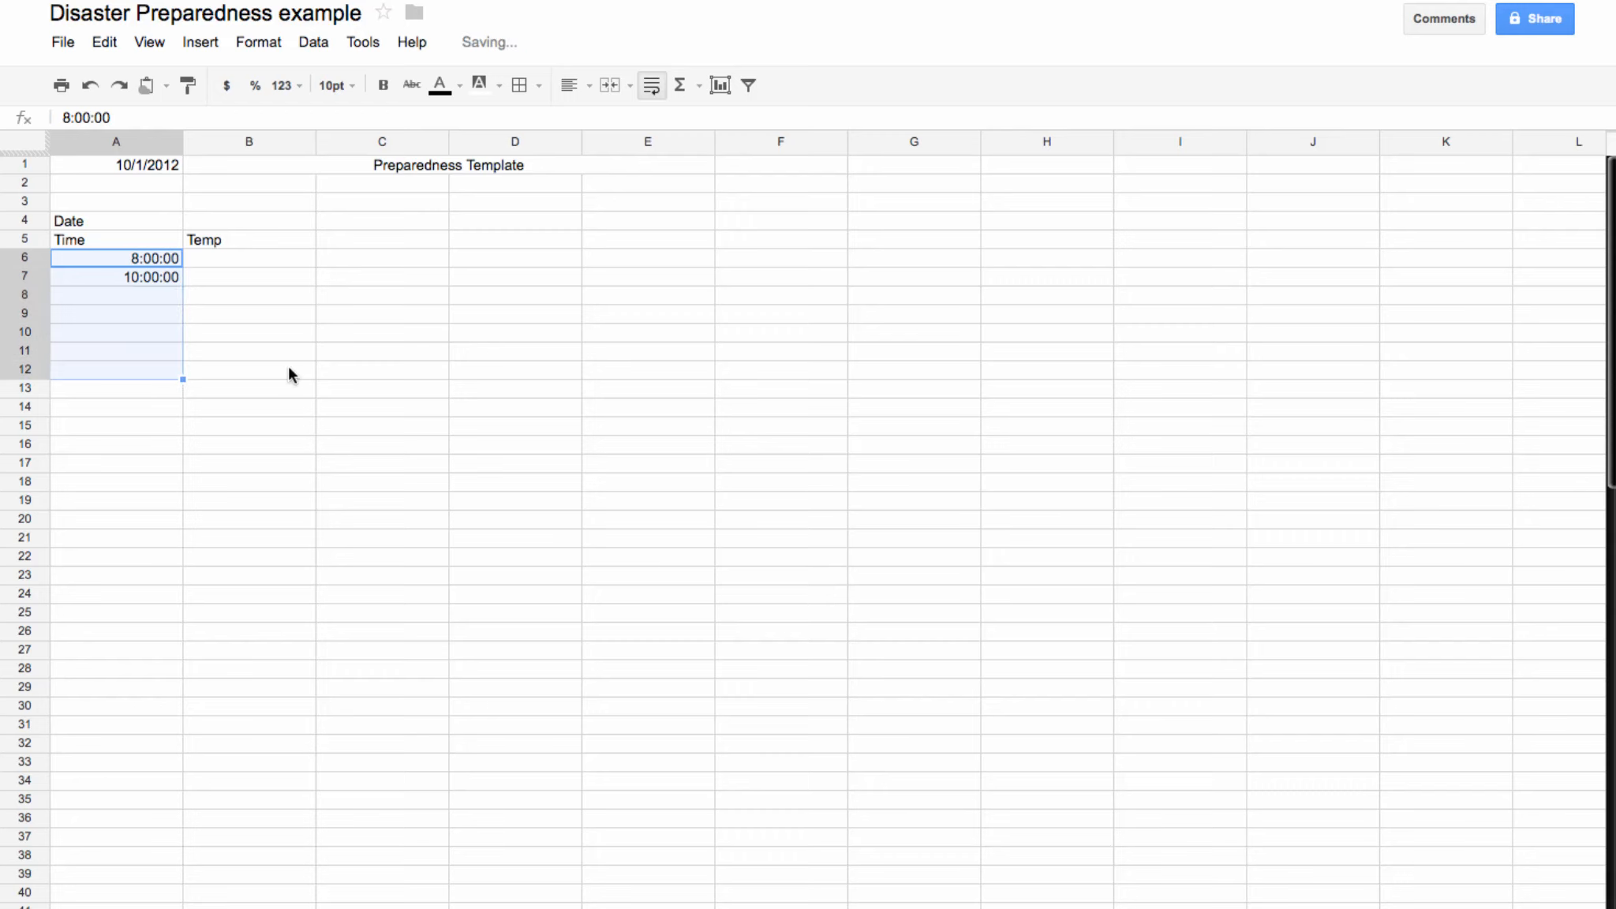
click(216, 489)
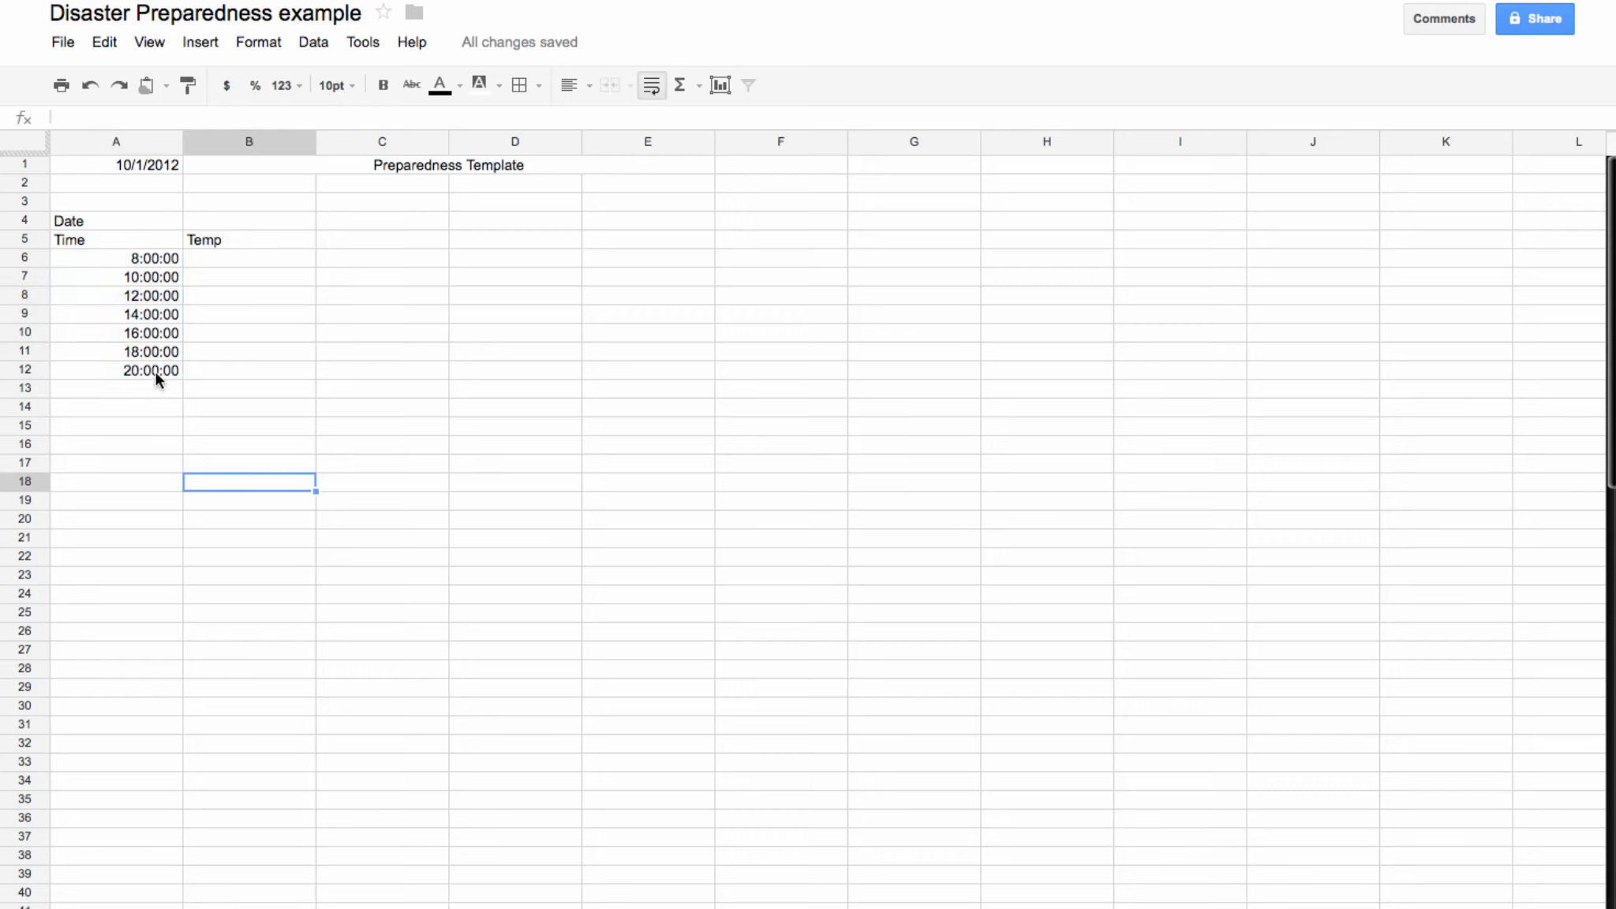
drag(147, 331, 146, 362)
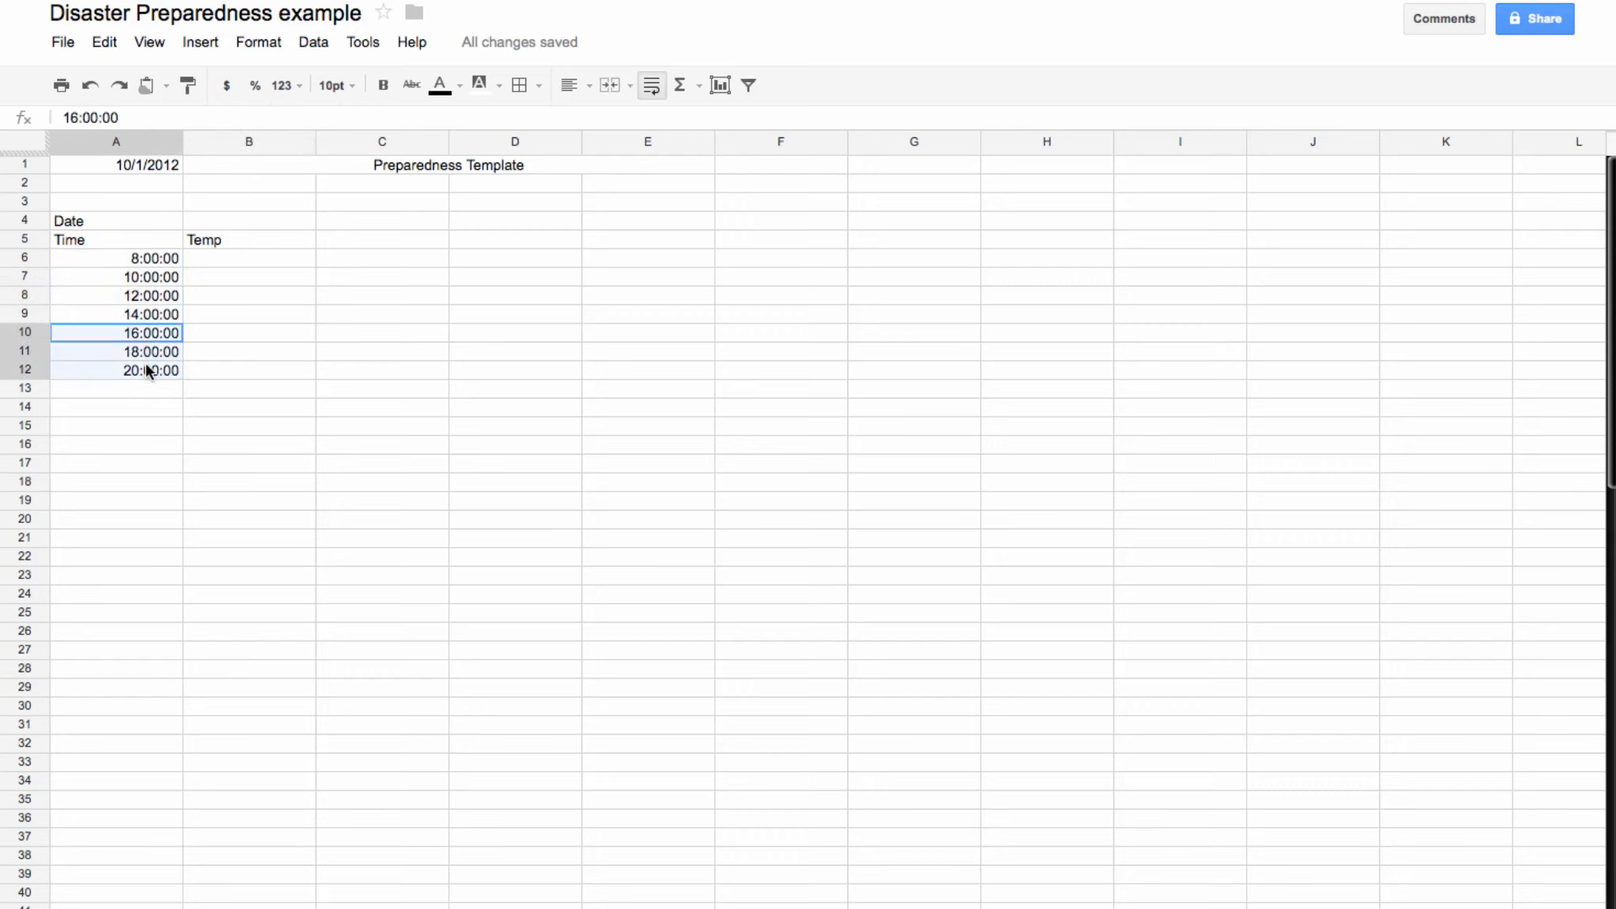
key(Delete)
click(186, 410)
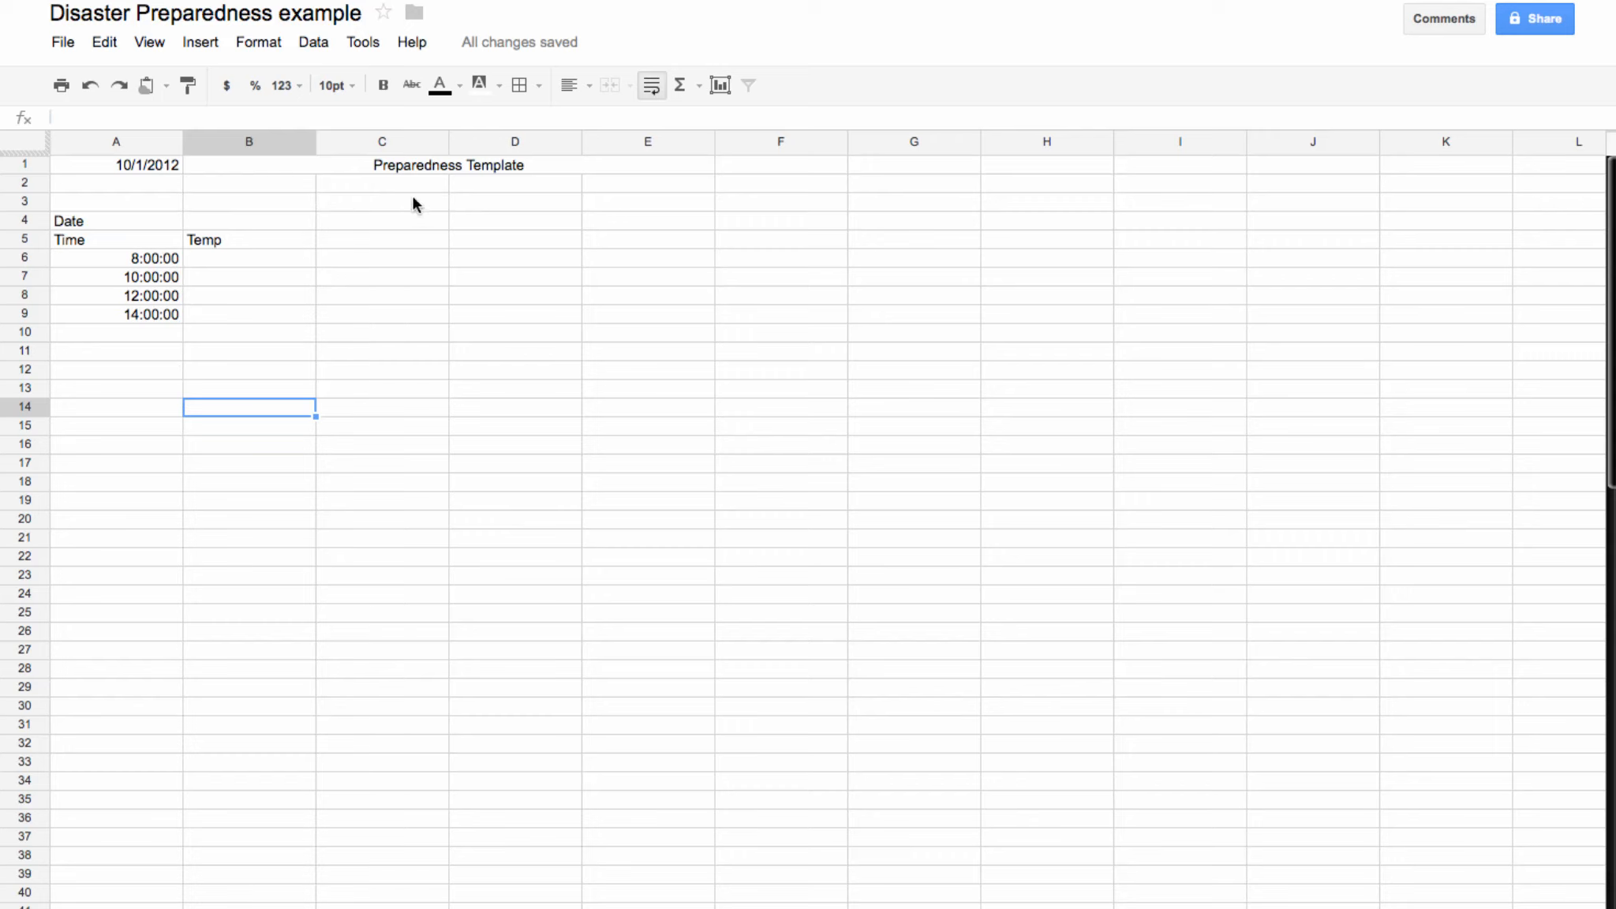
Step: Insert one blank row below row 3
click(20, 202)
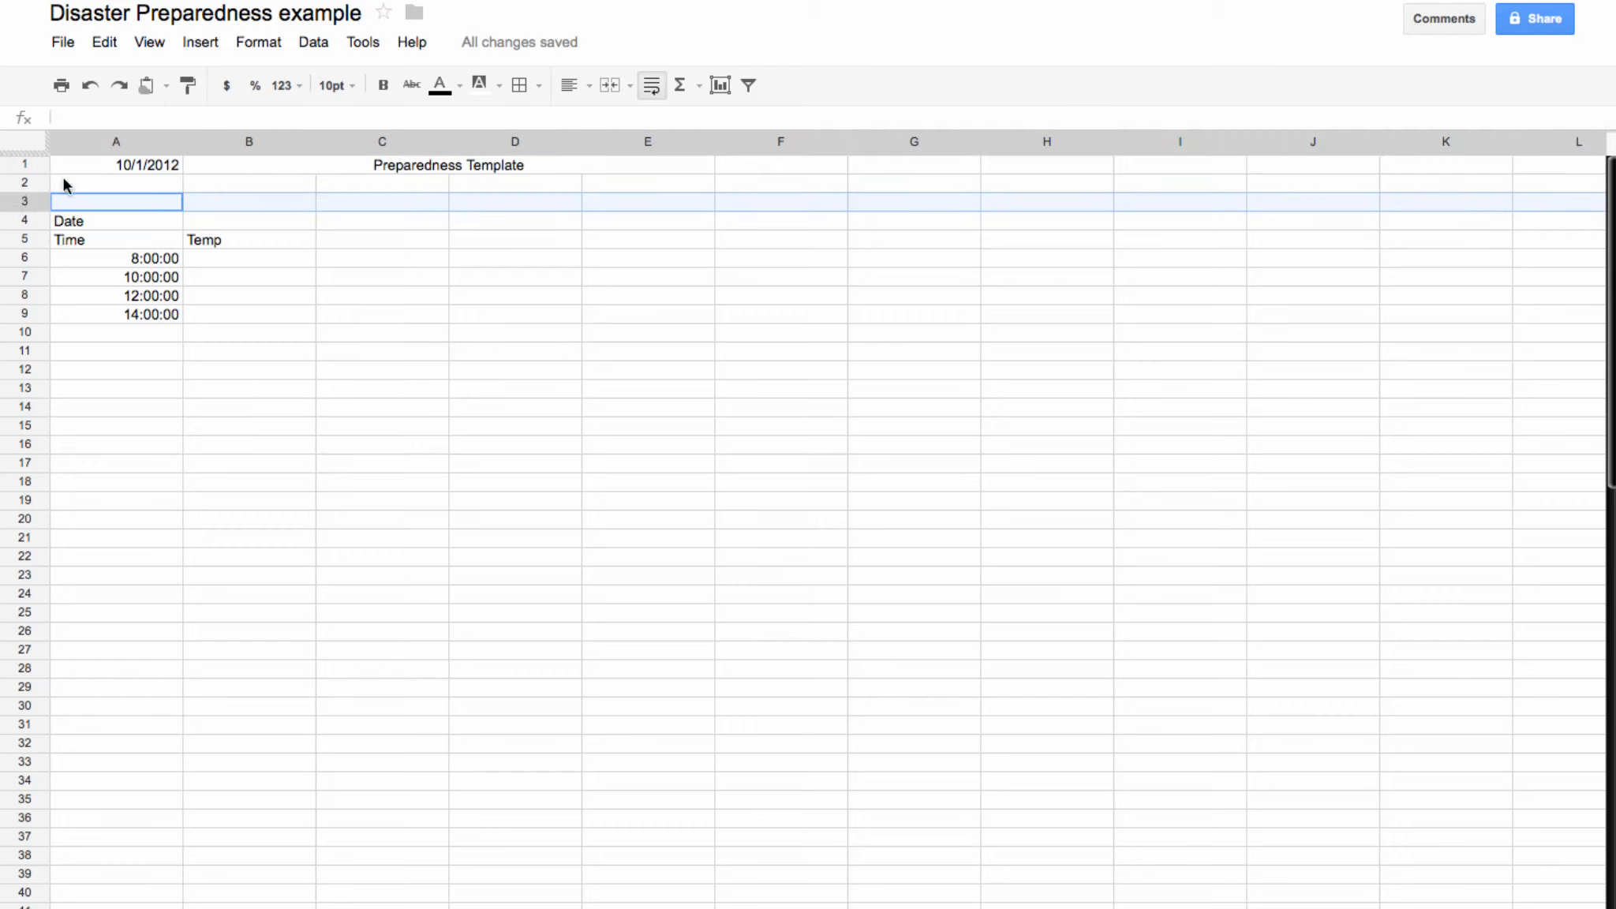
click(196, 40)
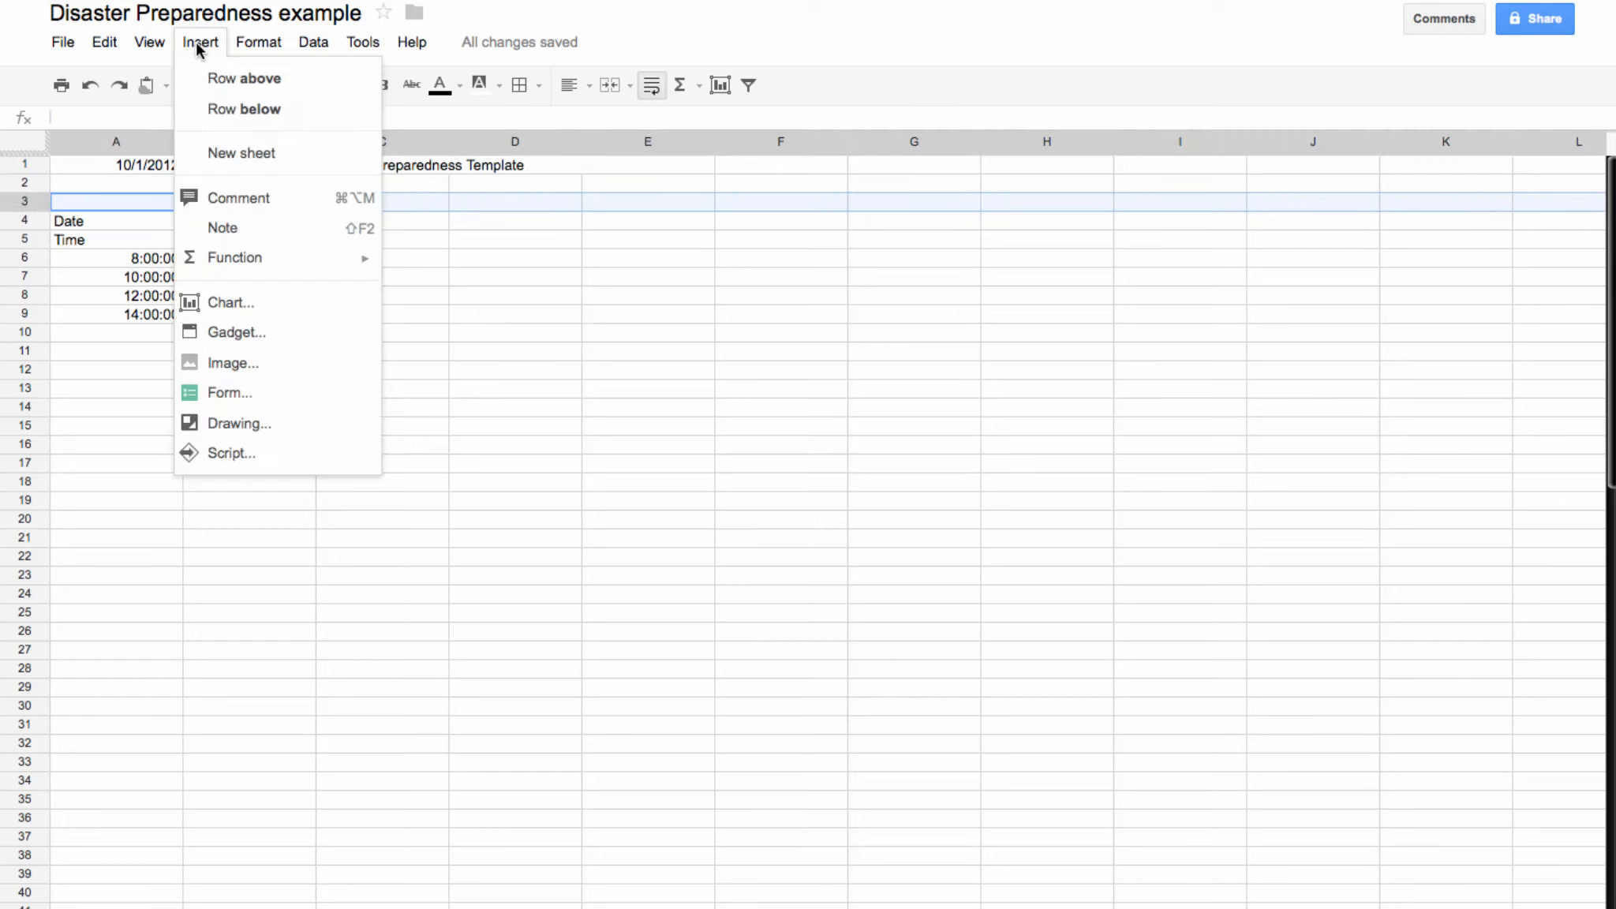
click(261, 111)
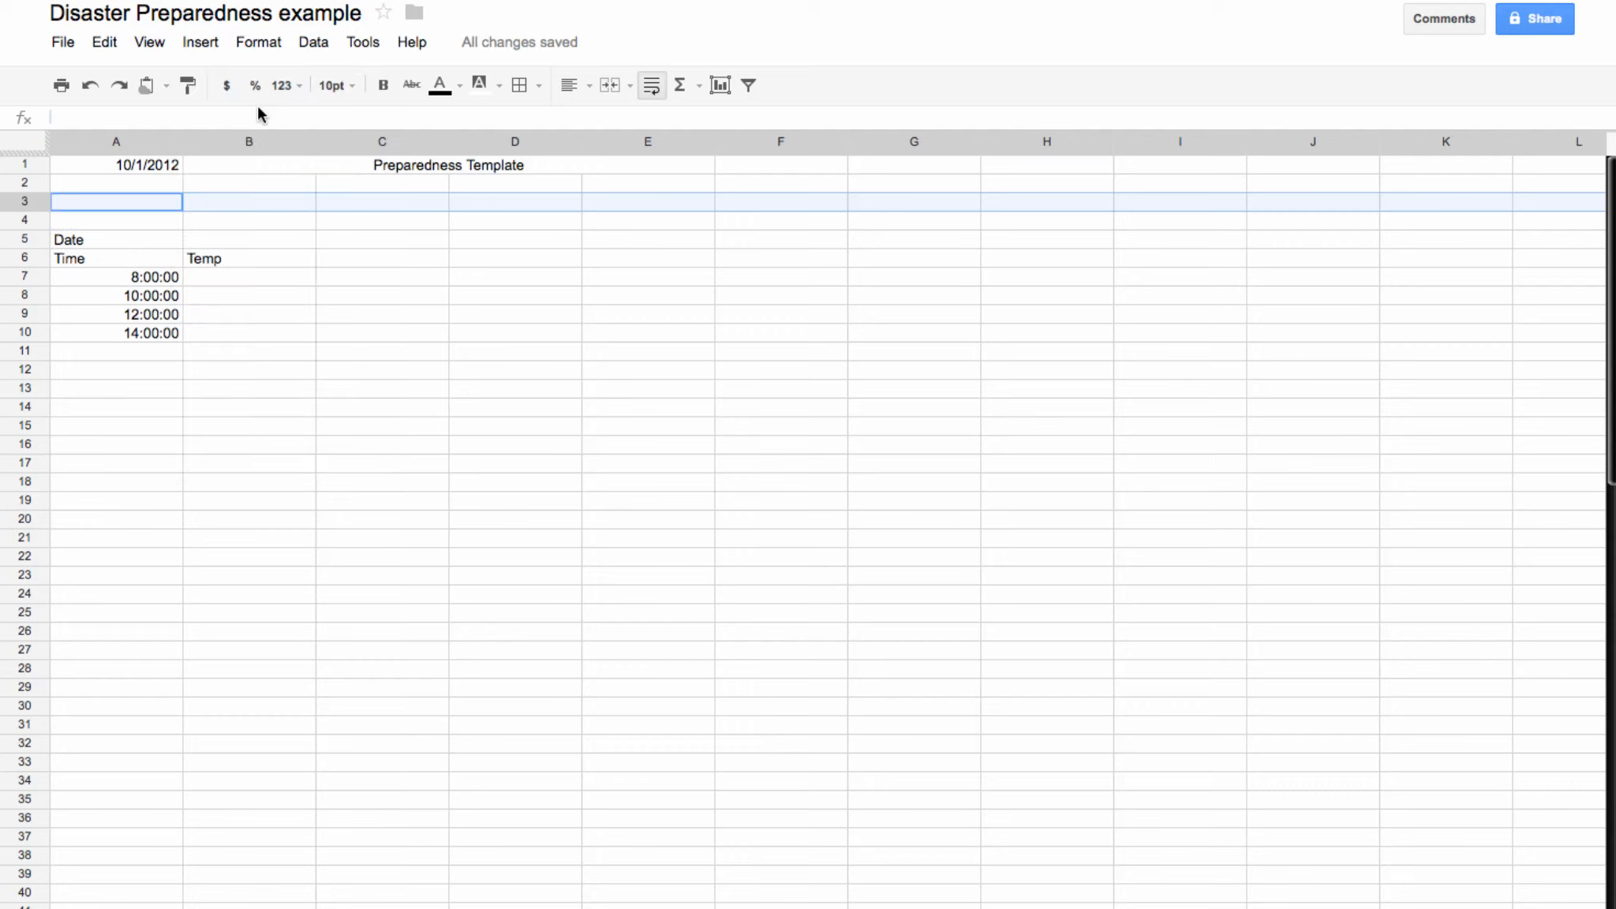
click(200, 348)
Step: Insert three more pairs of blank rows below rows 3–4, pushing Date to row 11
drag(11, 202, 19, 210)
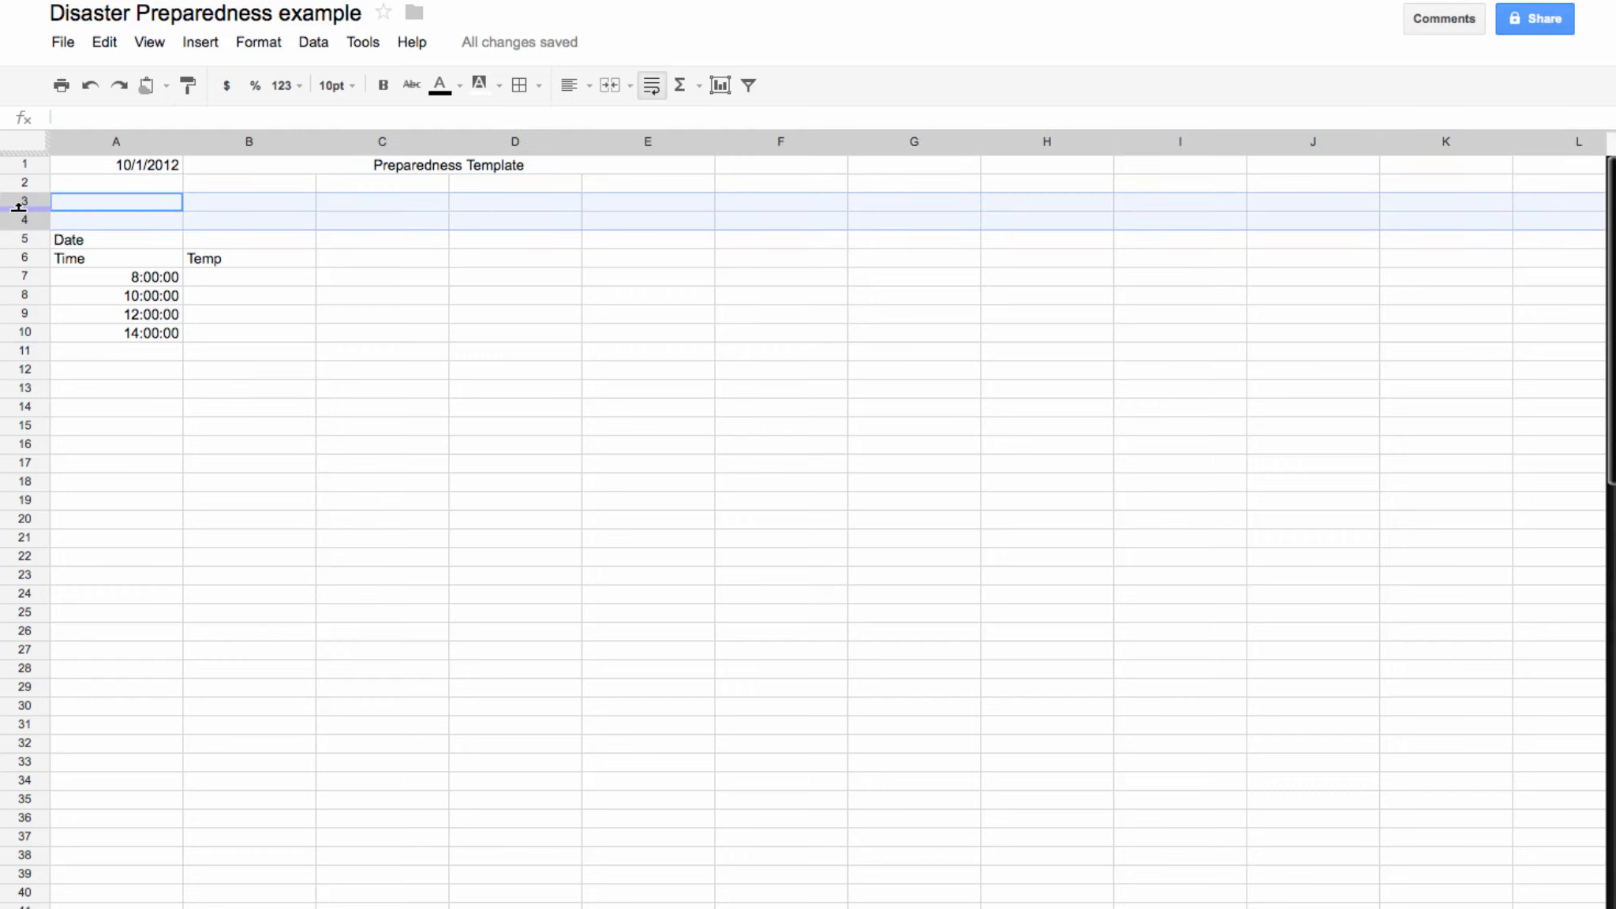
click(201, 43)
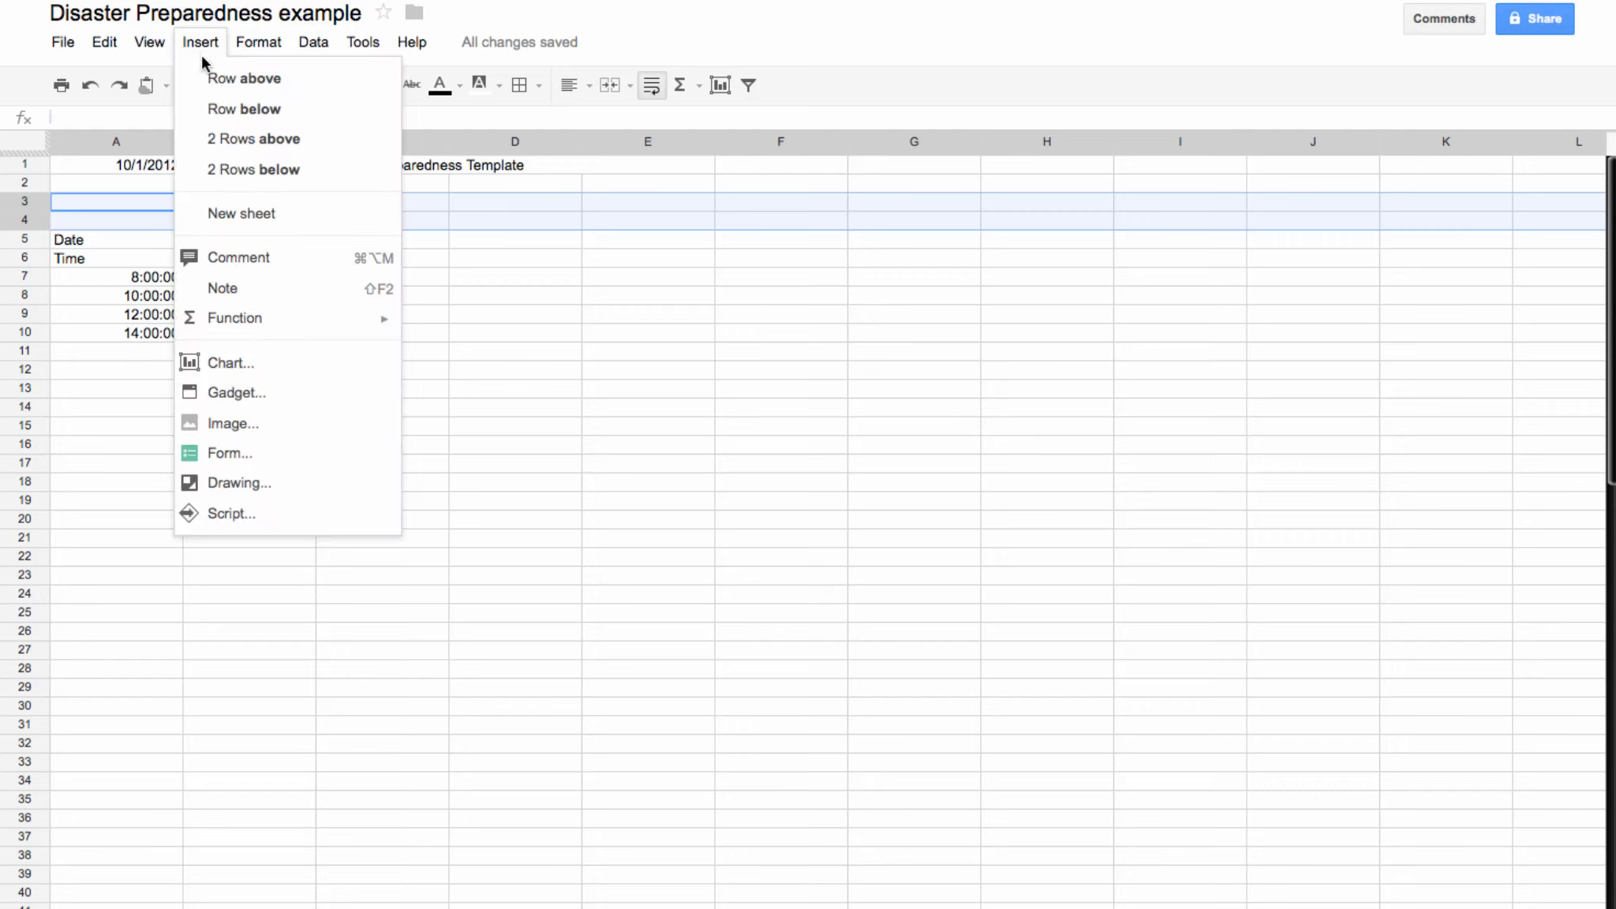
click(242, 169)
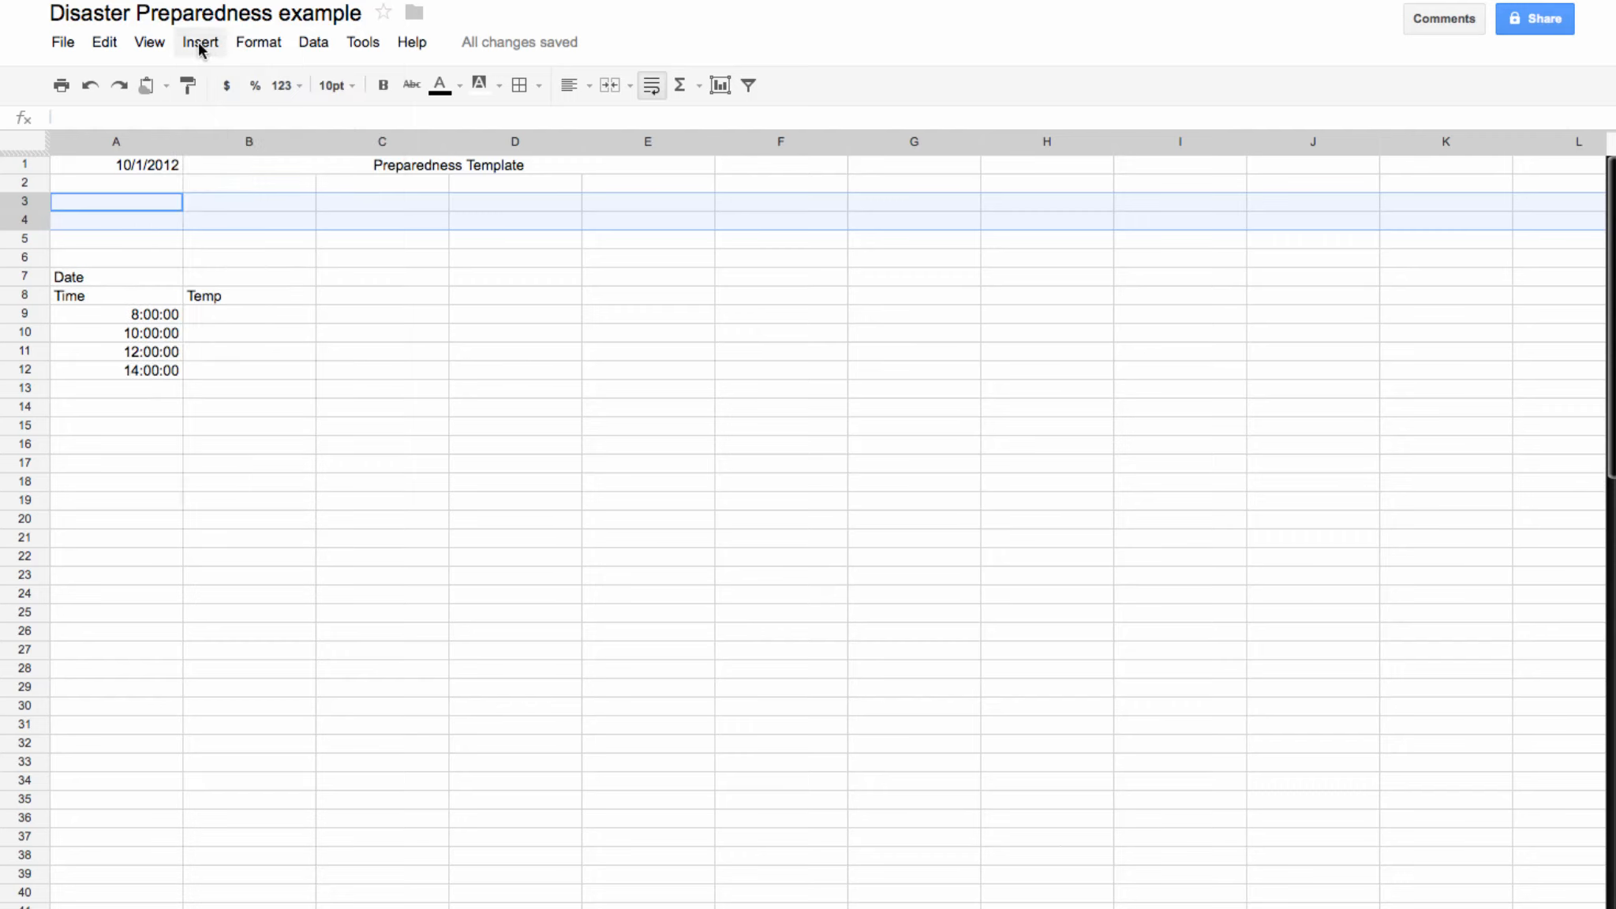
click(200, 42)
click(248, 166)
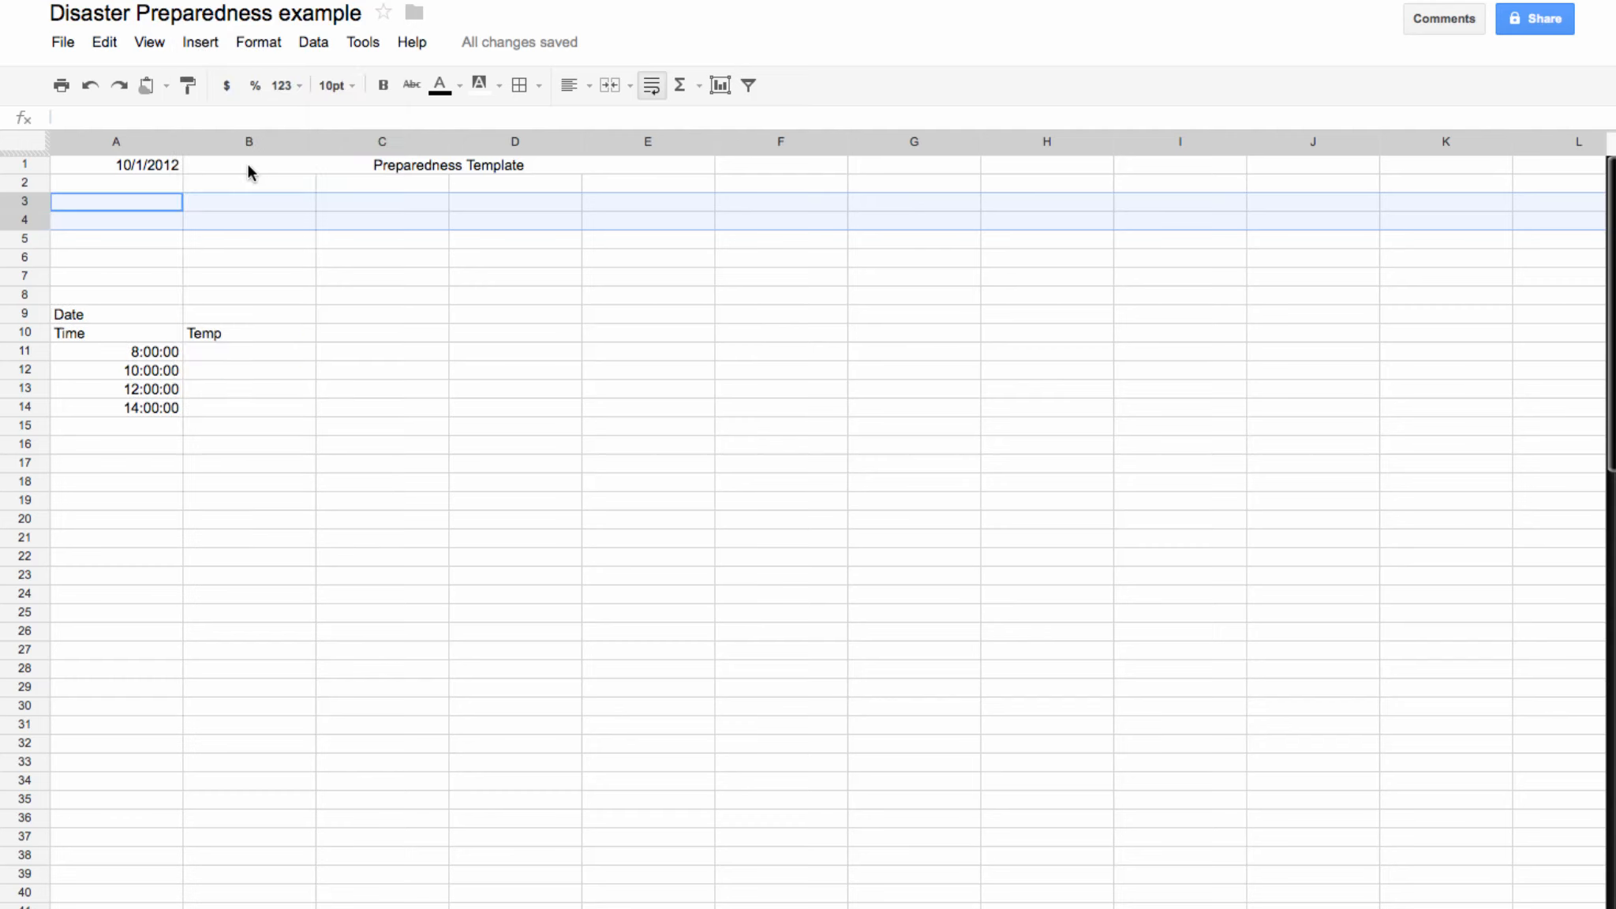
click(207, 43)
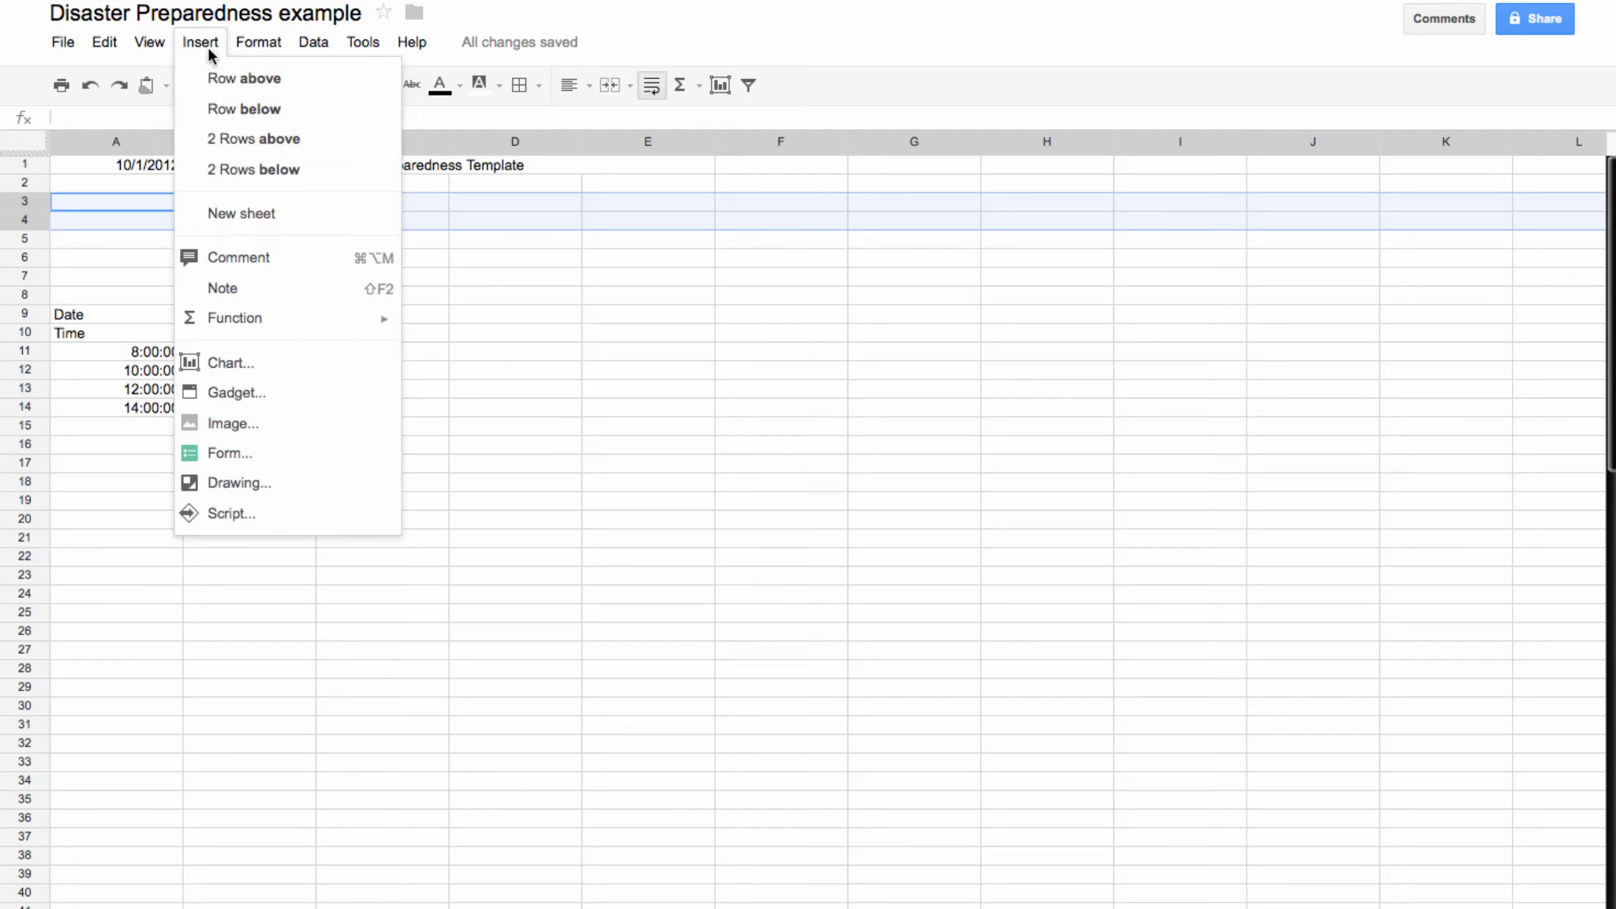
click(232, 170)
click(470, 717)
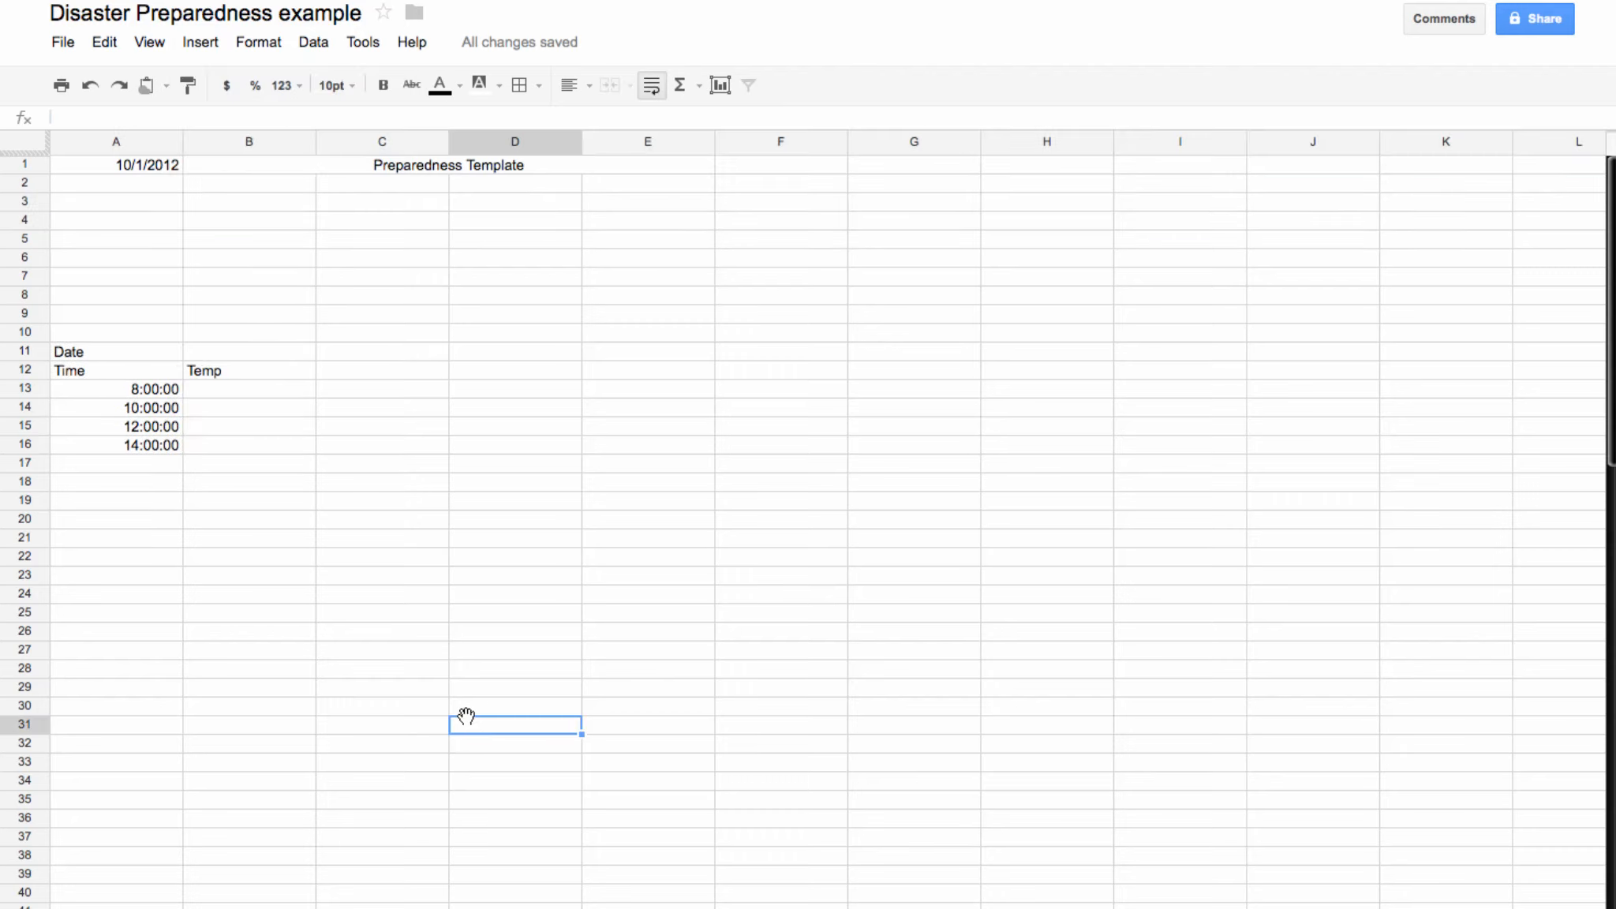
Step: Type the labels Name, DOB, Physicians, Meds and Conditions down cells B2 to B6
click(249, 185)
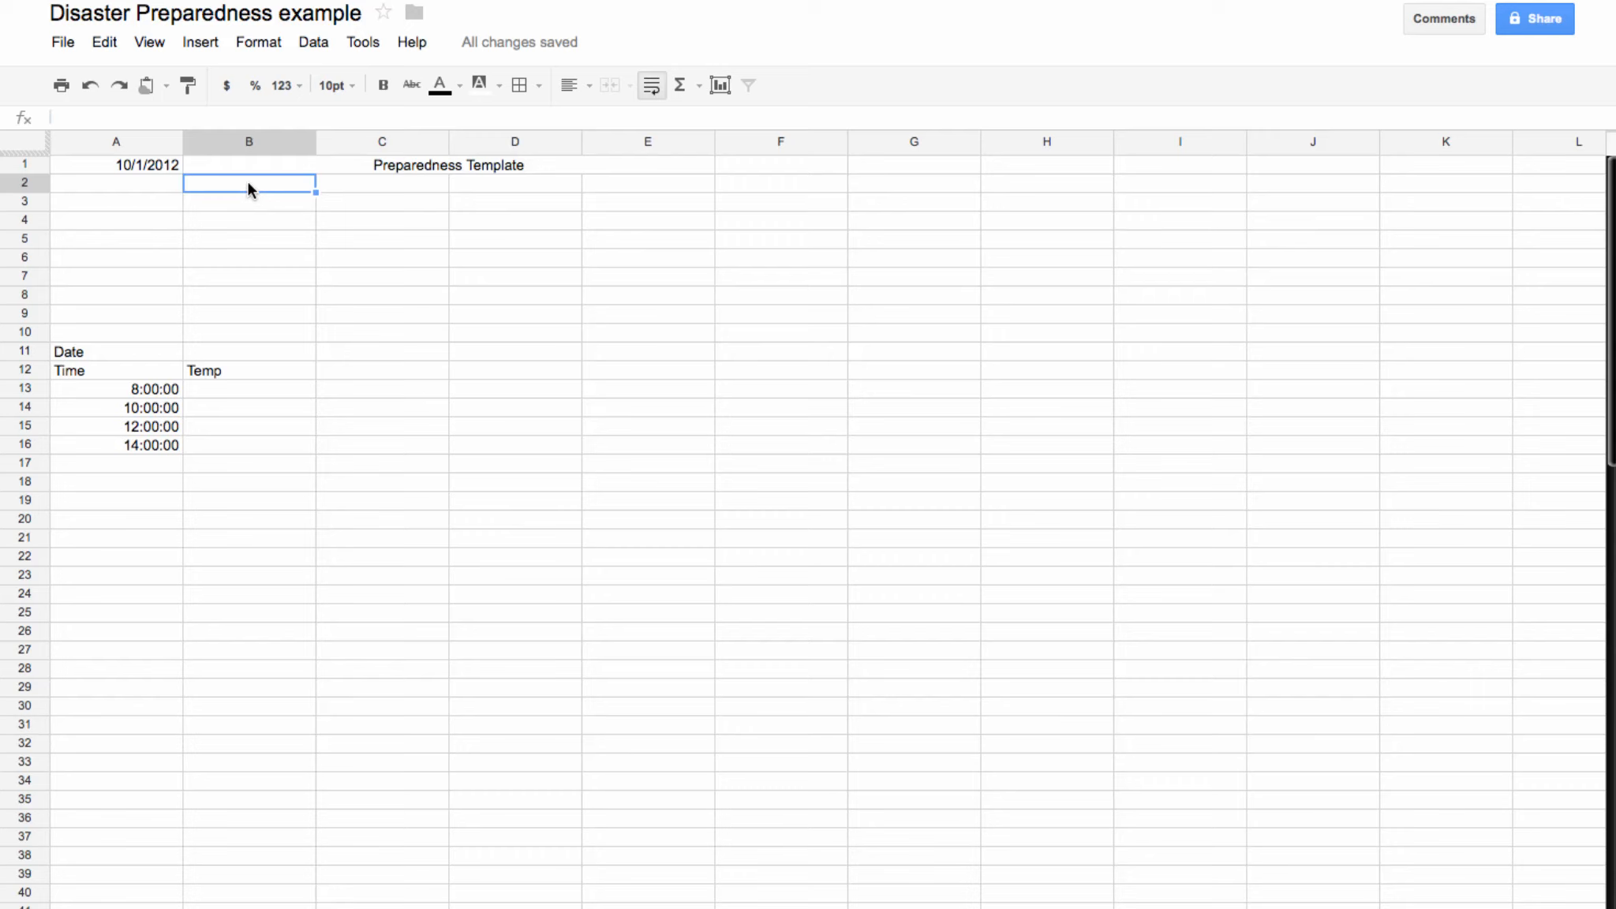
text(Name)
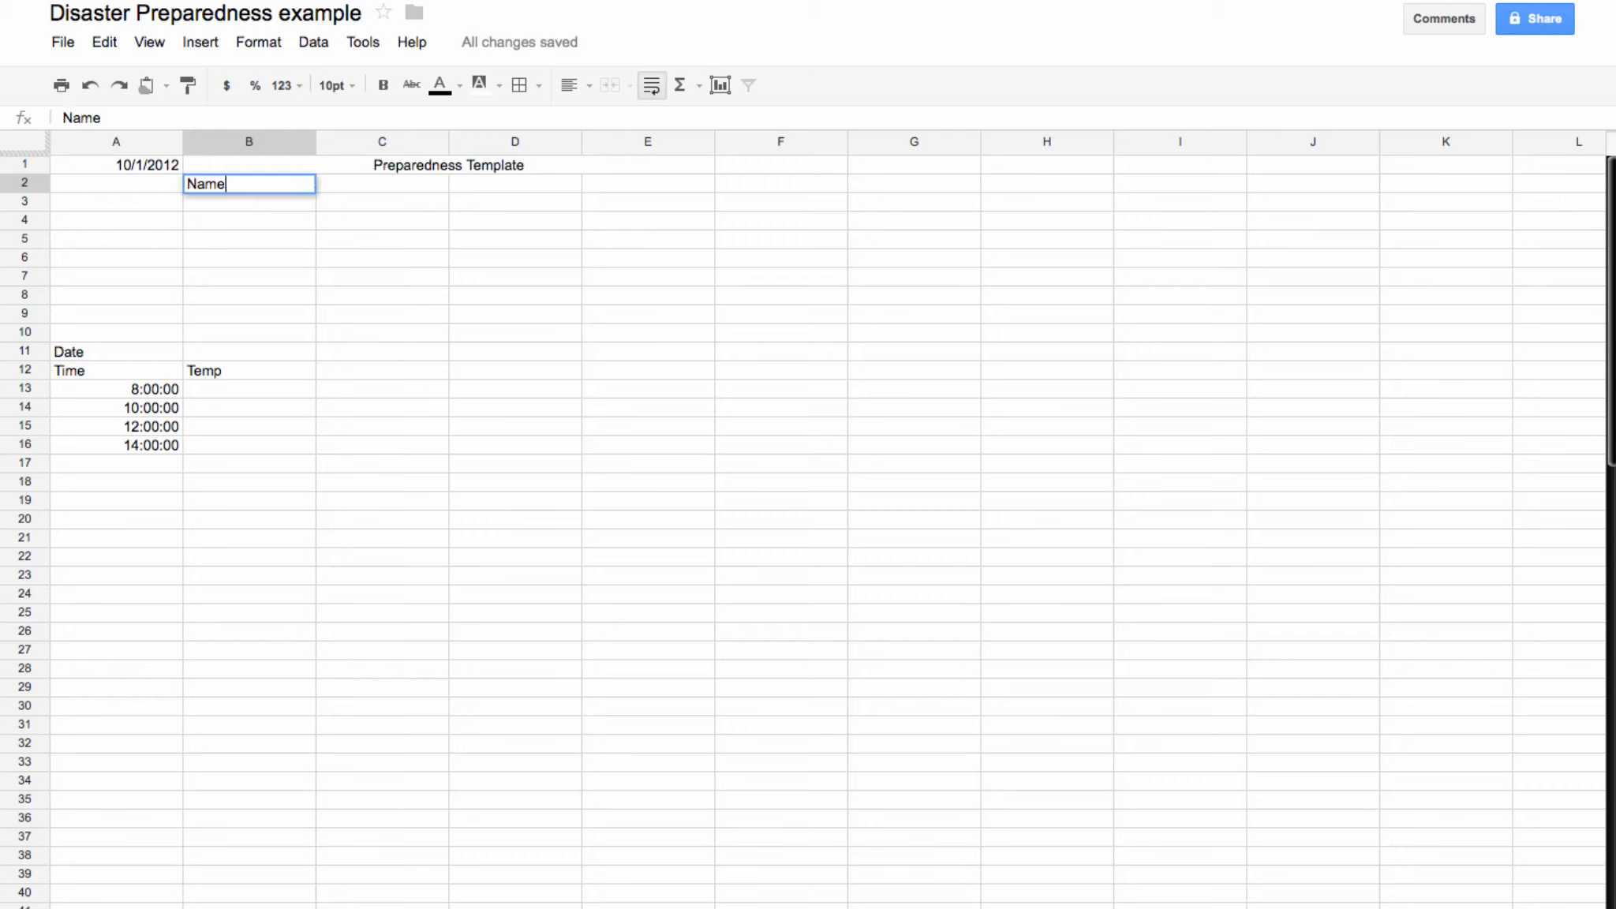
key(Return)
text(DOB)
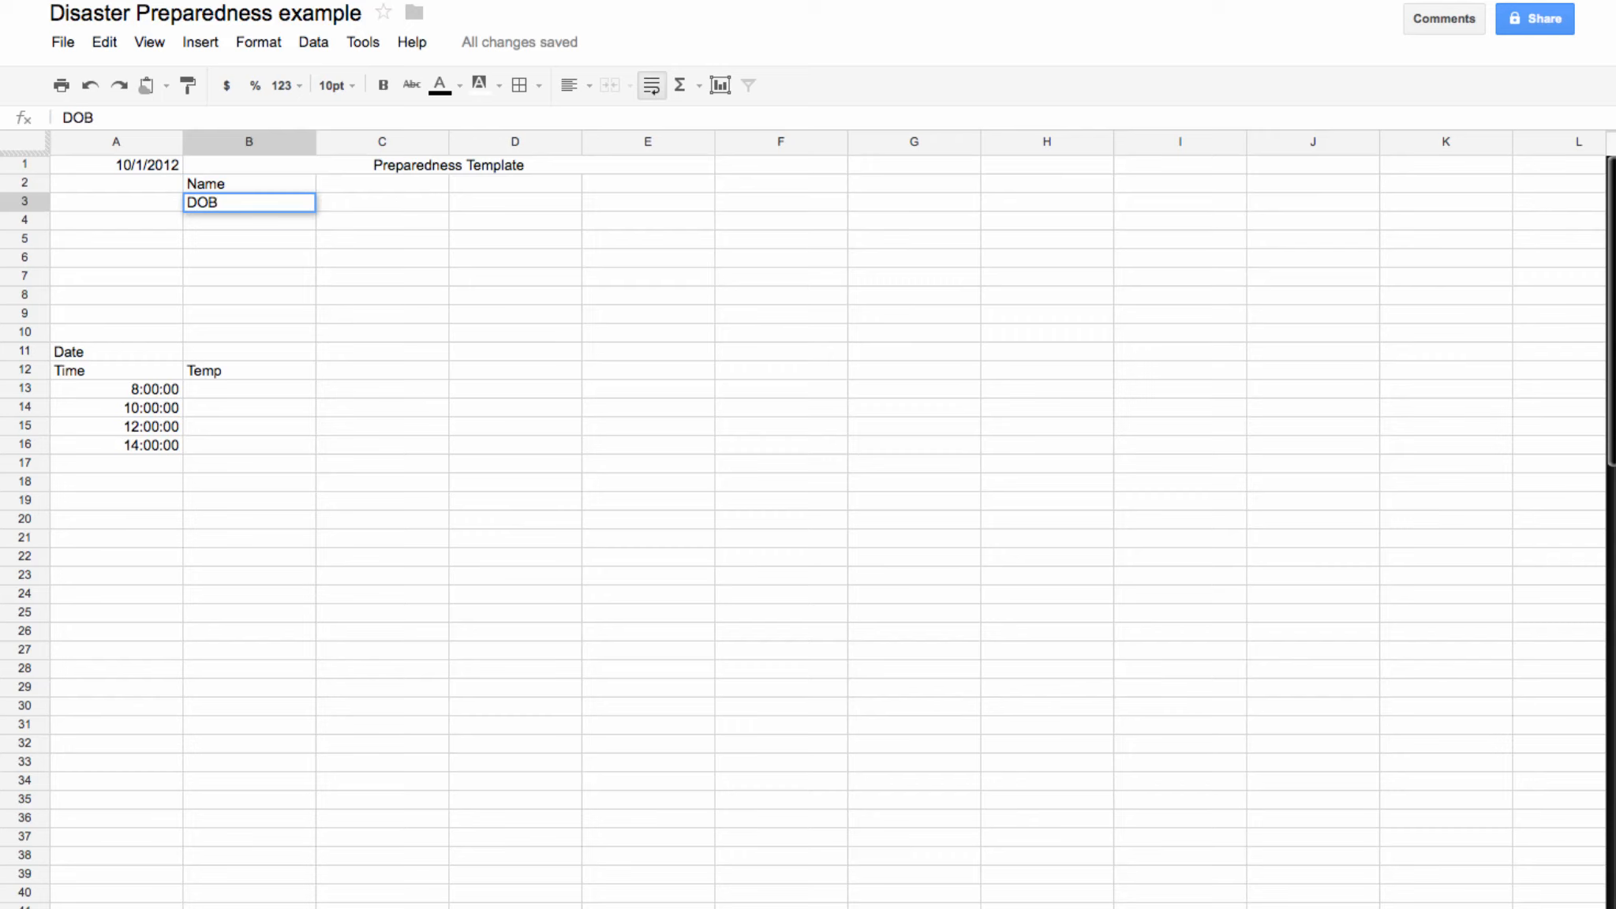
key(Return)
text(Phsy)
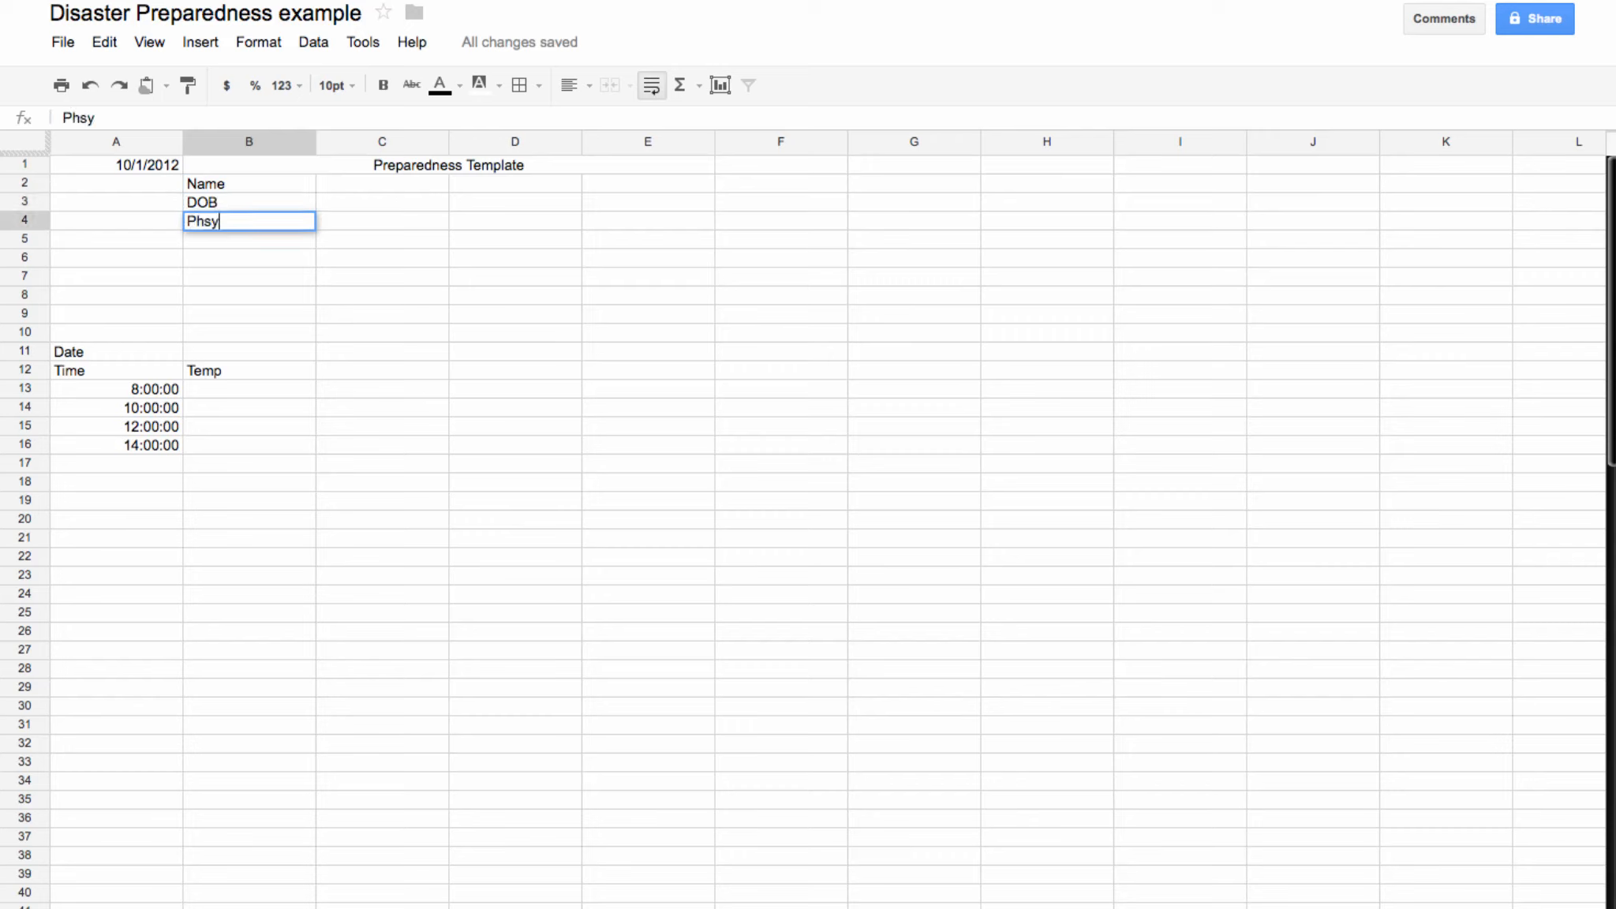
key(BackSpace)
key(BackSpace)
text(ysicians)
key(Return)
text(Meds)
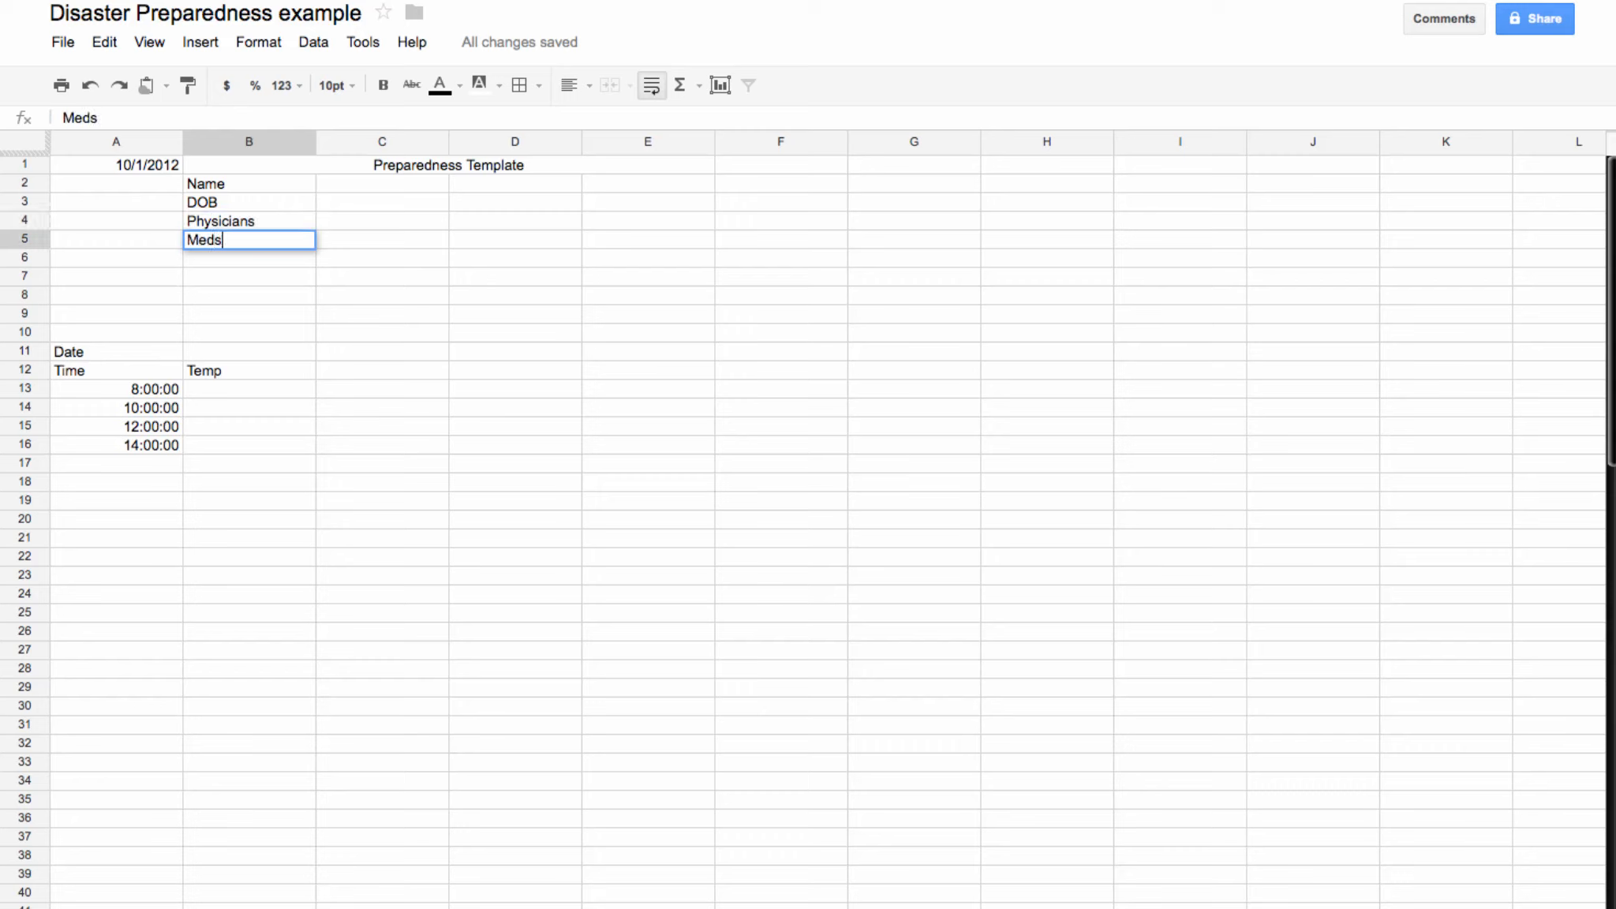
key(Return)
text(Conditions)
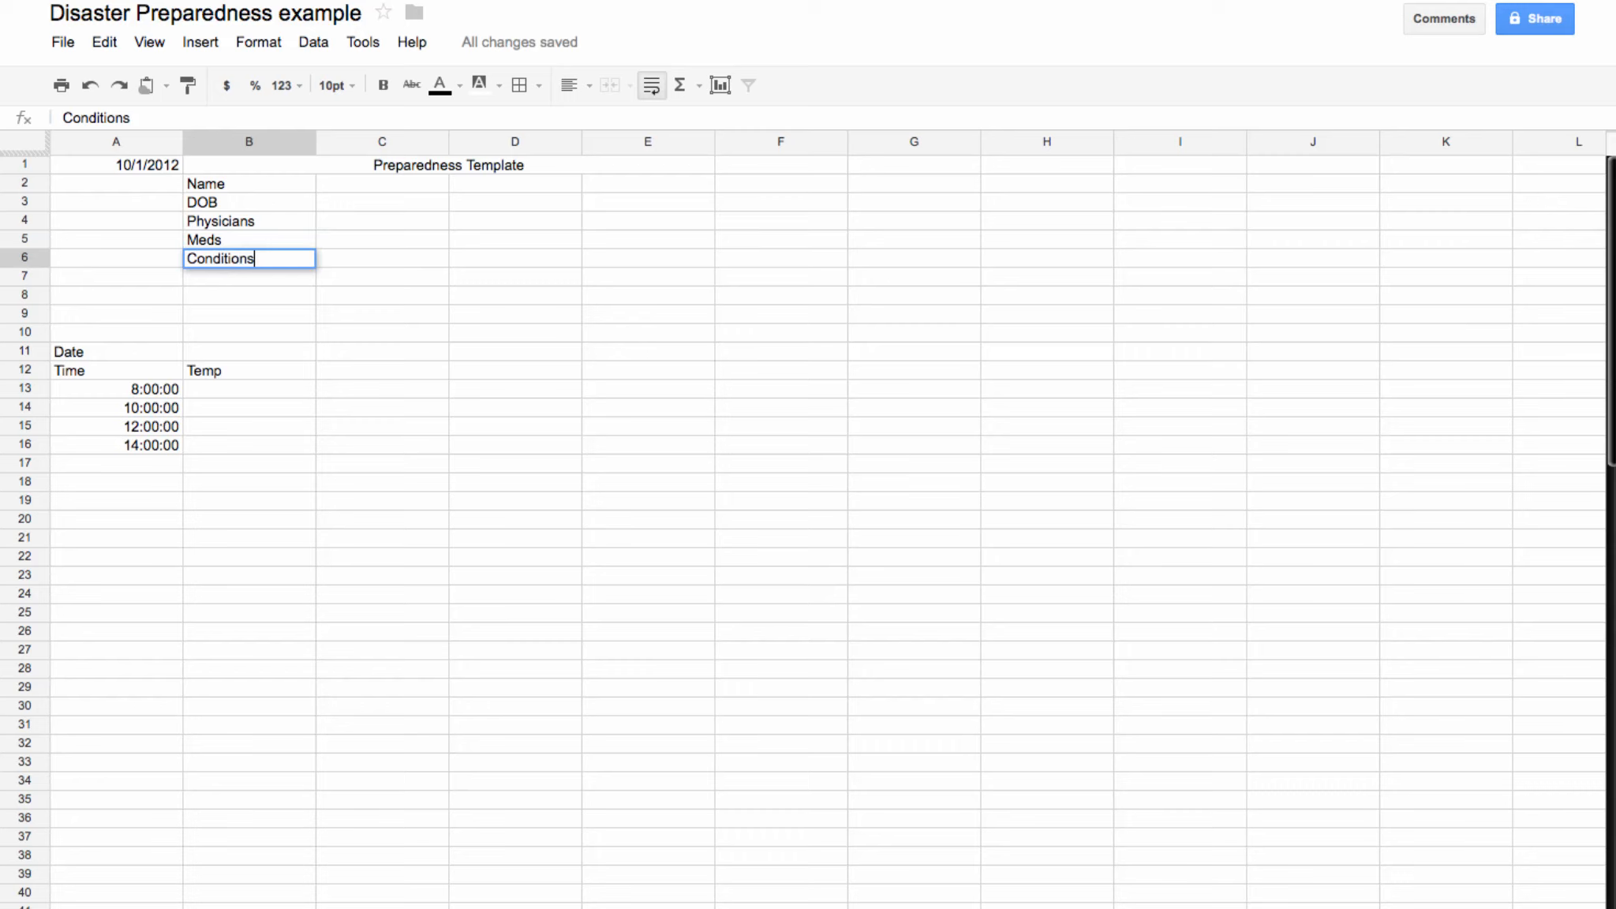
click(526, 402)
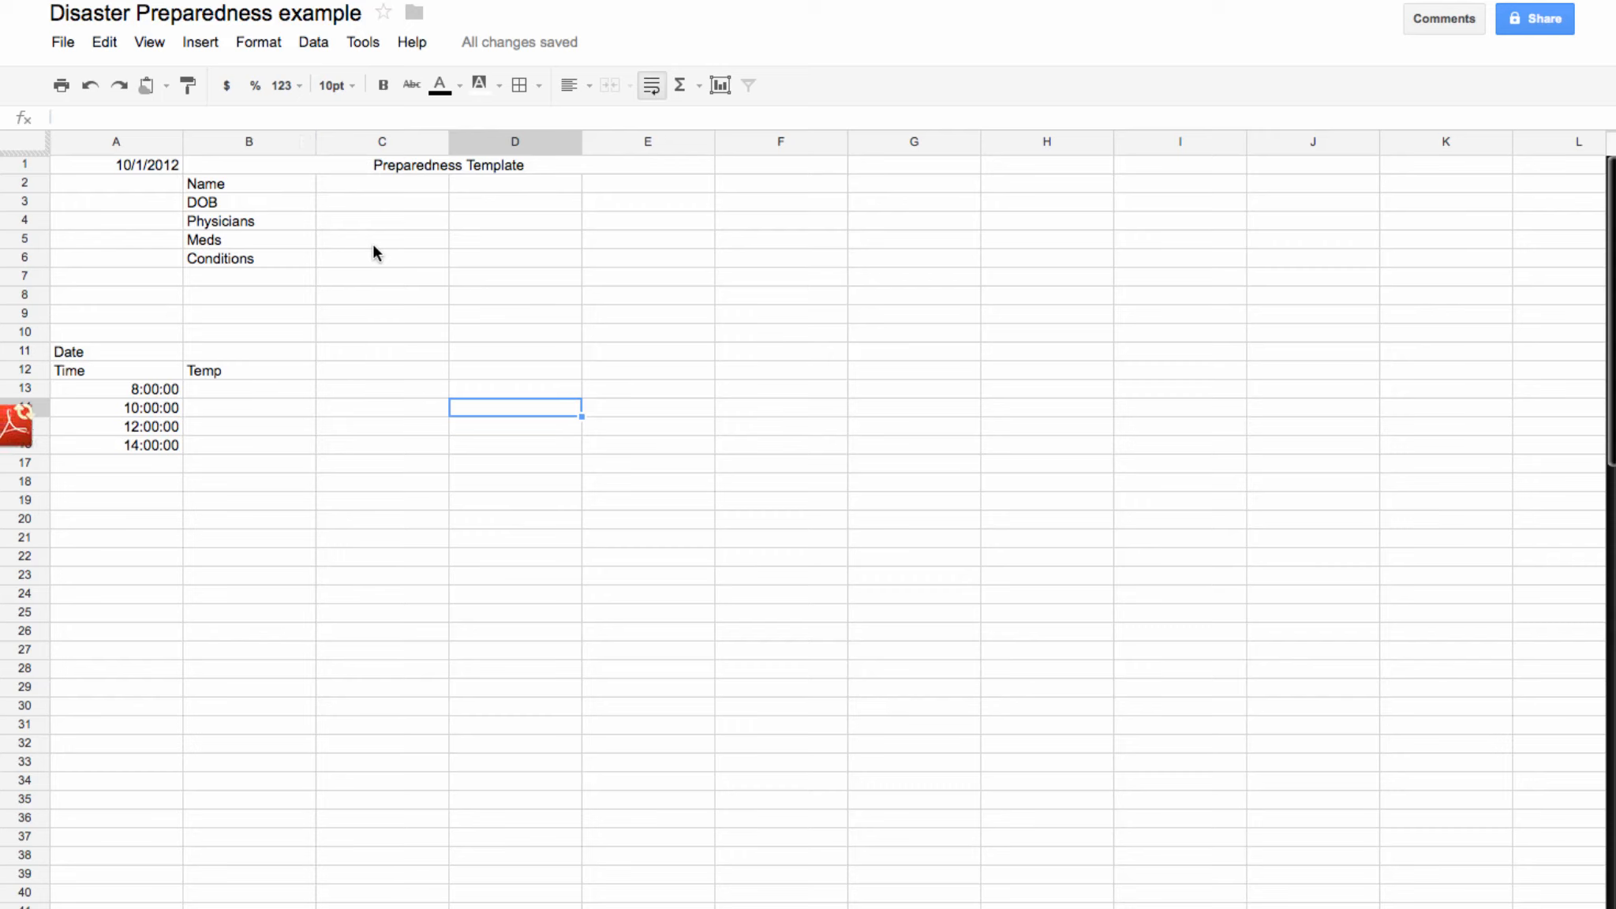
scroll(373, 243, right, 5)
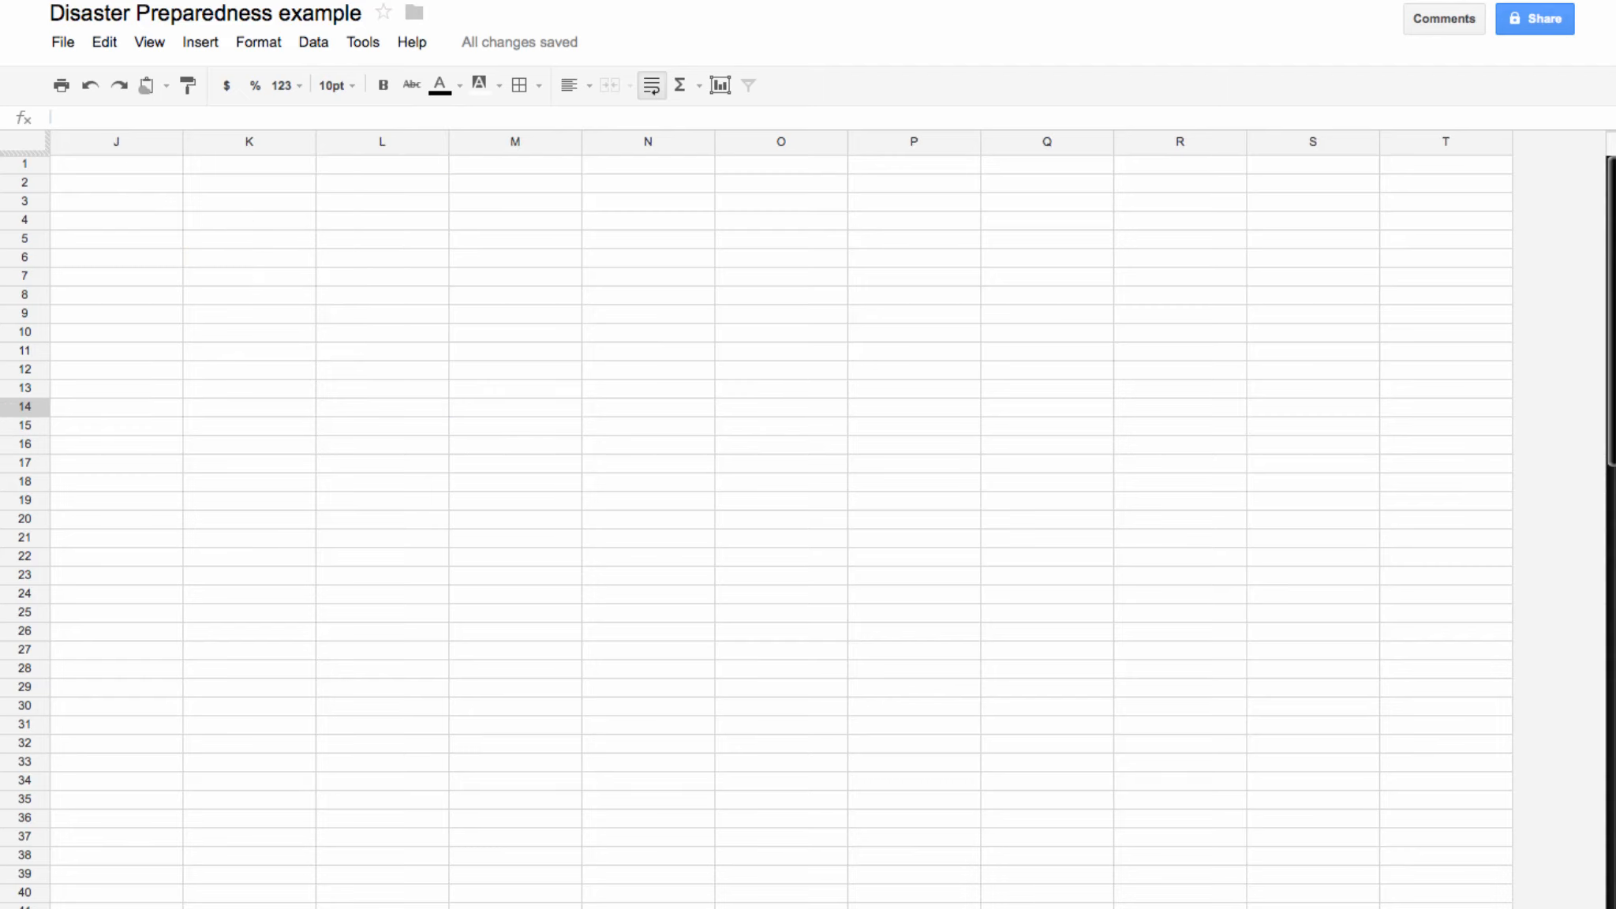
scroll(790, 512, left, 5)
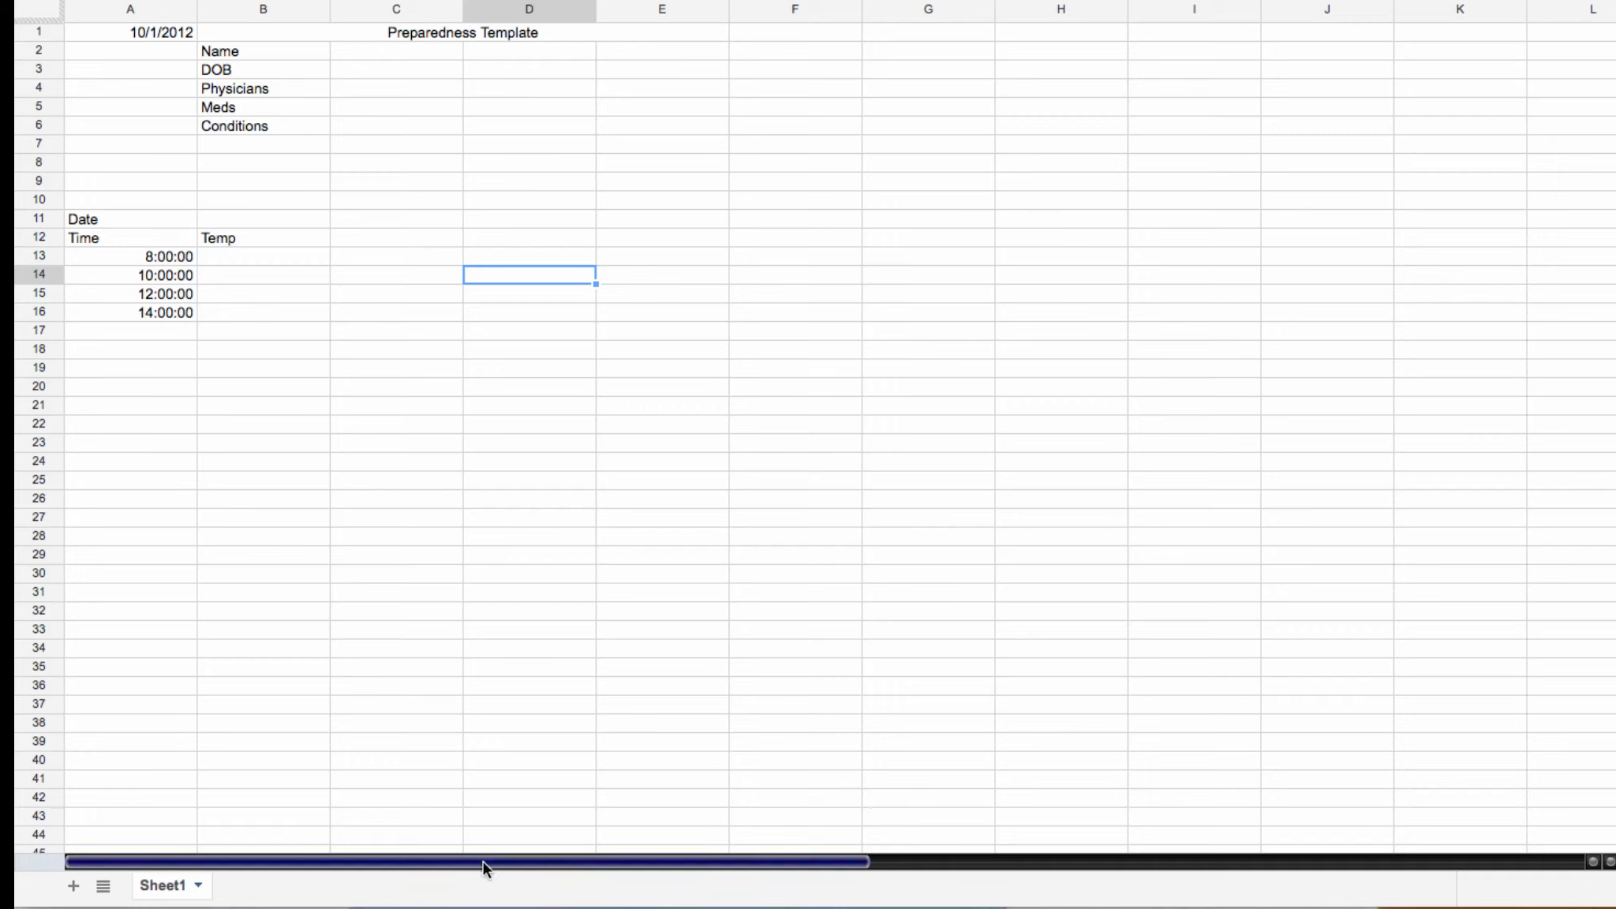
Step: Add a new blank Sheet2 and open its tab menu
click(73, 887)
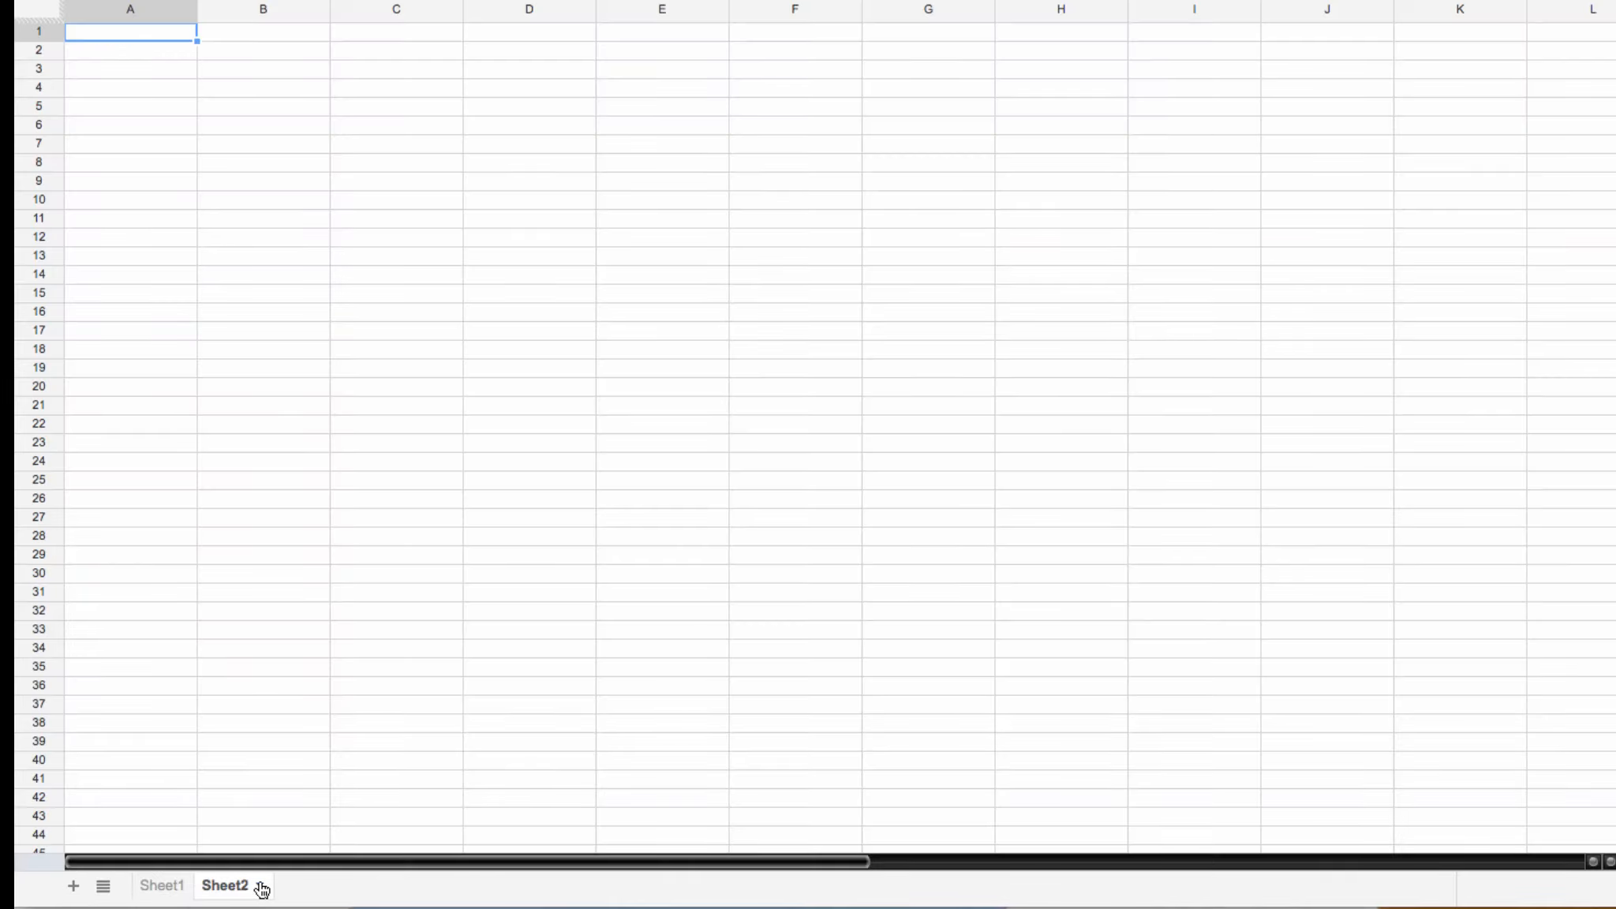
click(259, 887)
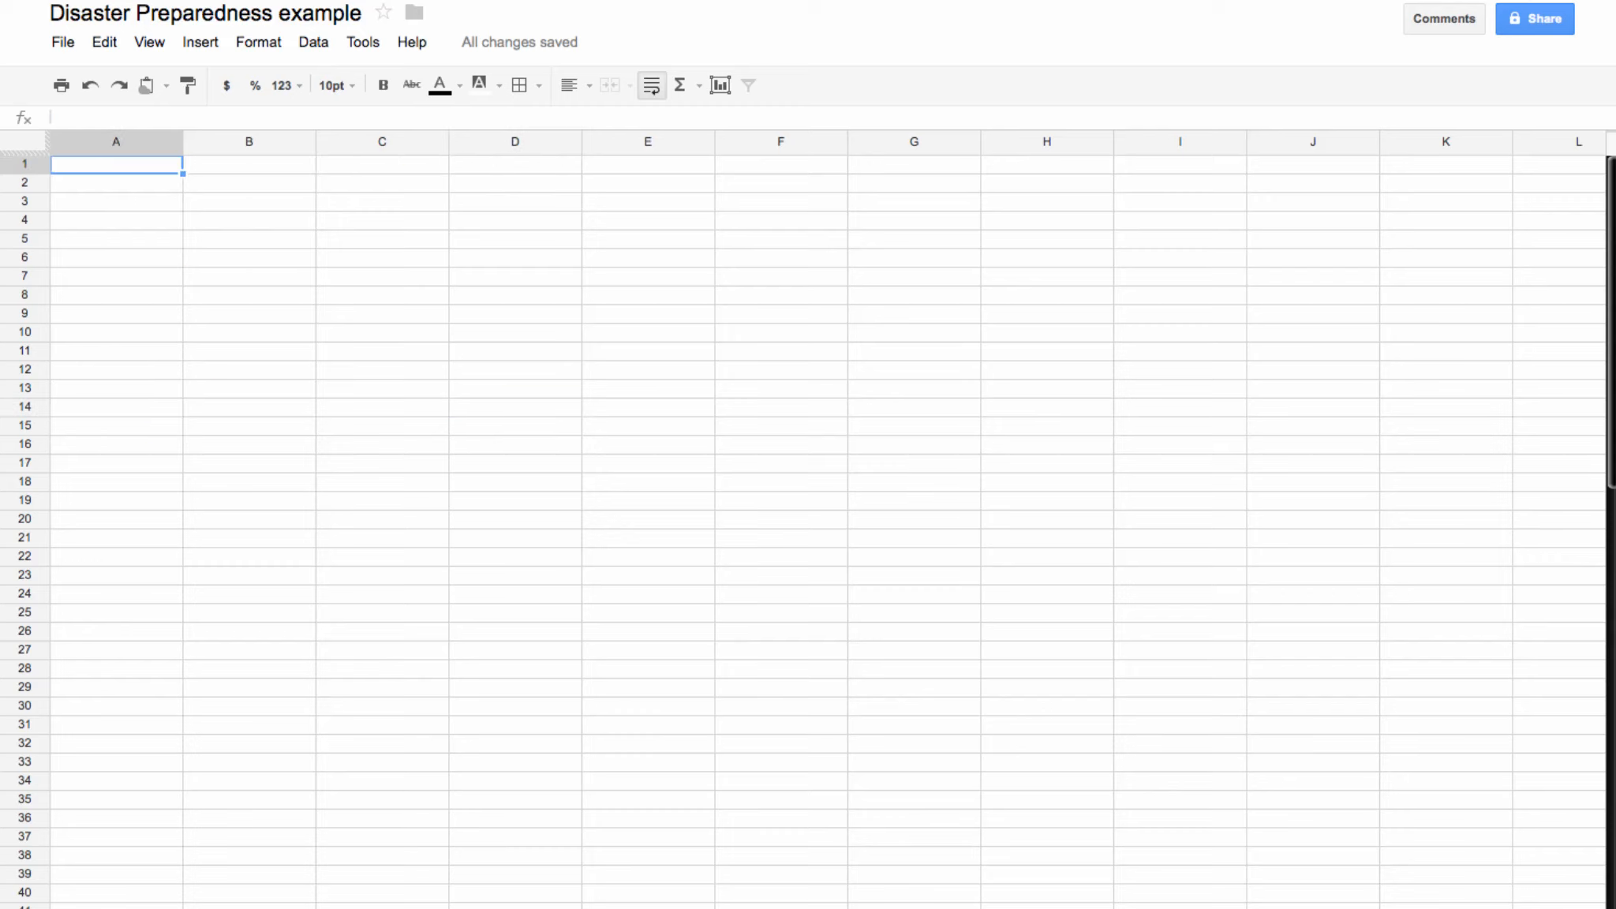
Step: Link Sheet2 B1 to Sheet1 with =Sheet1!B1 and fill the formula down to B6
click(243, 168)
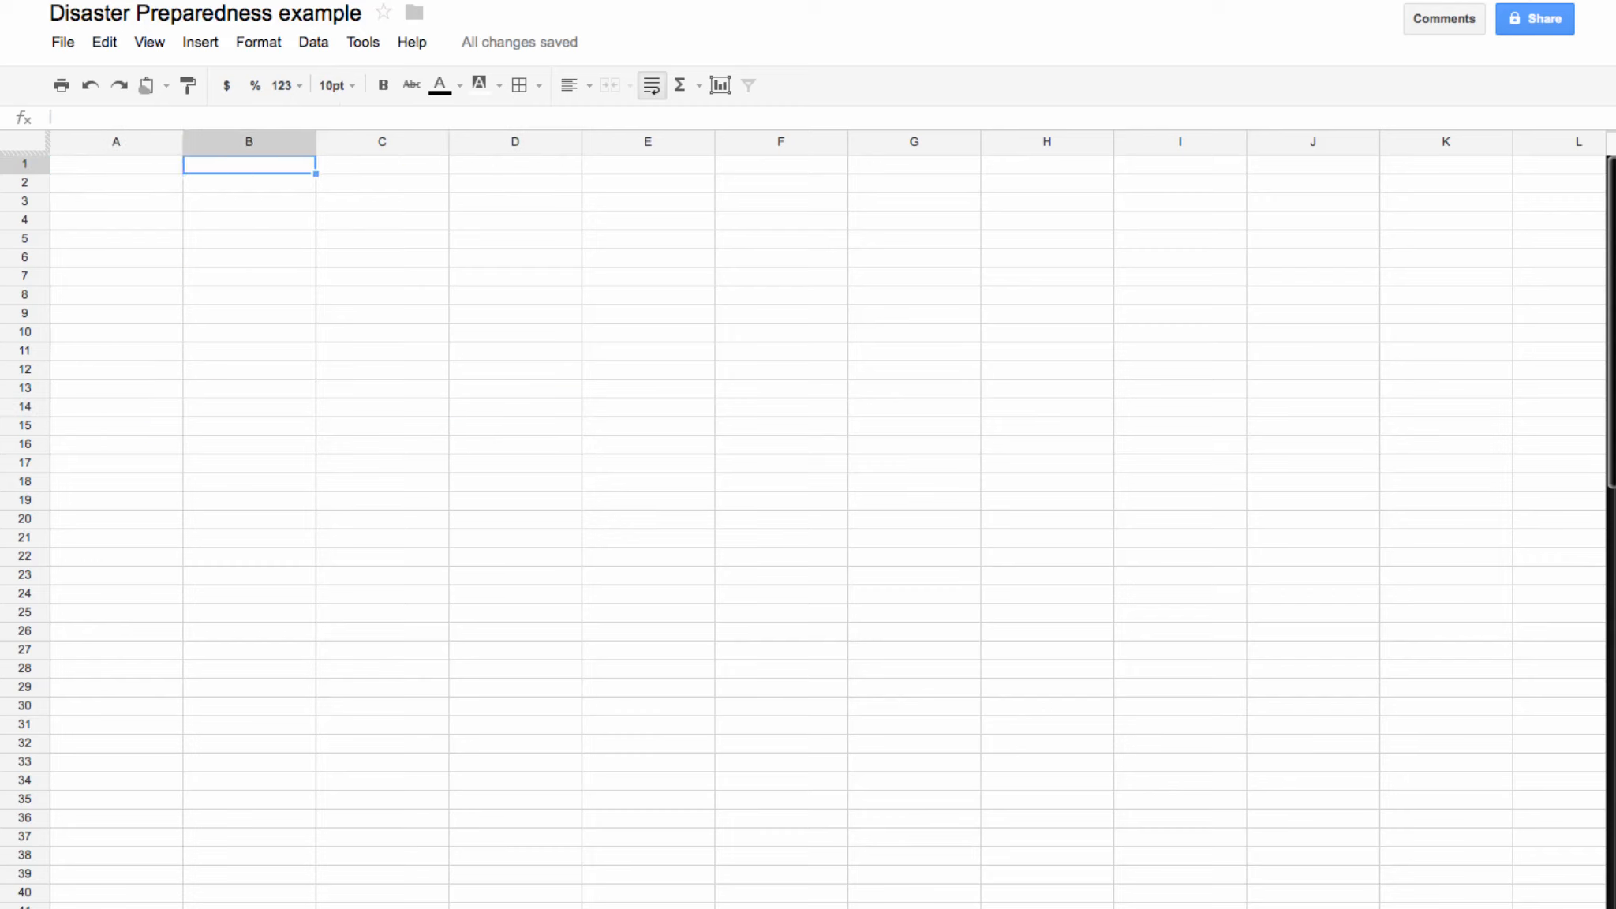
text(=)
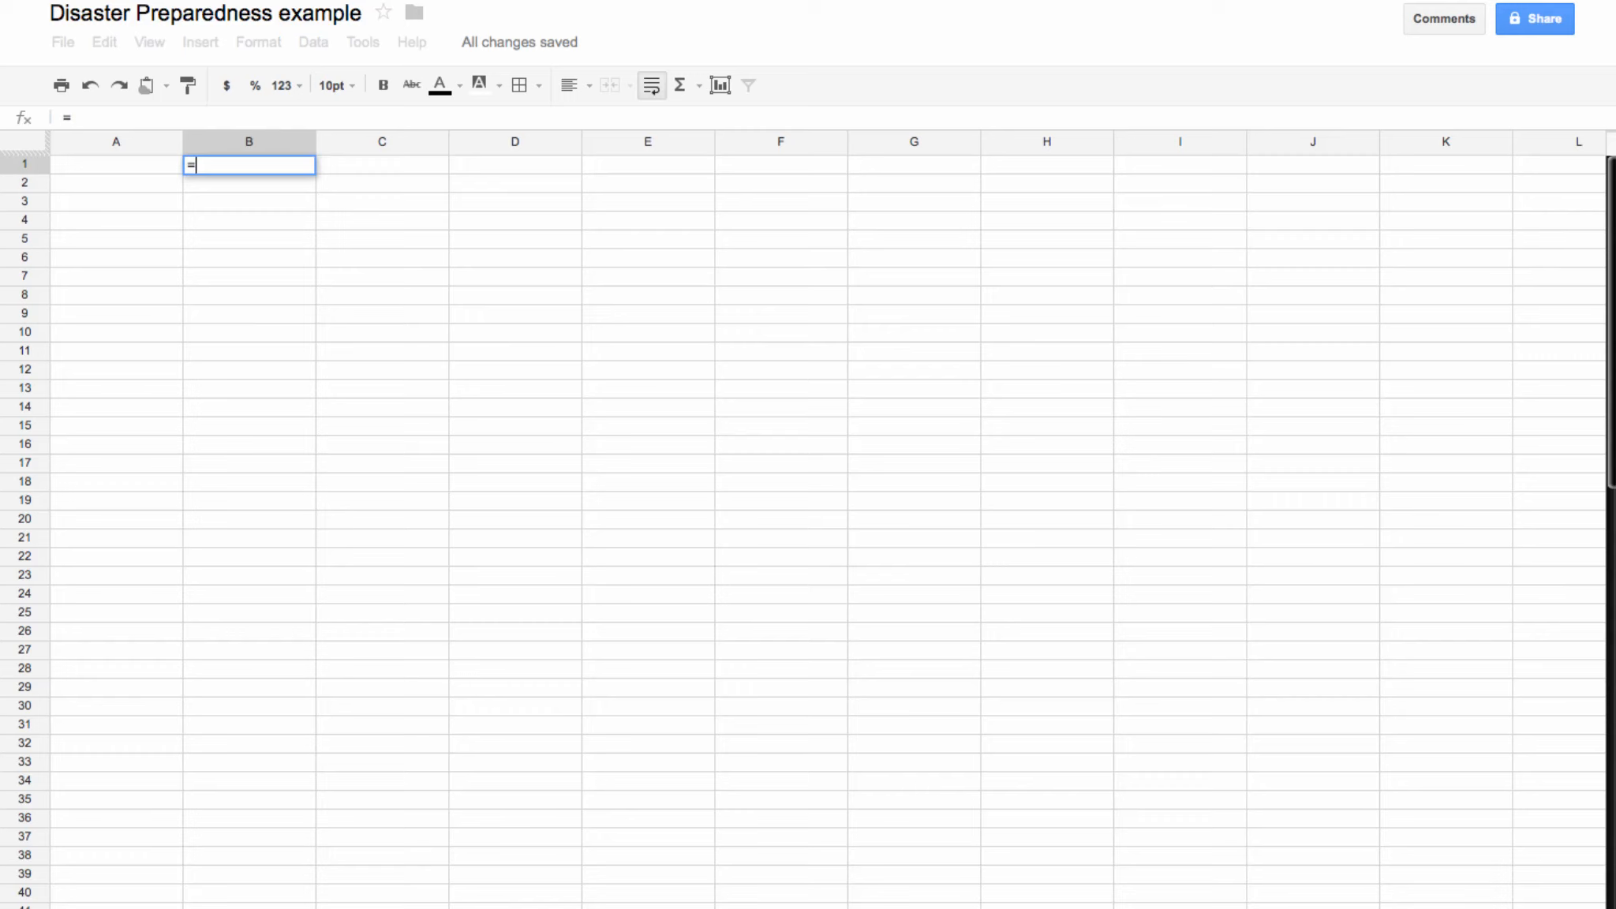
click(119, 906)
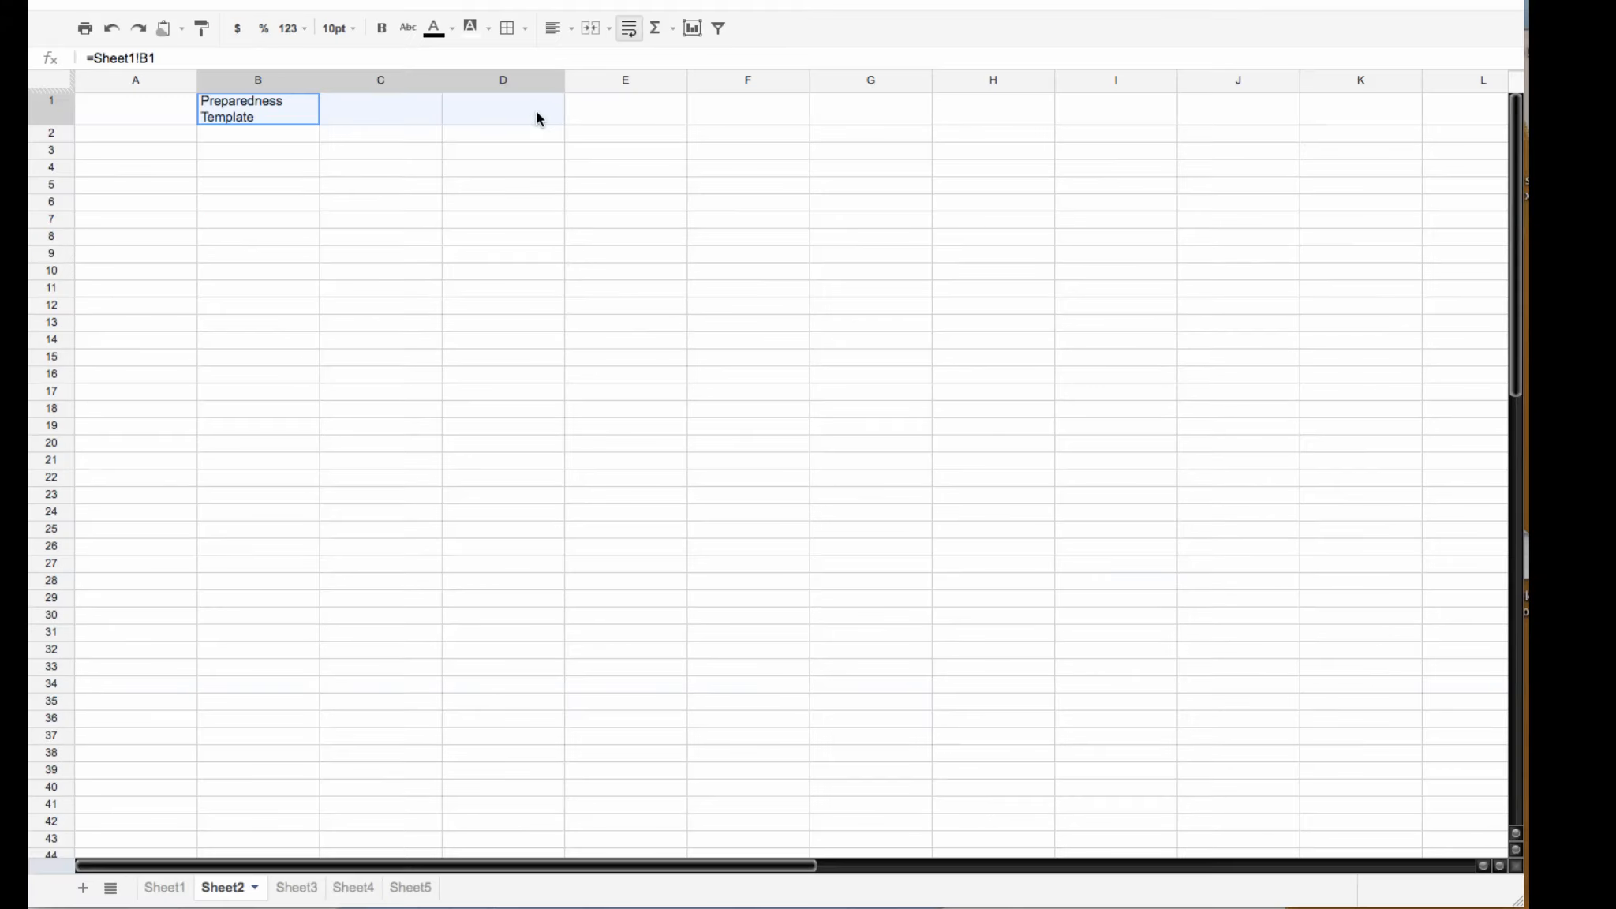
drag(535, 111, 322, 204)
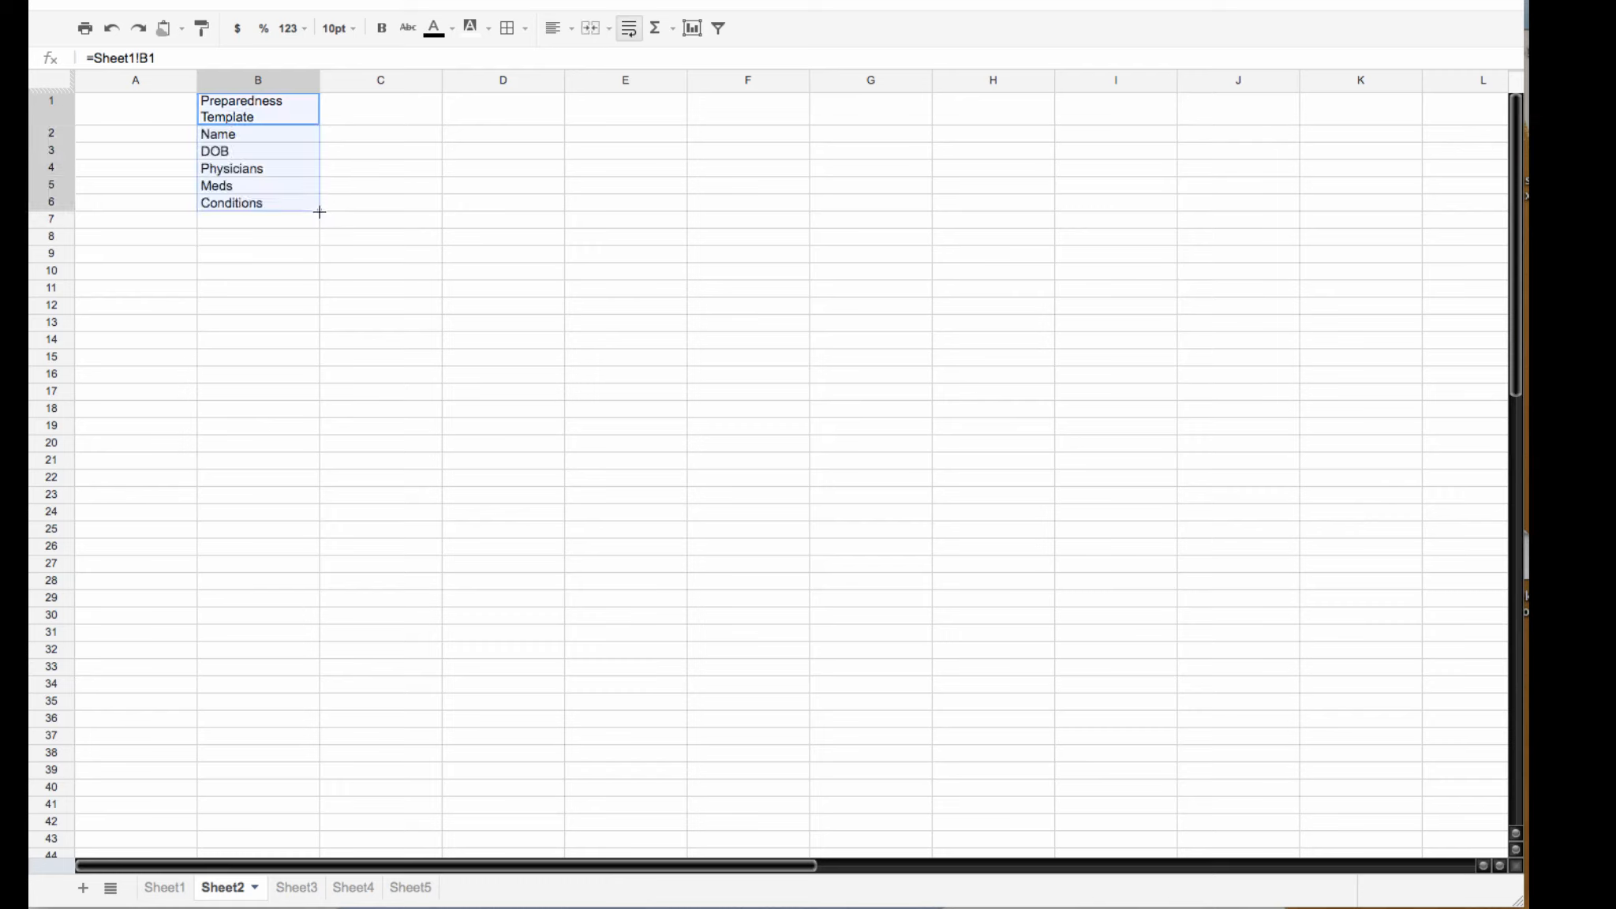
click(358, 303)
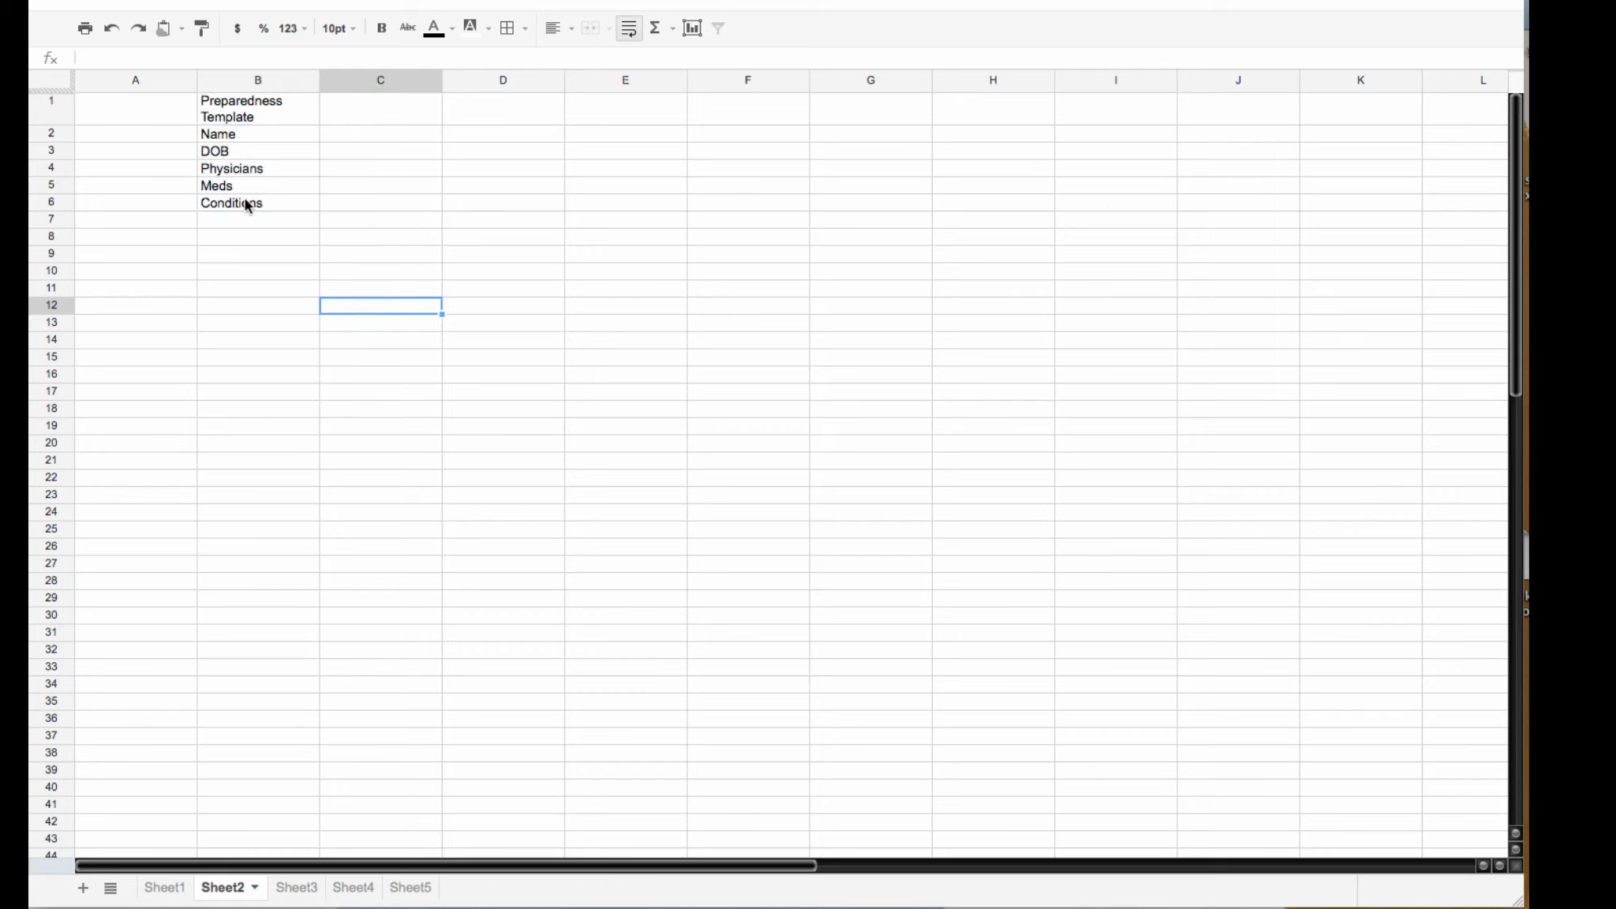
Step: Extend the Name and DOB link formulas across into C2 and C3
click(165, 888)
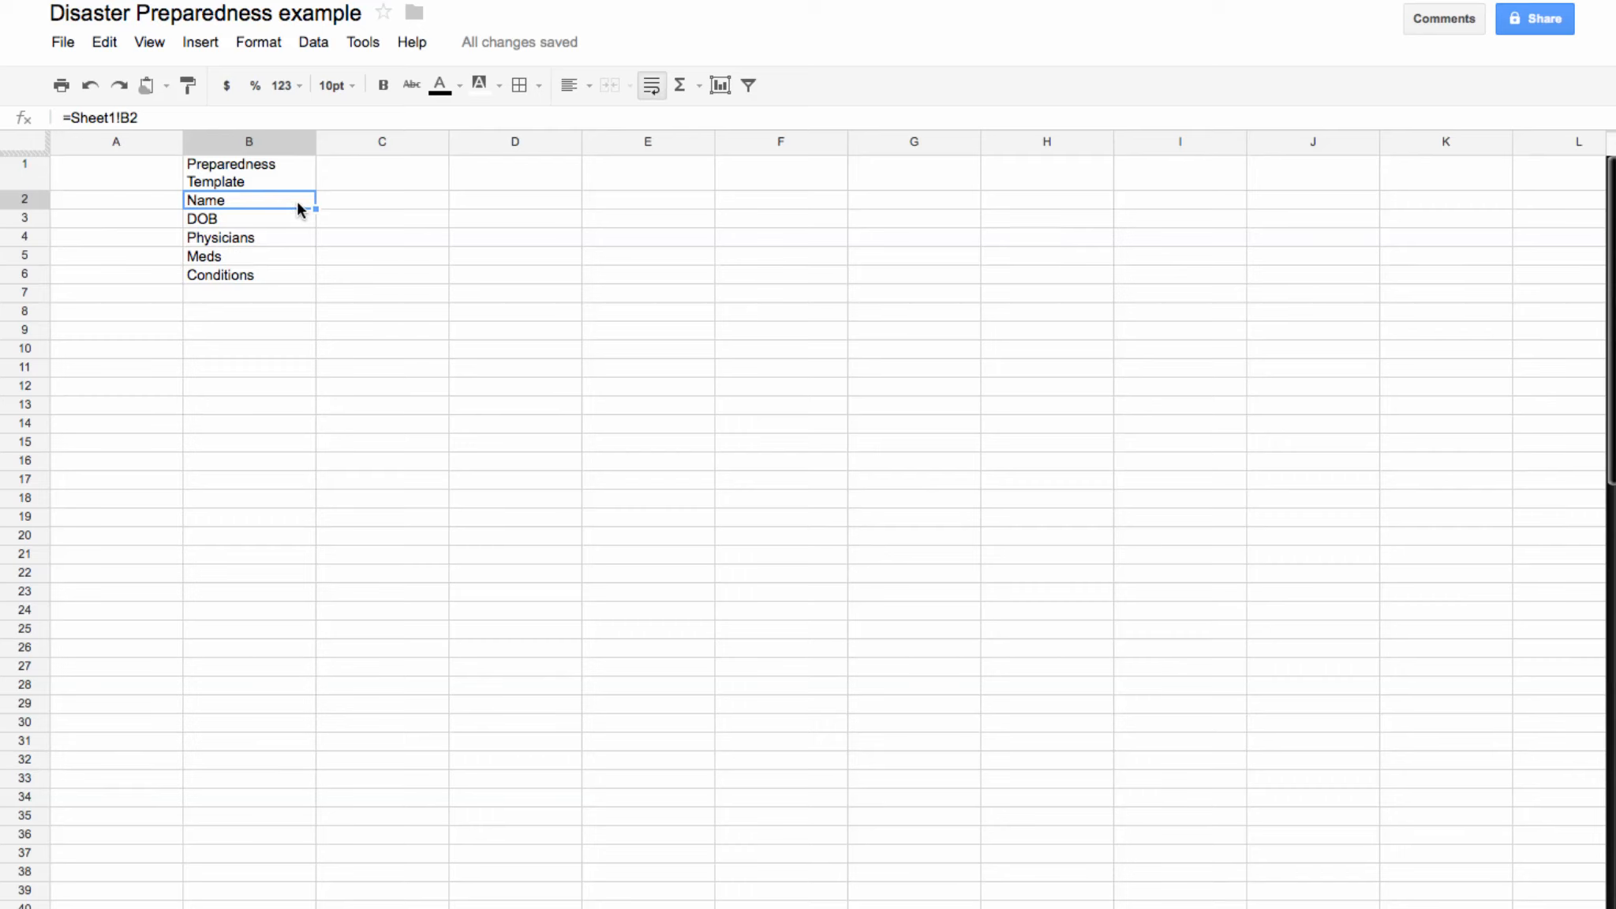
drag(314, 208, 428, 204)
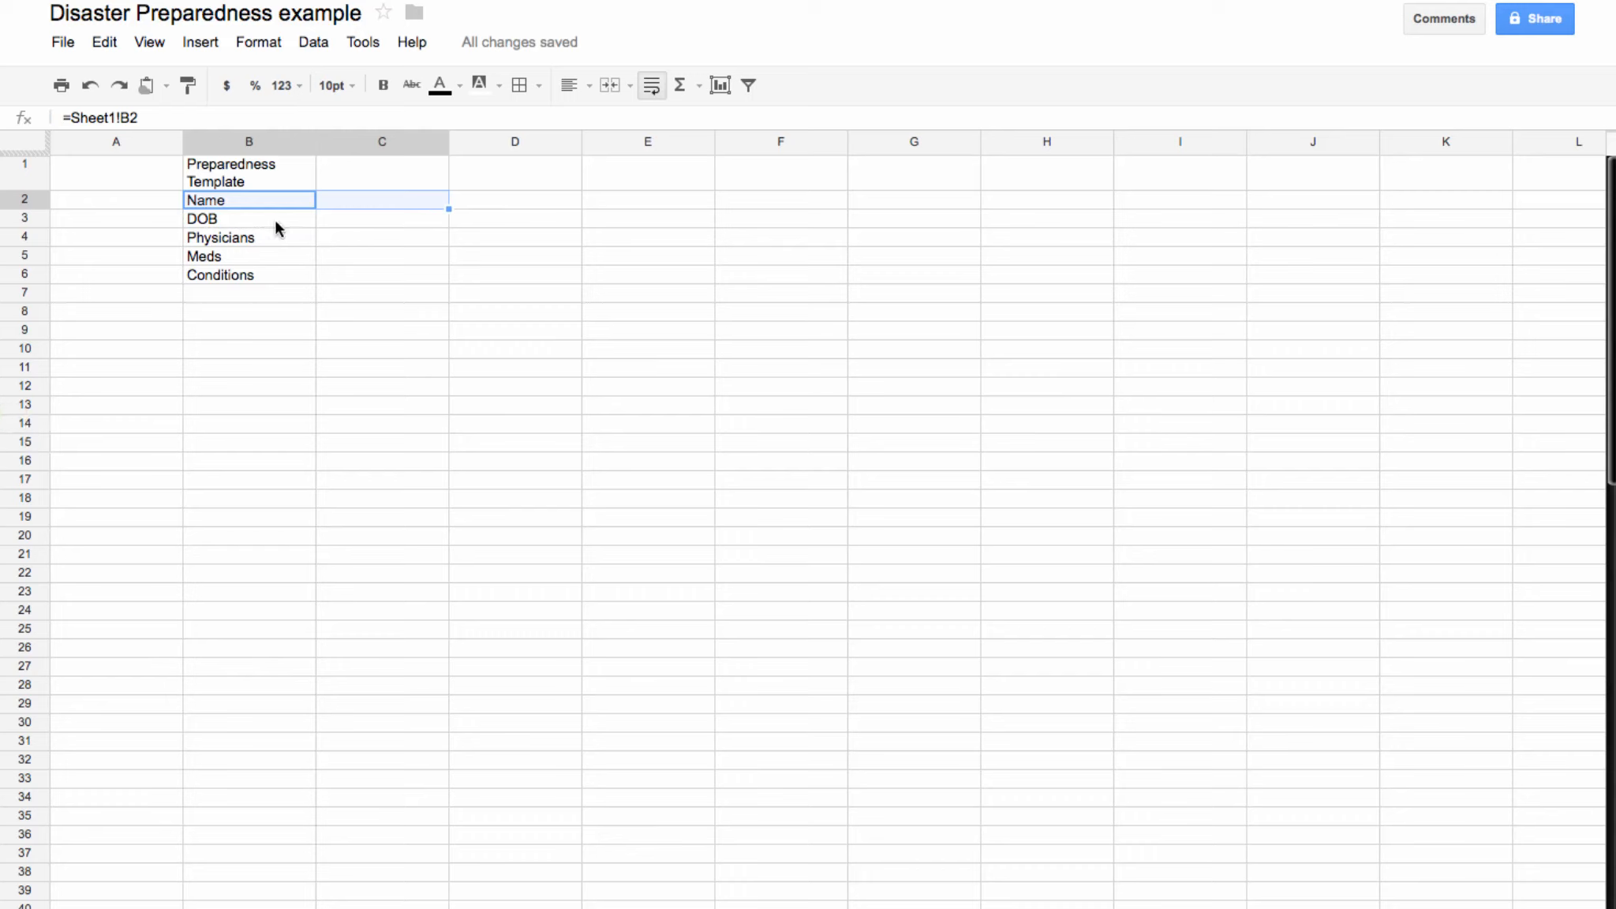
click(328, 237)
click(337, 203)
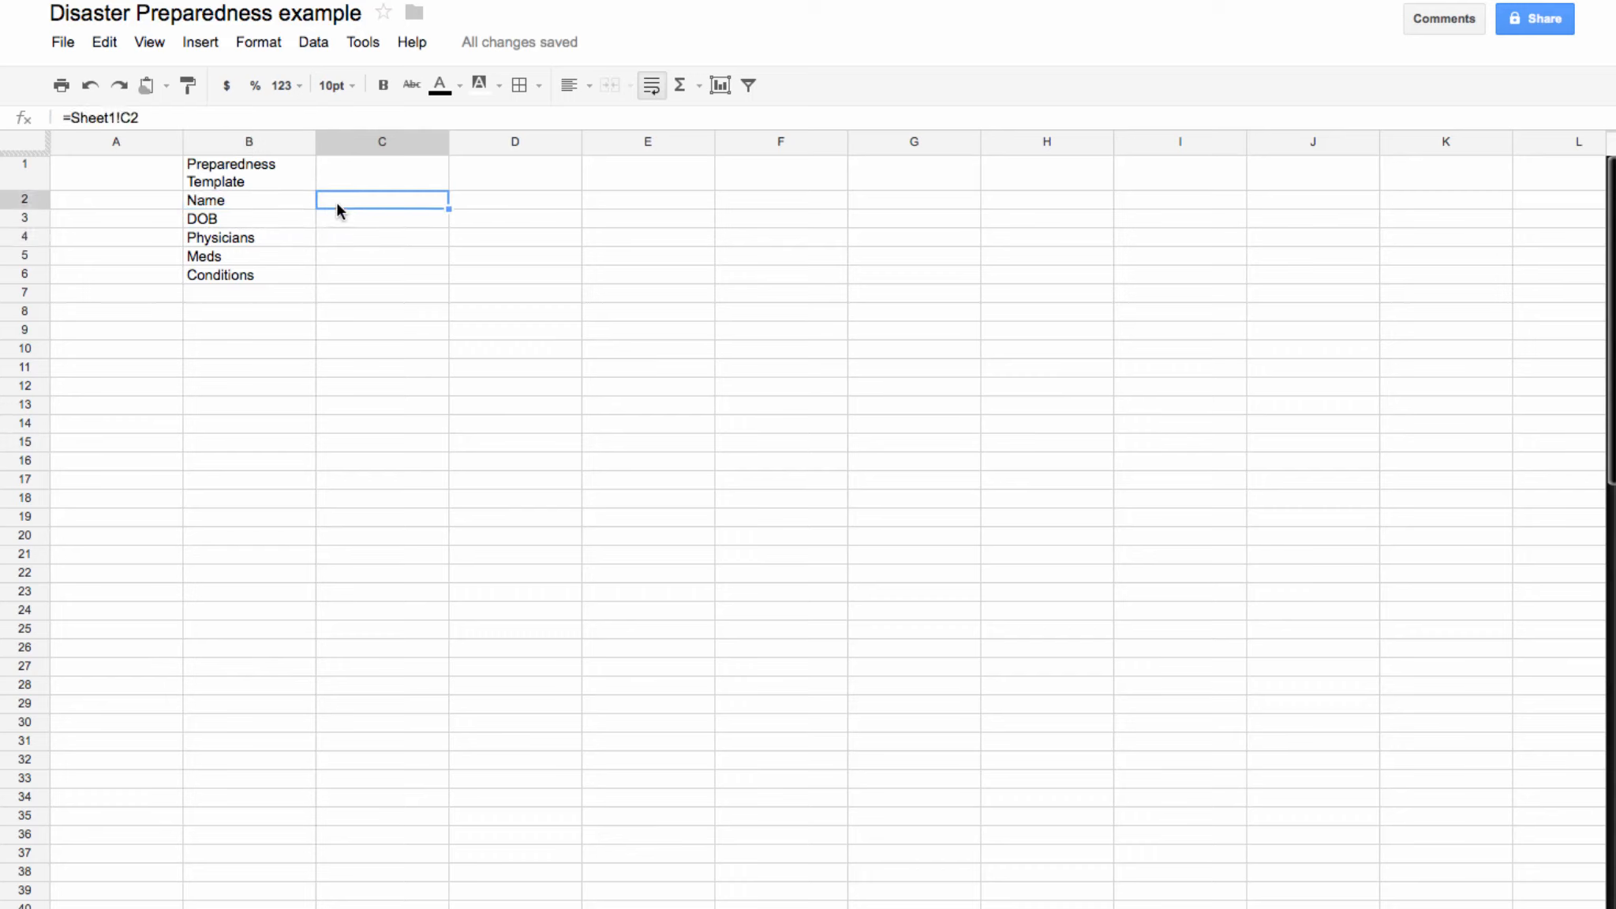
click(260, 225)
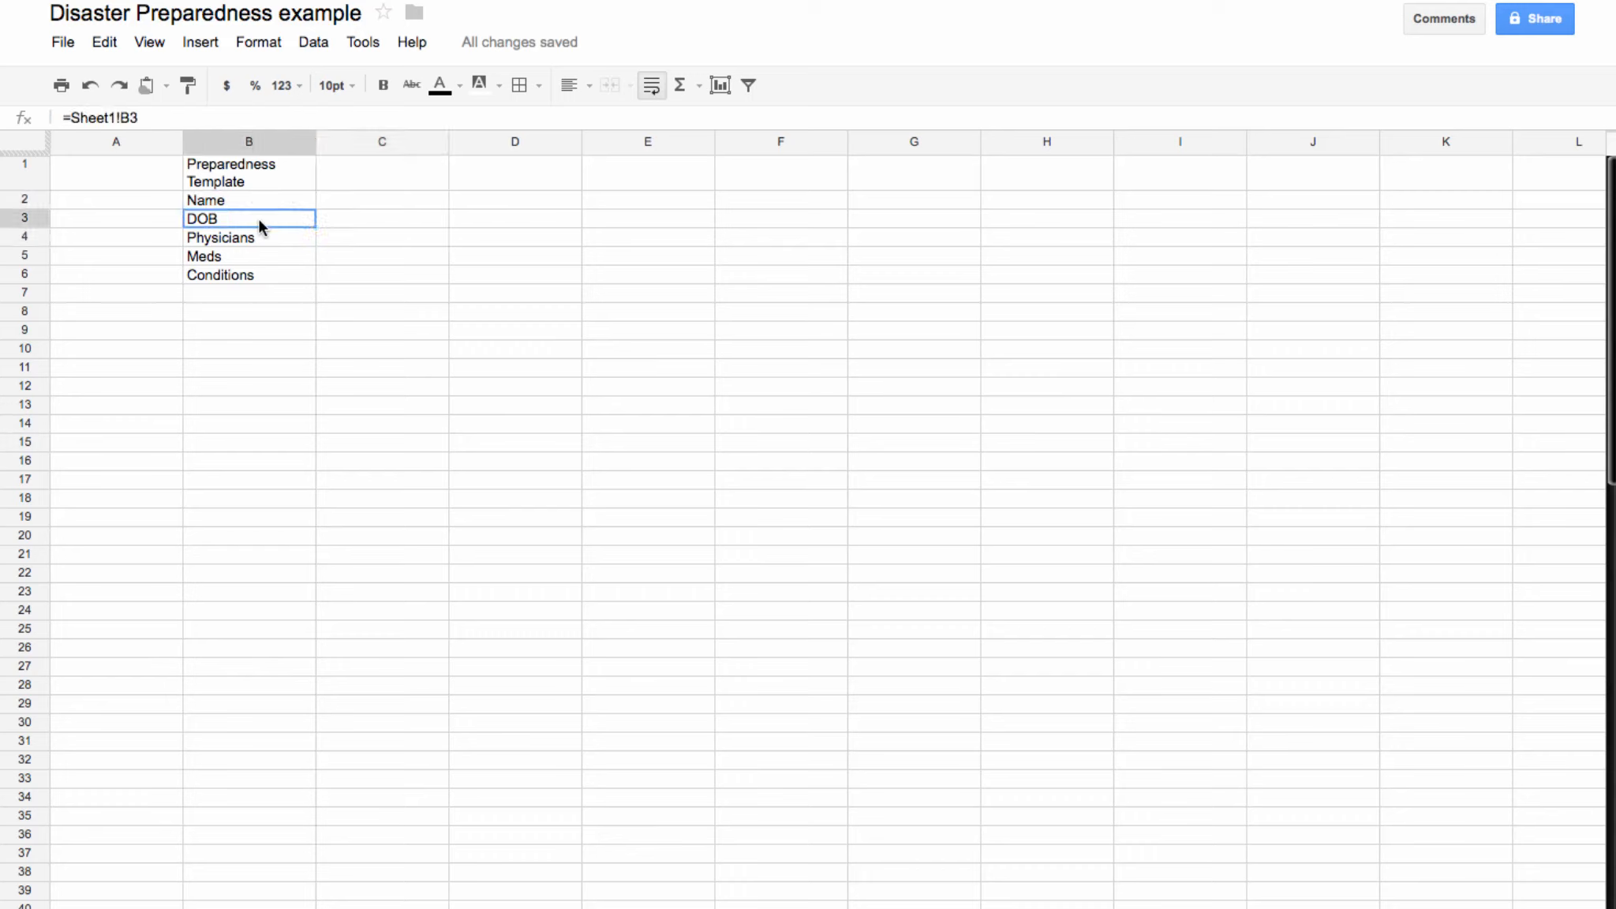
mouse_move(316, 230)
mouse_down()
mouse_move(404, 227)
mouse_move(352, 250)
mouse_up()
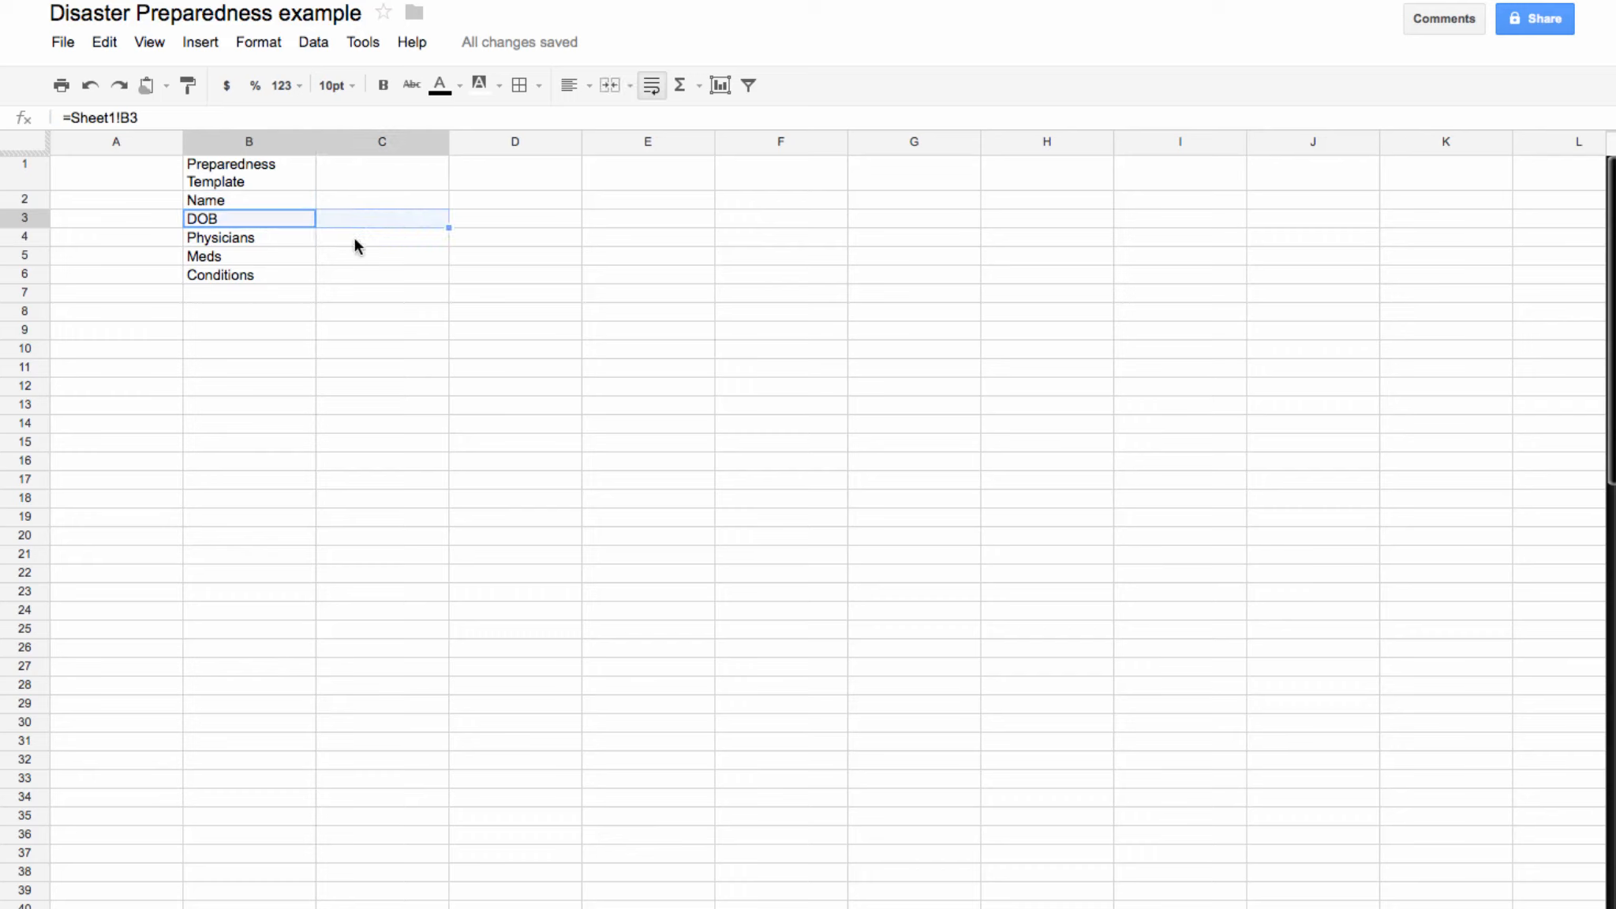
click(357, 222)
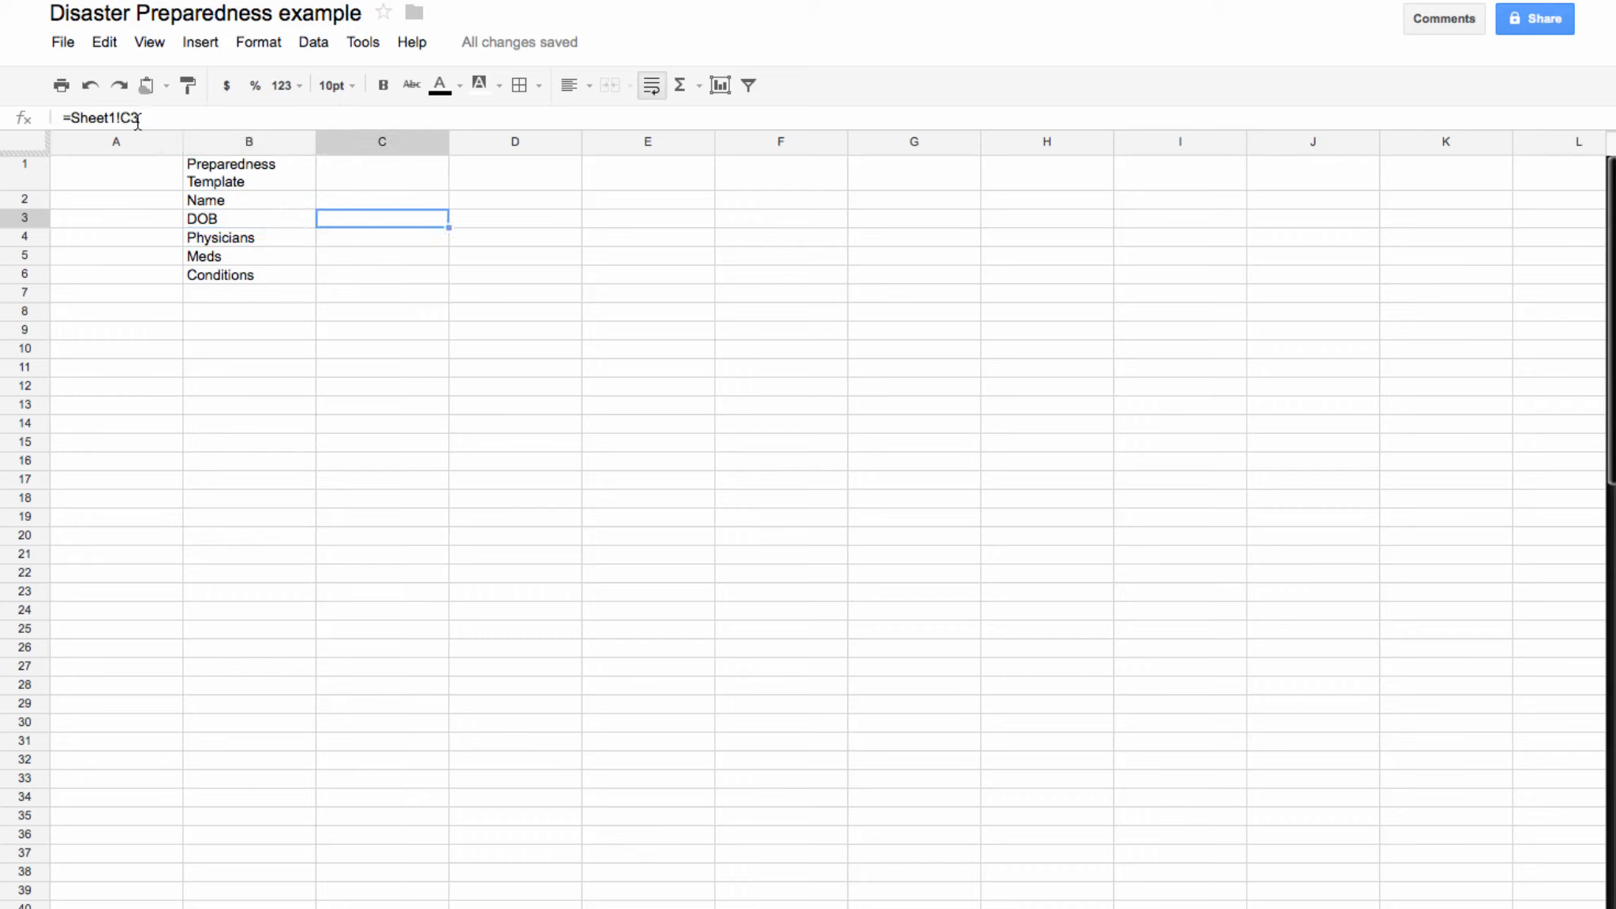
click(257, 219)
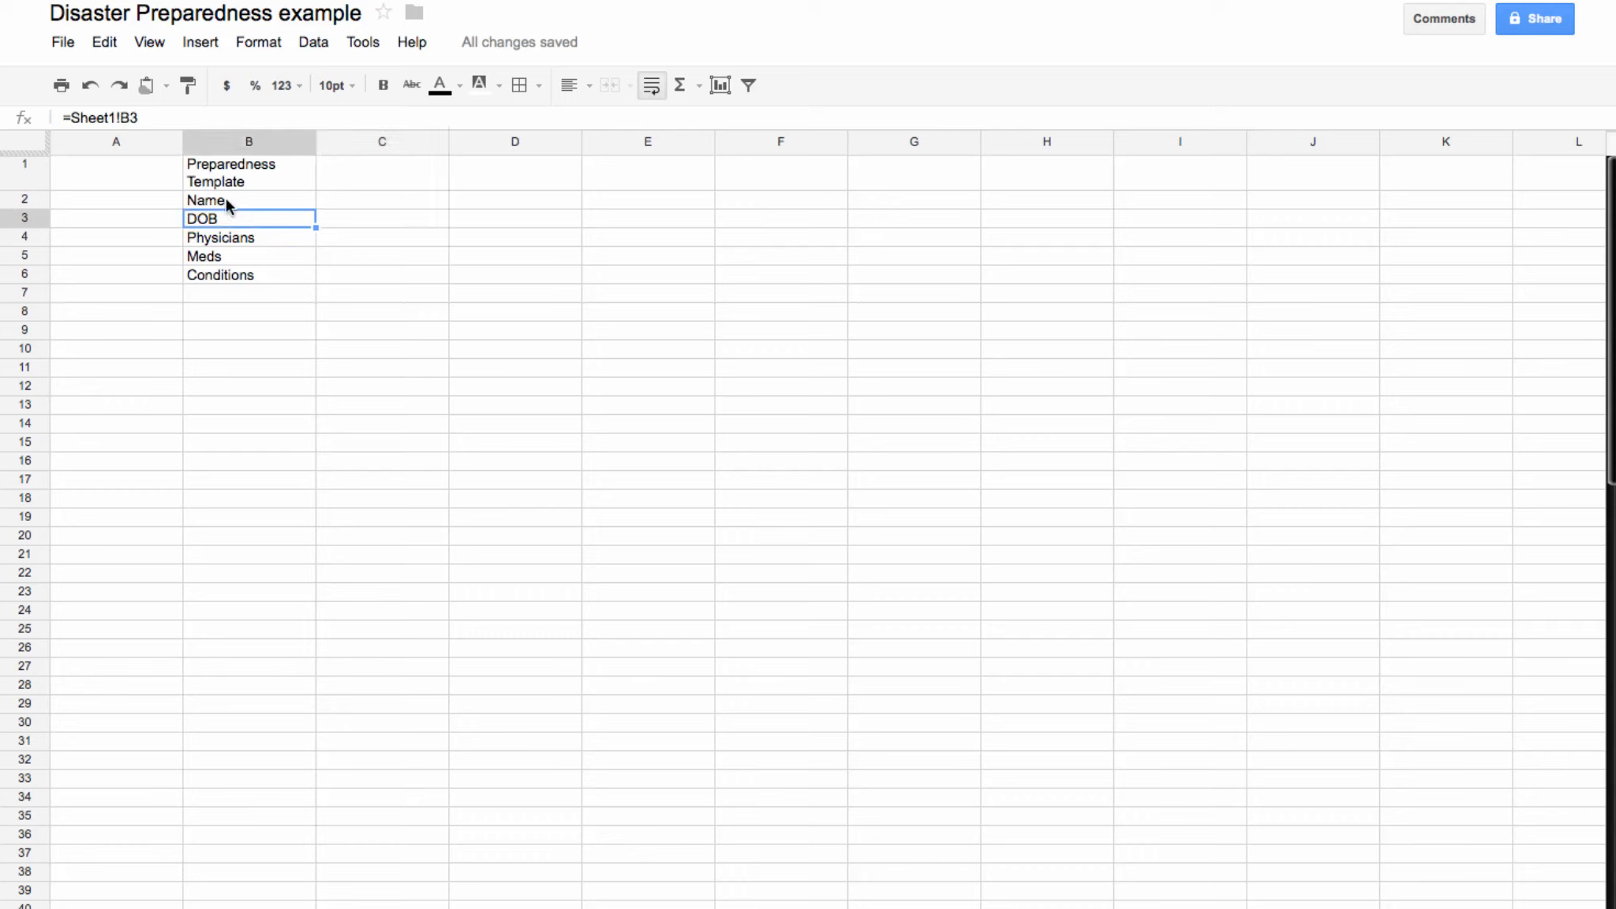
Step: Extend the Physicians link into C4 and fill it down through C6
click(235, 237)
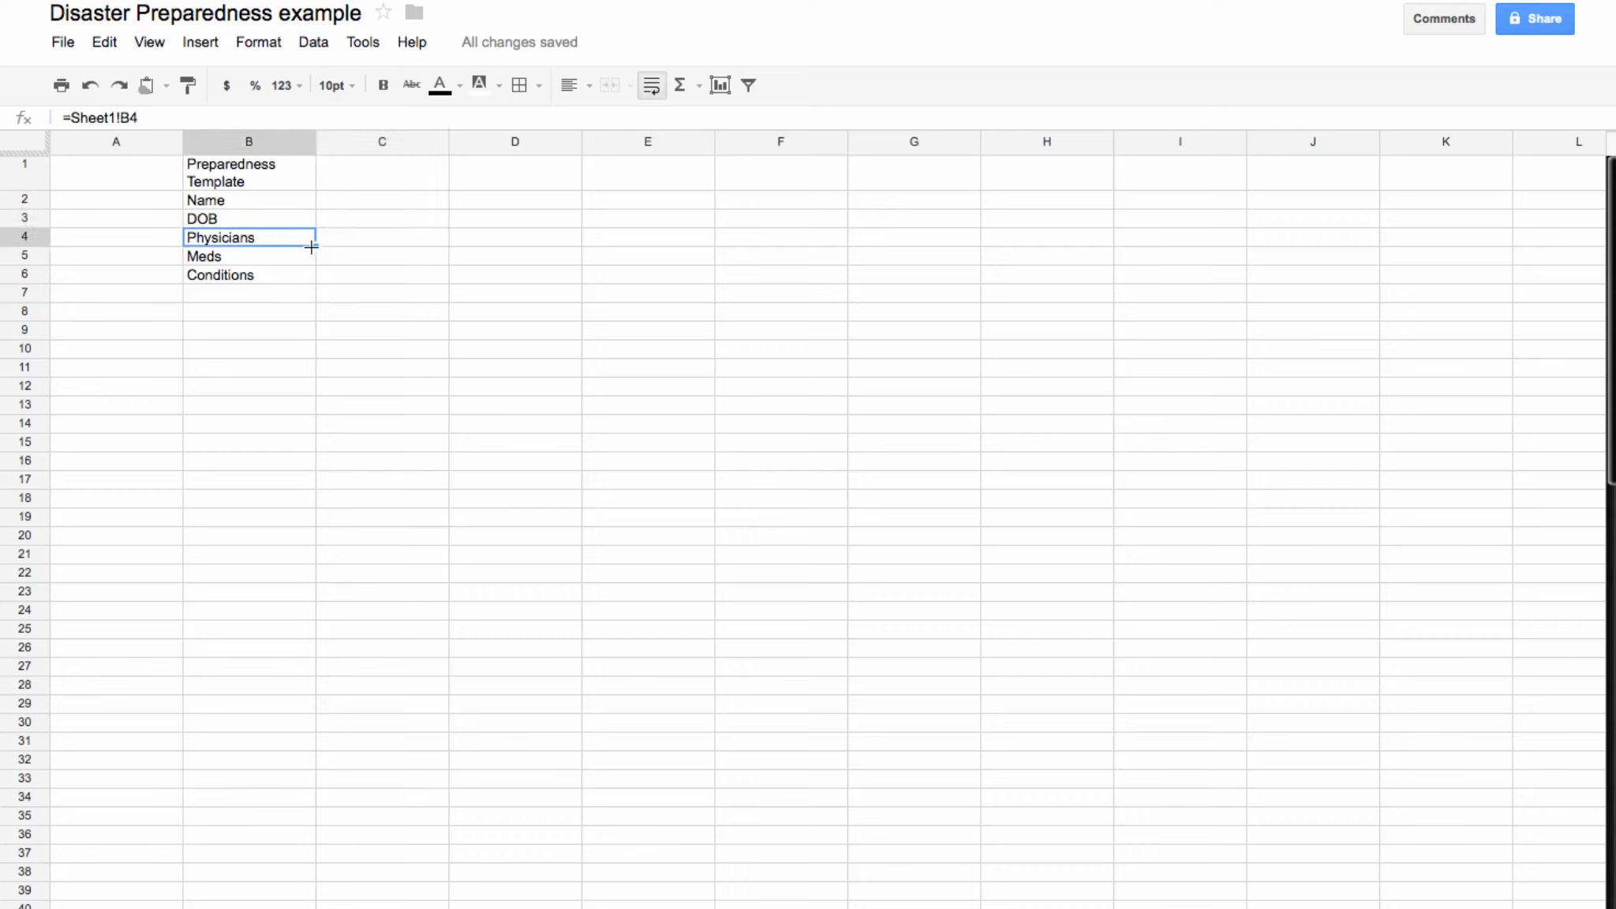
drag(316, 246, 427, 243)
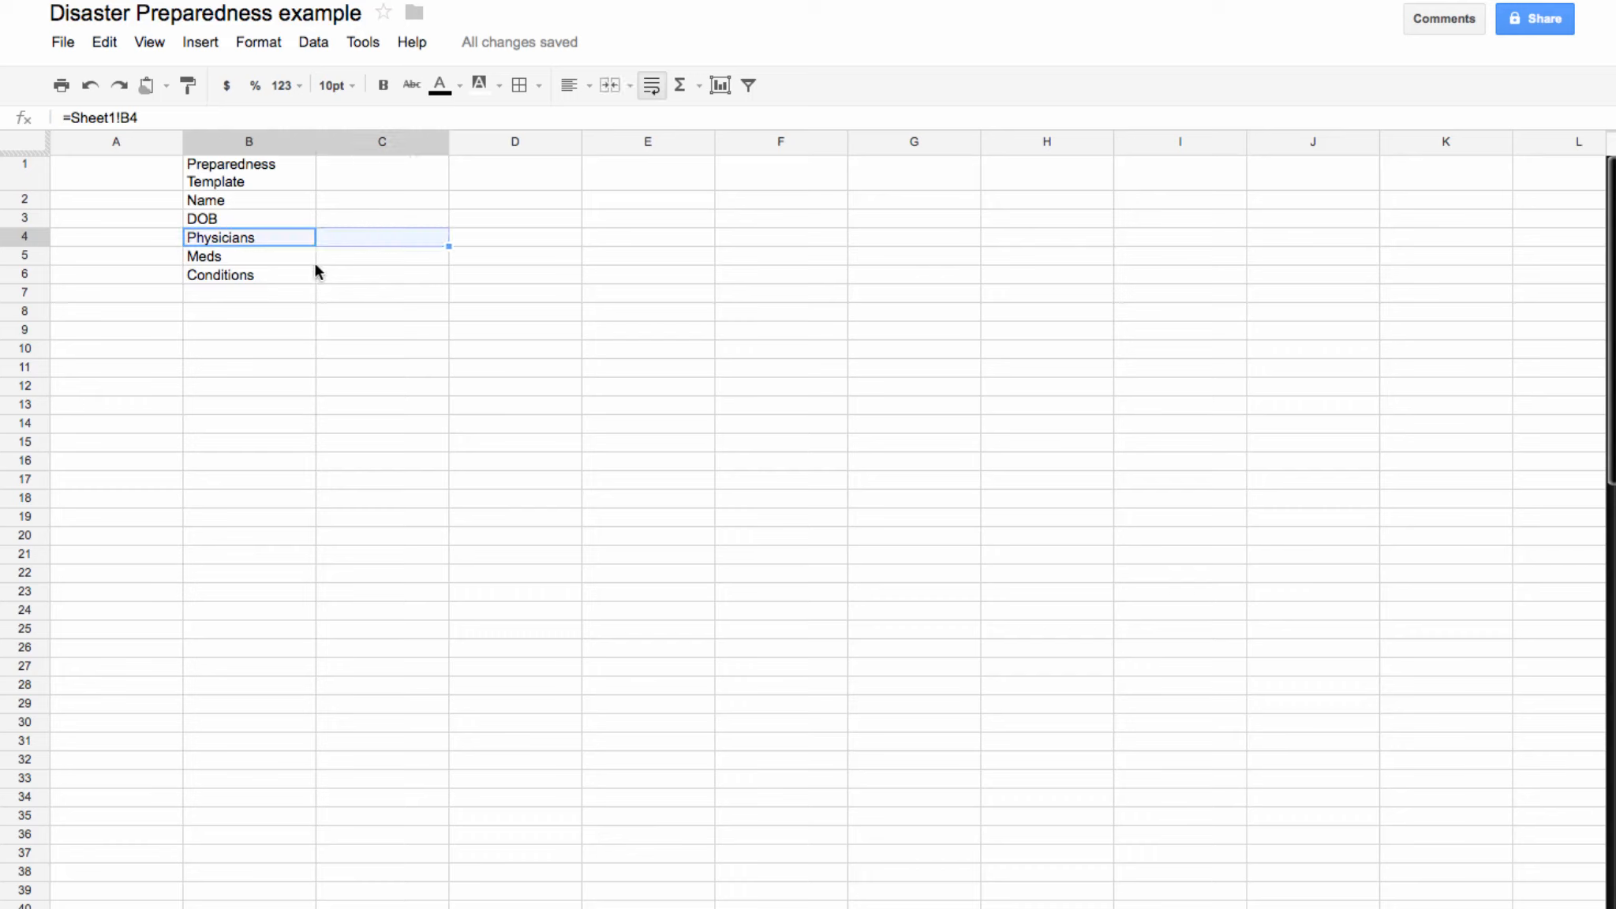
click(490, 240)
click(402, 240)
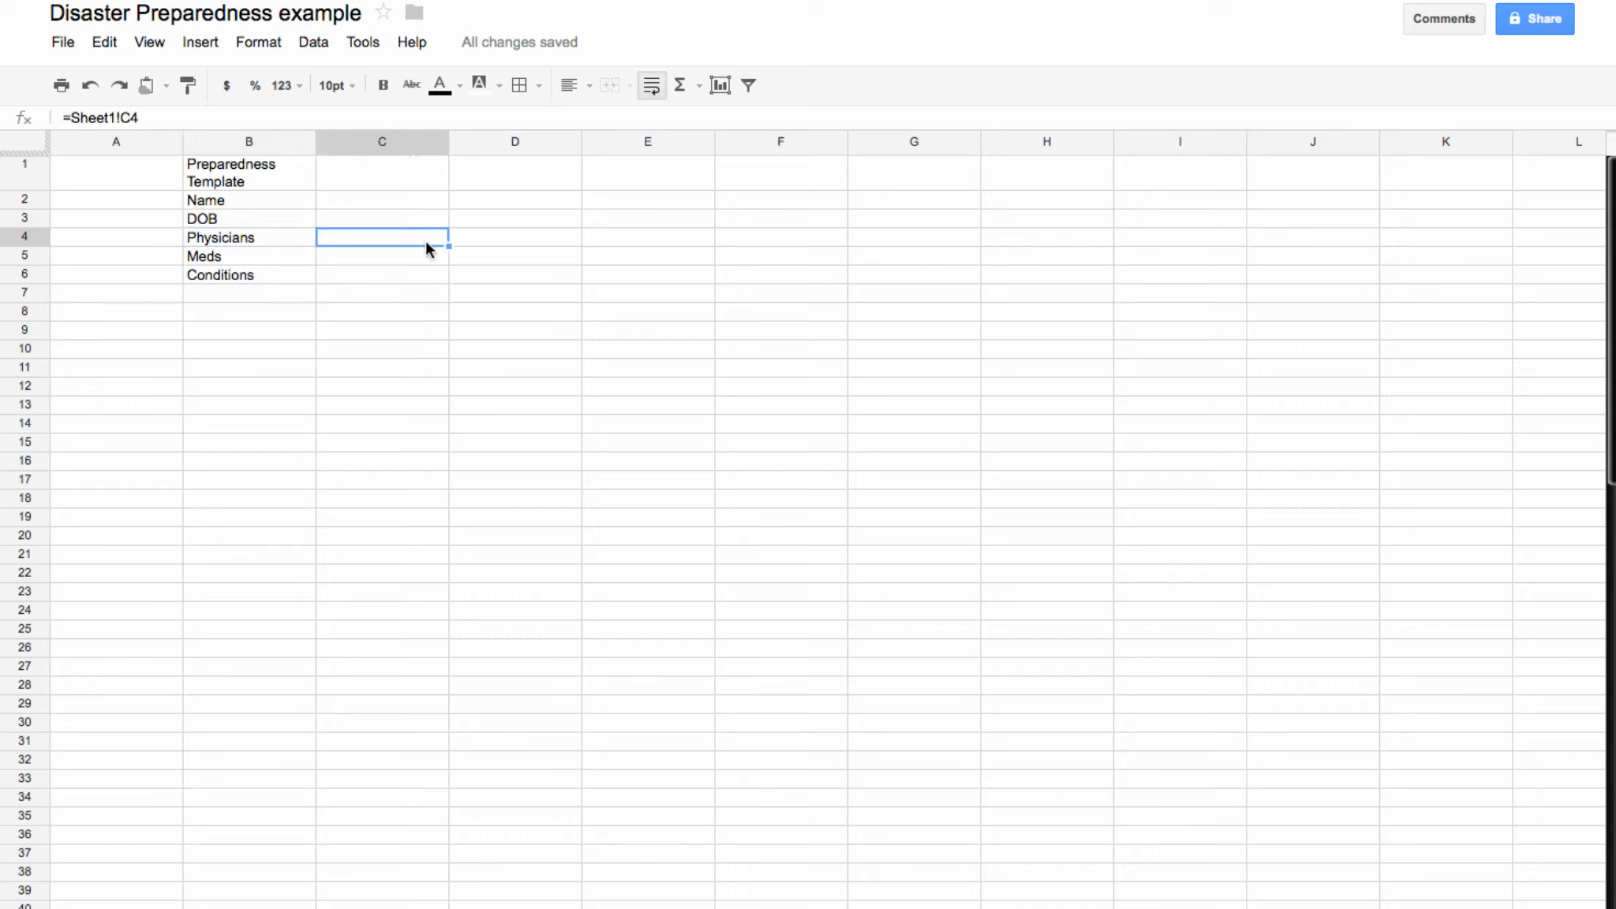
drag(450, 247, 448, 274)
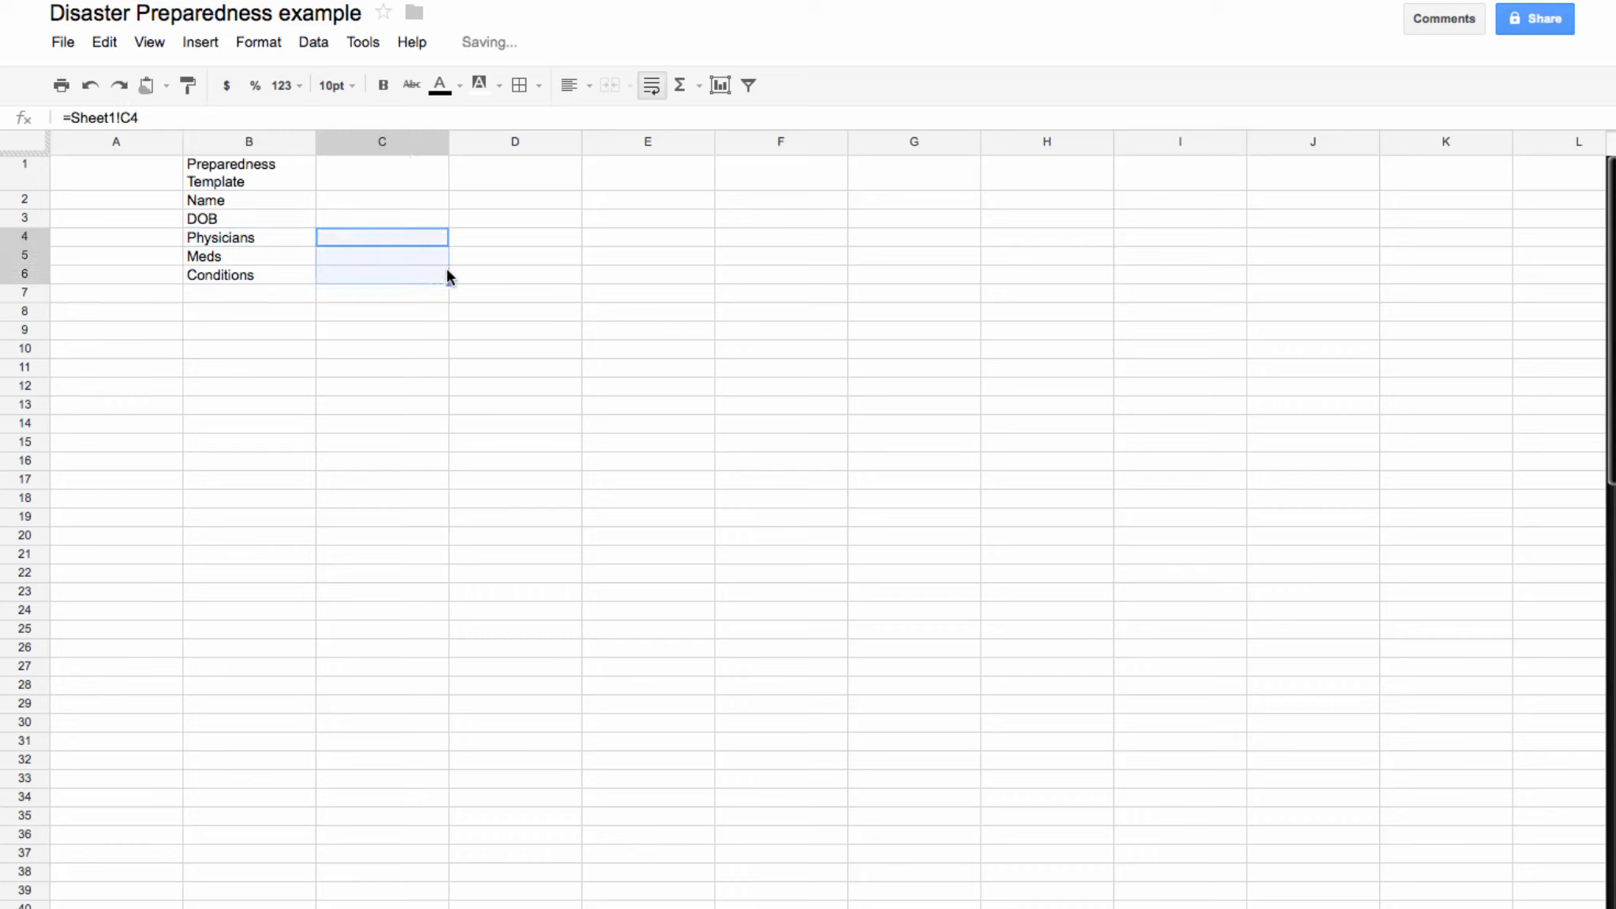
click(482, 237)
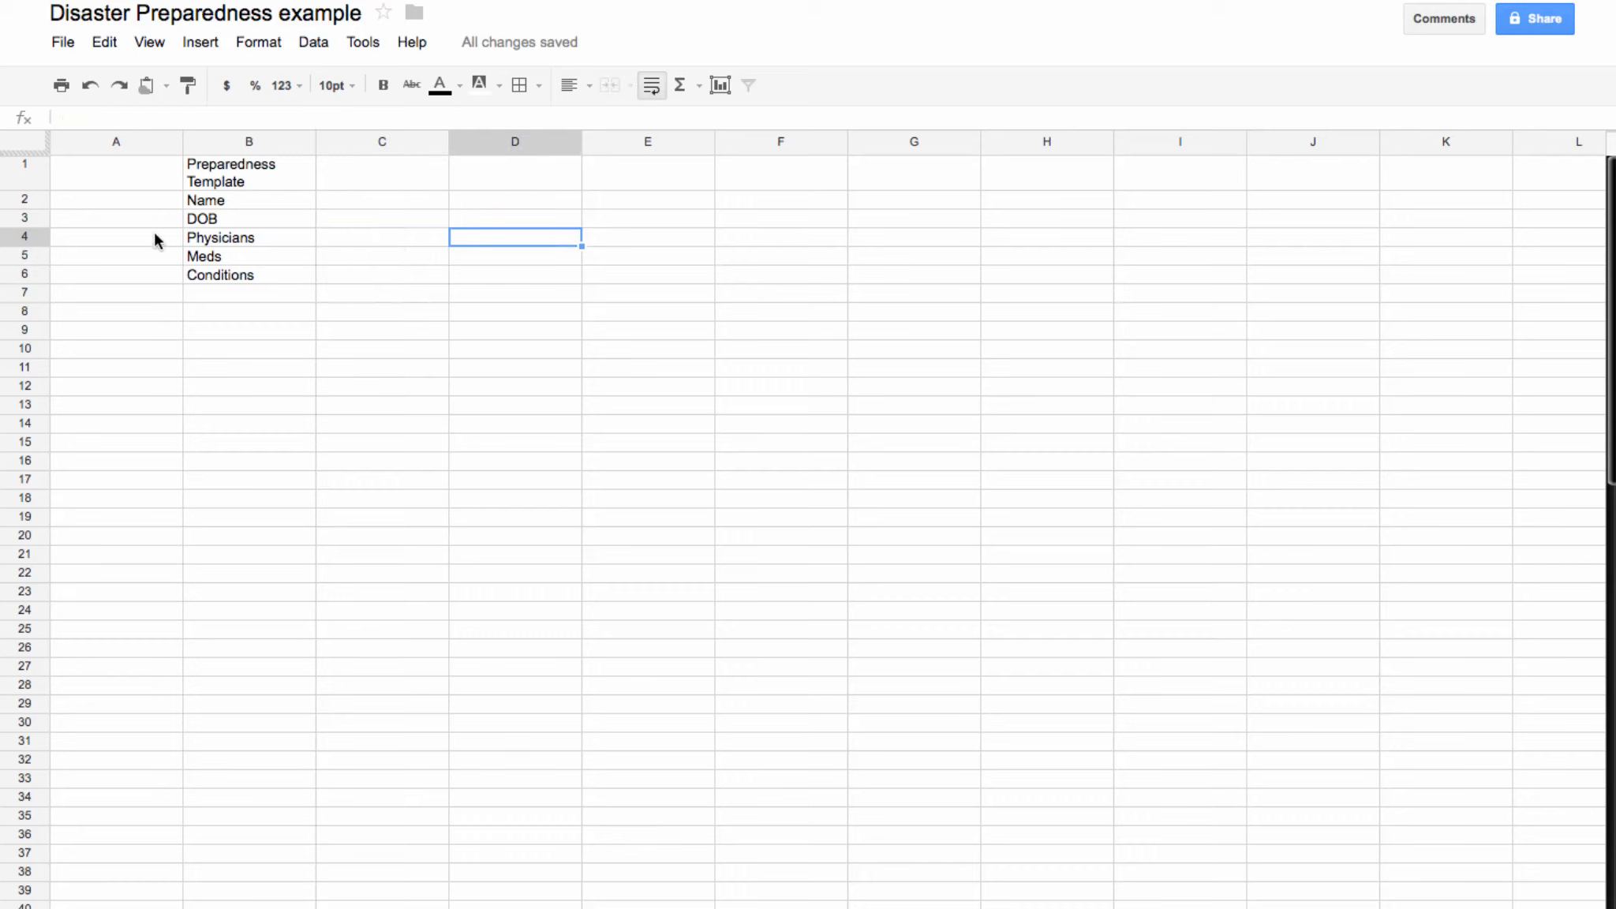
Step: Merge B1:D1 on Sheet2 into one Preparedness Template title cell
drag(227, 180, 456, 180)
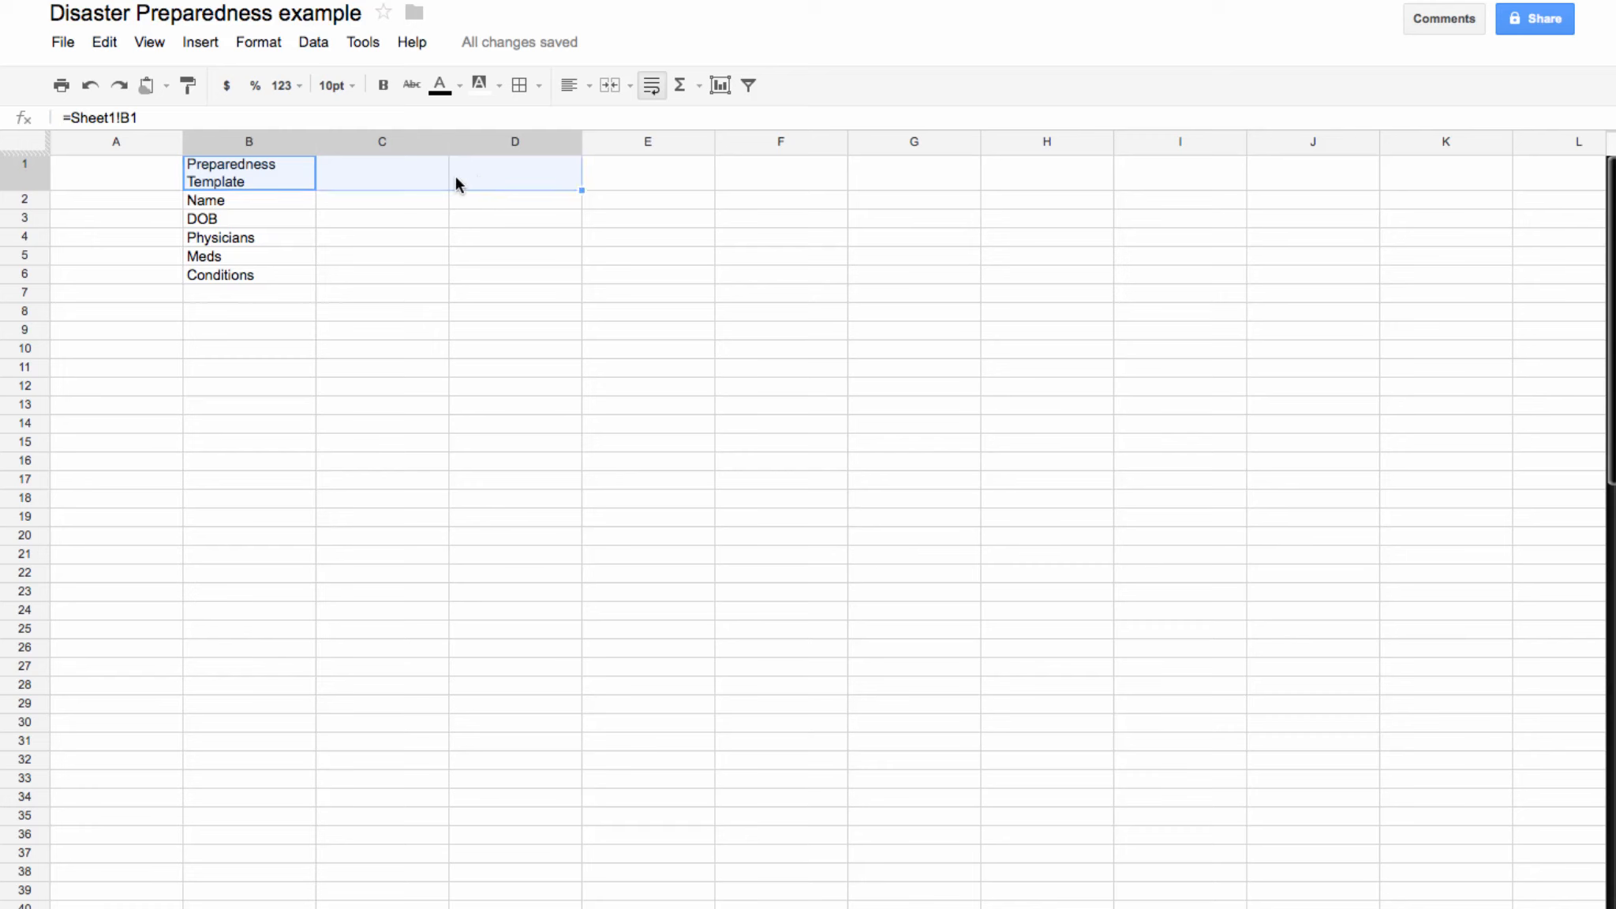
click(608, 87)
click(522, 313)
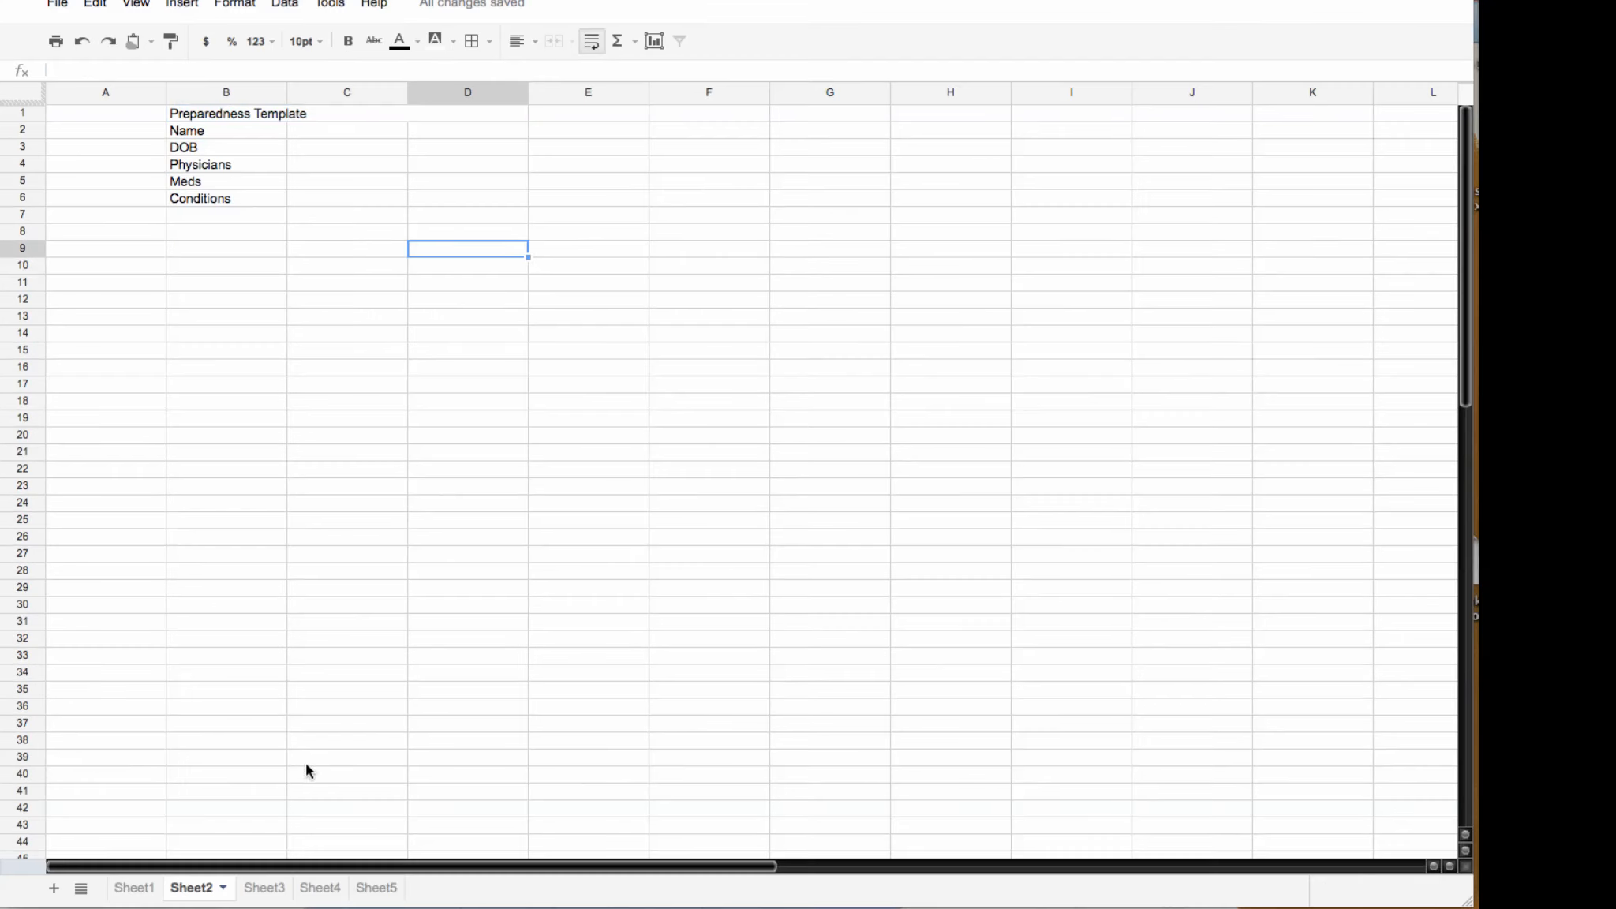
Step: On Sheet1, enter the patient's surname and first name, birth year 1945 and date 10/12
click(130, 889)
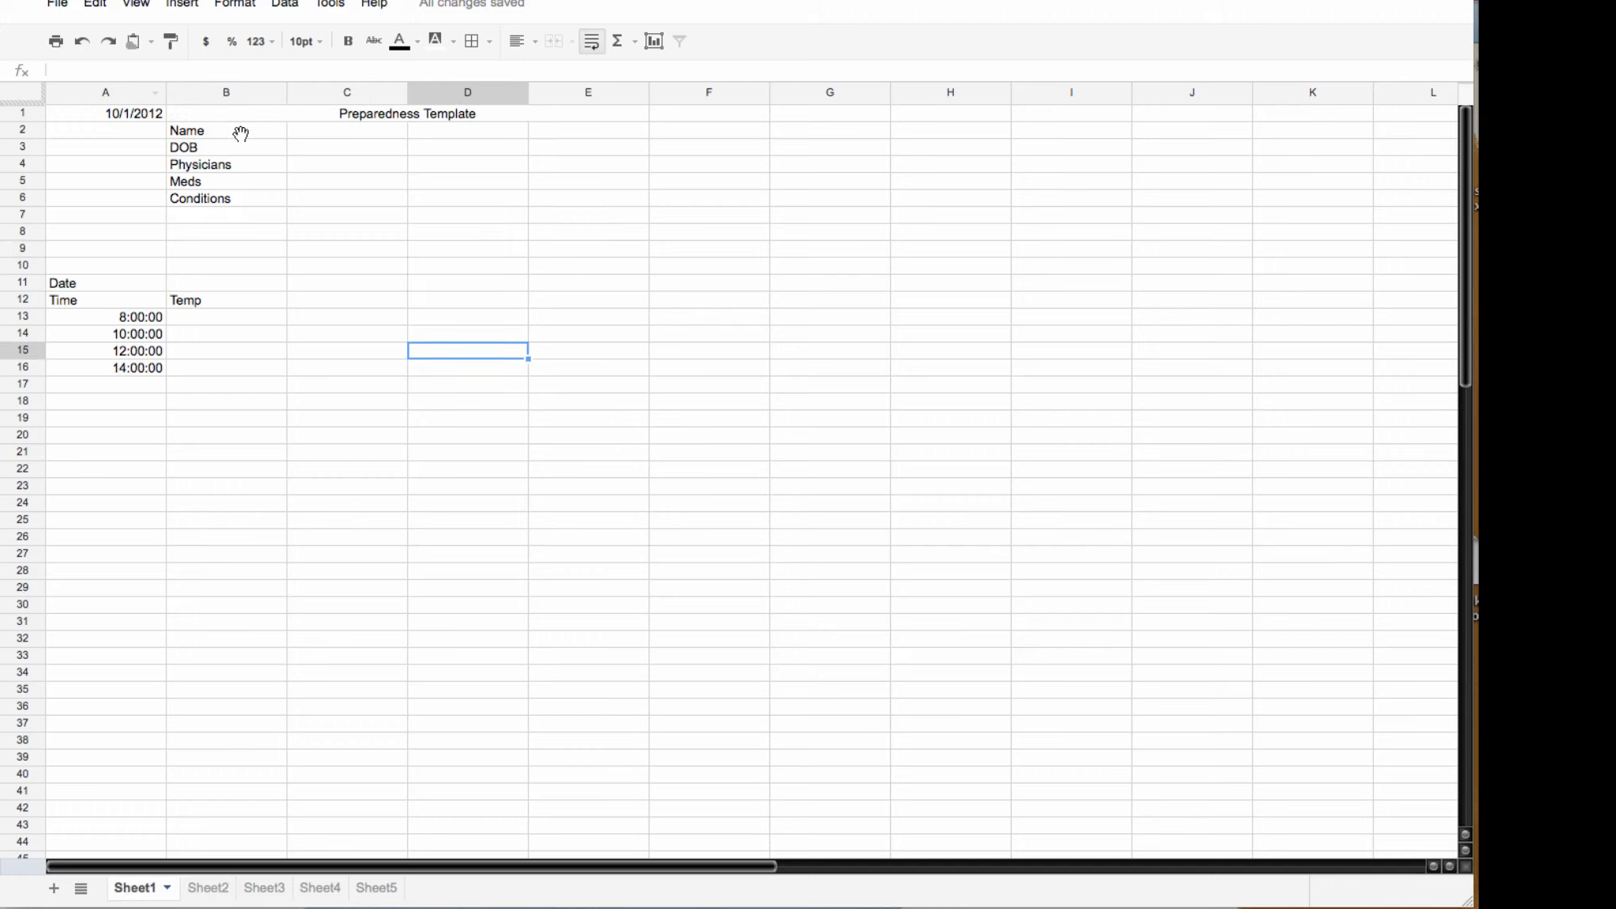
click(329, 135)
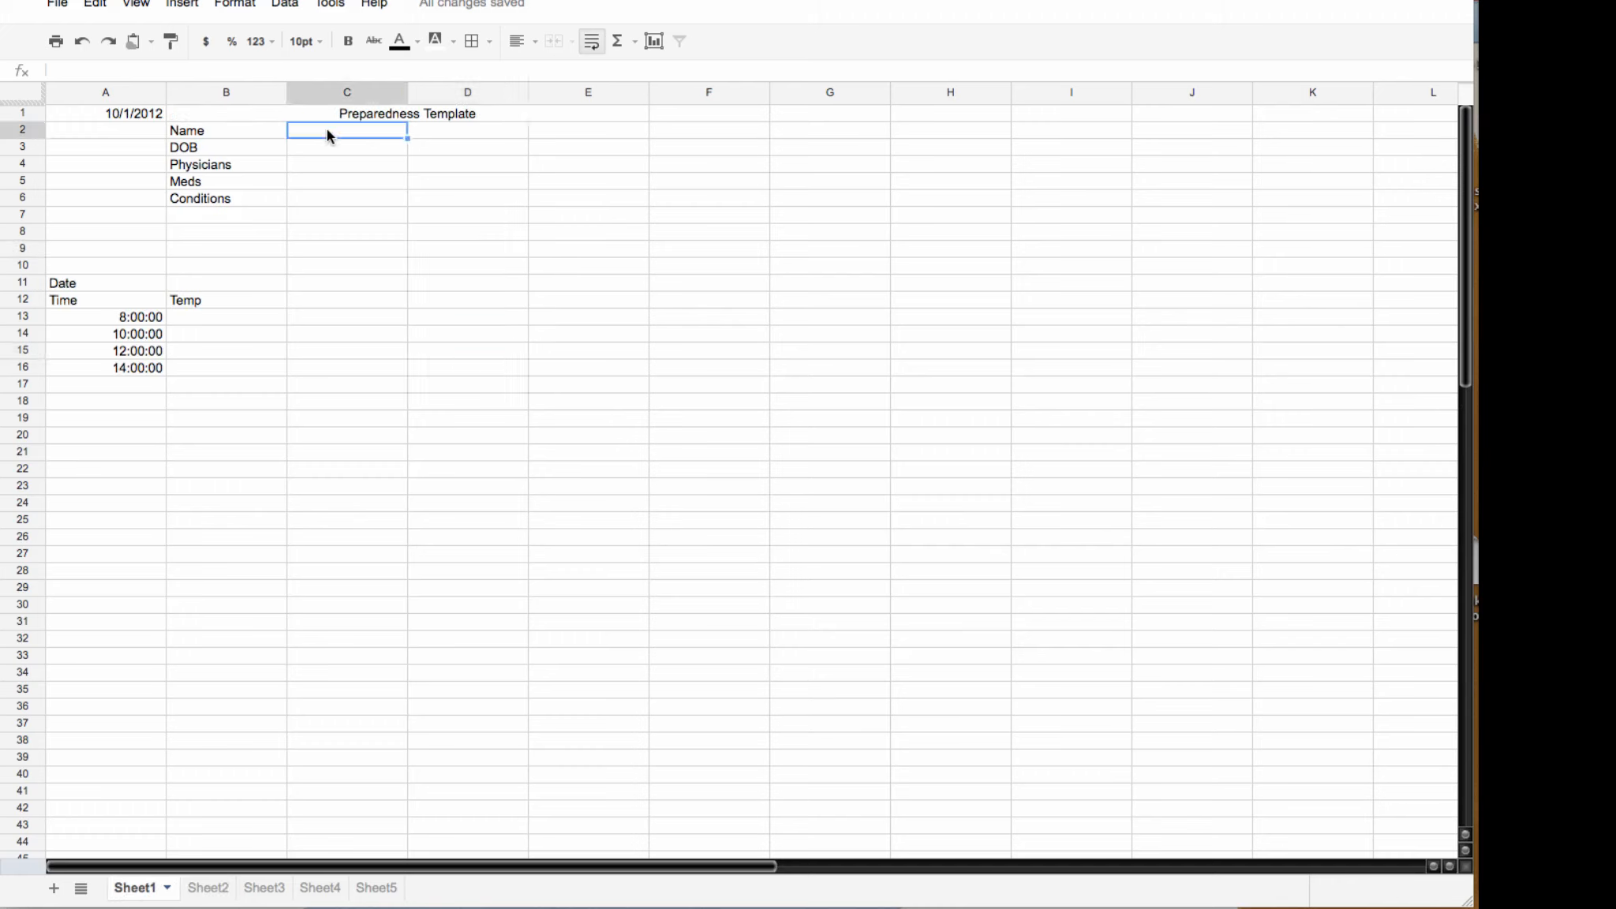
text(Smith)
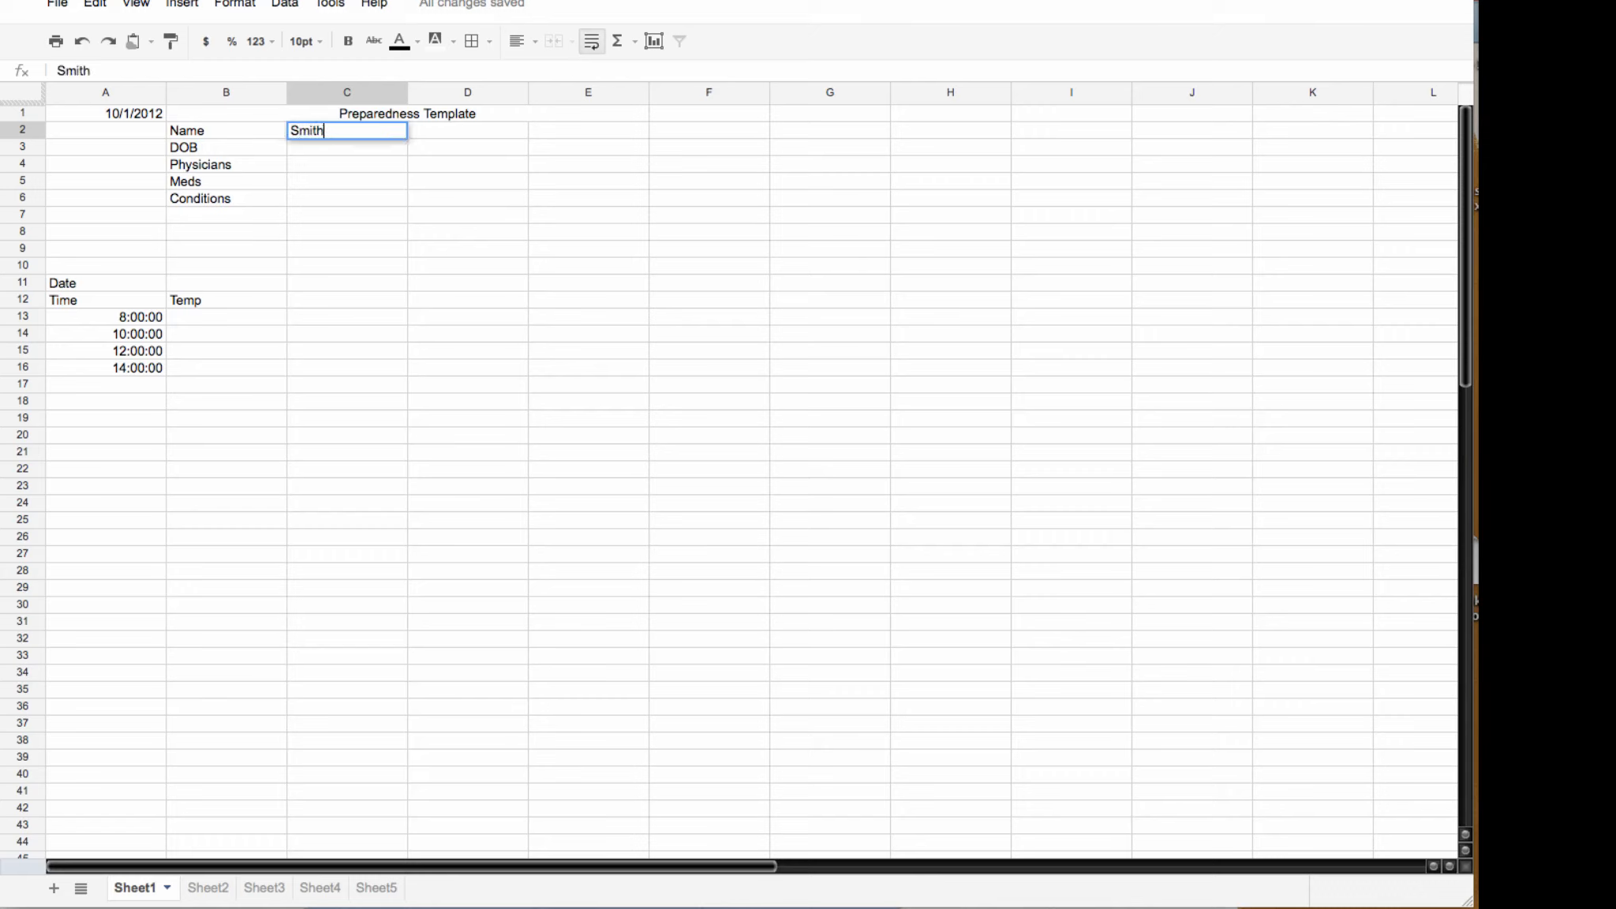
key(Tab)
text(Jane)
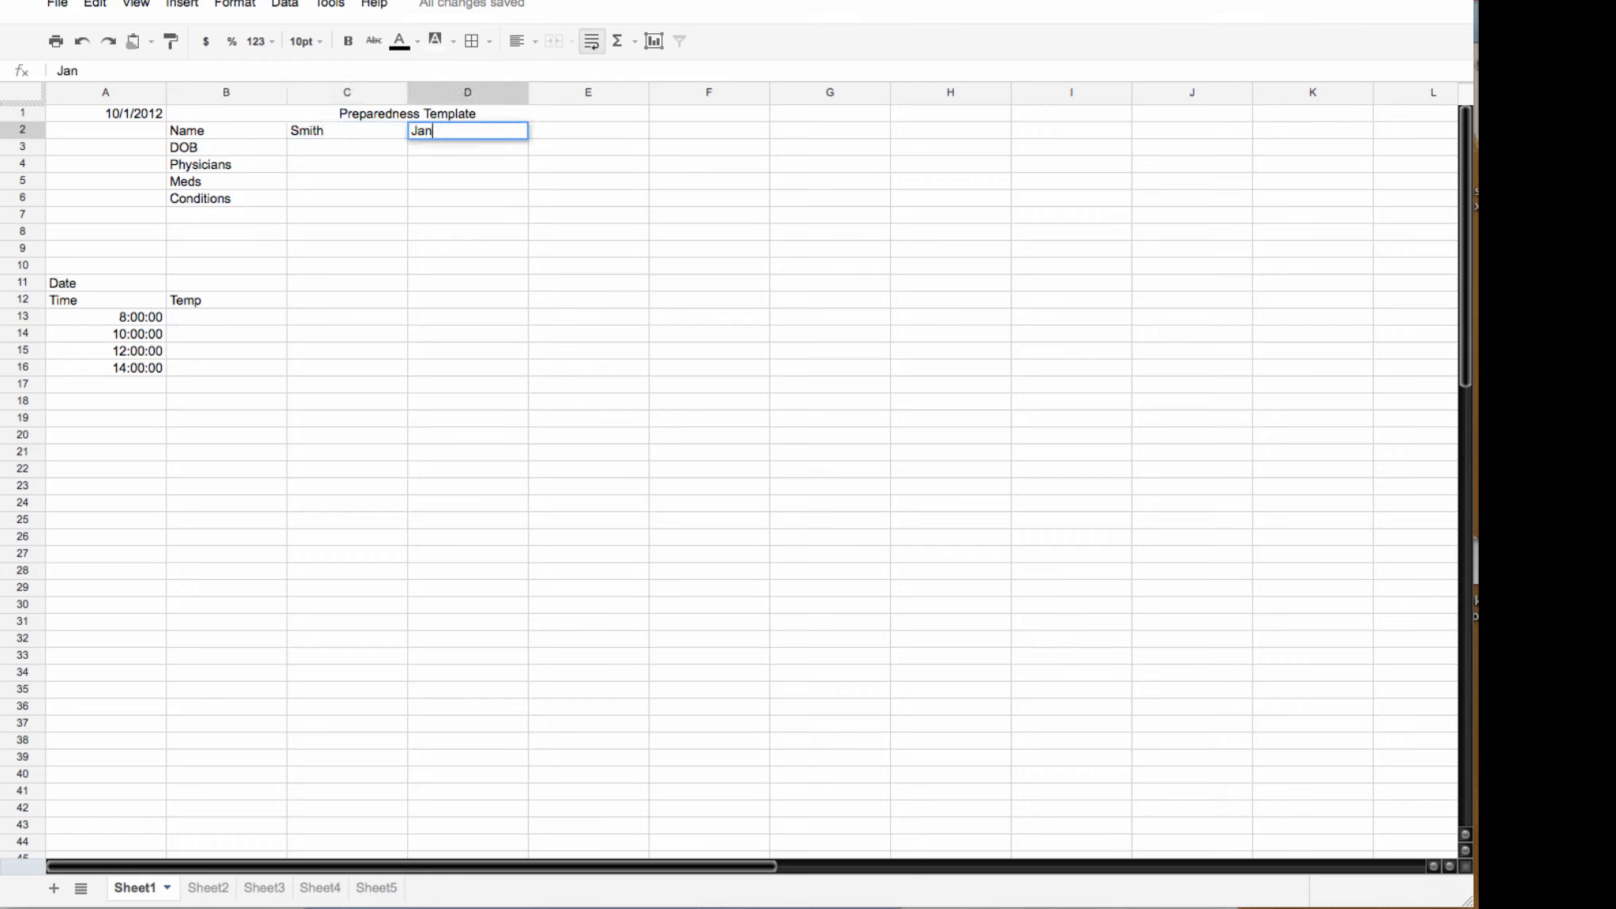
click(311, 147)
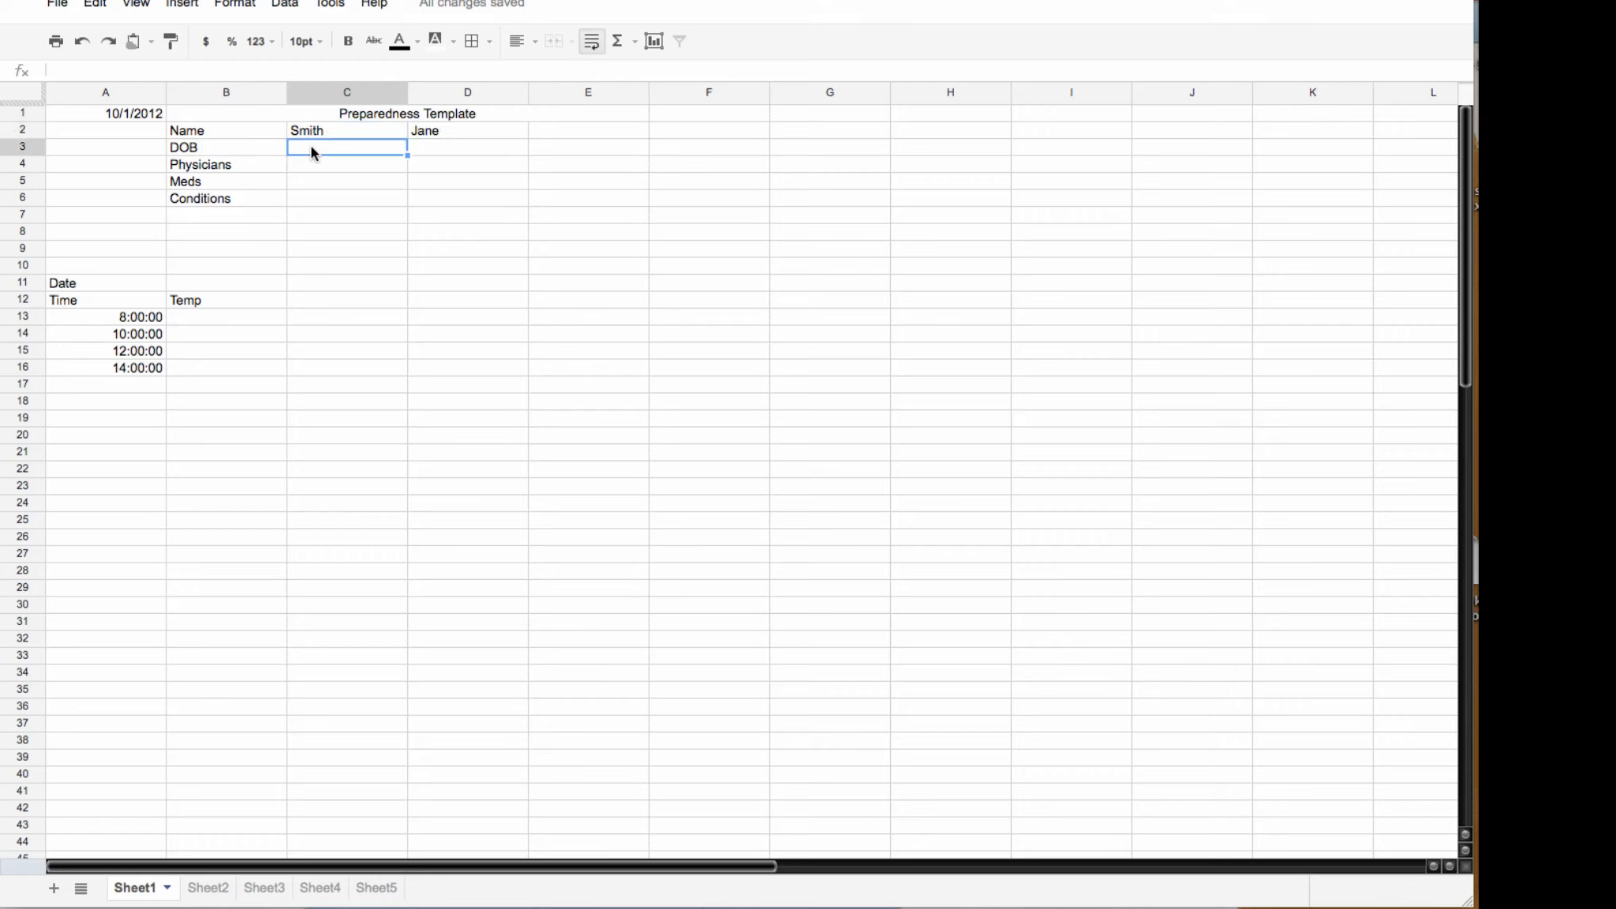
text(1945)
key(Tab)
text(1)
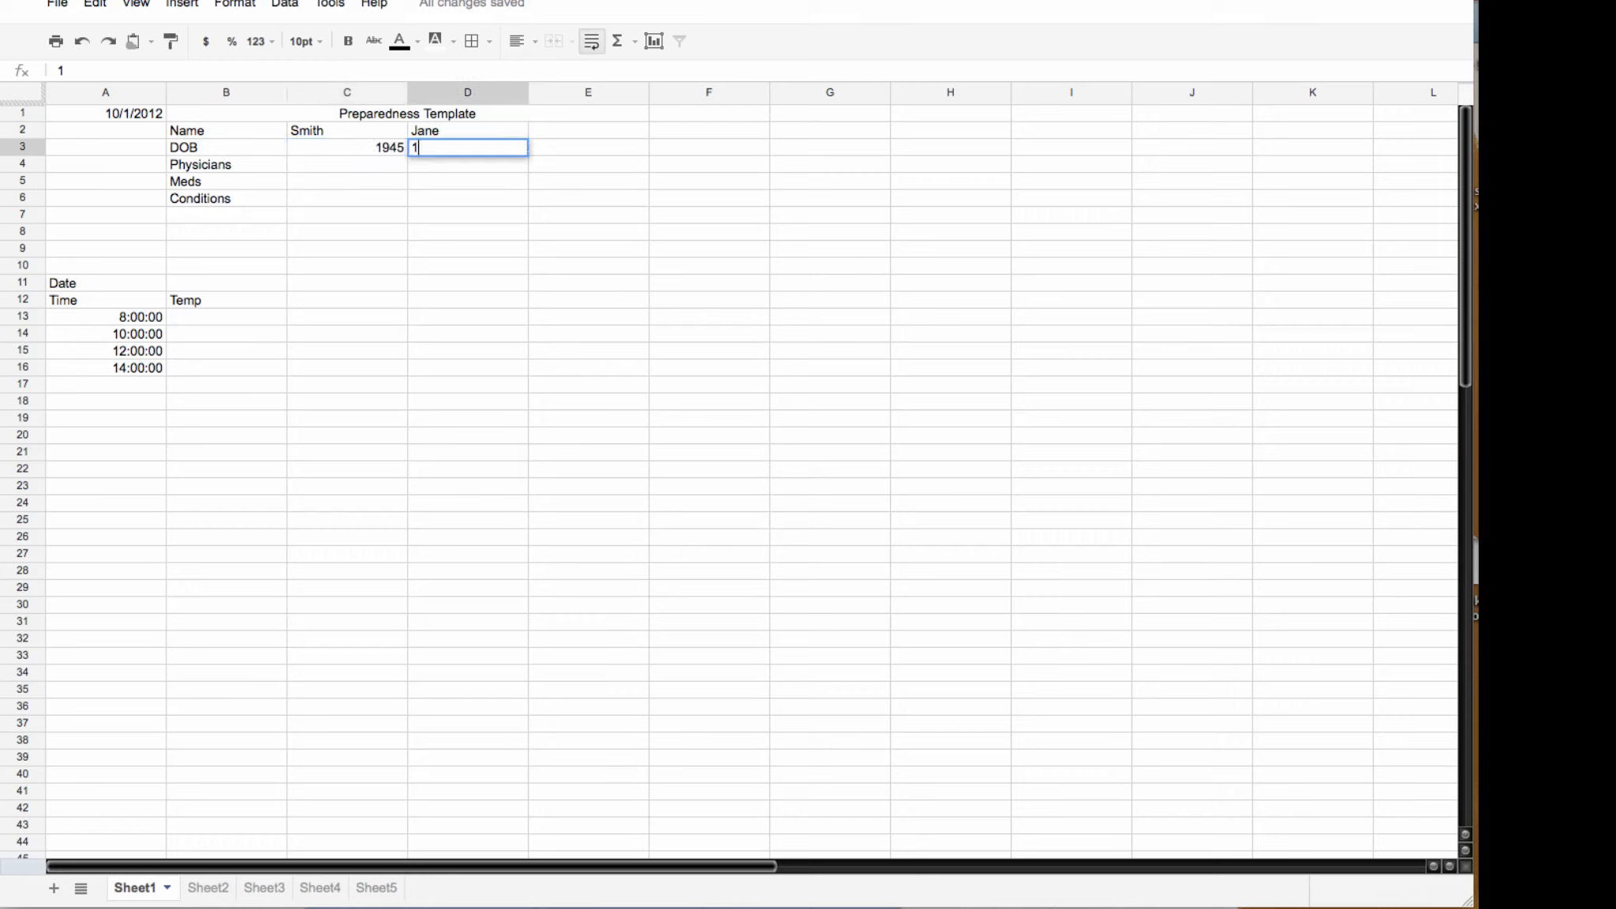
text(0/12)
click(334, 162)
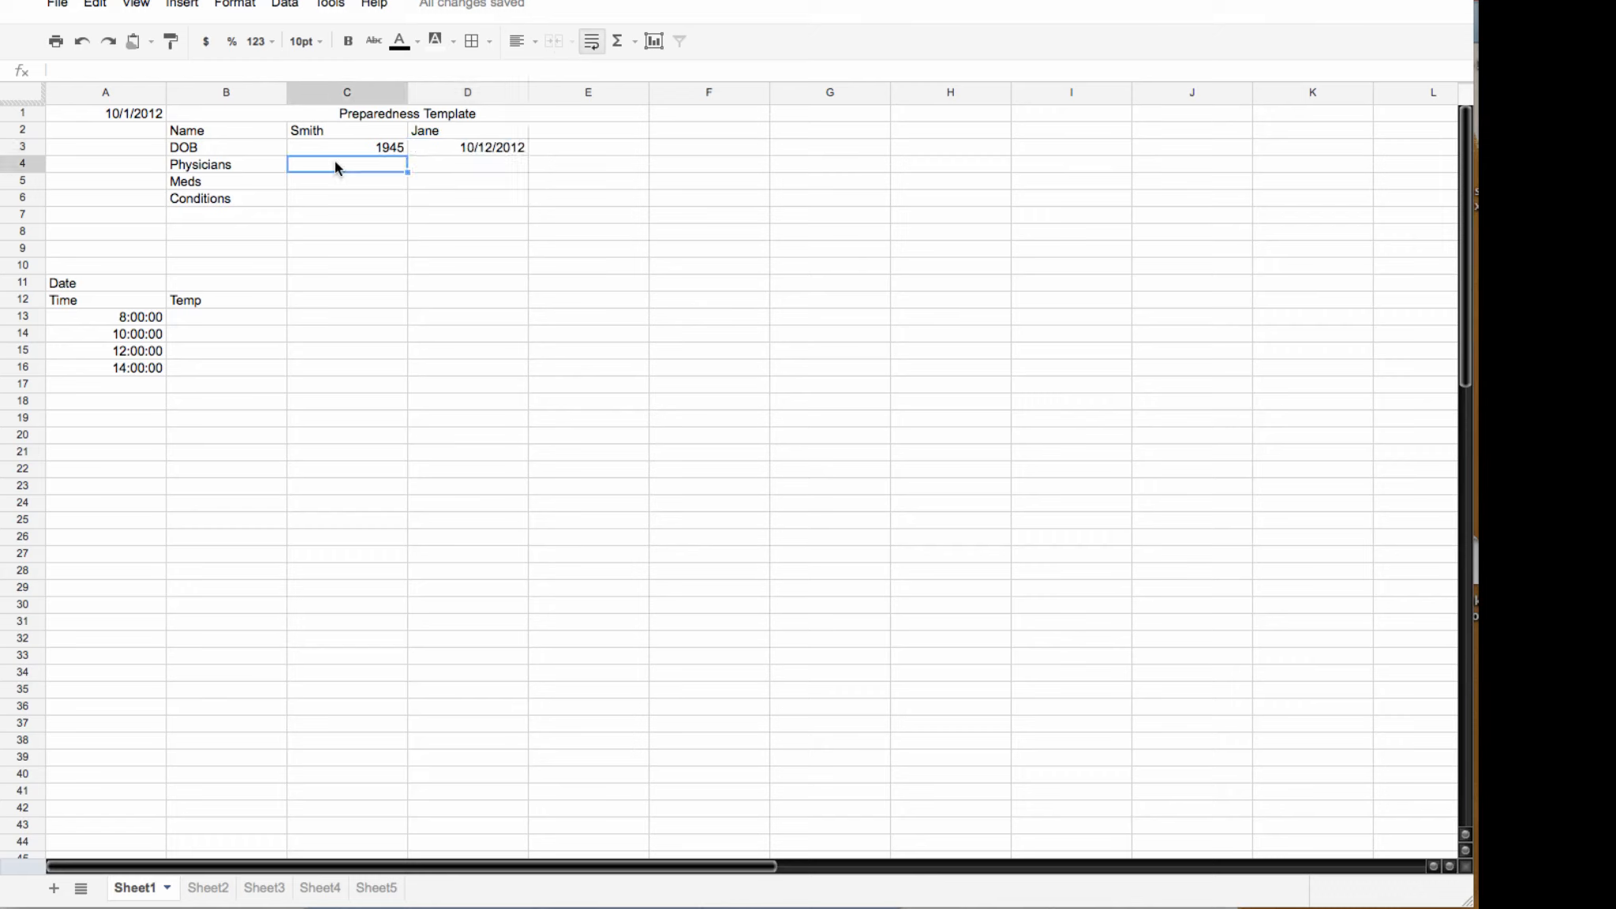
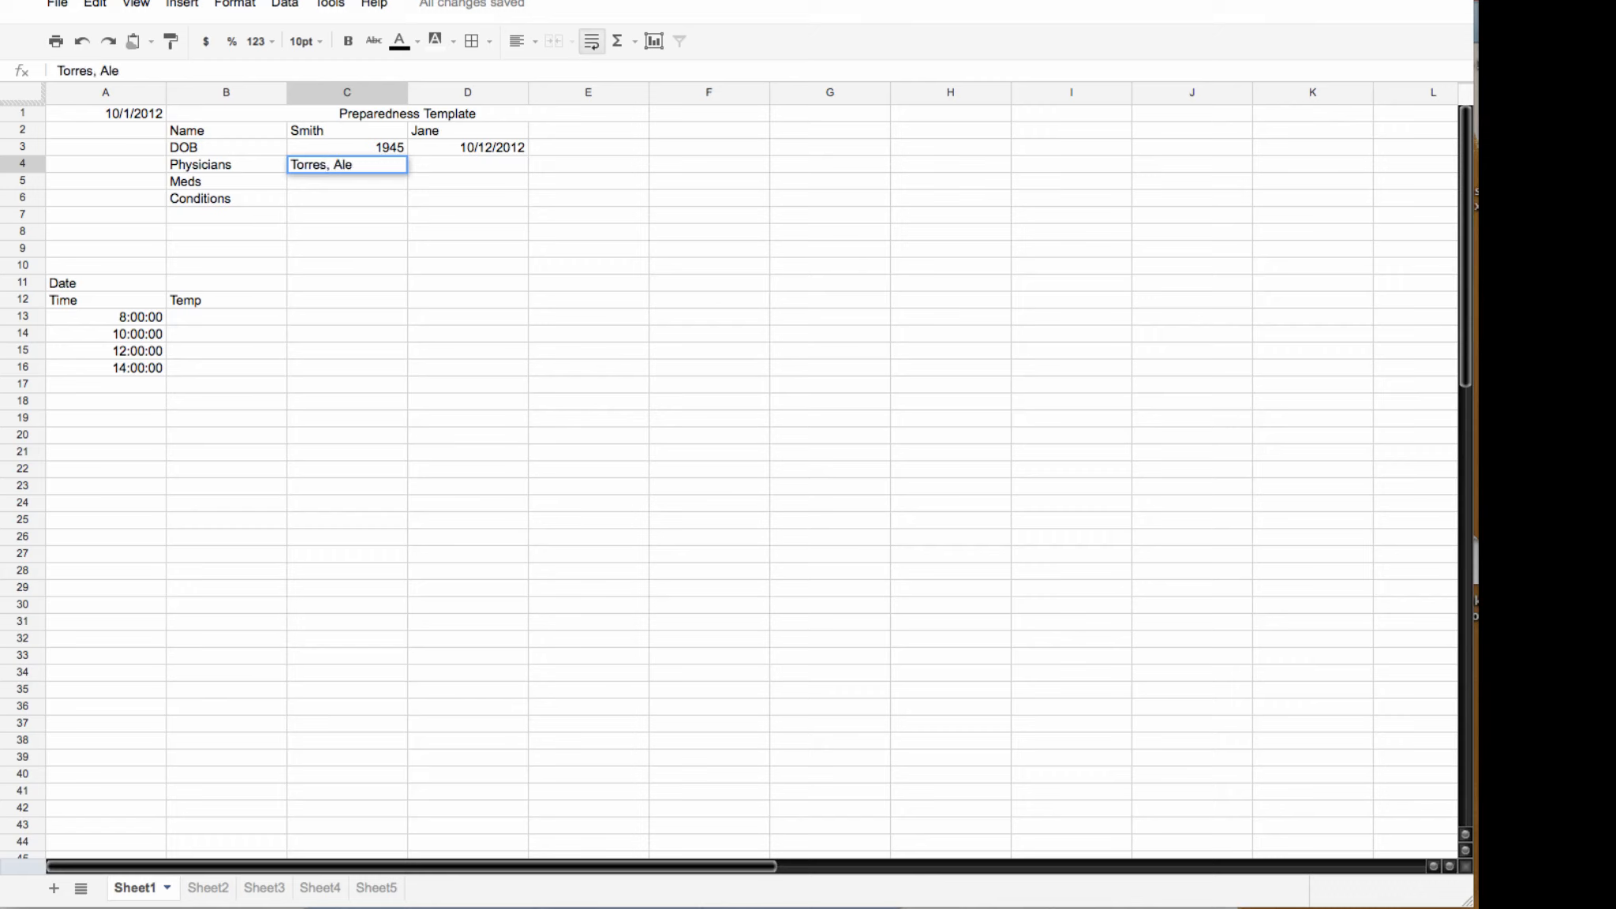
Step: Enter the two physicians' names, medication Velcade and condition Amaloiydosis
key(Tab)
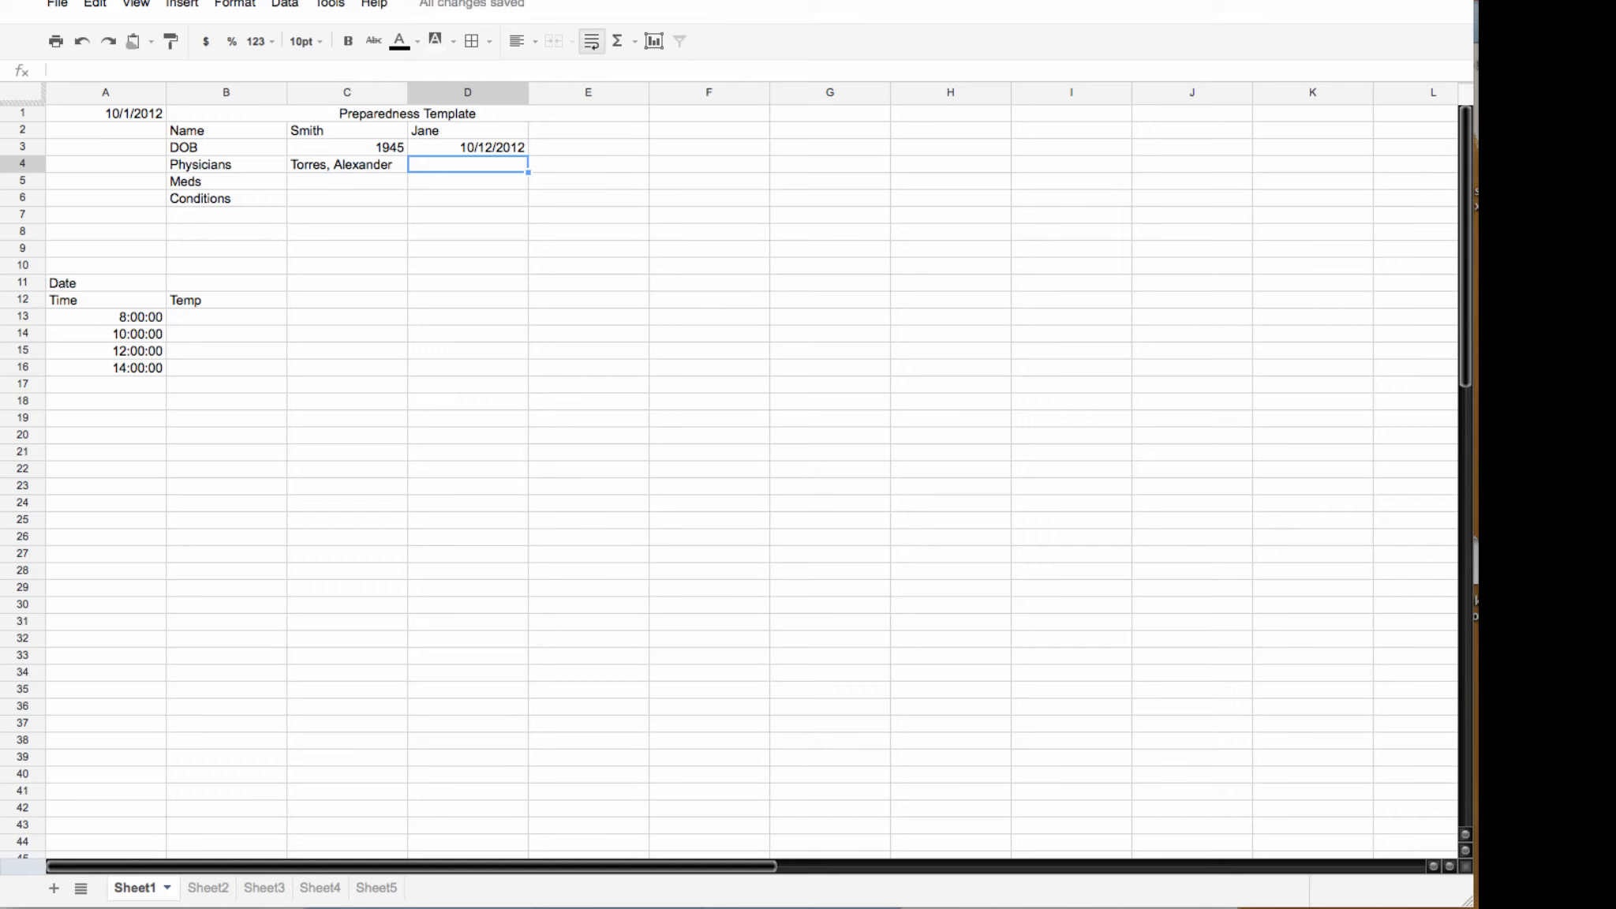
text(Stone, )
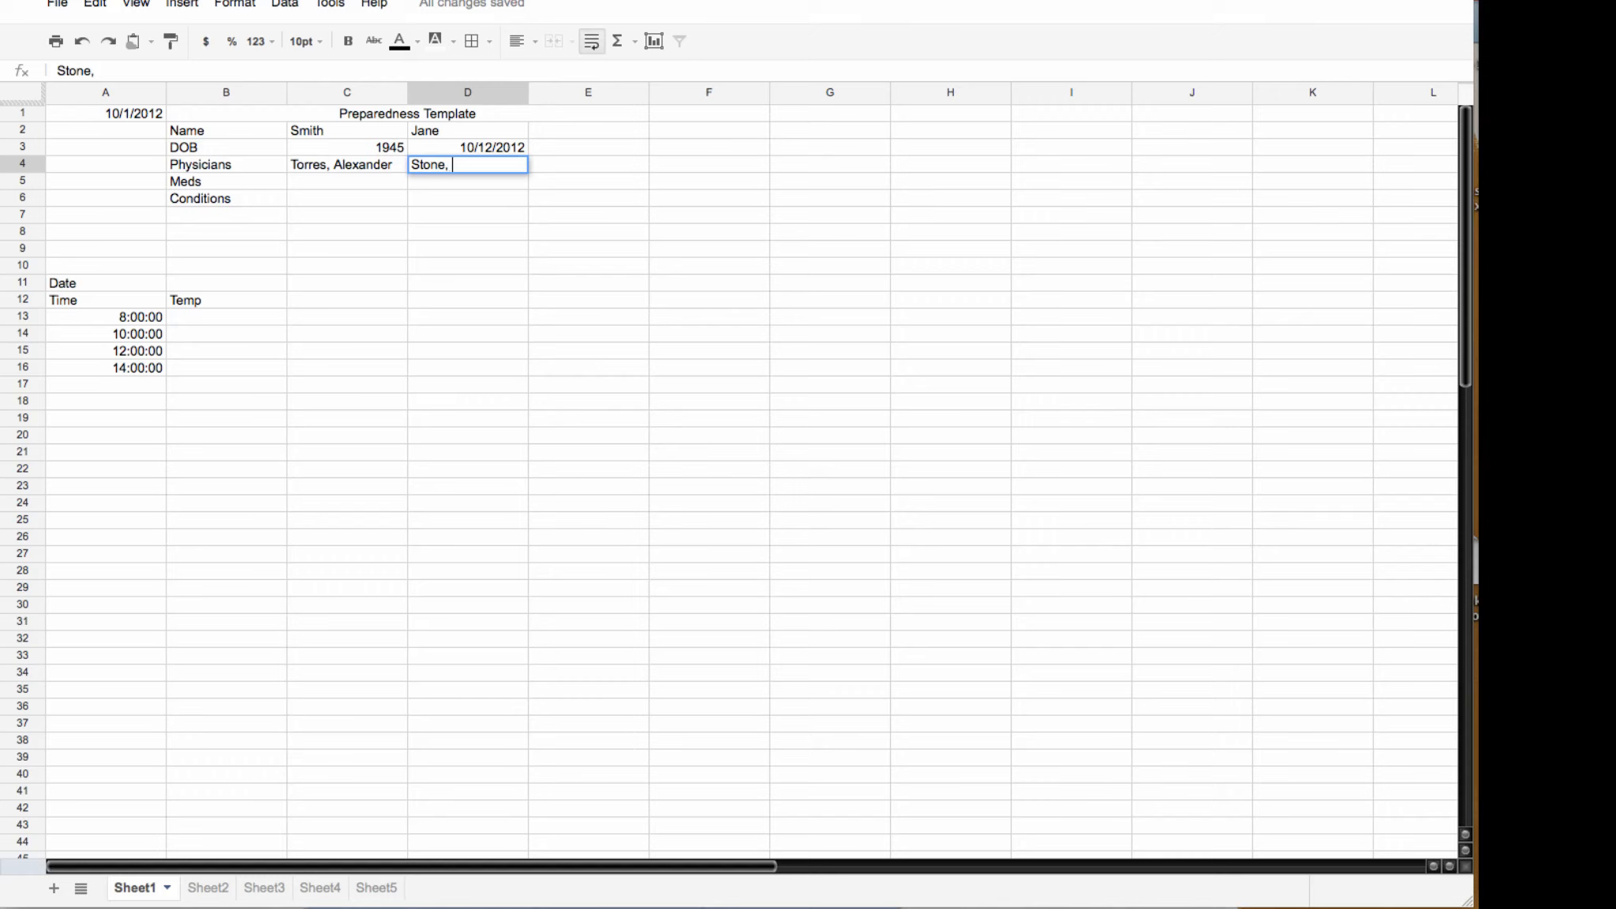
text(Cold)
key(Tab)
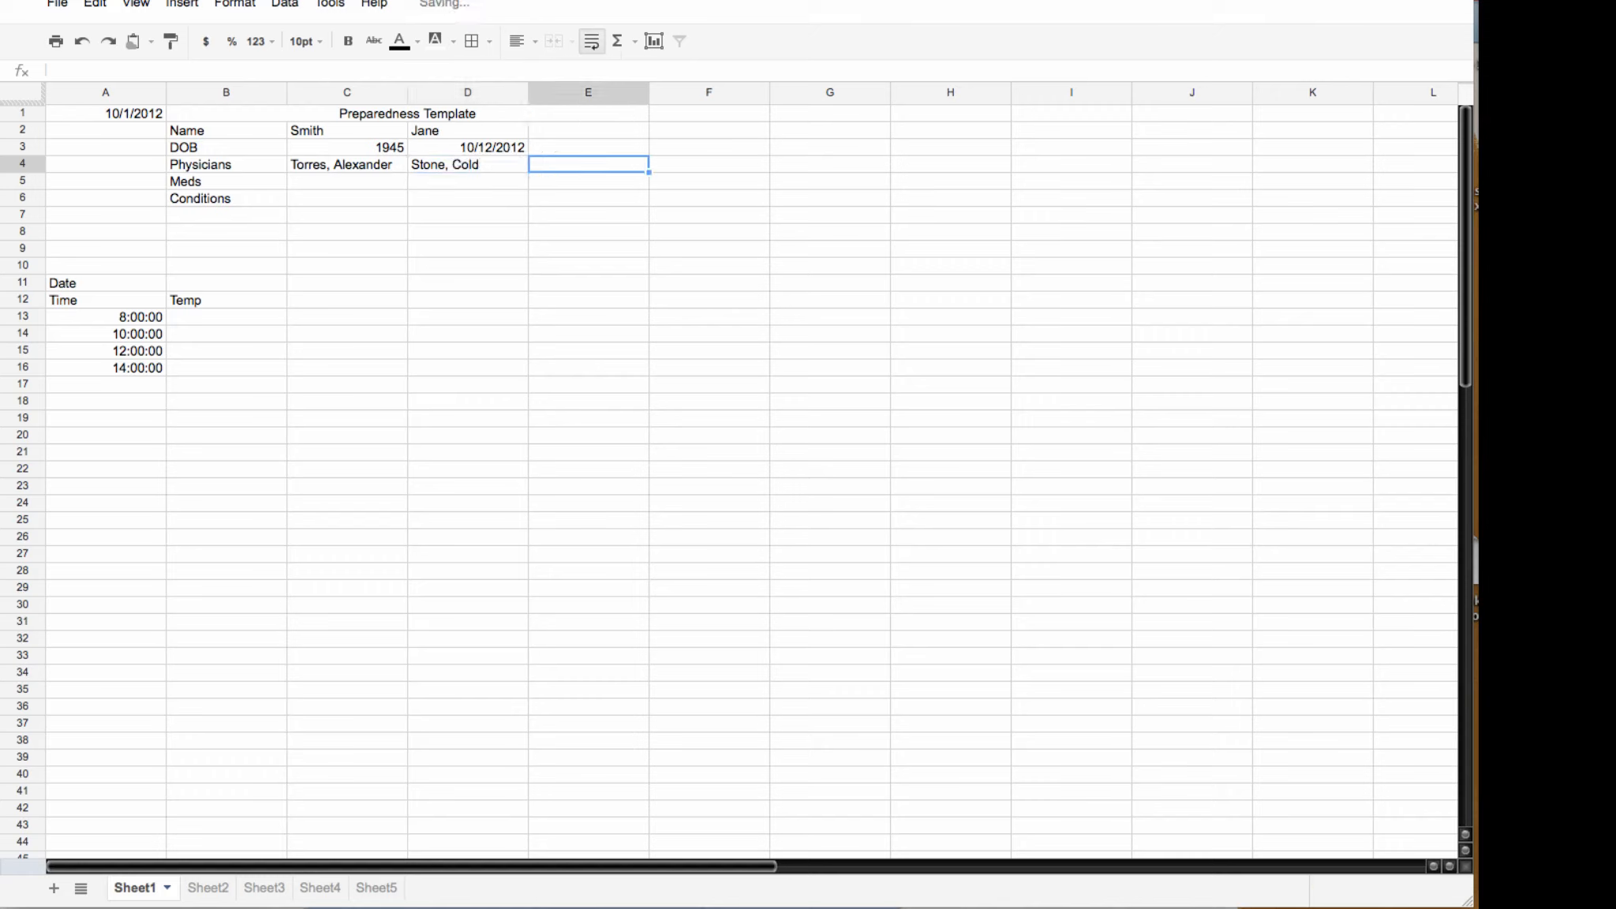
click(326, 180)
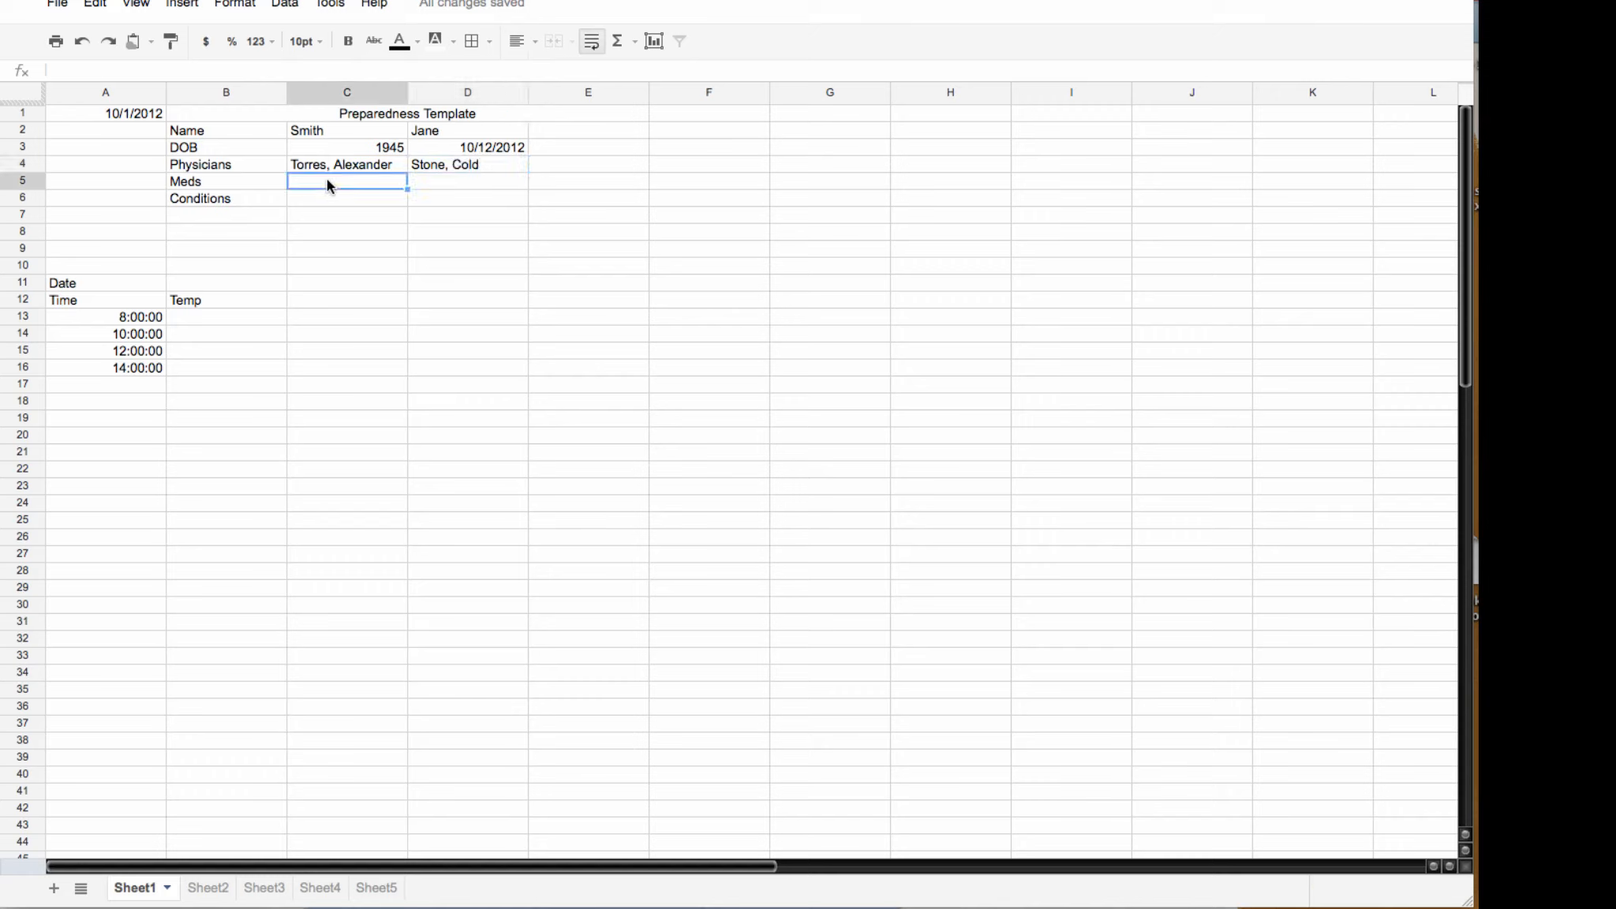
text(Velcad)
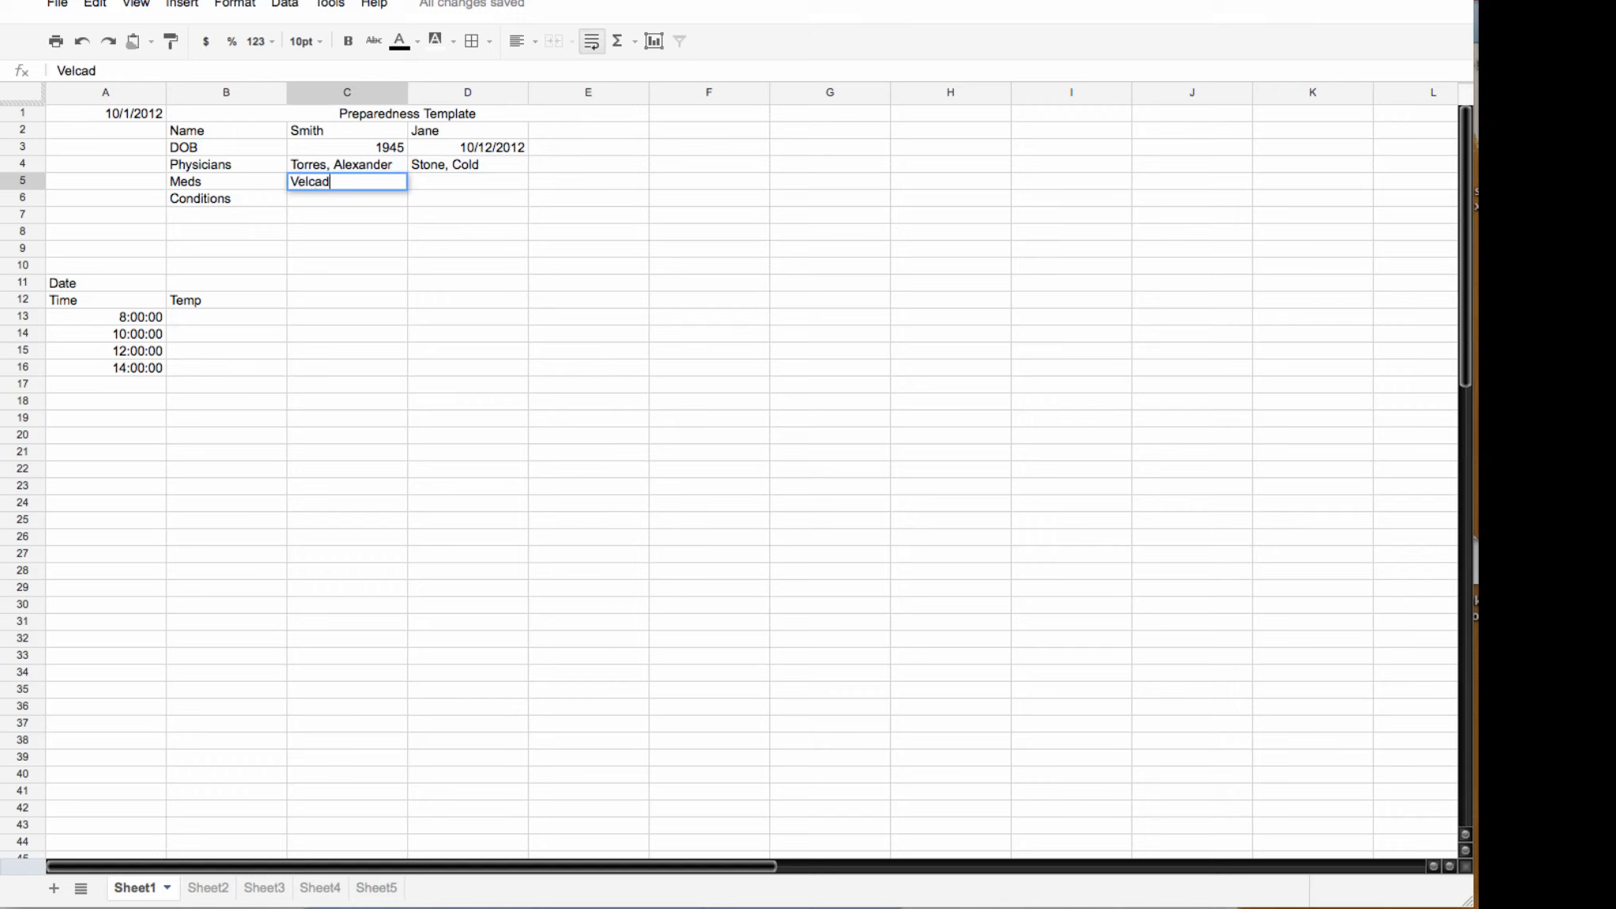
text(e)
click(331, 198)
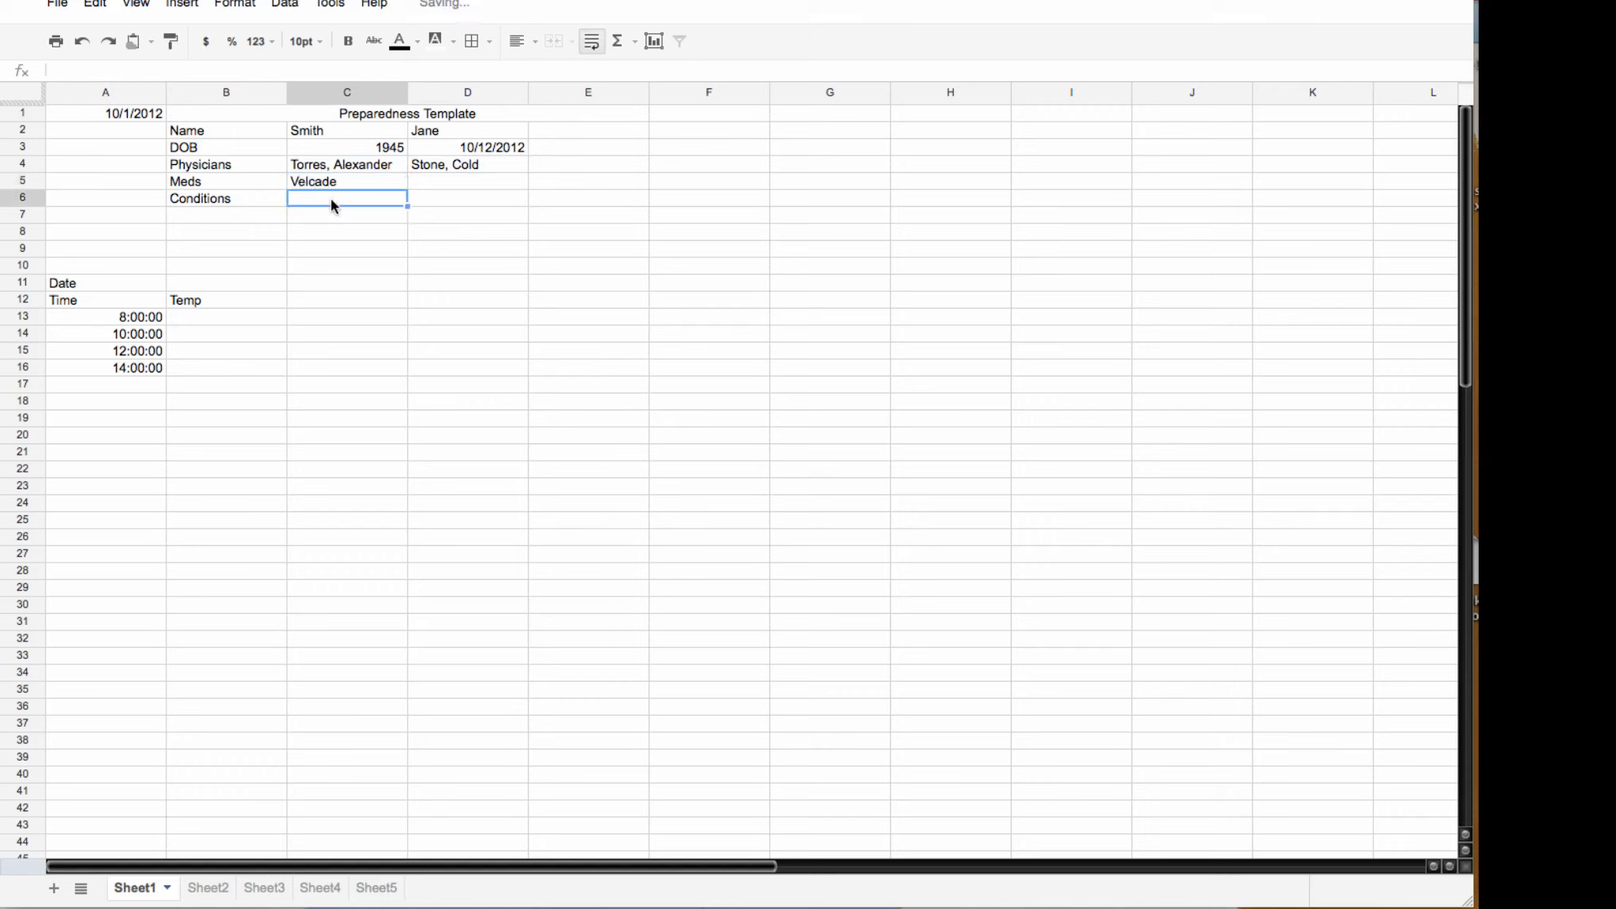
text(Amalou)
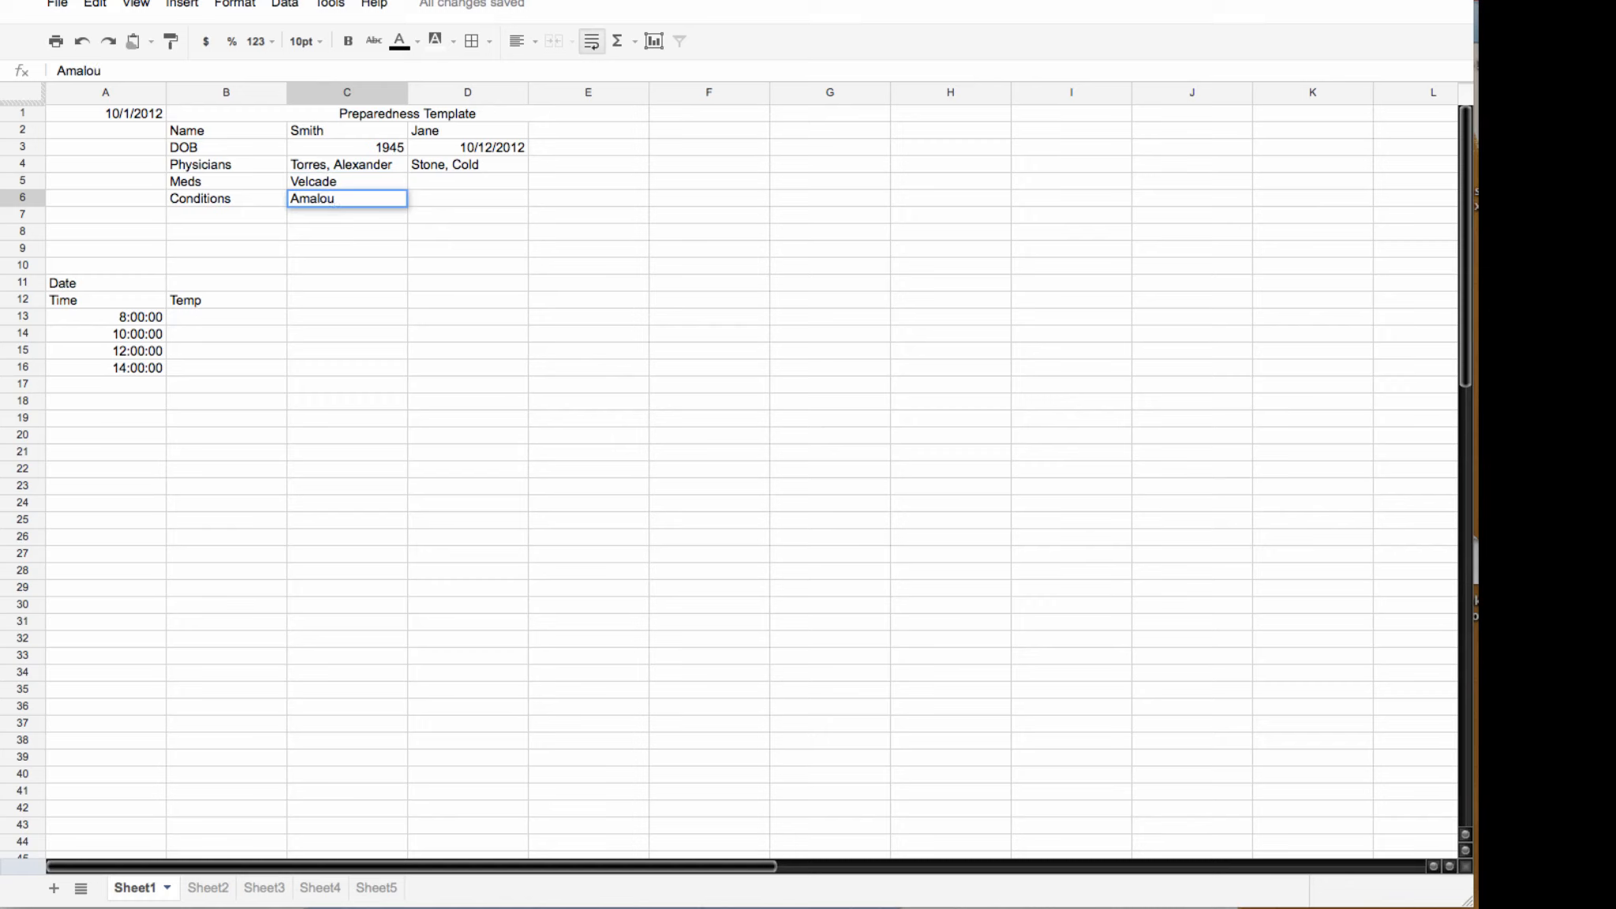
key(BackSpace)
text(iydosis)
Step: Commit Amaloiydosis in C6 and review Sheet1's template and Time/Temp log
click(349, 280)
scroll(414, 207, down, 2)
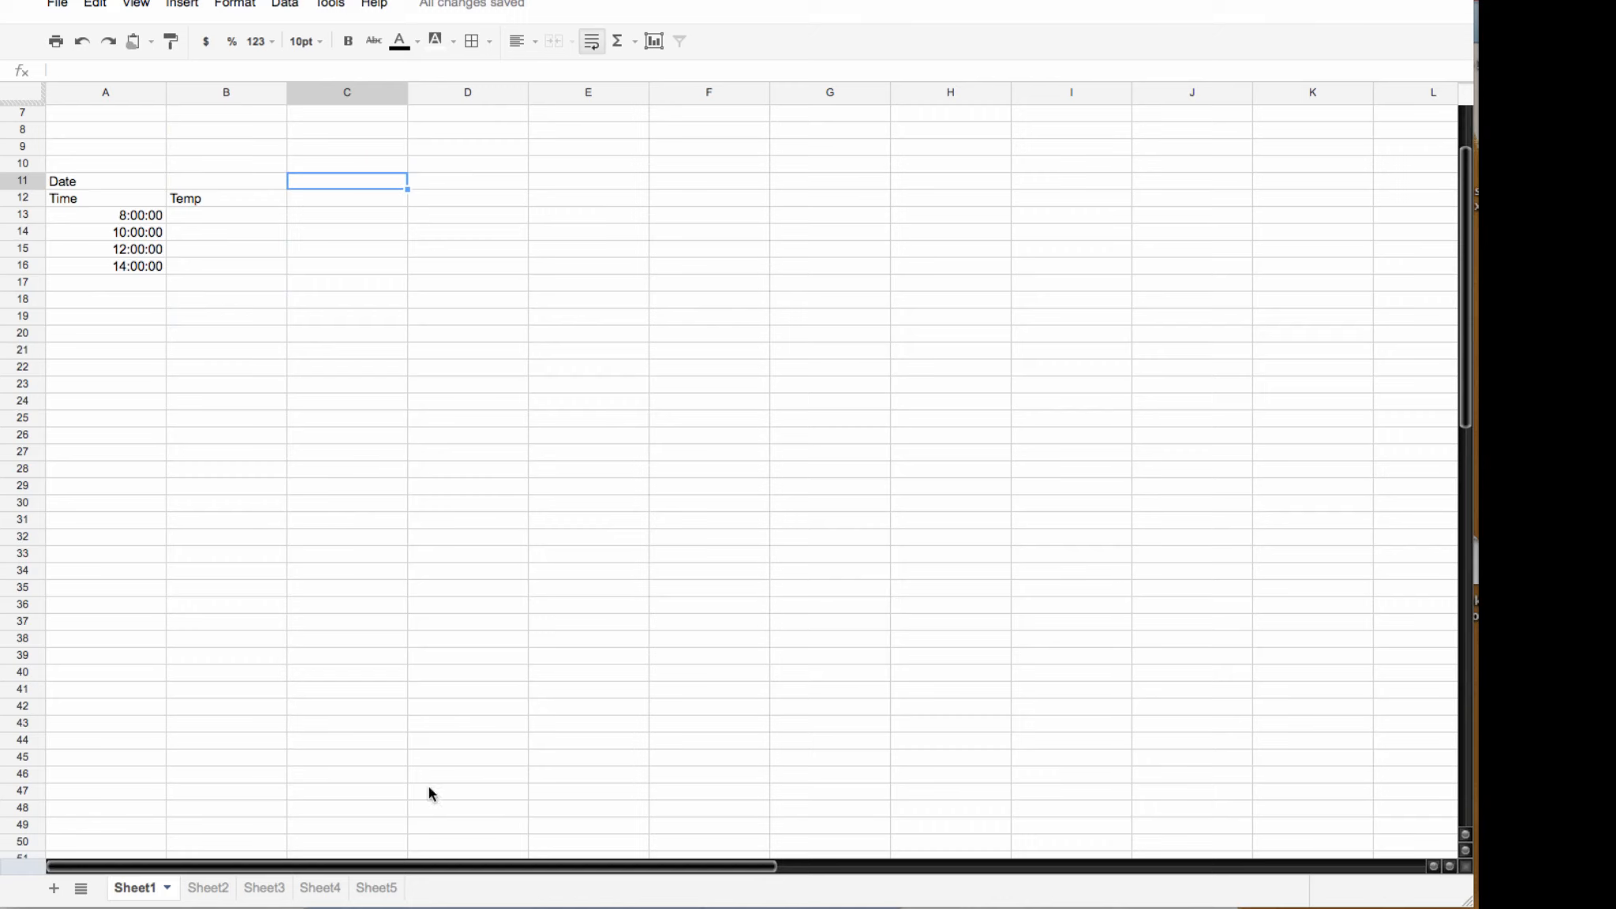
click(198, 691)
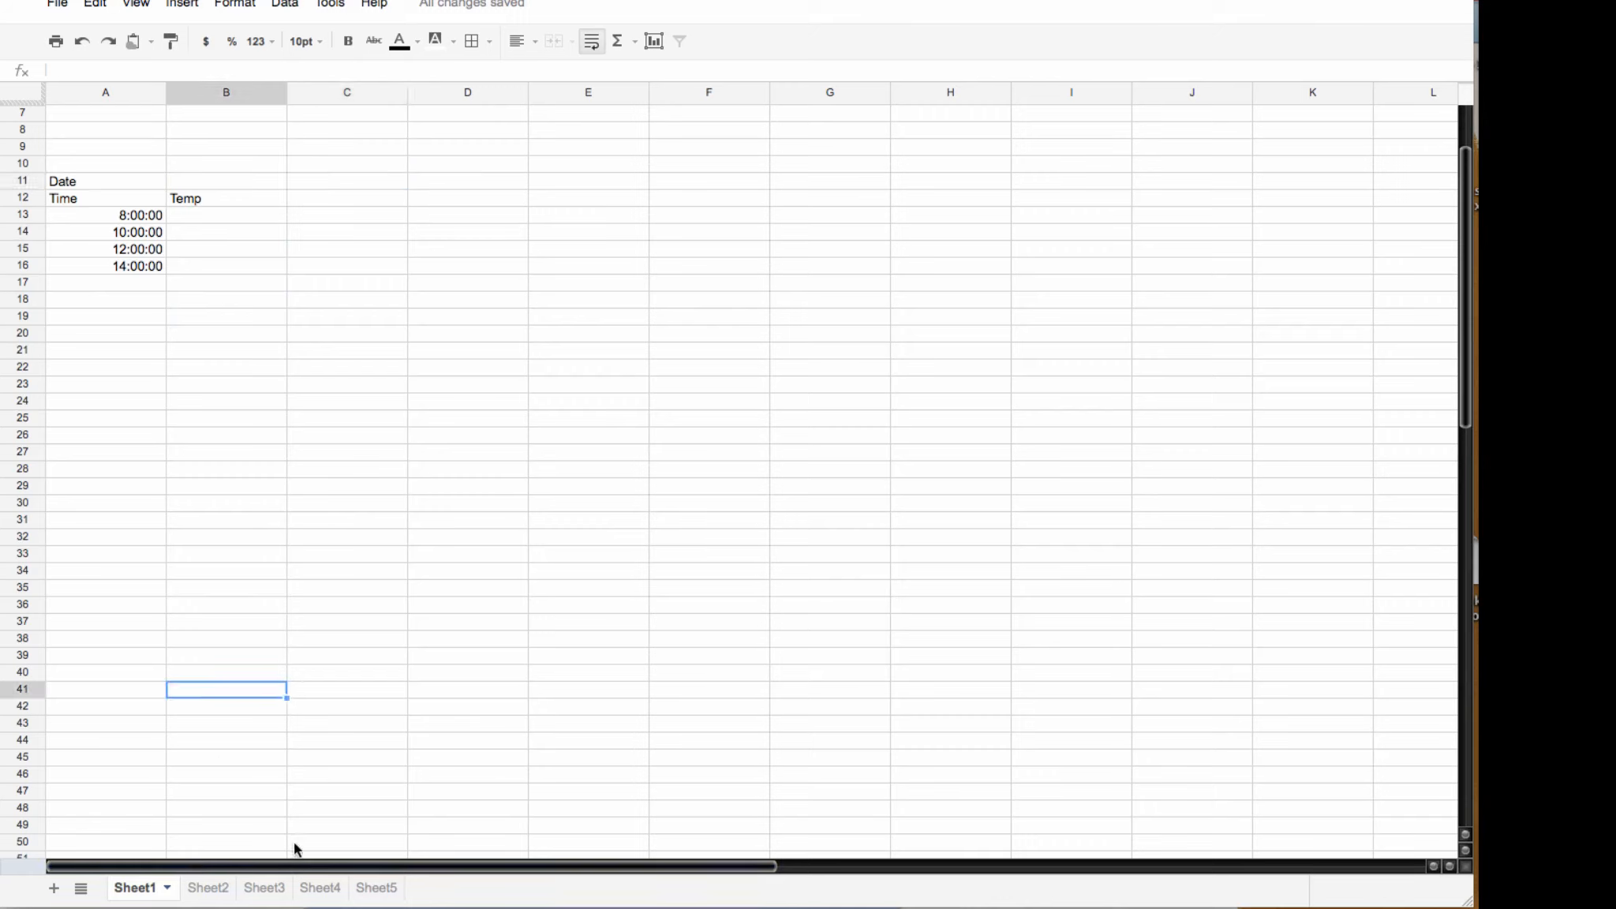
scroll(308, 654, up, 2)
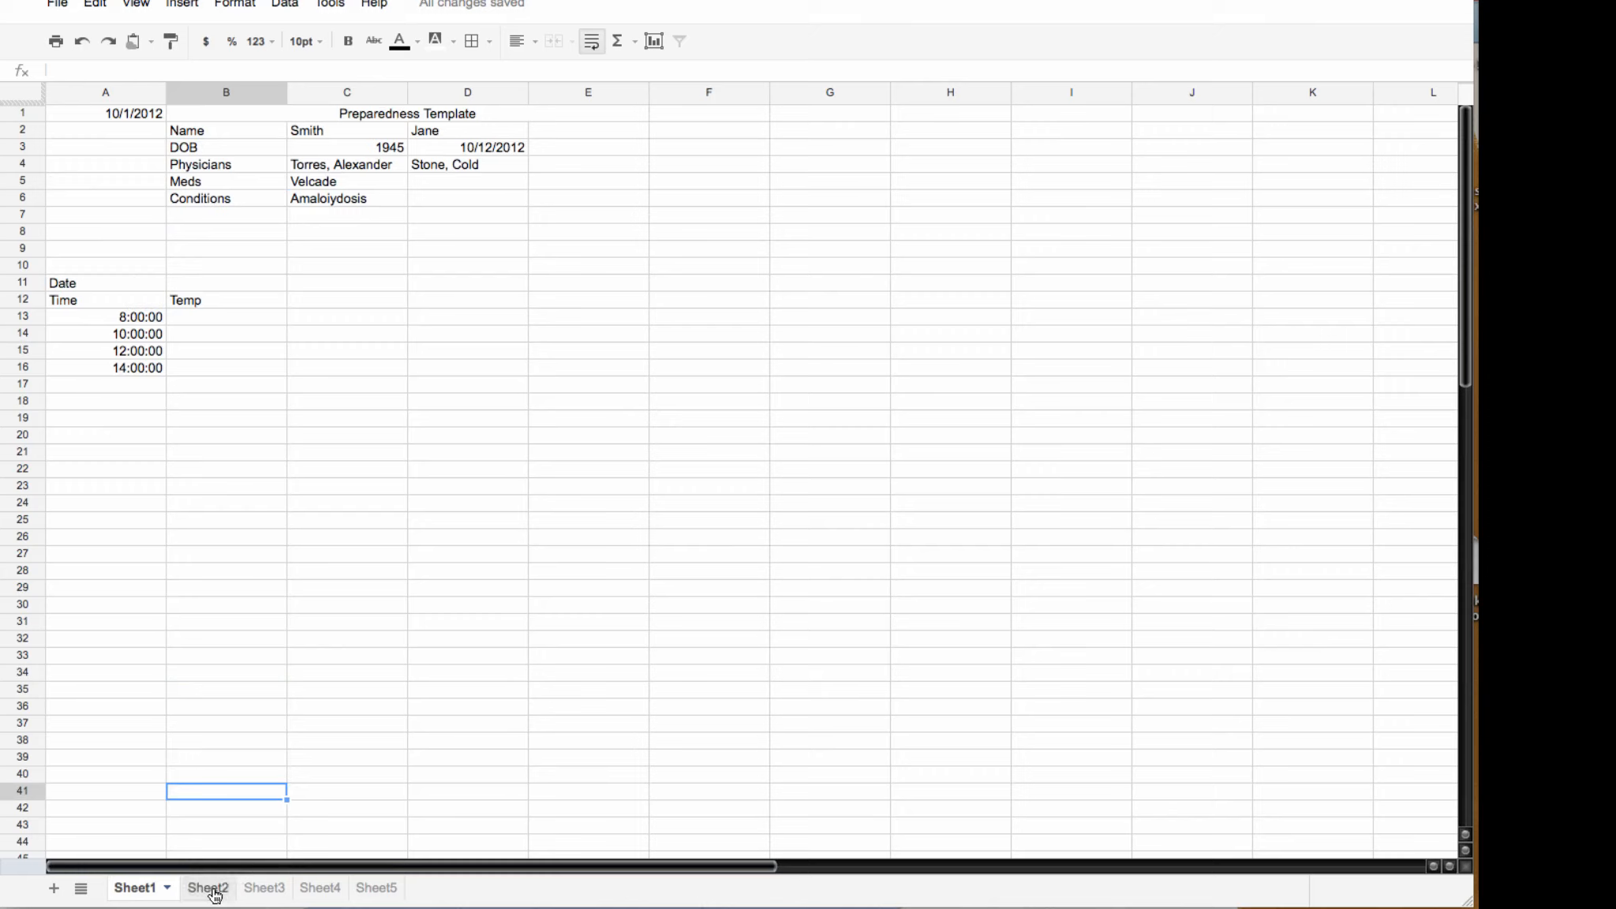
Step: Check the linked cells on Sheet2, then return to Sheet1
click(212, 891)
click(442, 214)
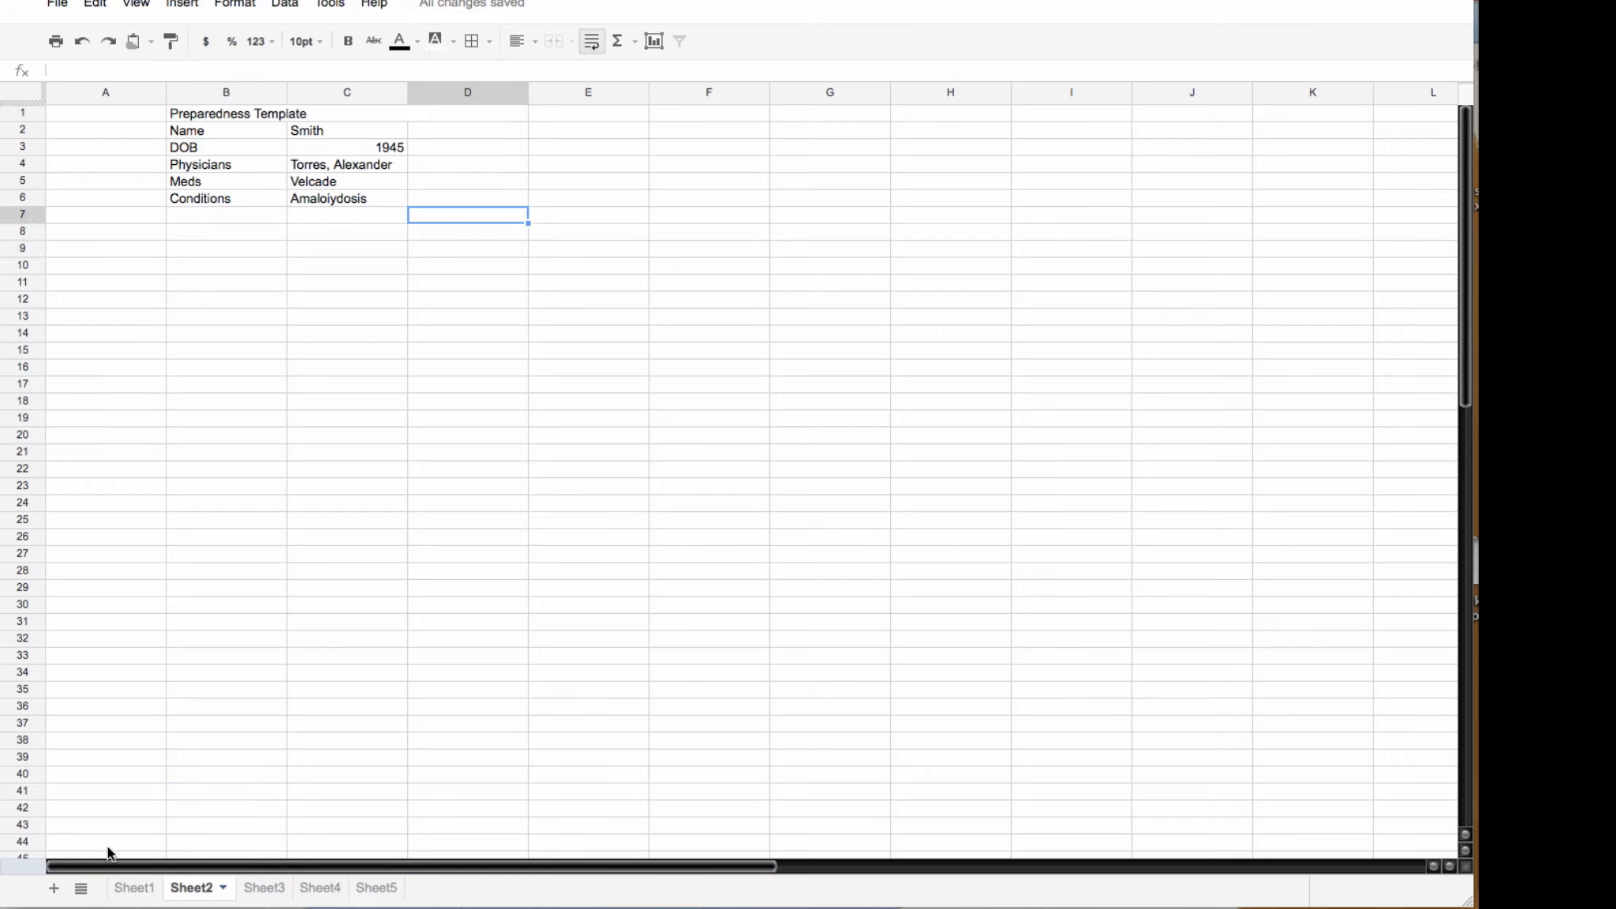
click(128, 889)
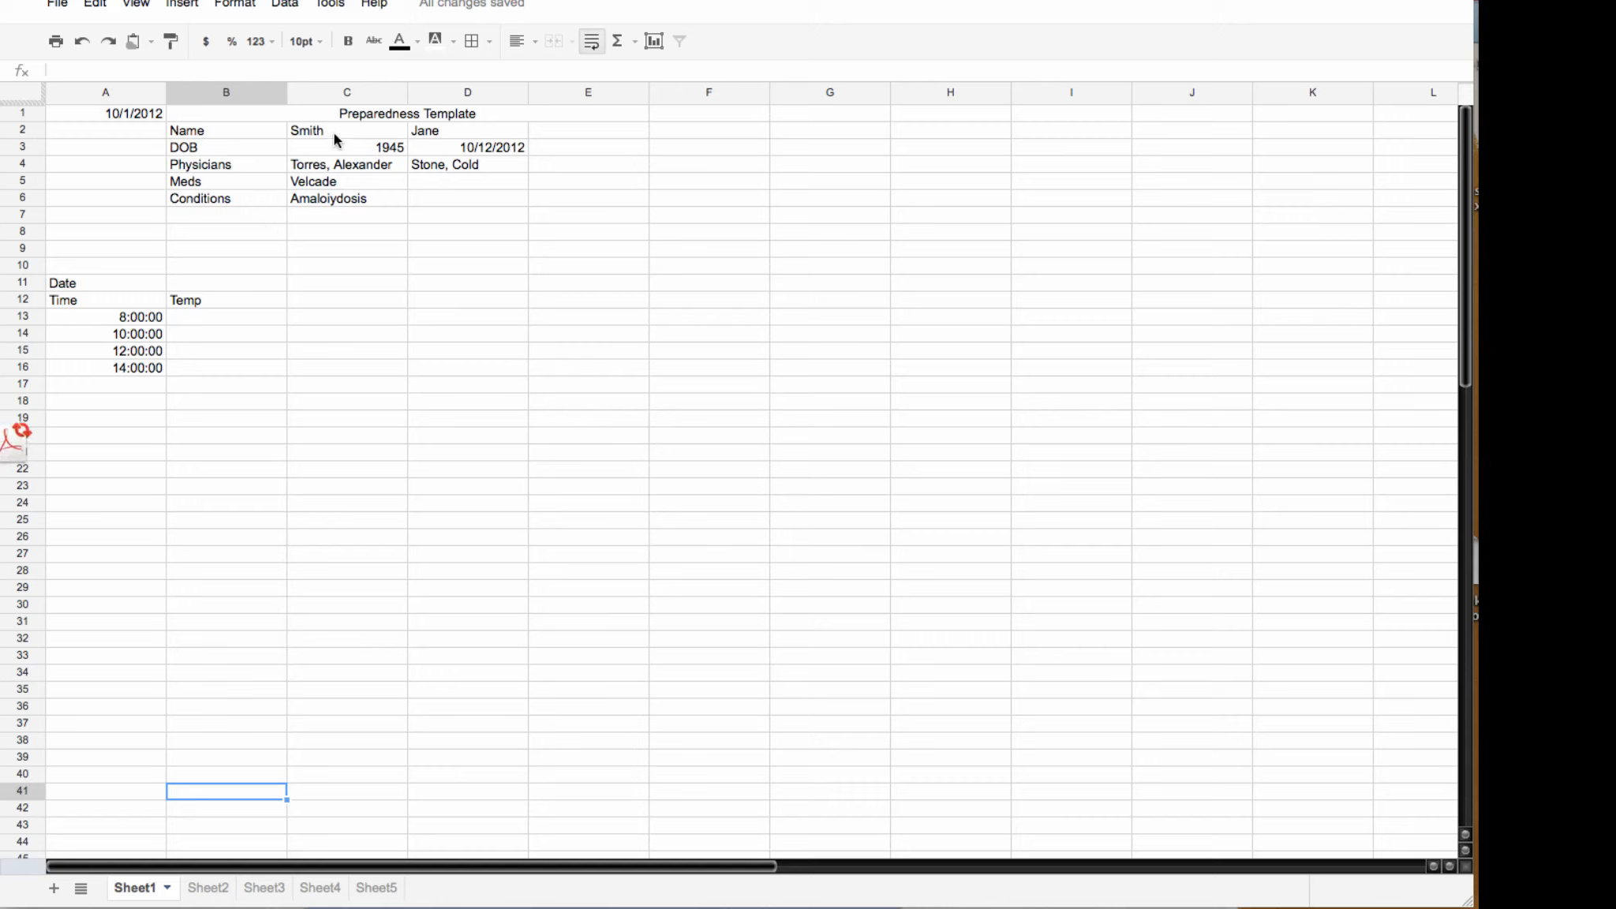
Step: Left-align the patient details in C2:C6 and D2:D6 on Sheet1
drag(331, 128, 332, 199)
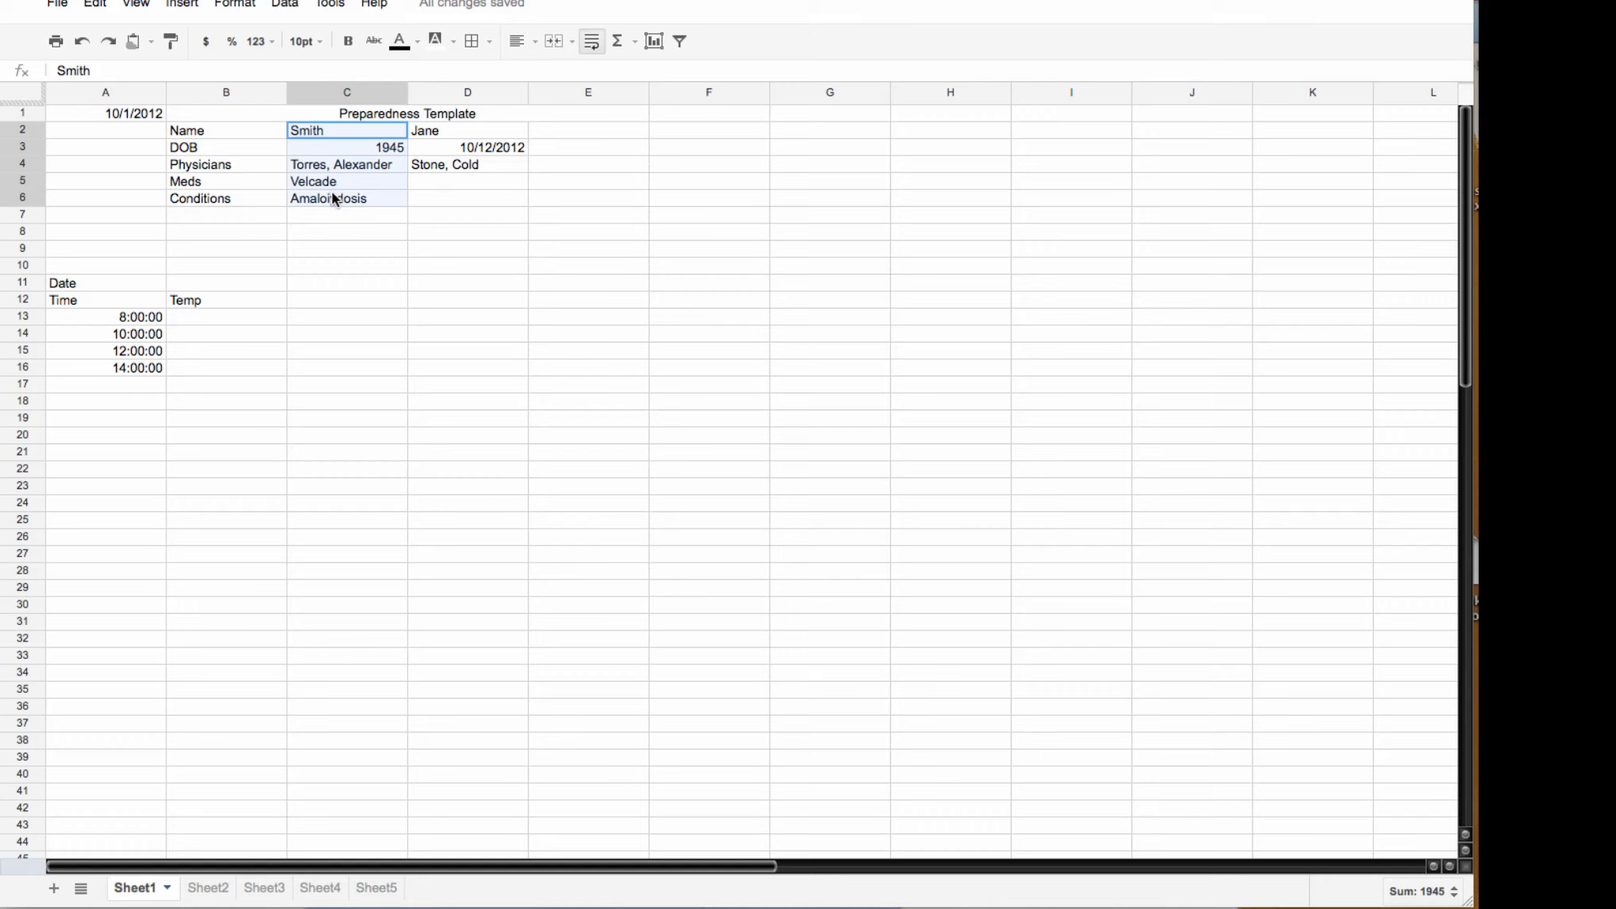
click(514, 42)
click(527, 82)
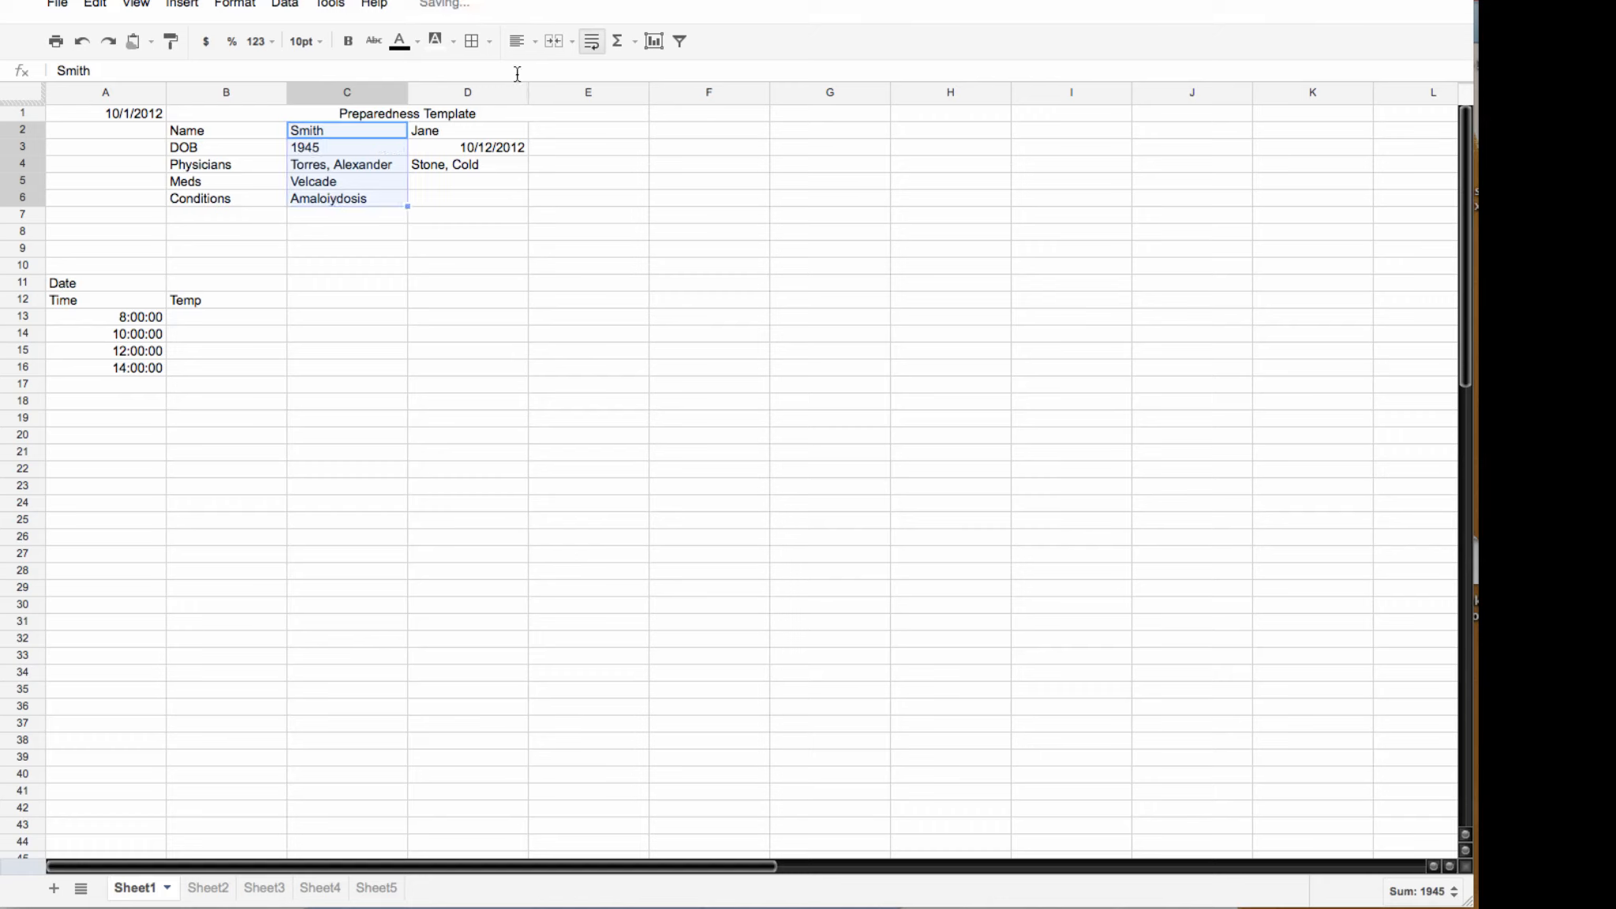
drag(433, 130, 436, 199)
click(514, 41)
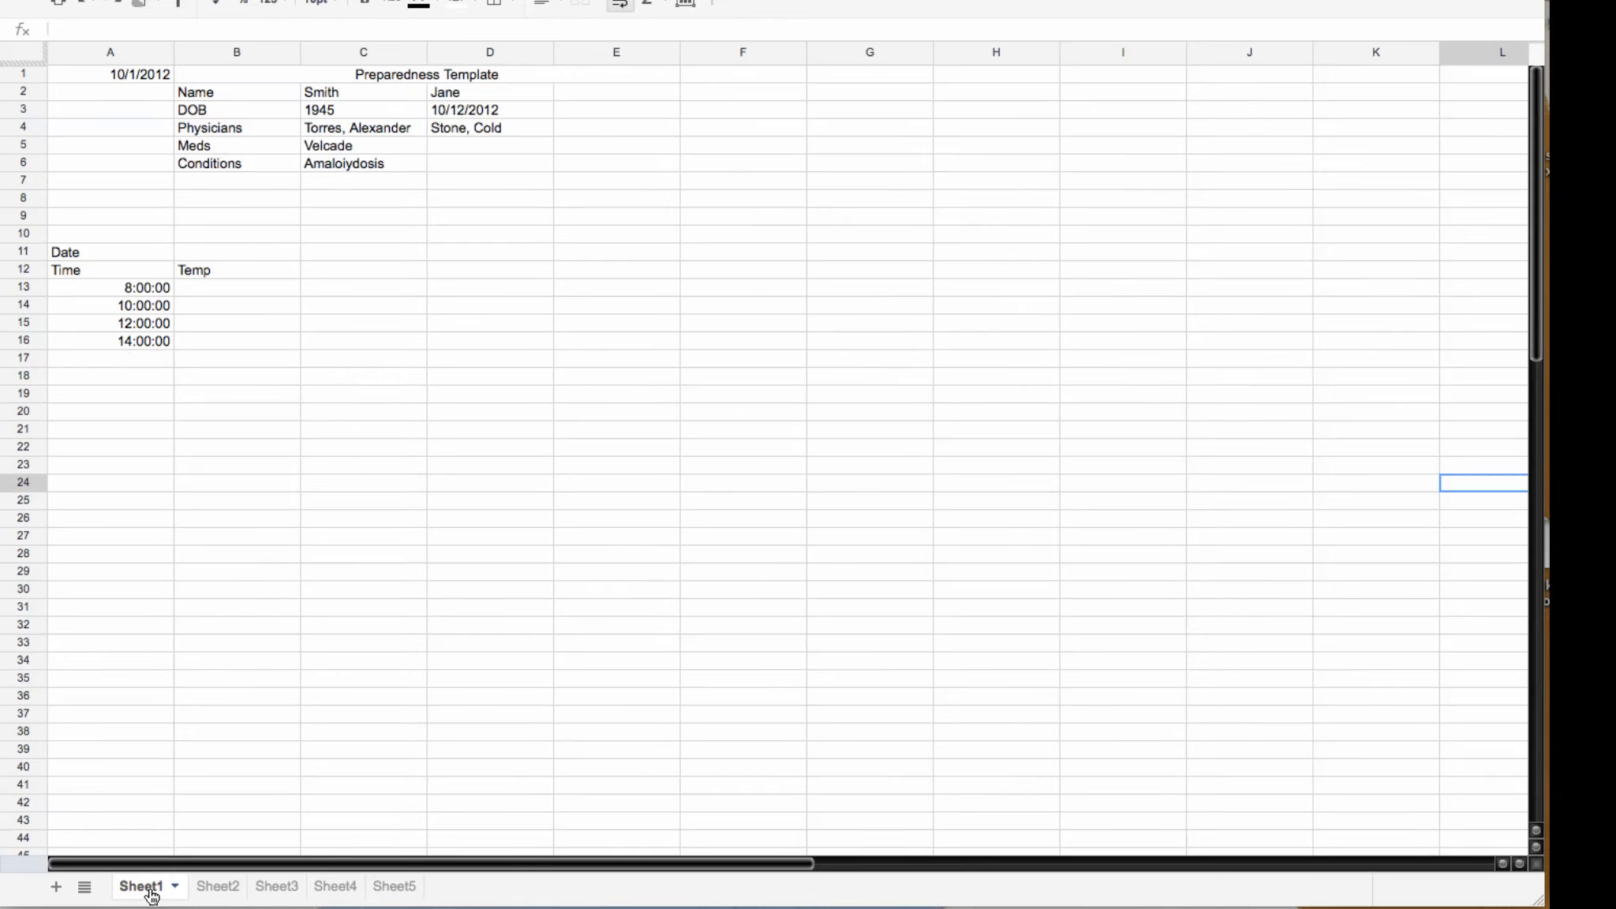
click(218, 886)
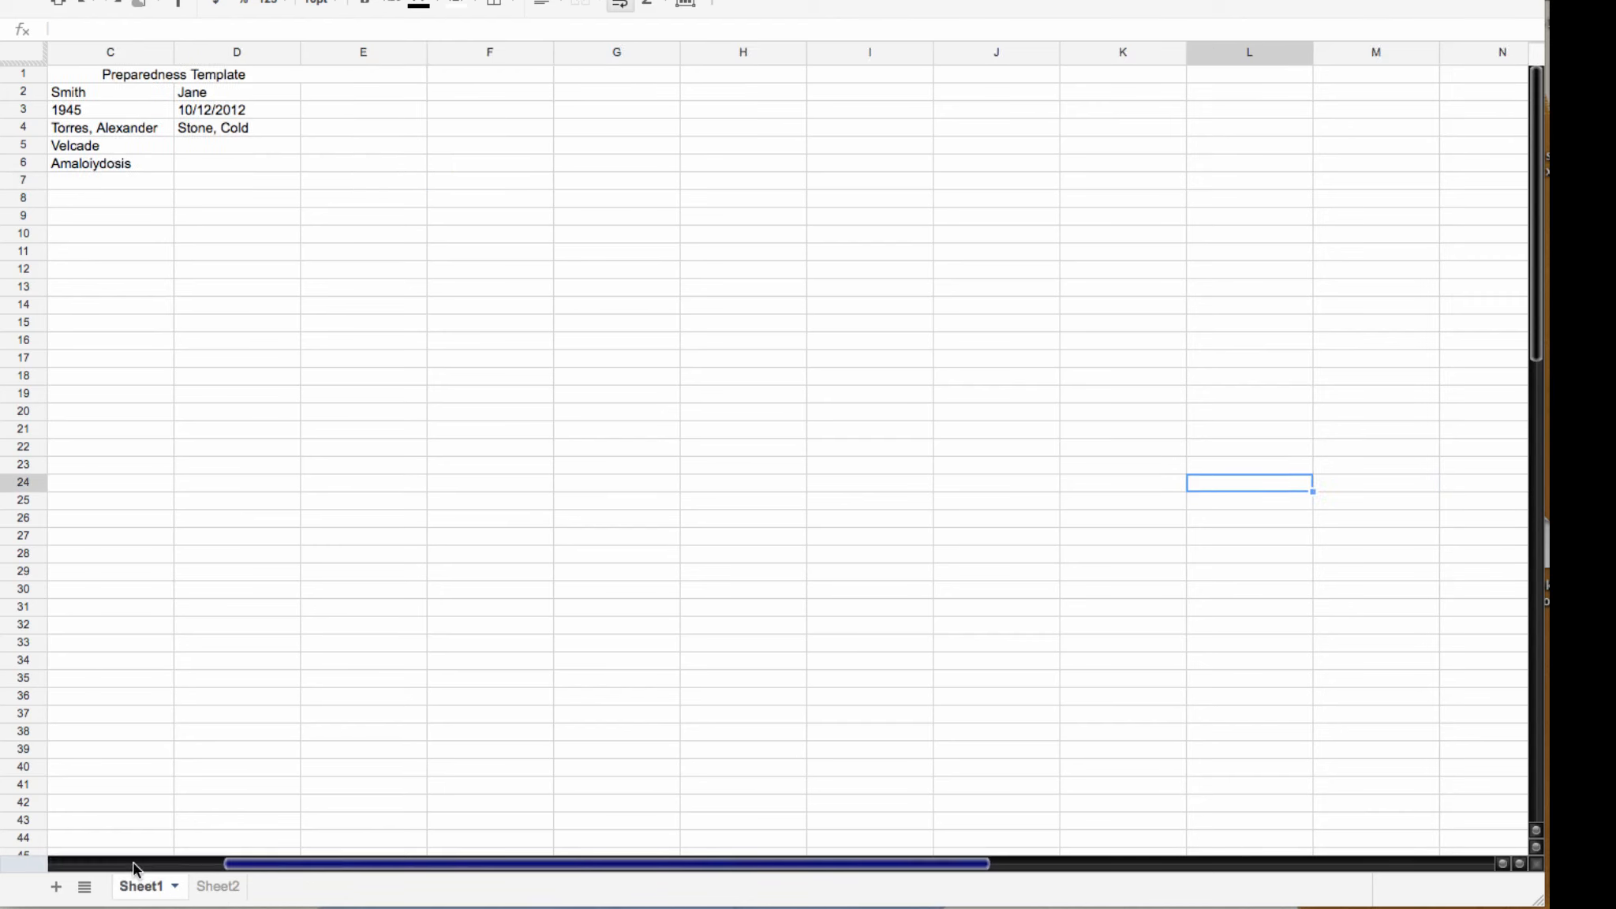
scroll(133, 868, left, 5)
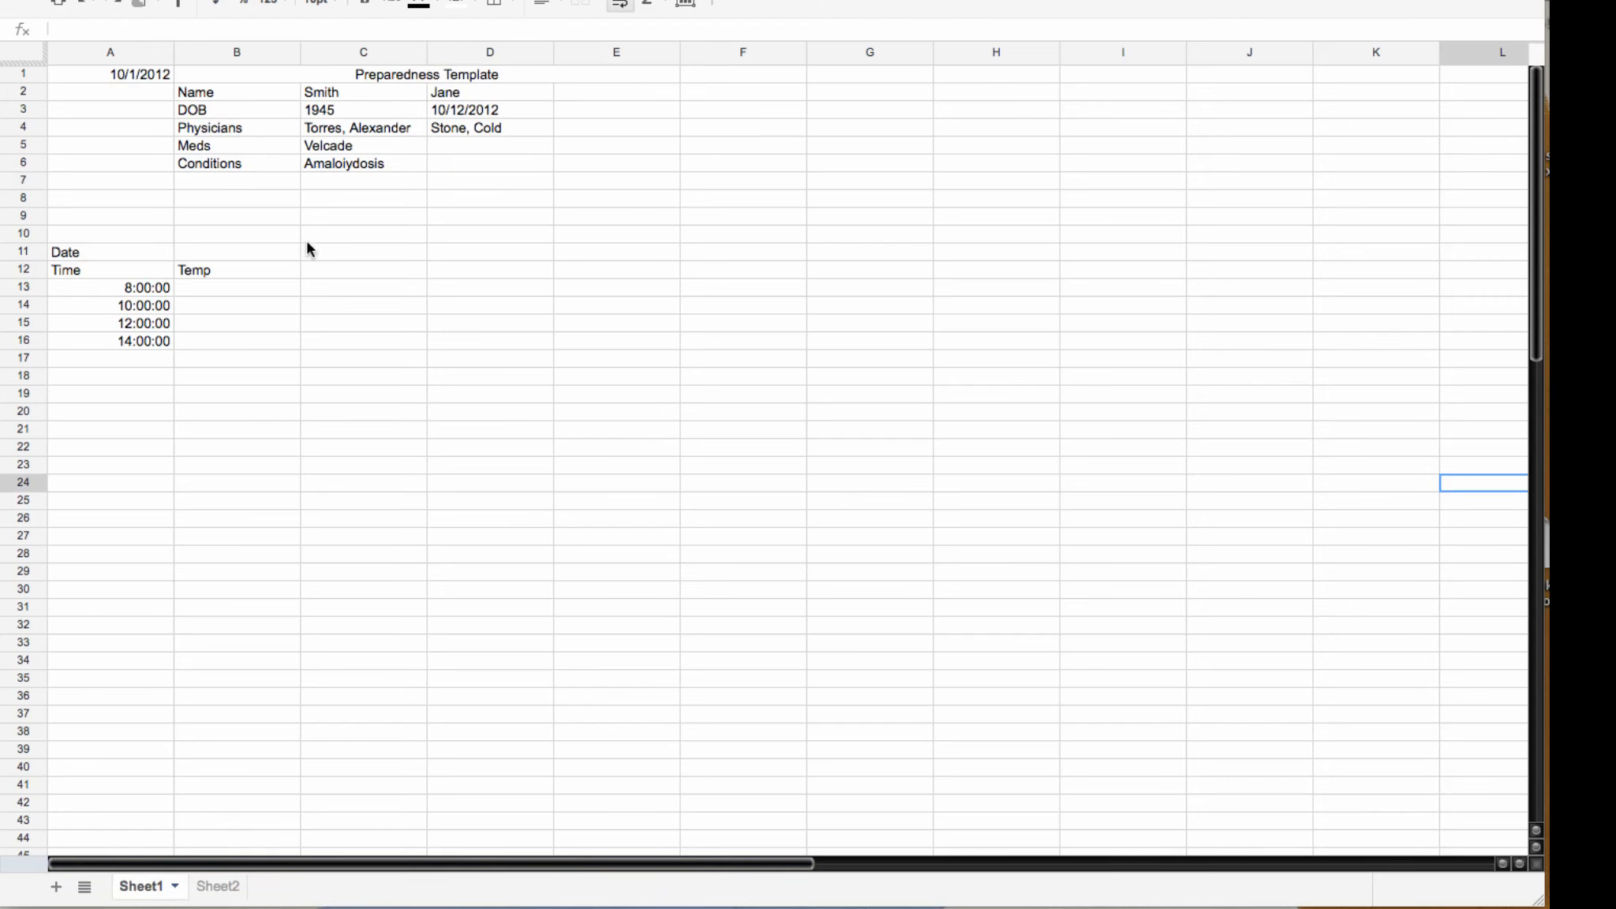
Step: Verify the =Sheet1! link formulas behind Sheet2's labels and the C2:C6 patient values
click(213, 887)
drag(351, 863, 111, 863)
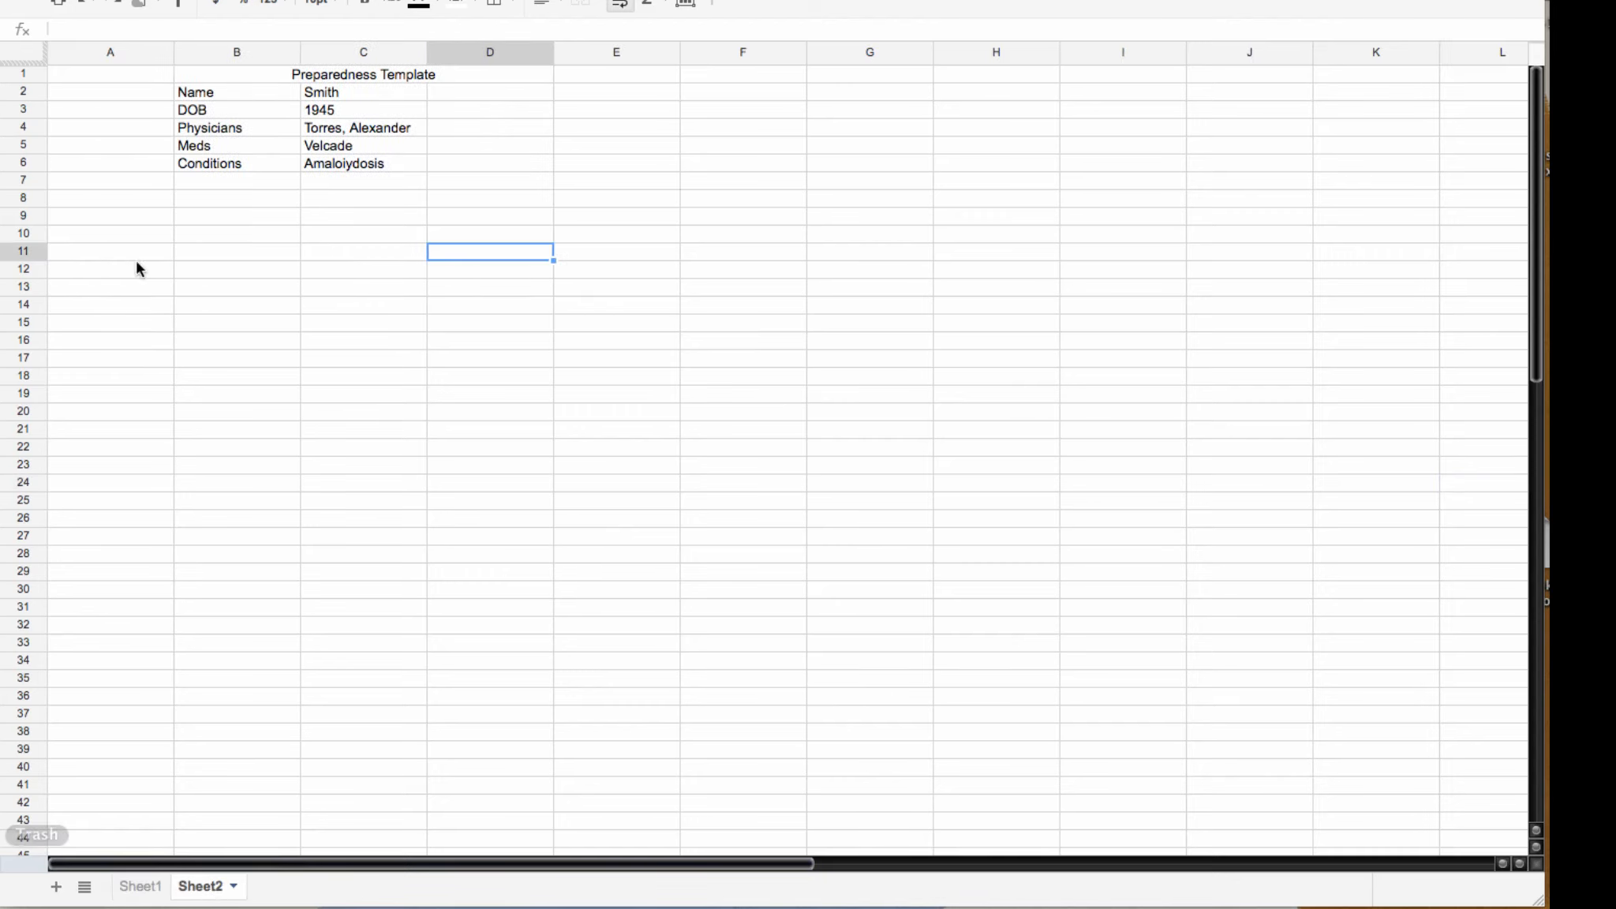
click(225, 91)
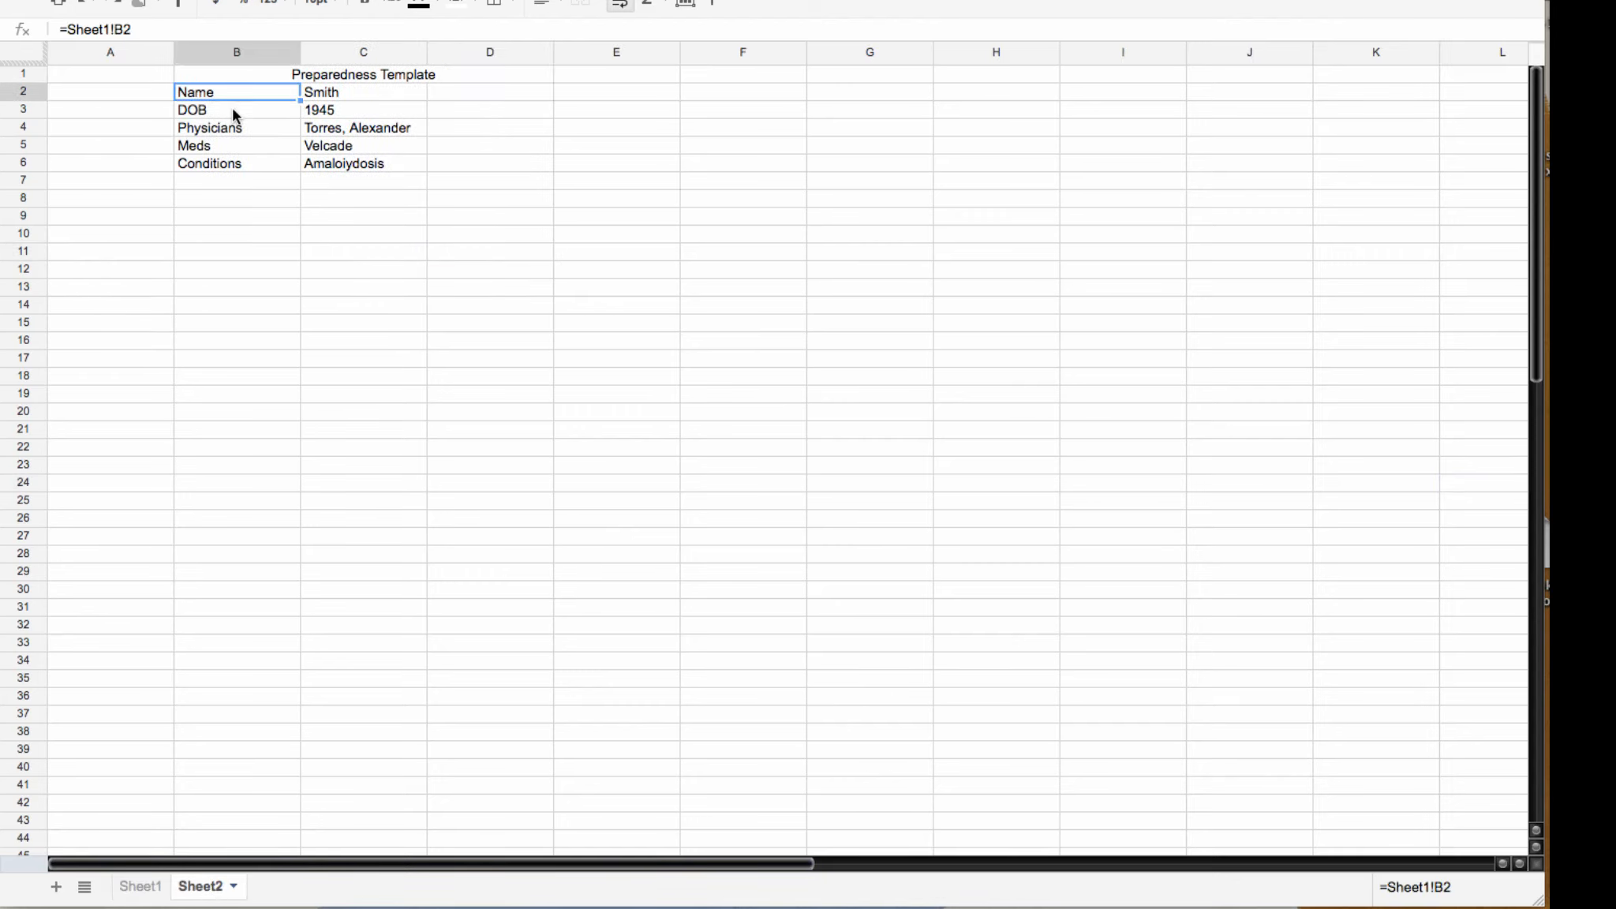
click(232, 106)
click(240, 129)
click(238, 140)
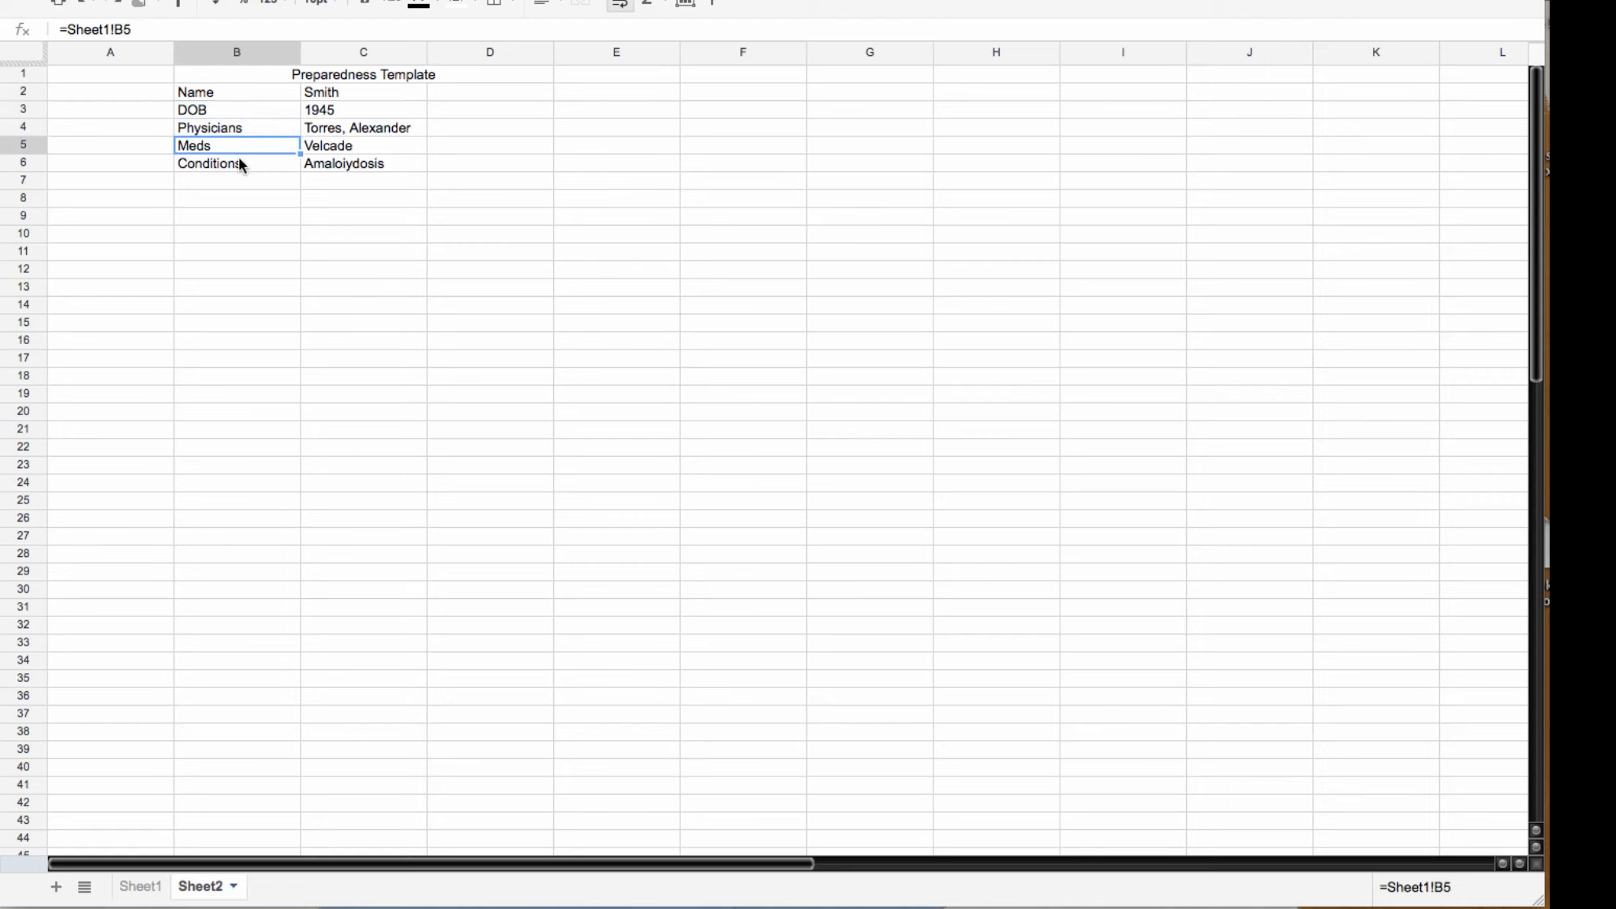
click(237, 161)
click(346, 74)
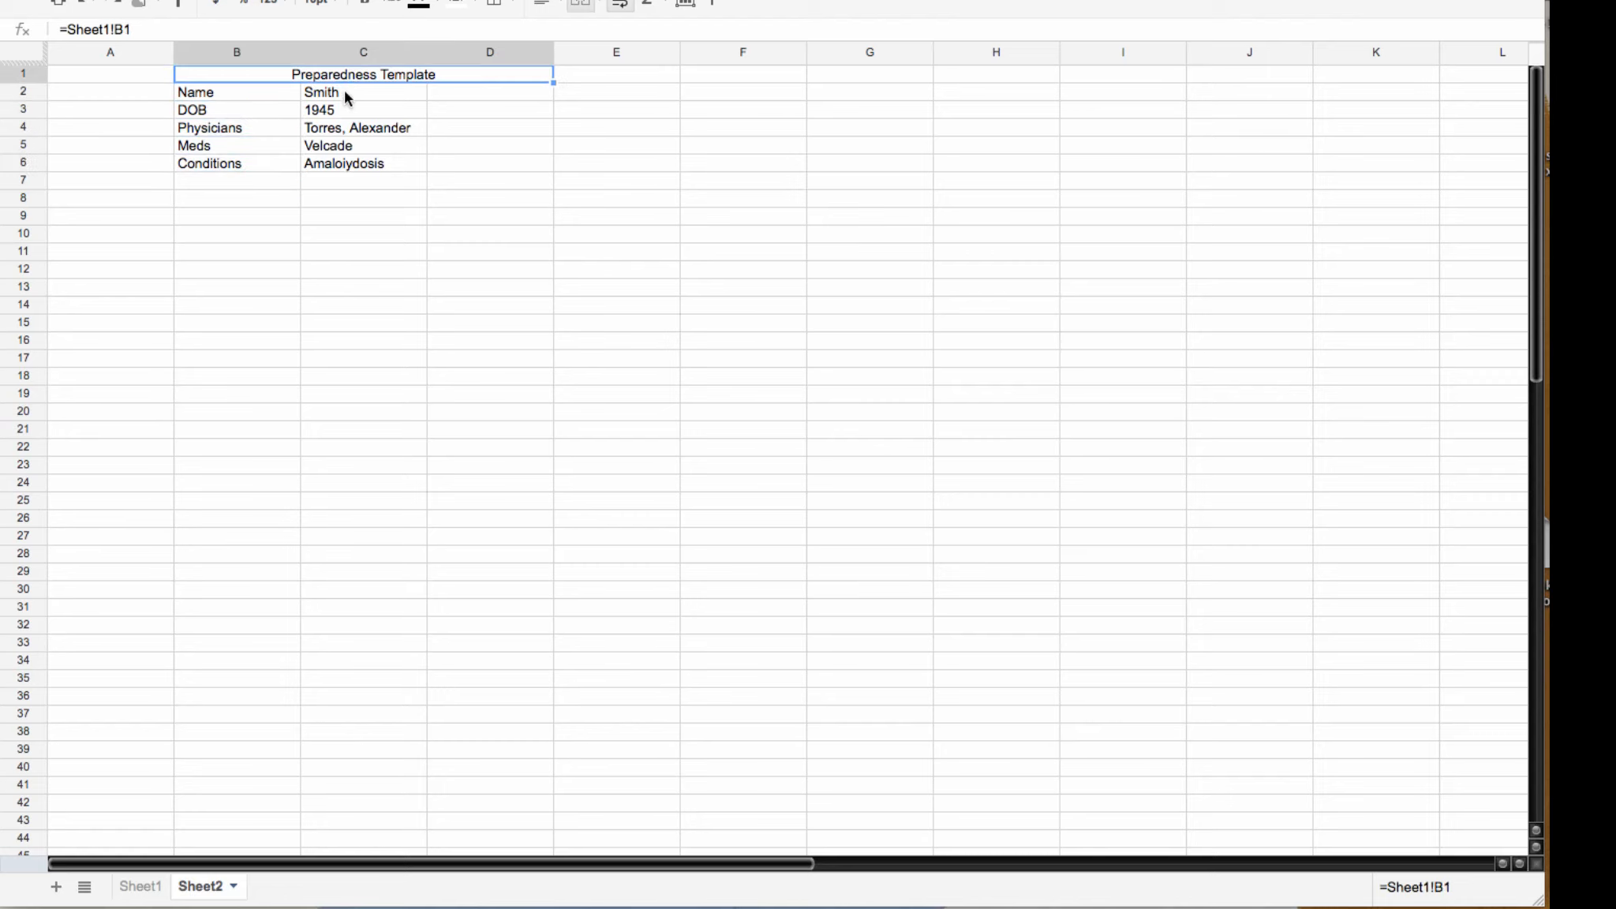
click(345, 91)
click(344, 134)
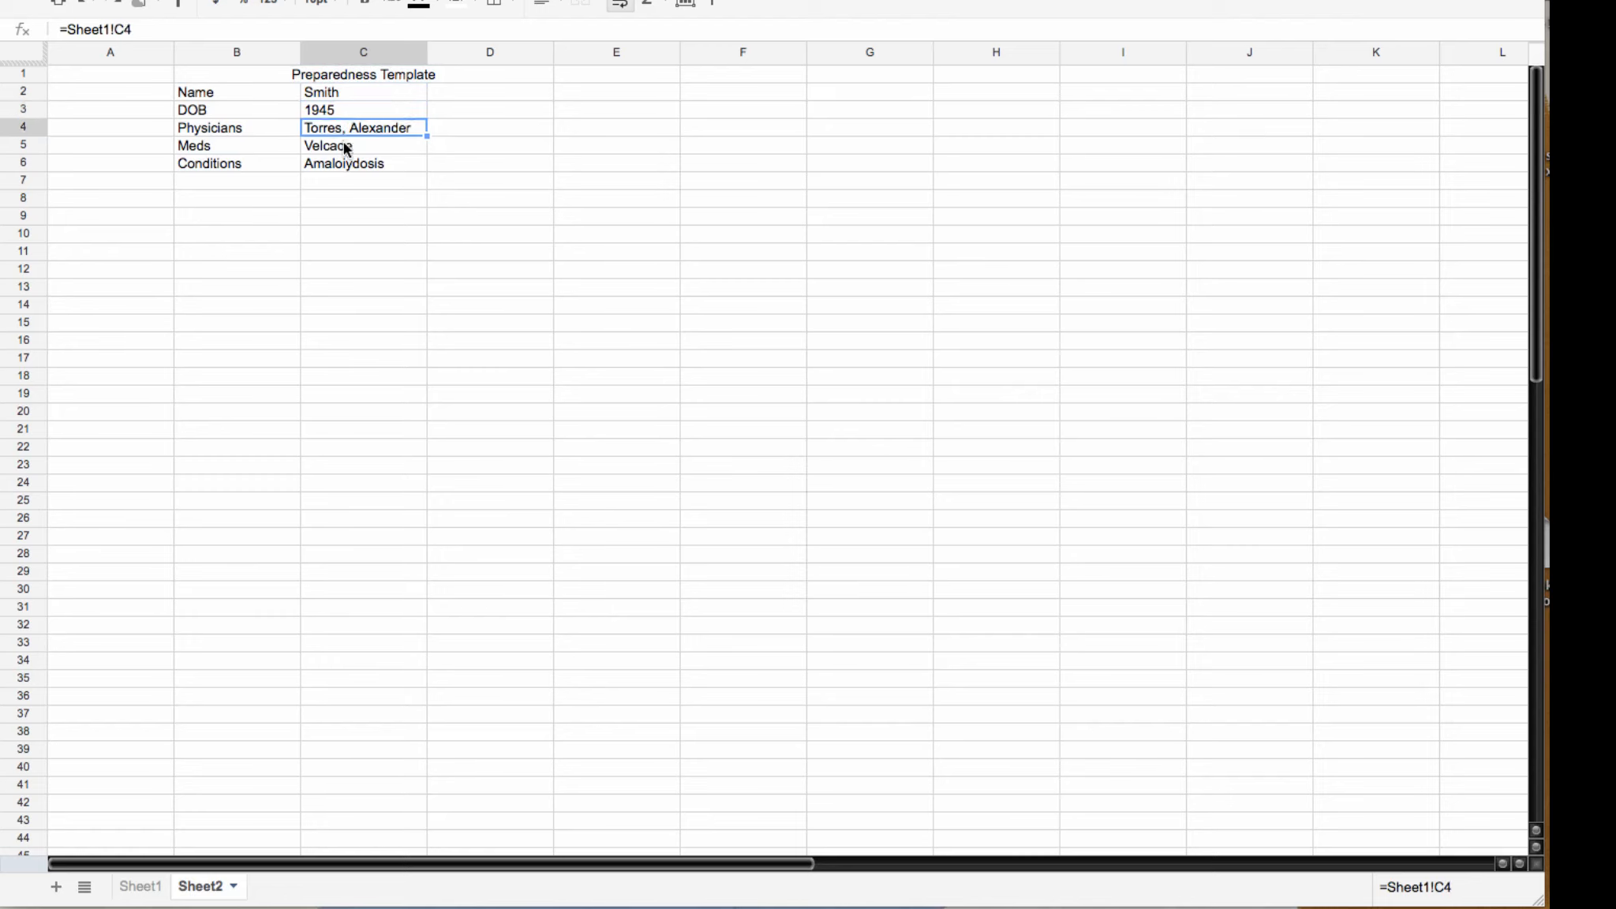
click(347, 147)
click(344, 164)
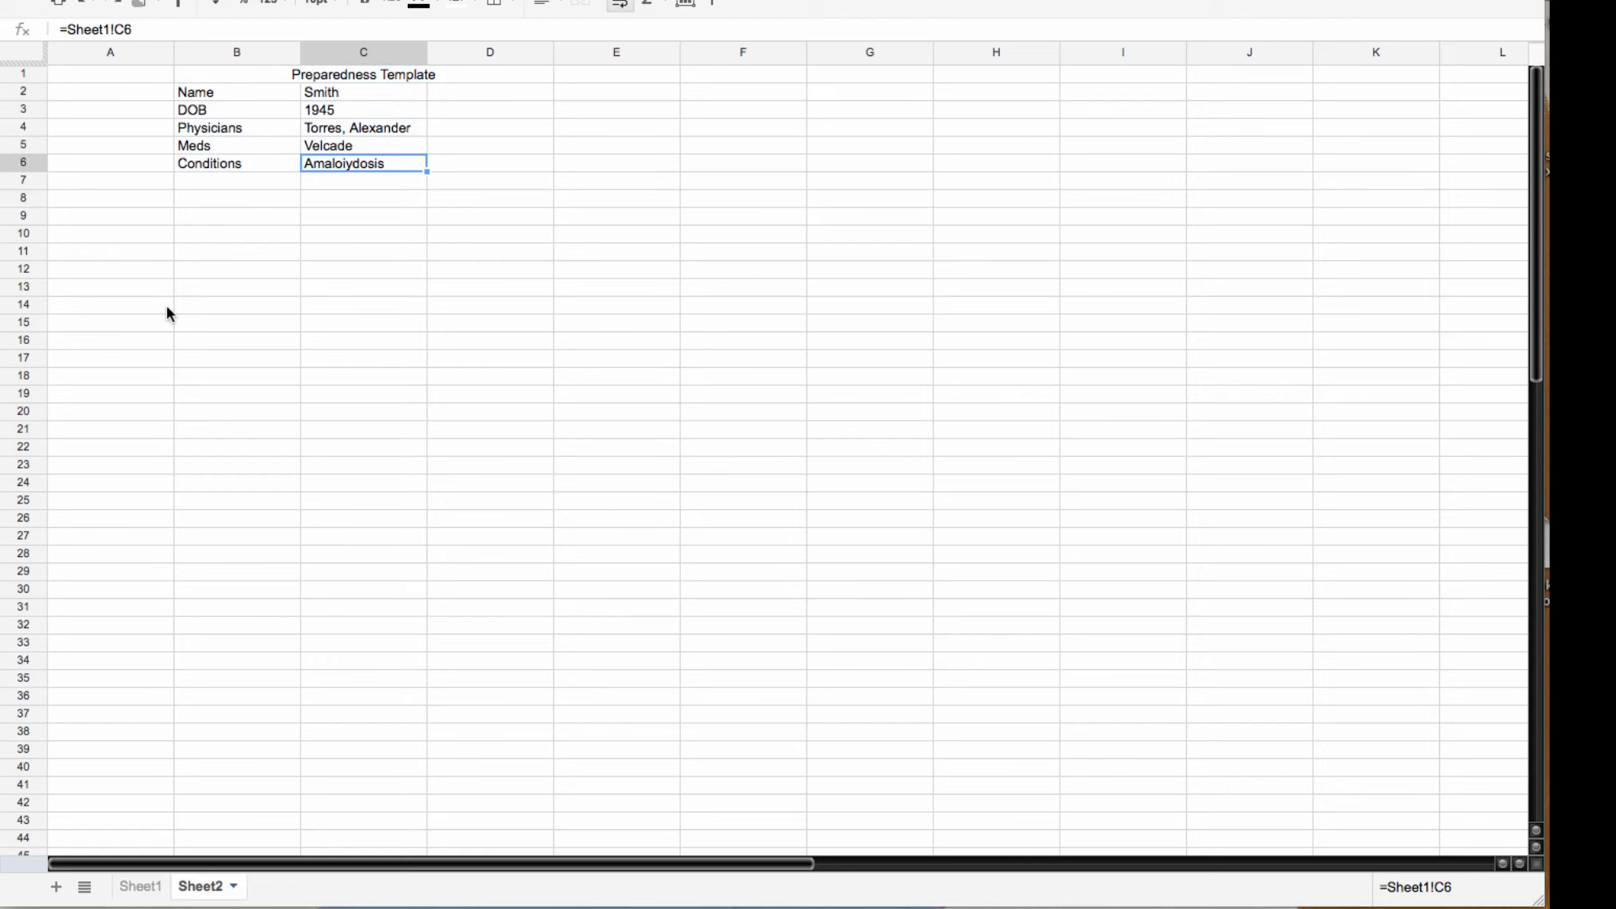
Step: Fill the C6, C5 and C4 links rightward through column K
drag(426, 171, 1366, 172)
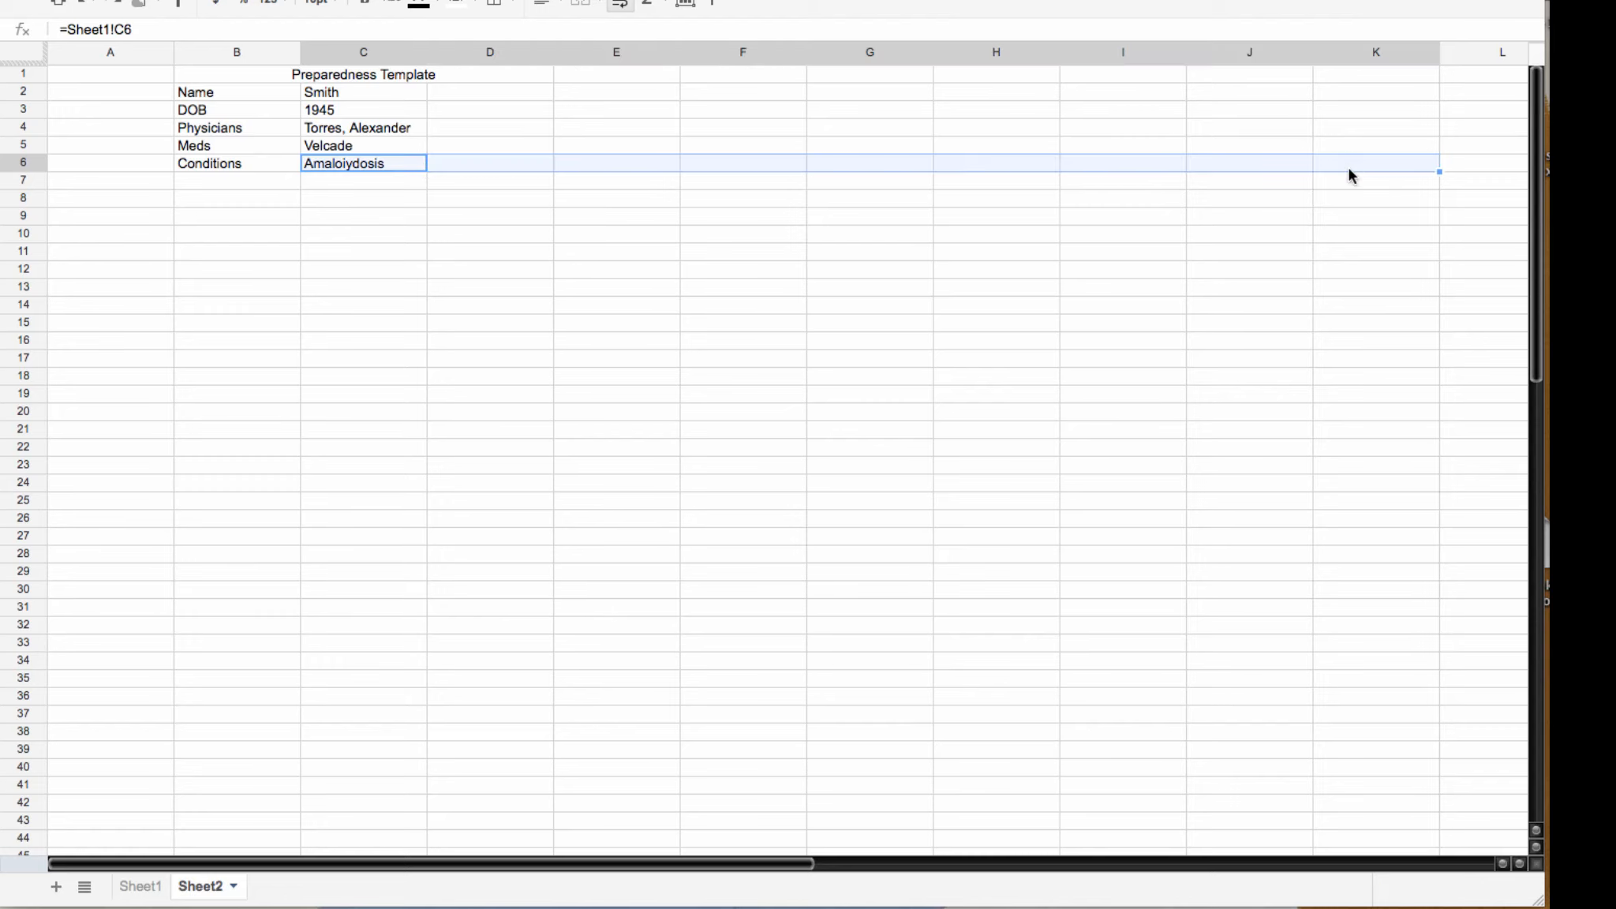
click(381, 142)
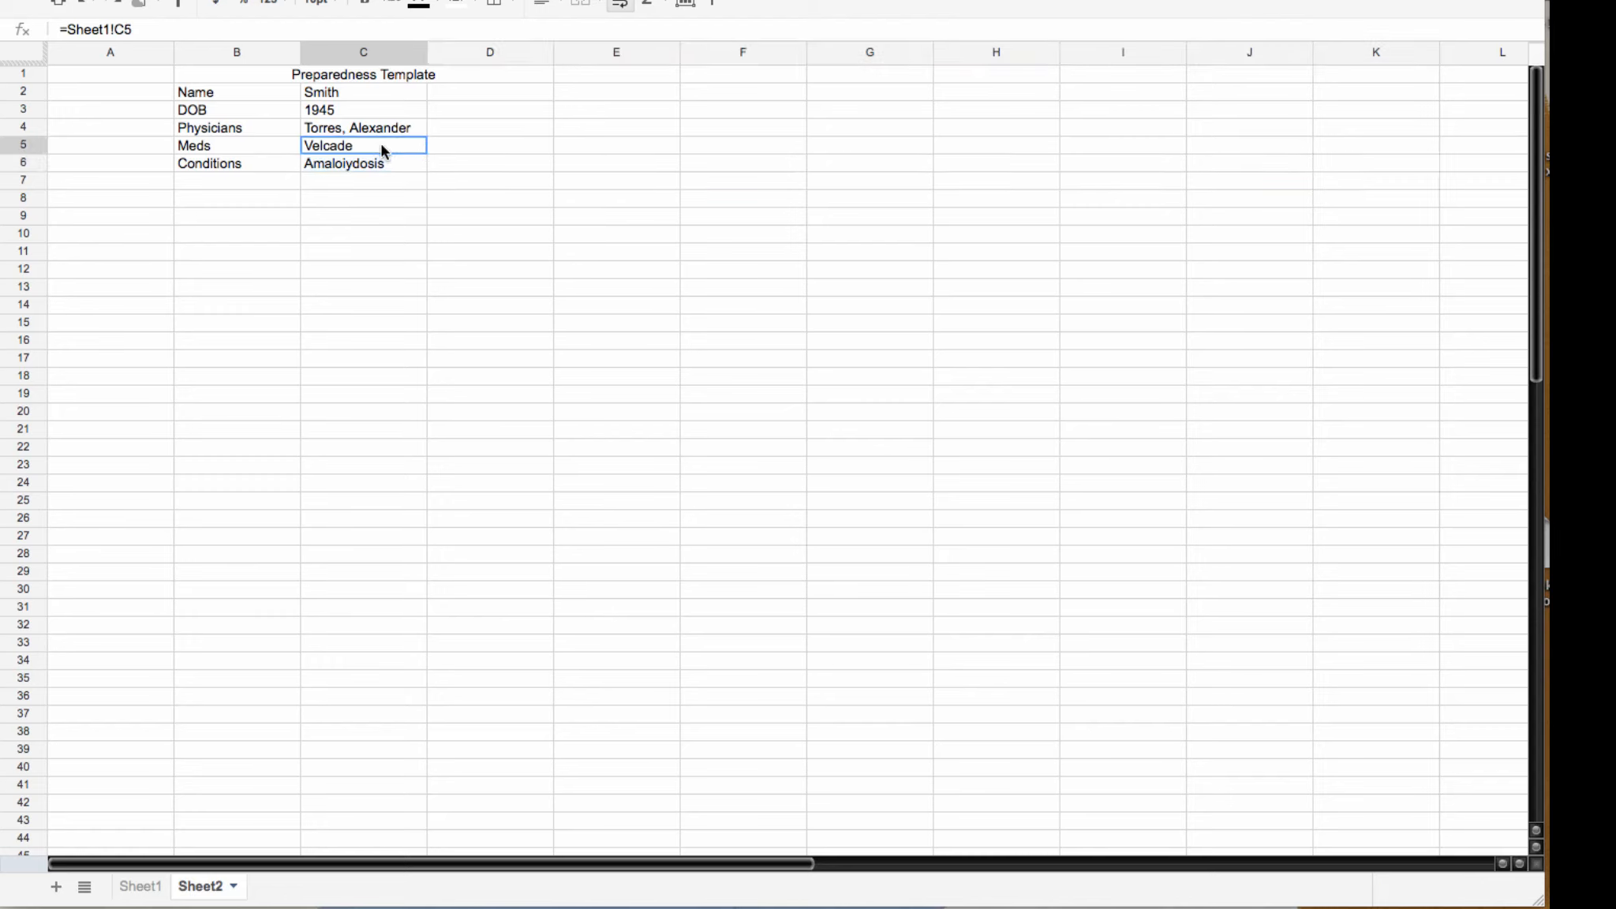
drag(427, 153, 1345, 150)
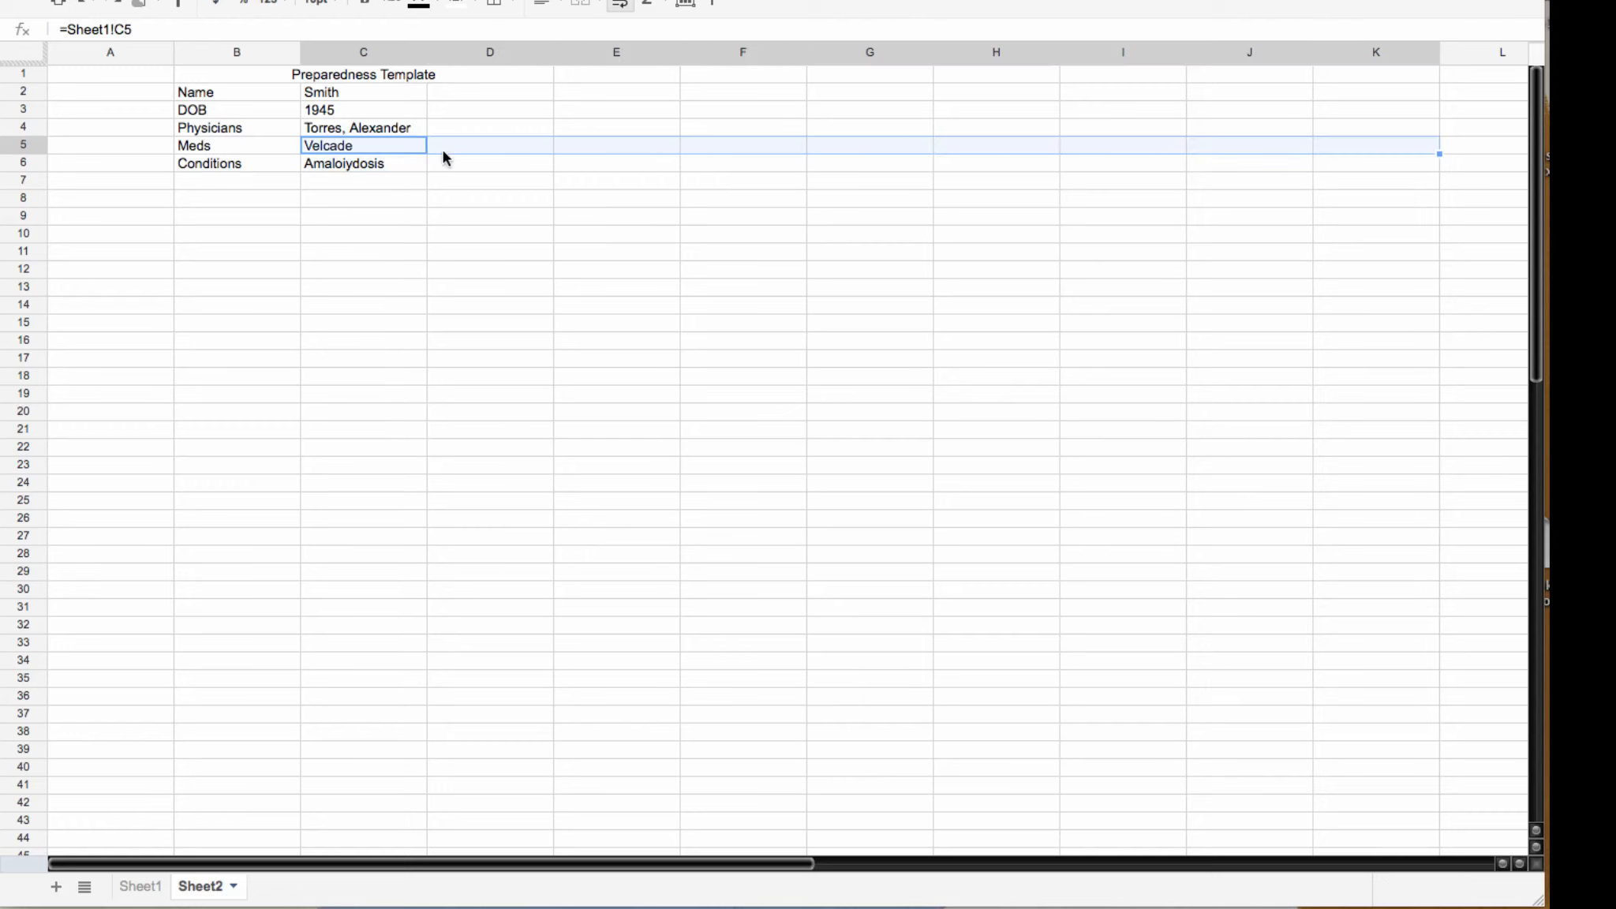
click(408, 130)
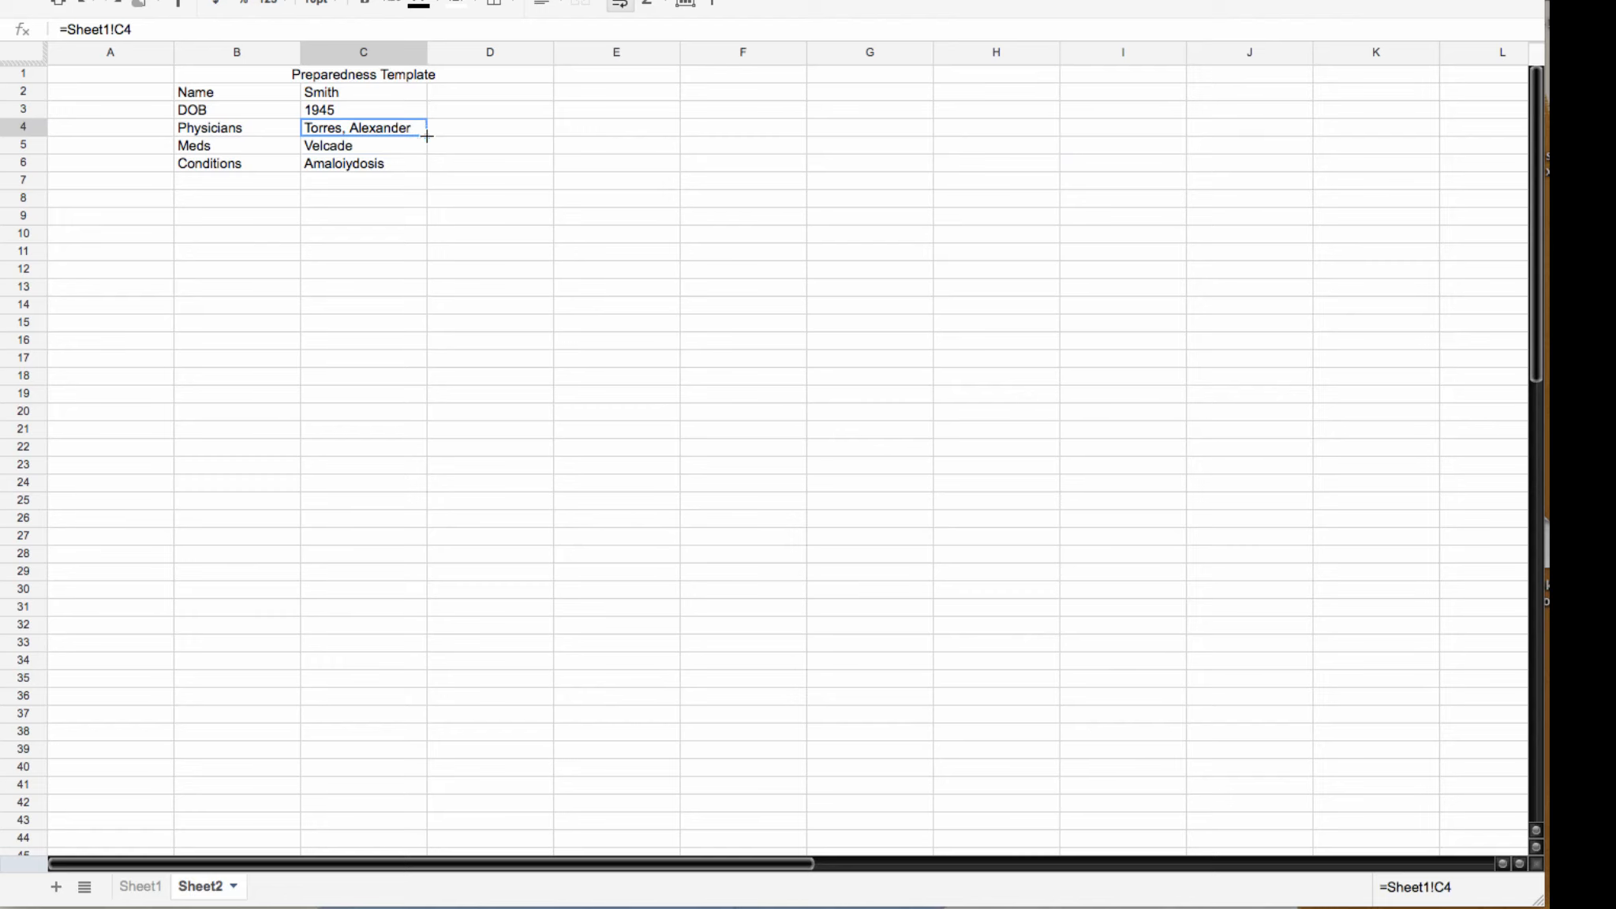
drag(426, 135, 1381, 138)
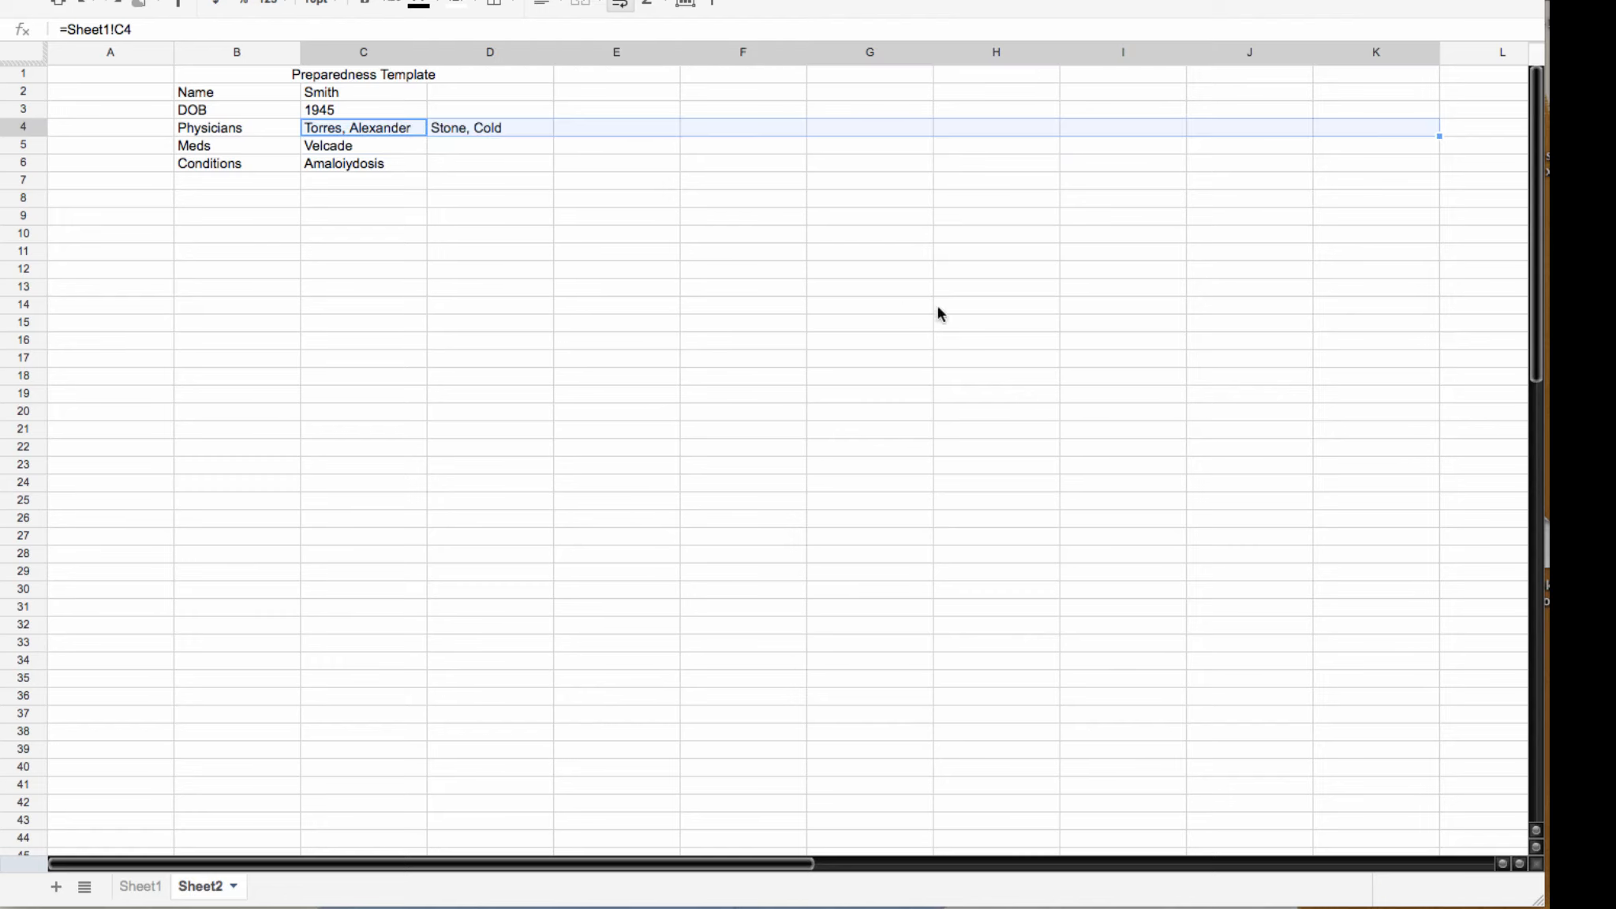
click(900, 305)
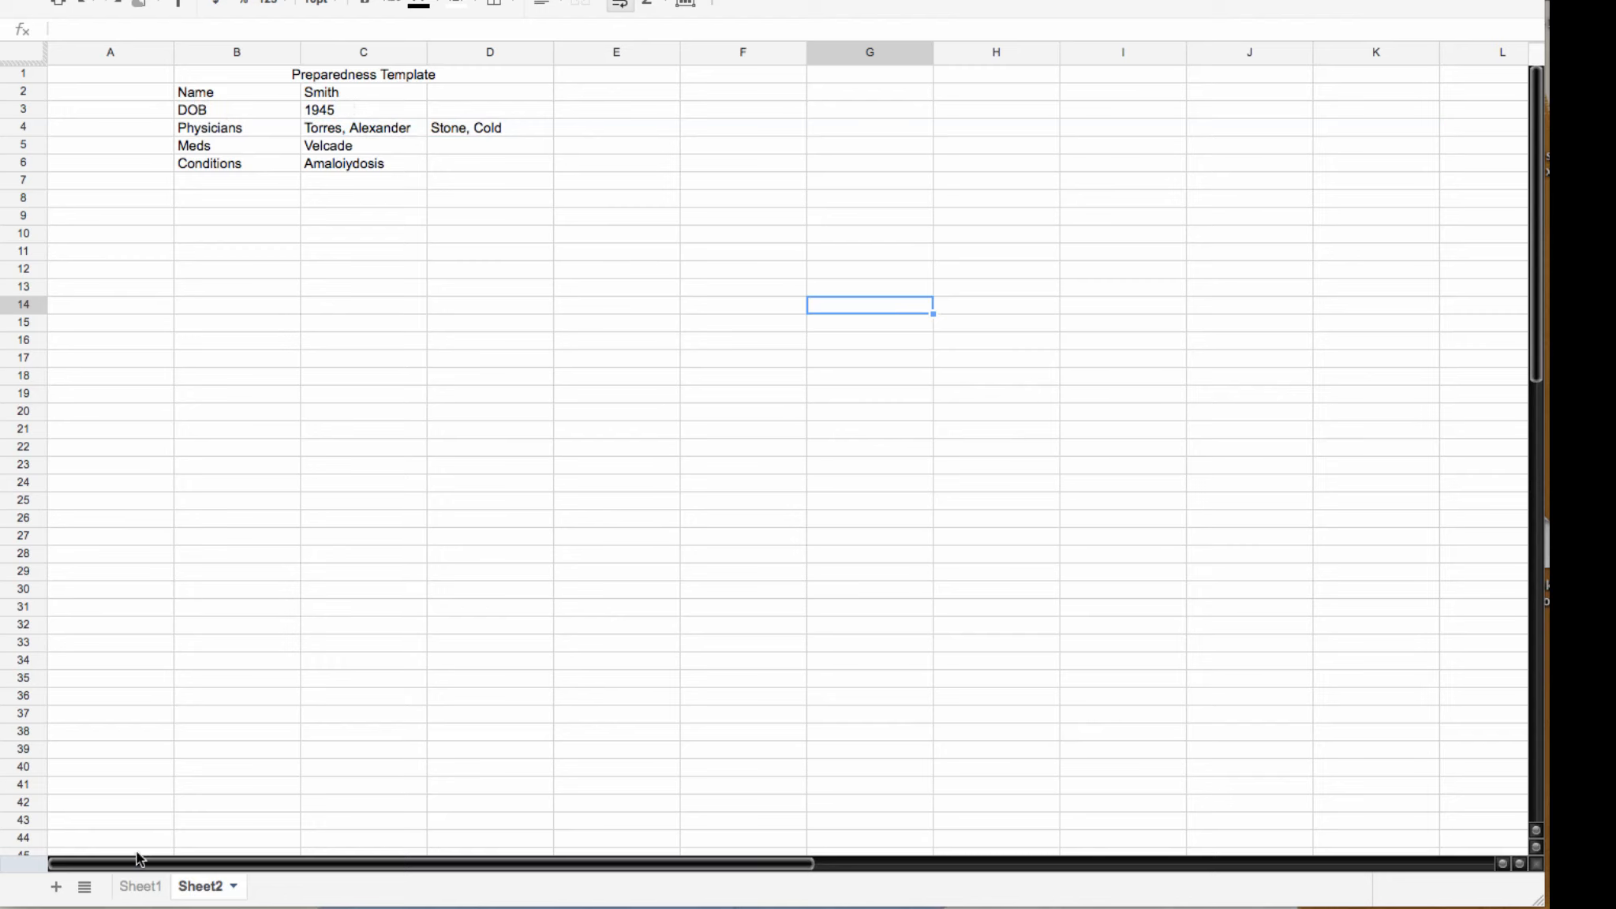
Step: Link Sheet2's A10 to Sheet1's Date label with an =Sheet1! formula
click(140, 888)
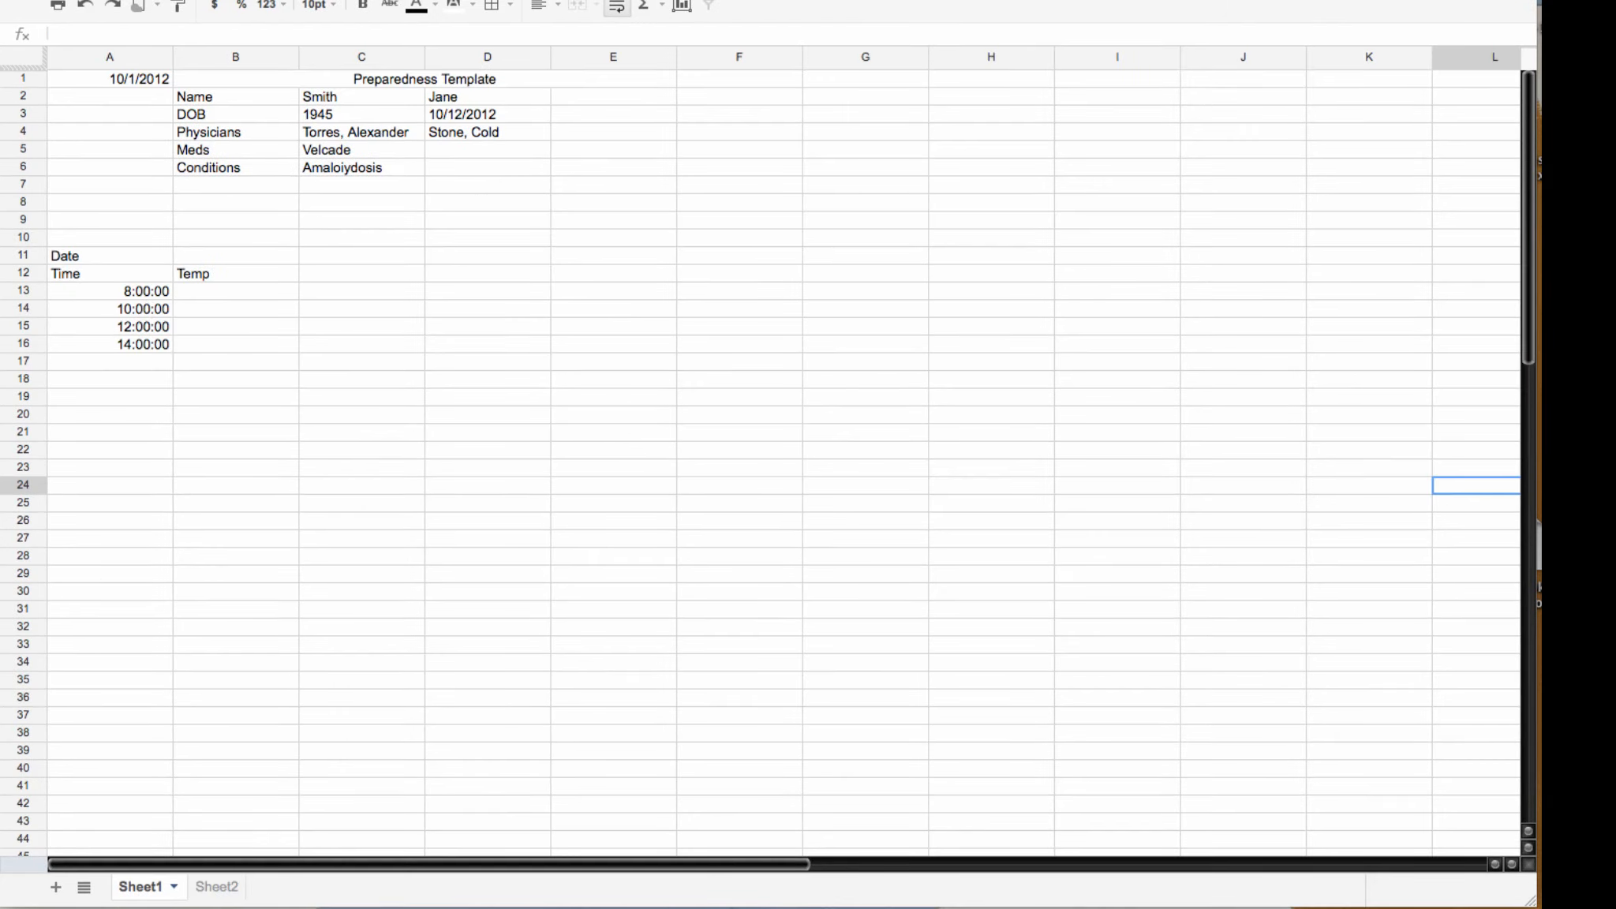
click(215, 890)
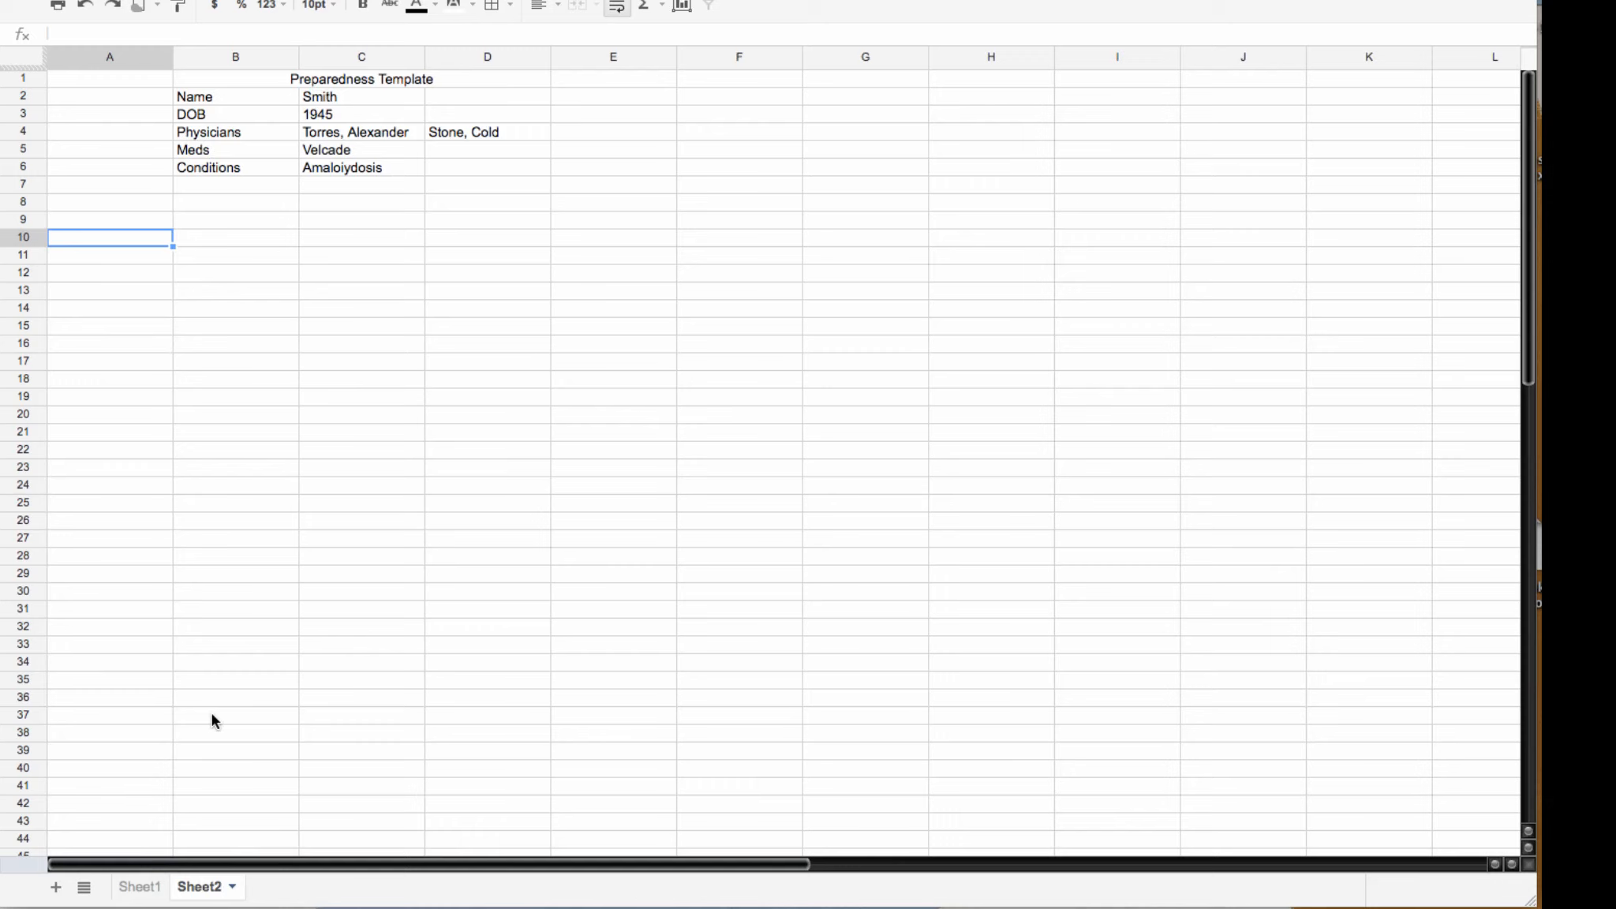
text(=)
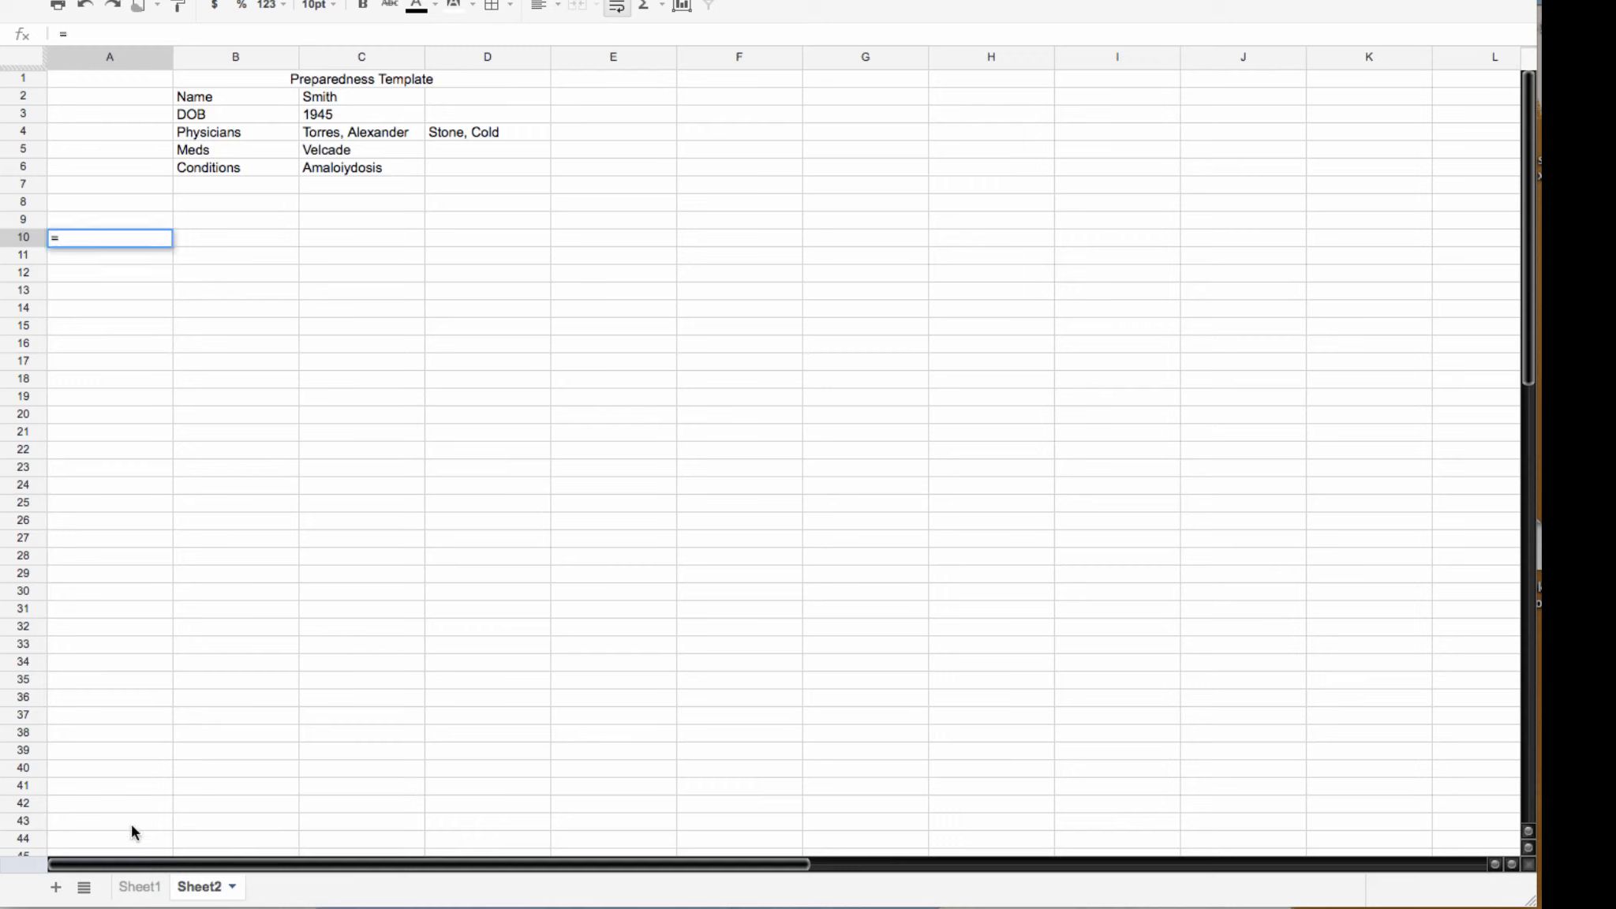
click(139, 887)
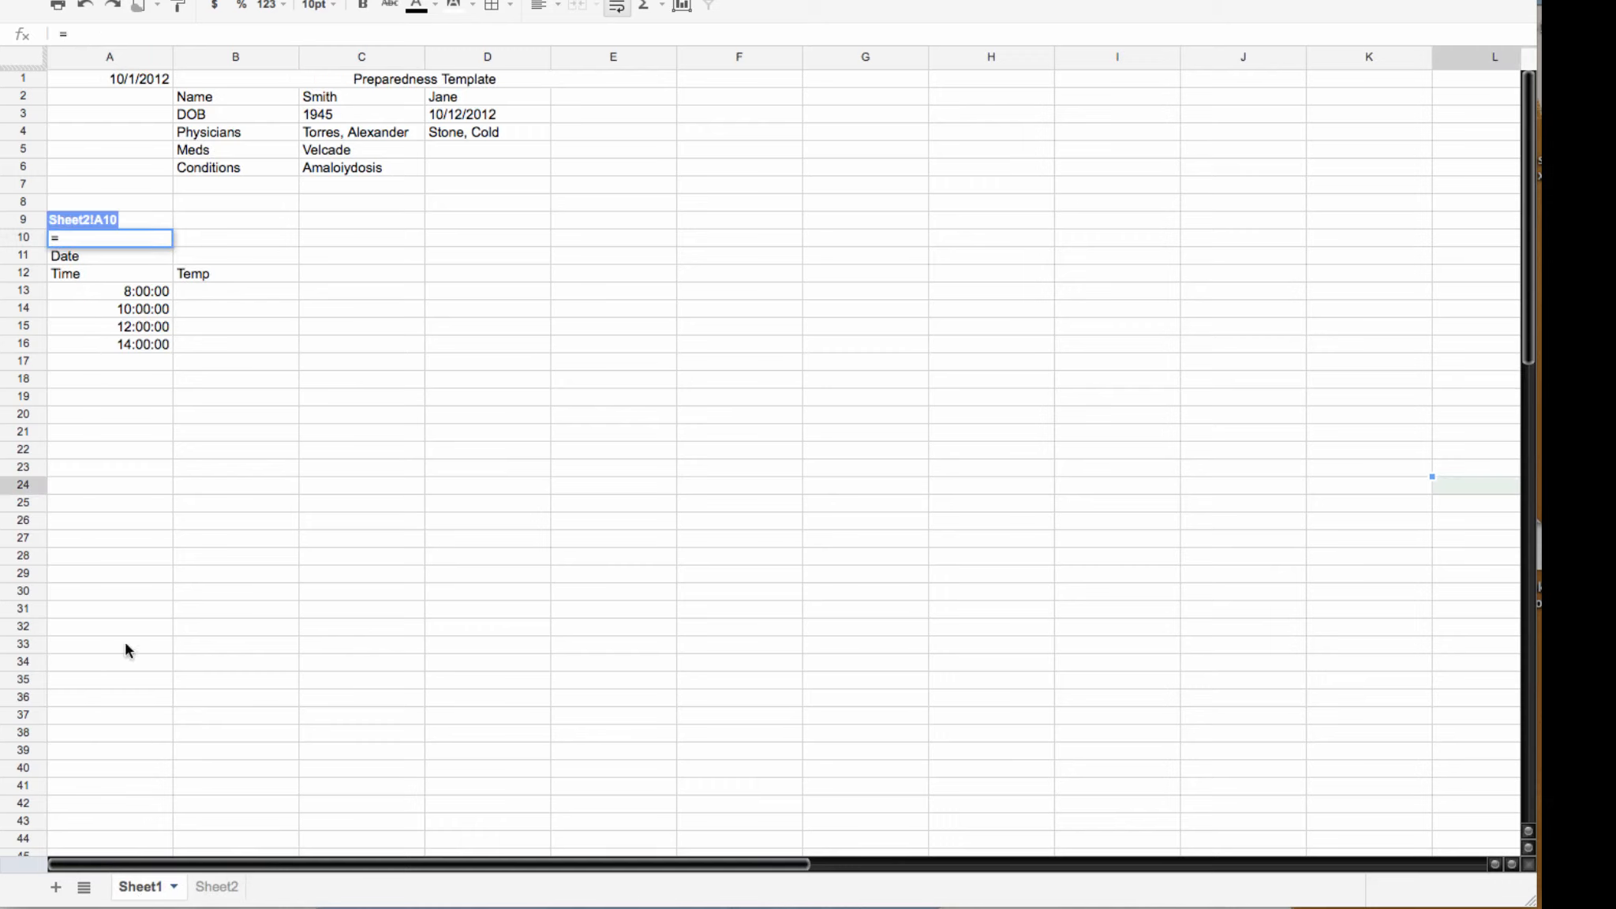
click(94, 261)
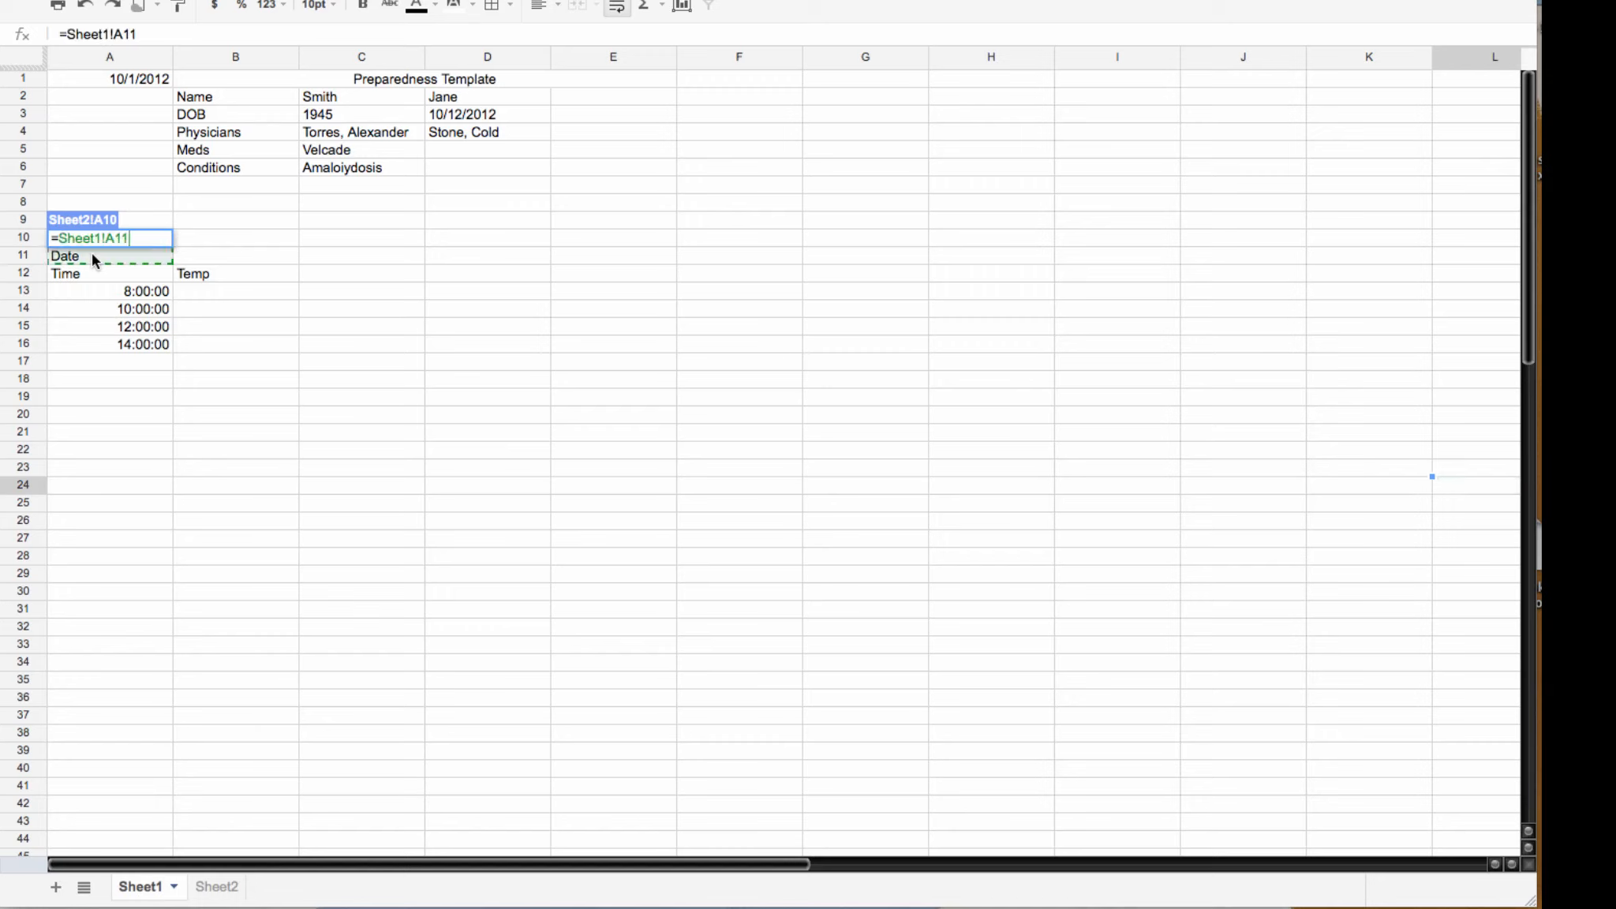
key(Return)
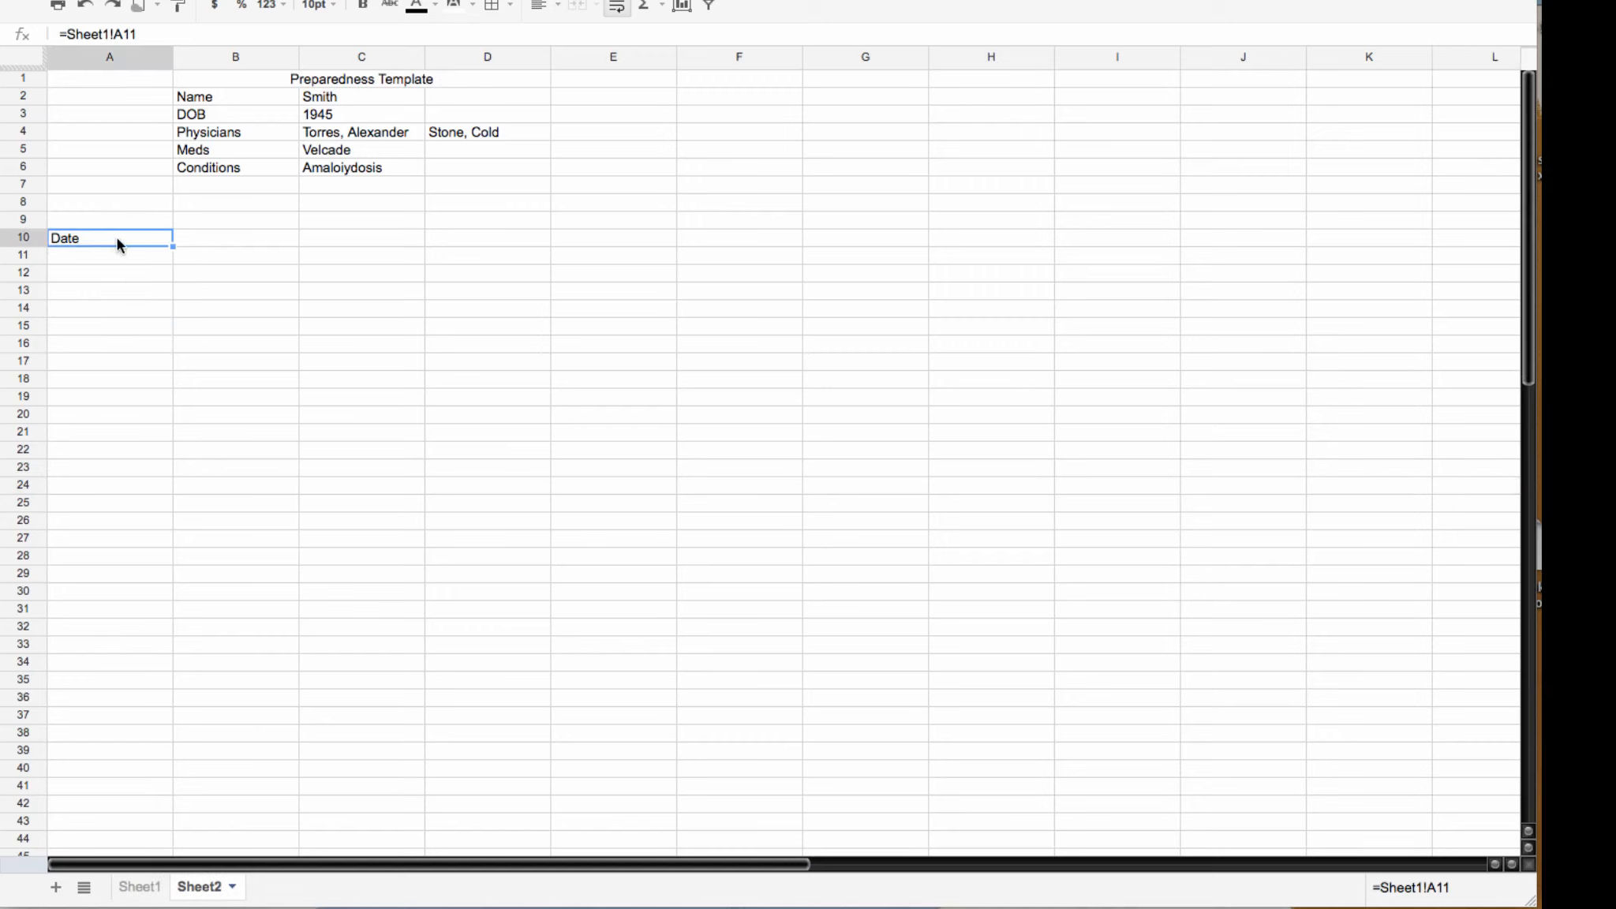
Step: Copy the link down column A and verify the linked 12:00:00 and 14:00:00 times
click(237, 240)
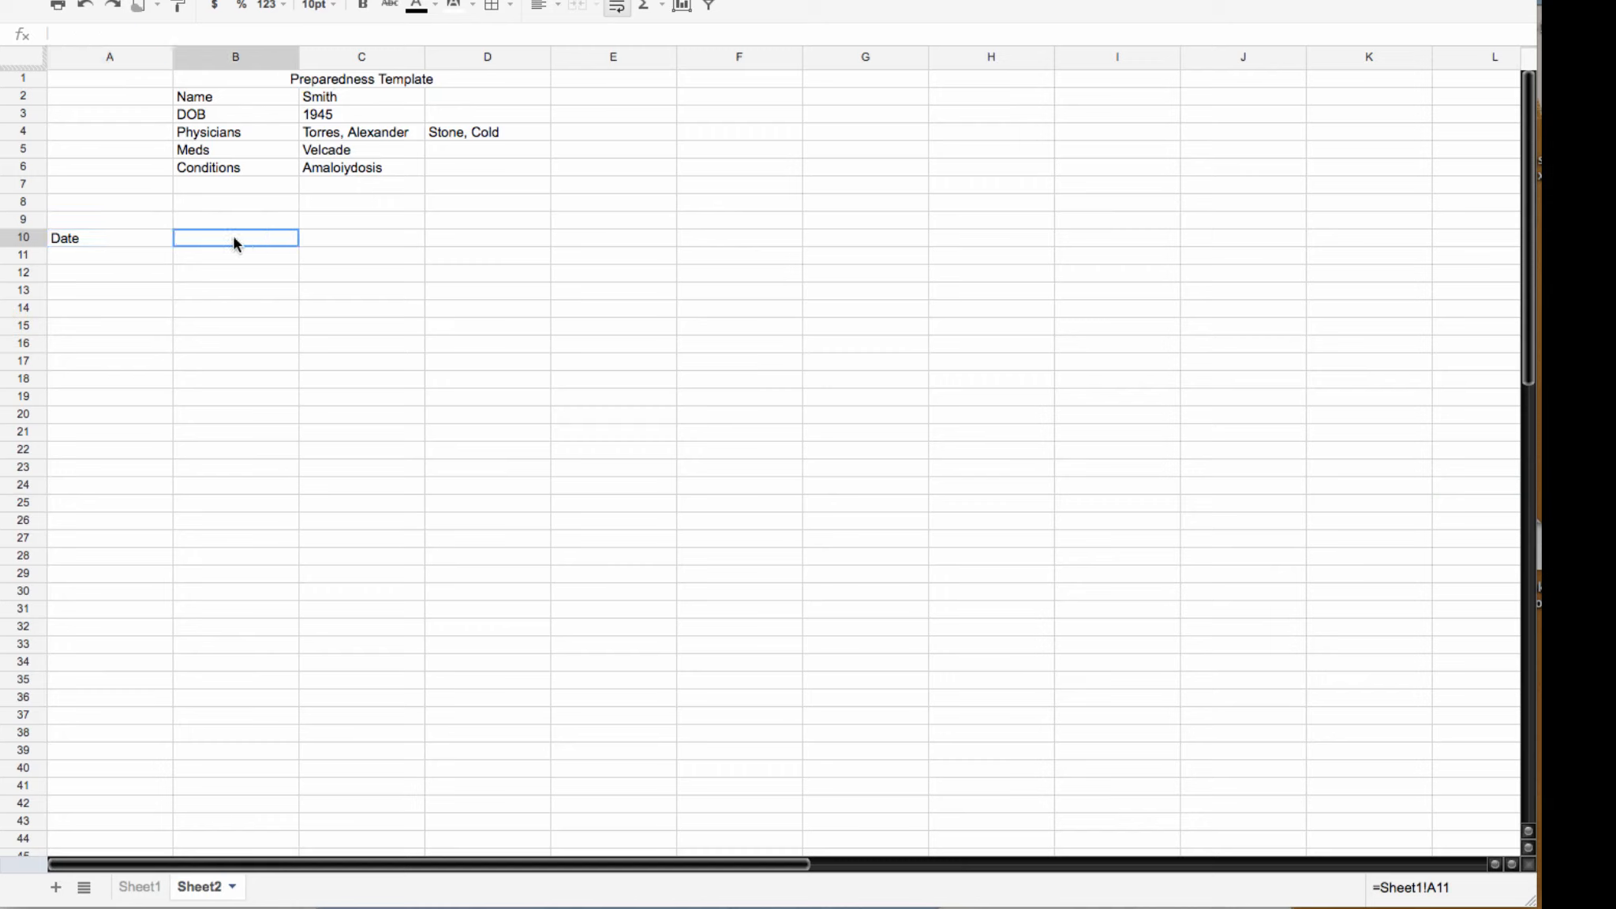
click(146, 243)
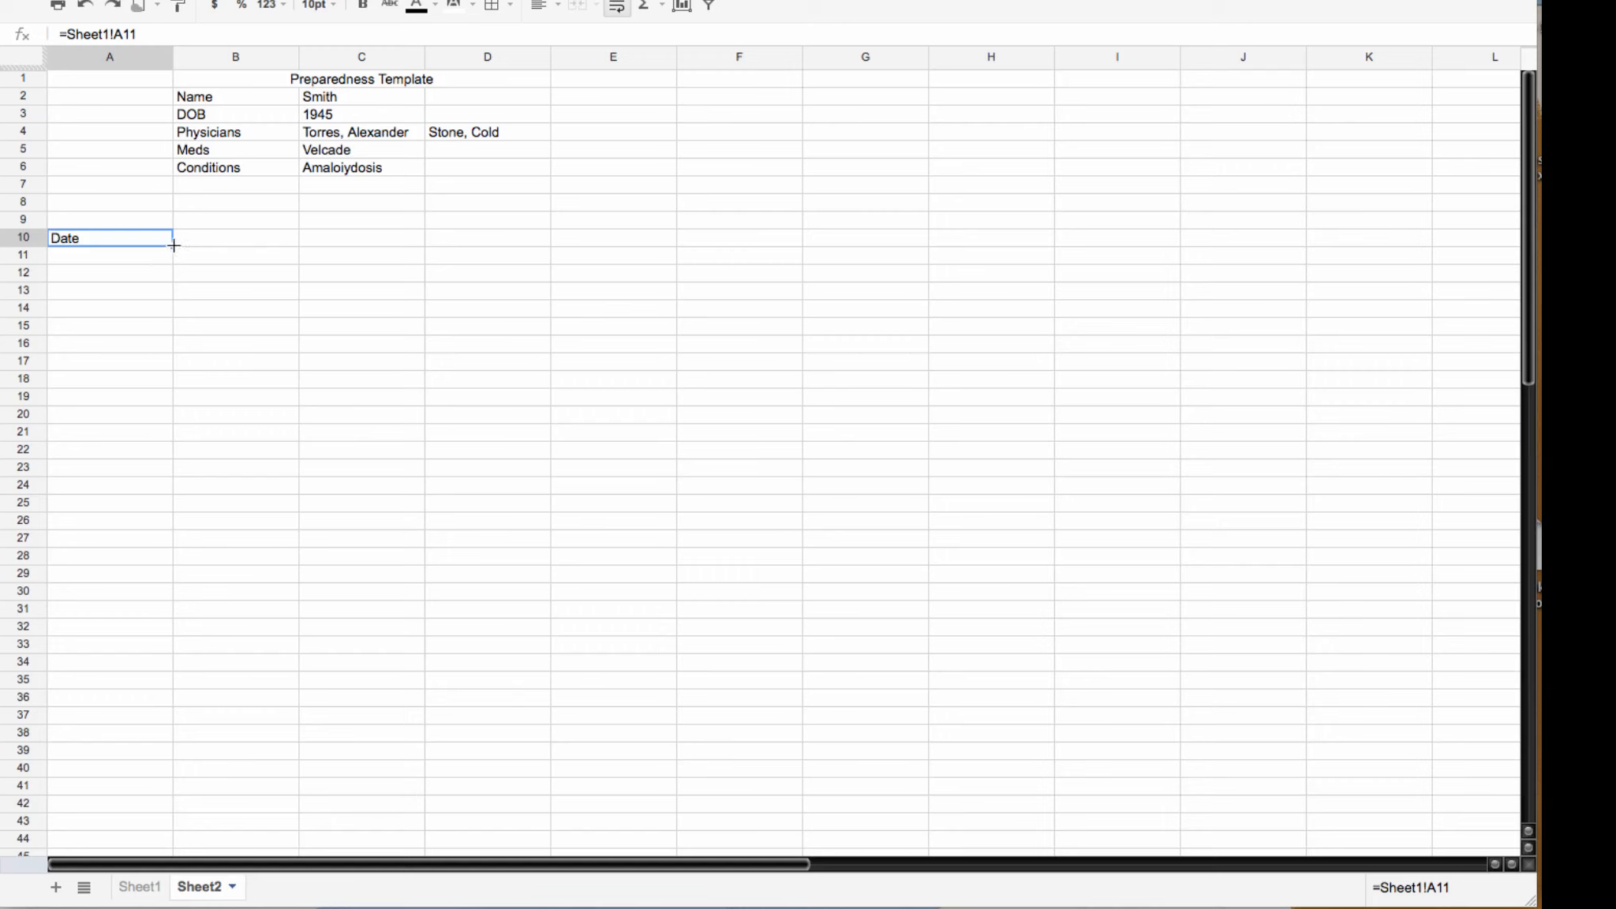
drag(172, 246, 172, 352)
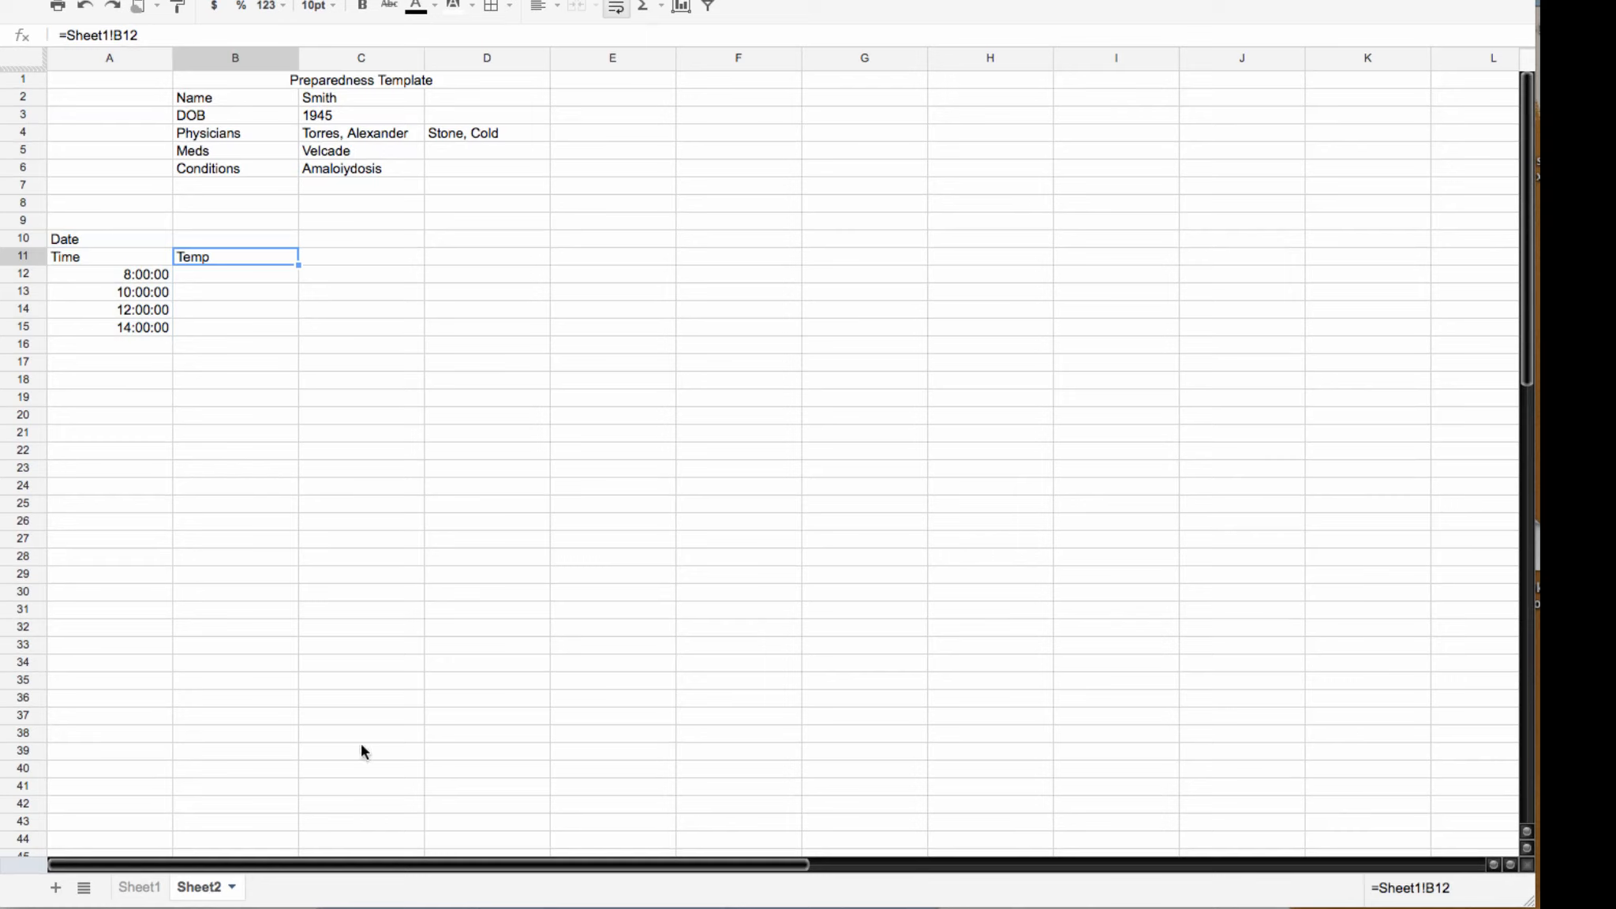
click(143, 328)
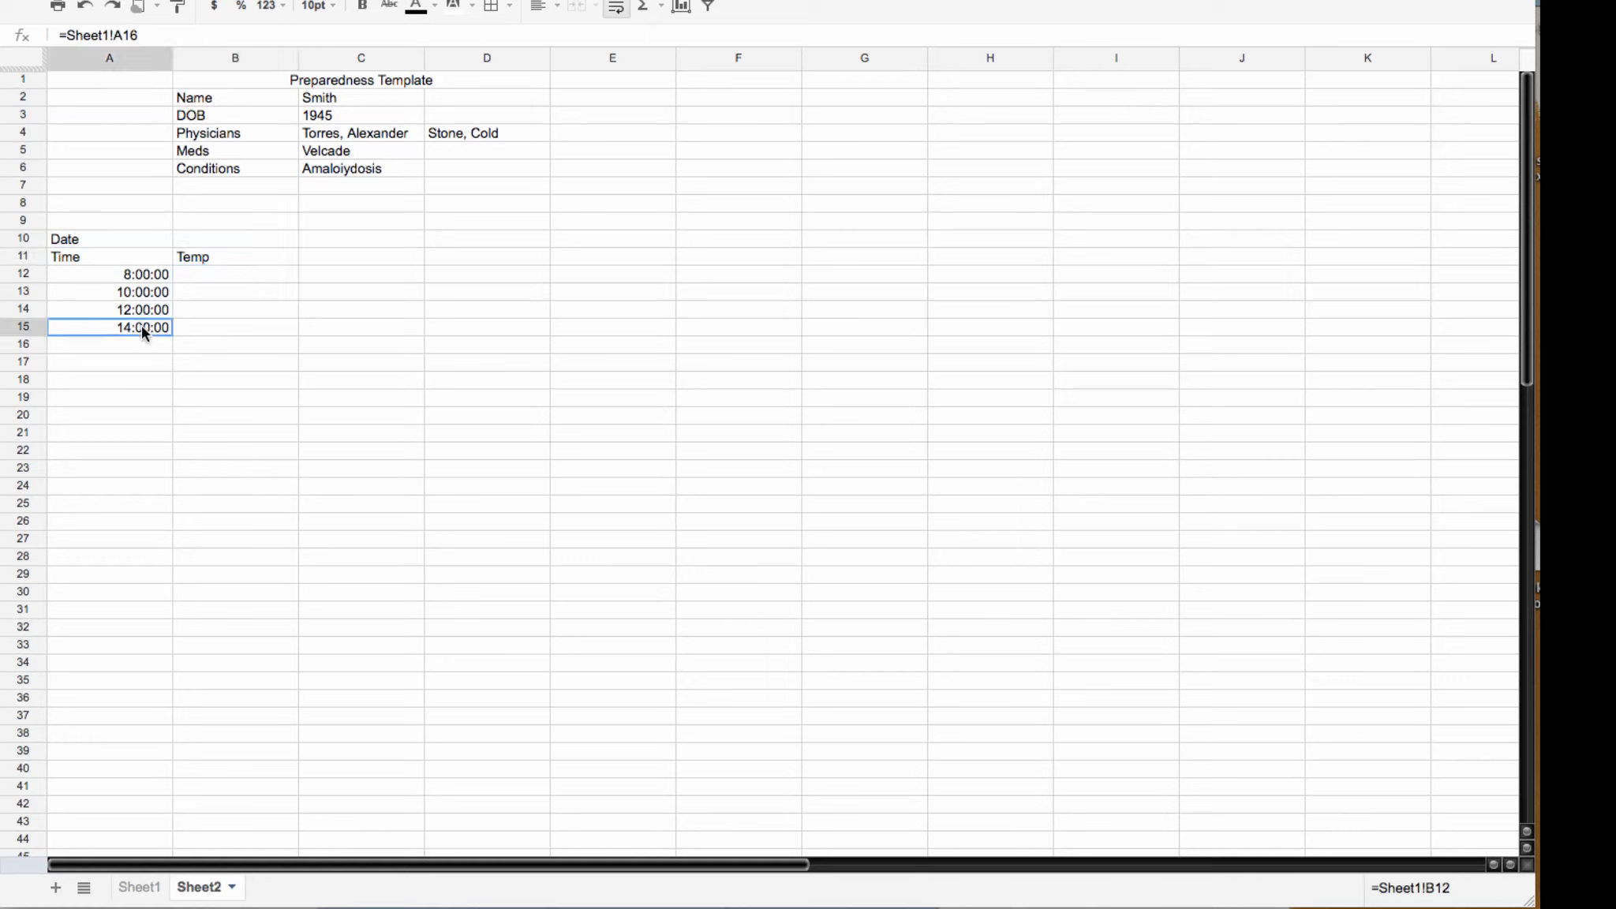
click(147, 311)
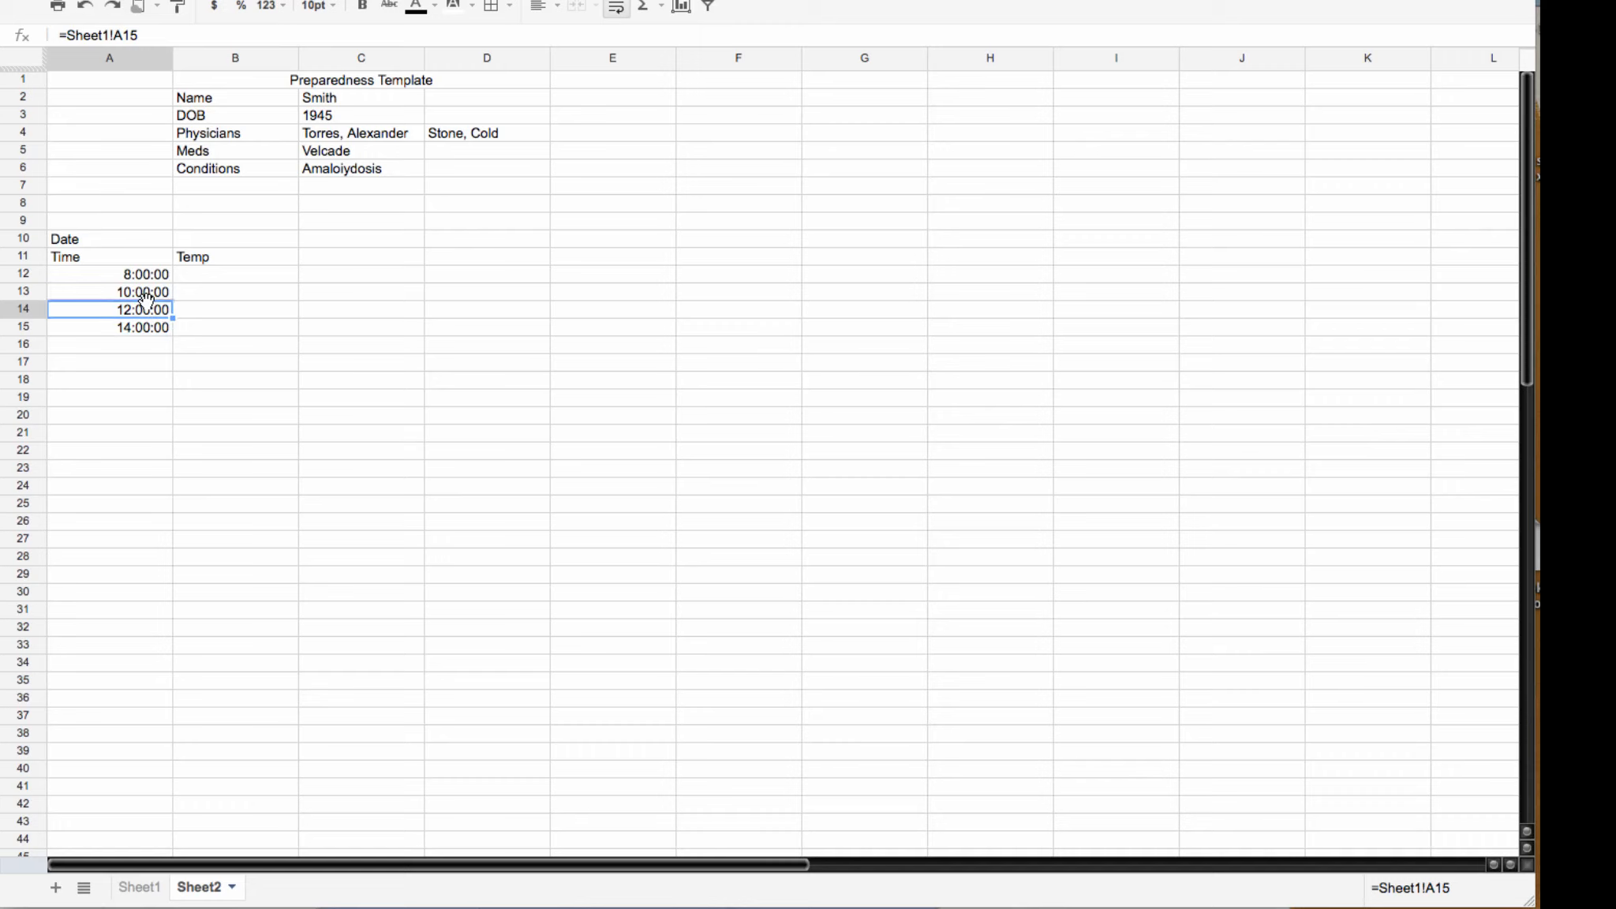
click(148, 276)
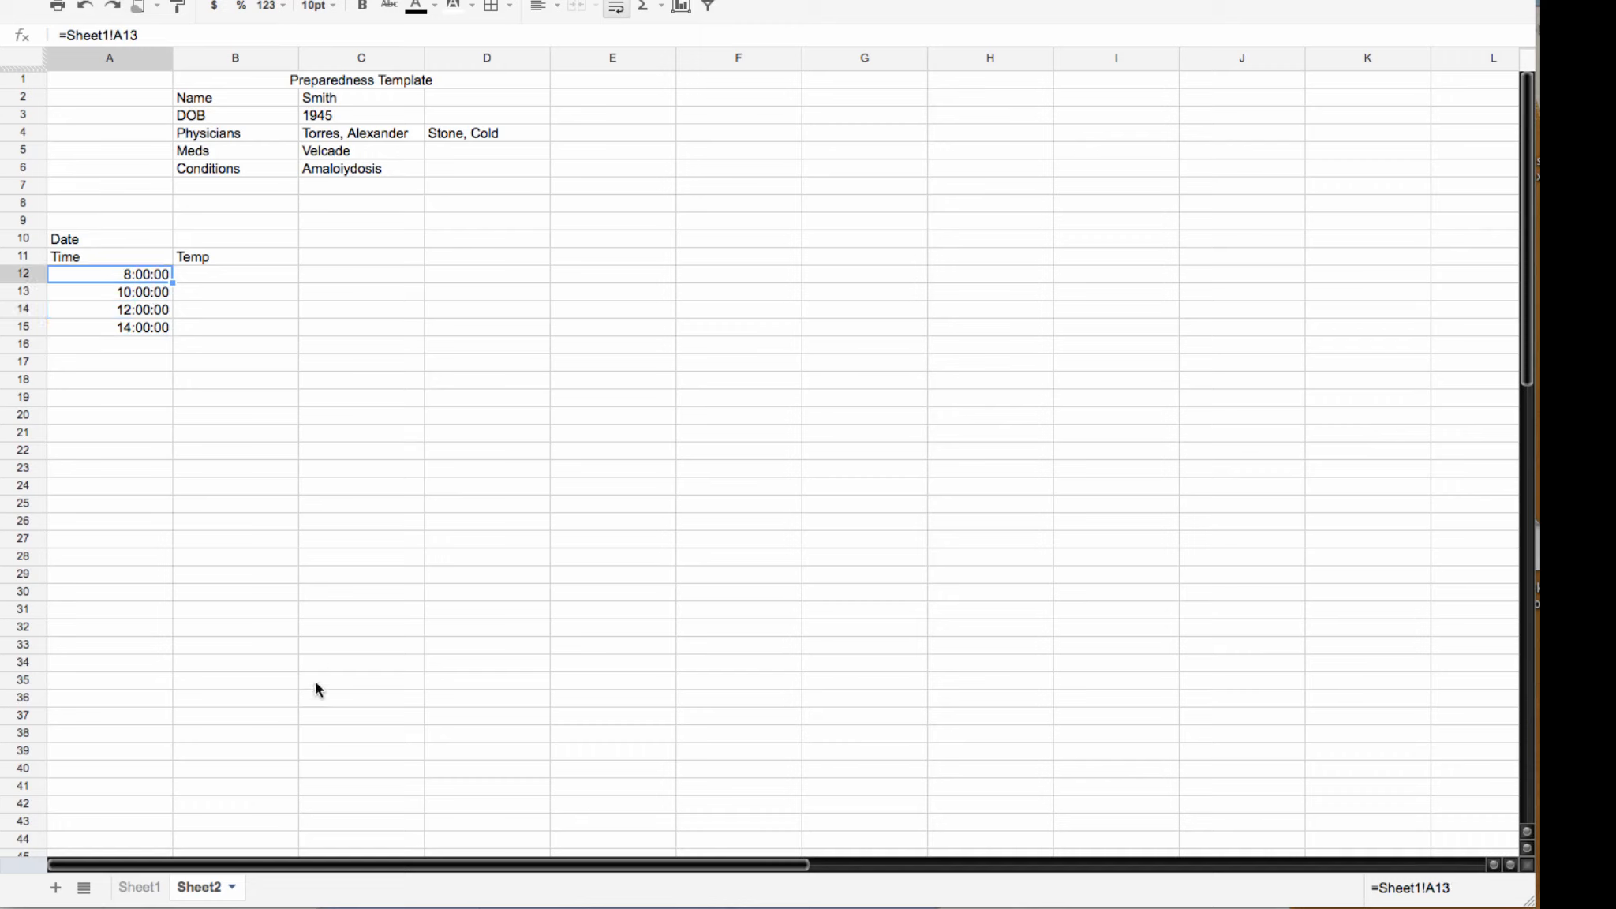
click(232, 887)
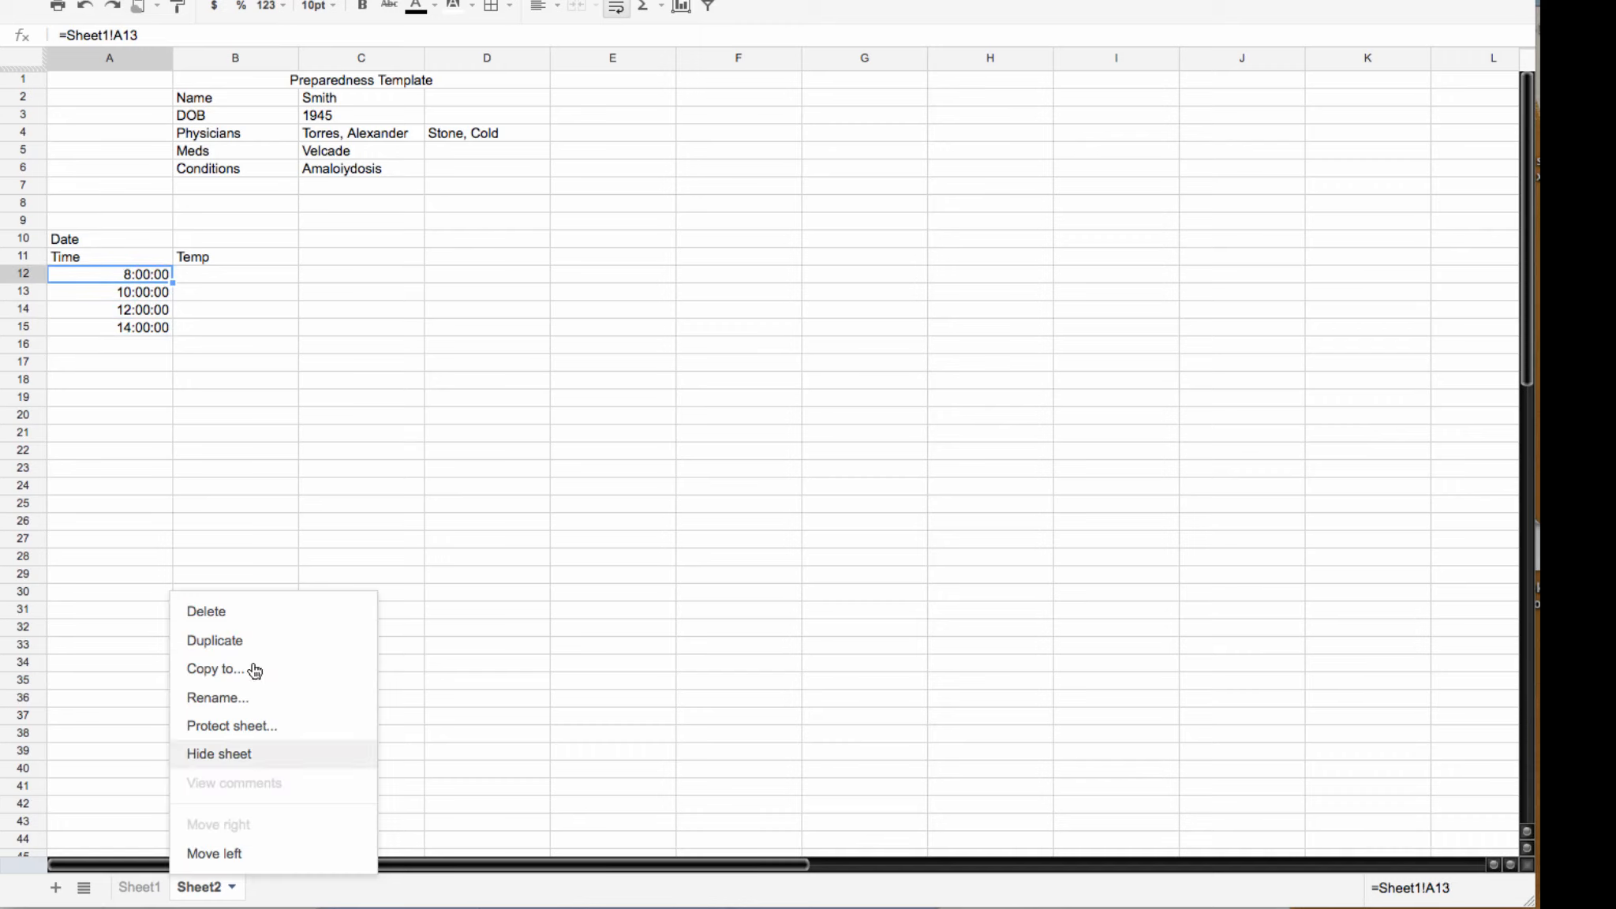
Step: Duplicate Sheet2 and rename the copy from 'Copy of Sheet2' to Sheet3
click(233, 640)
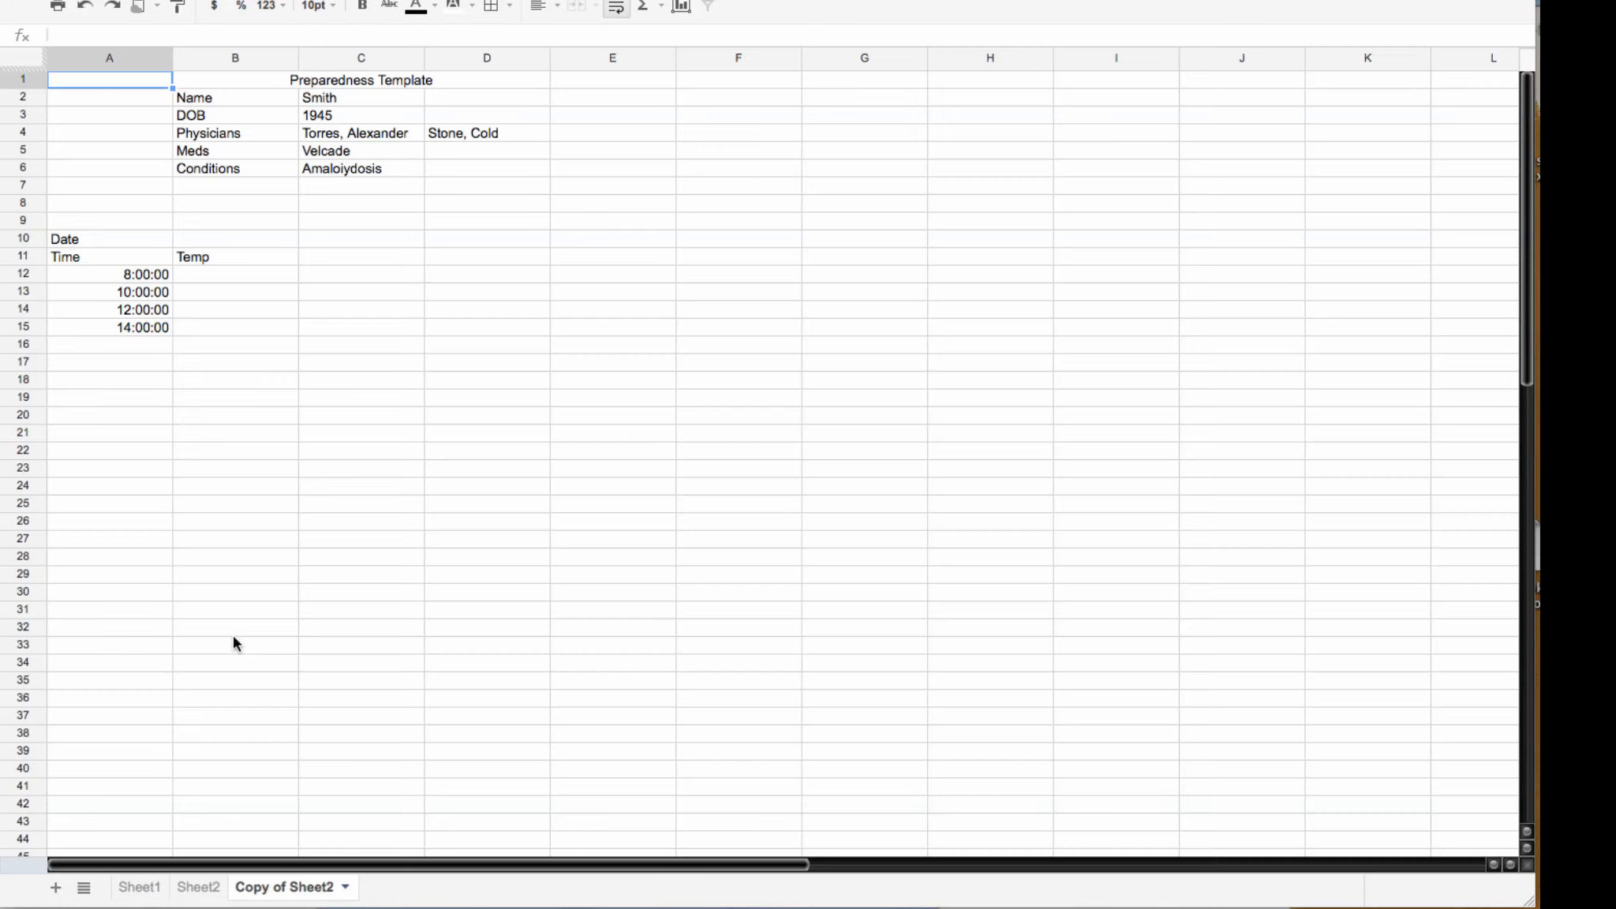
click(345, 887)
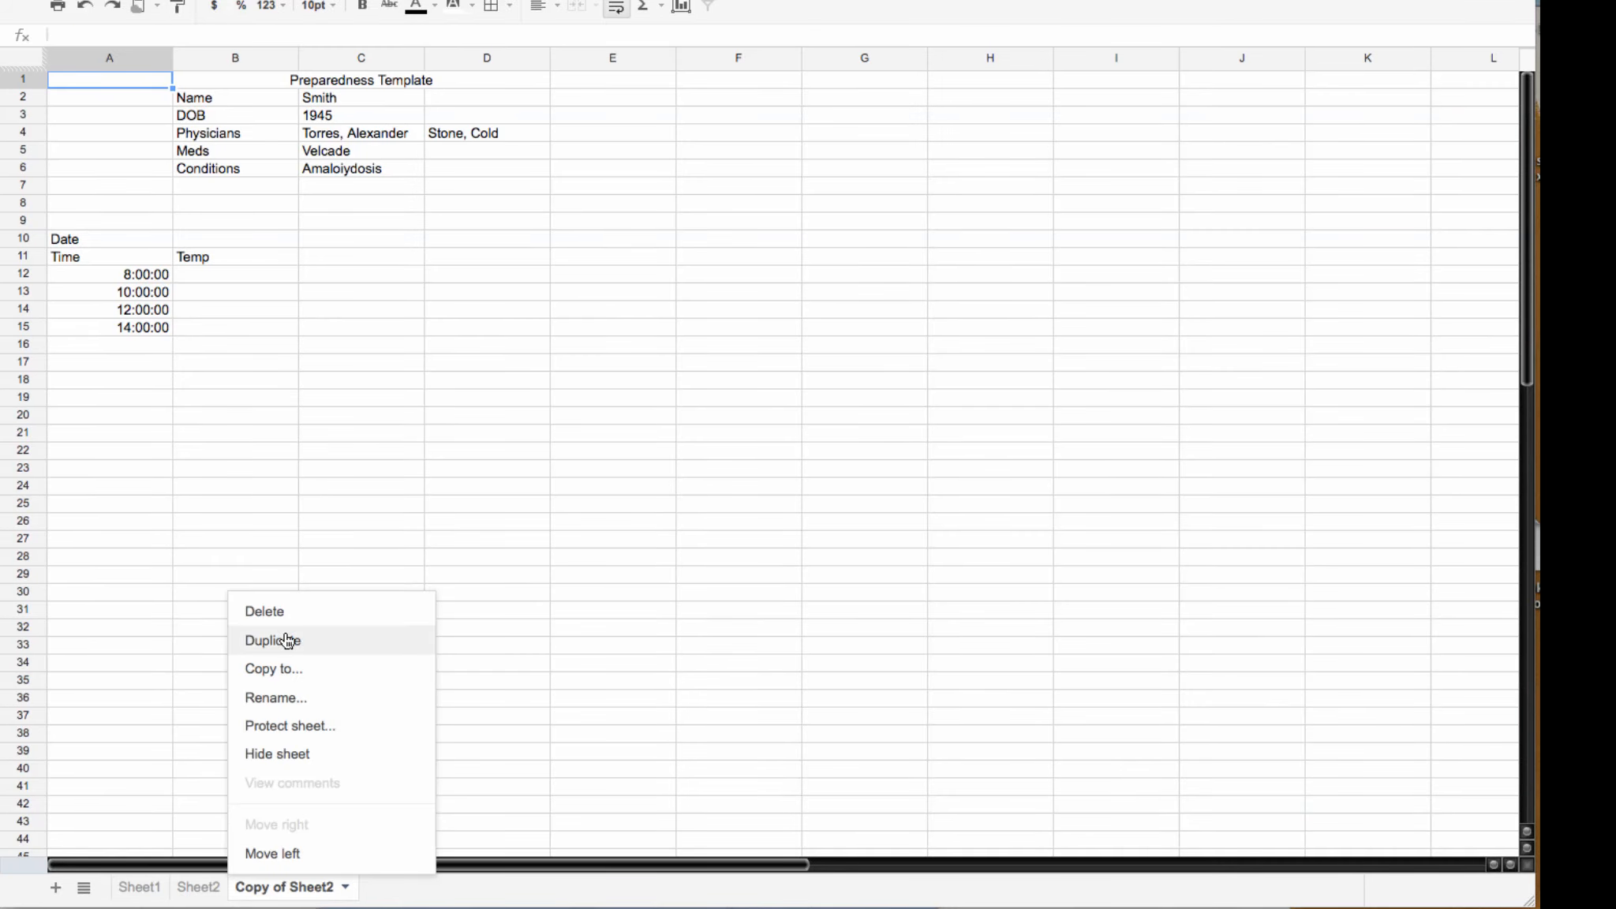
click(267, 699)
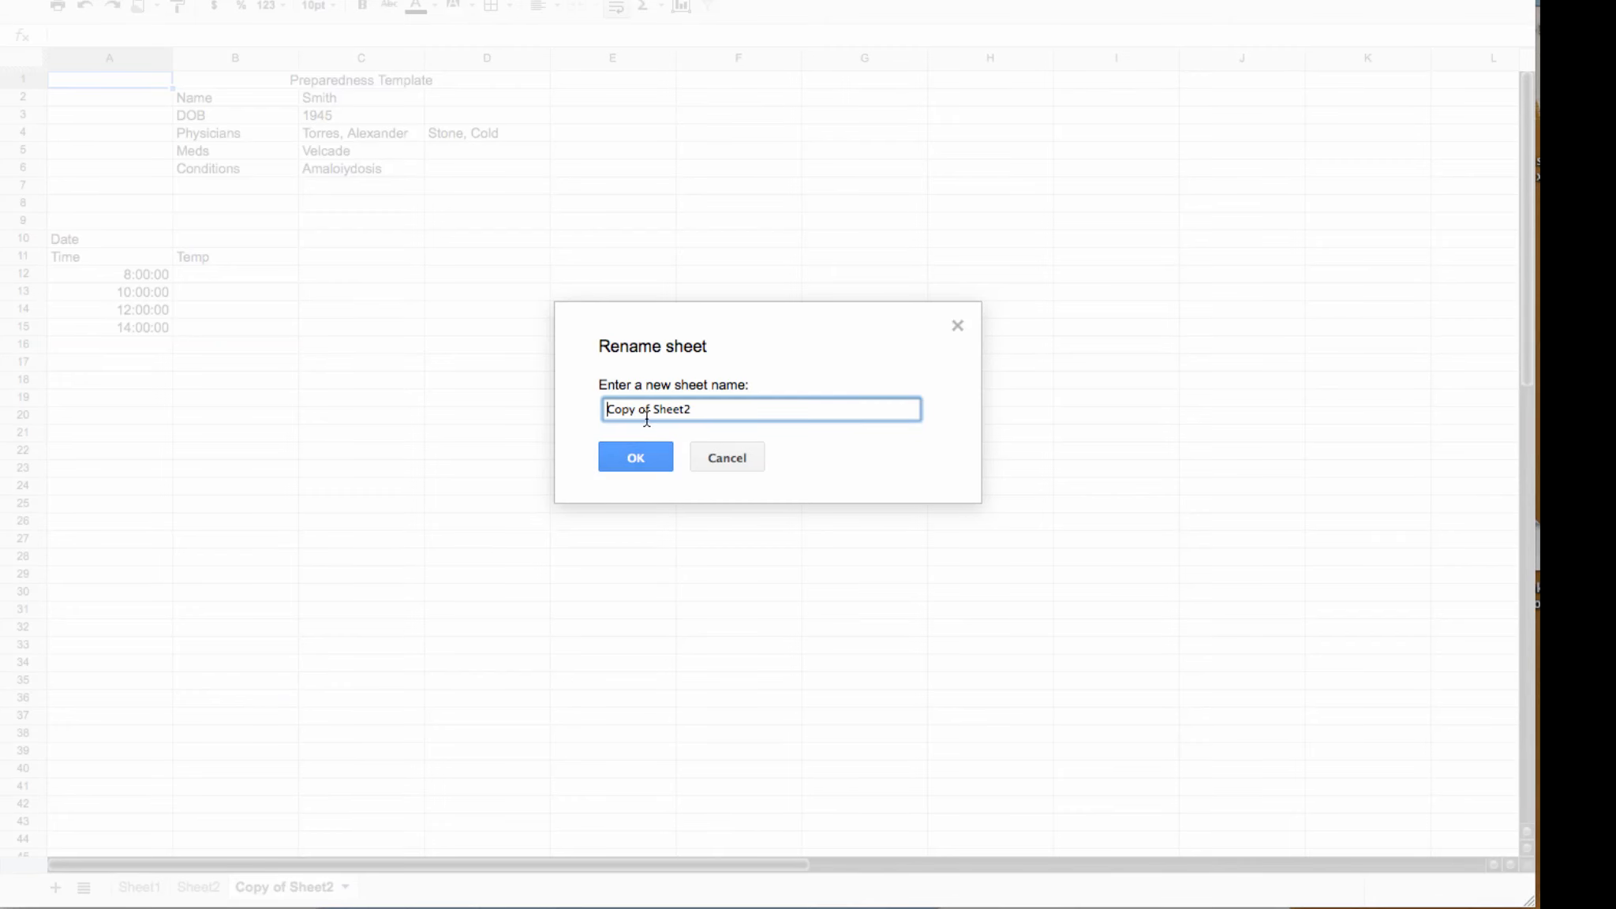
mouse_move(651, 409)
mouse_down()
mouse_move(577, 408)
mouse_move(652, 410)
mouse_up()
key(BackSpace)
text(3)
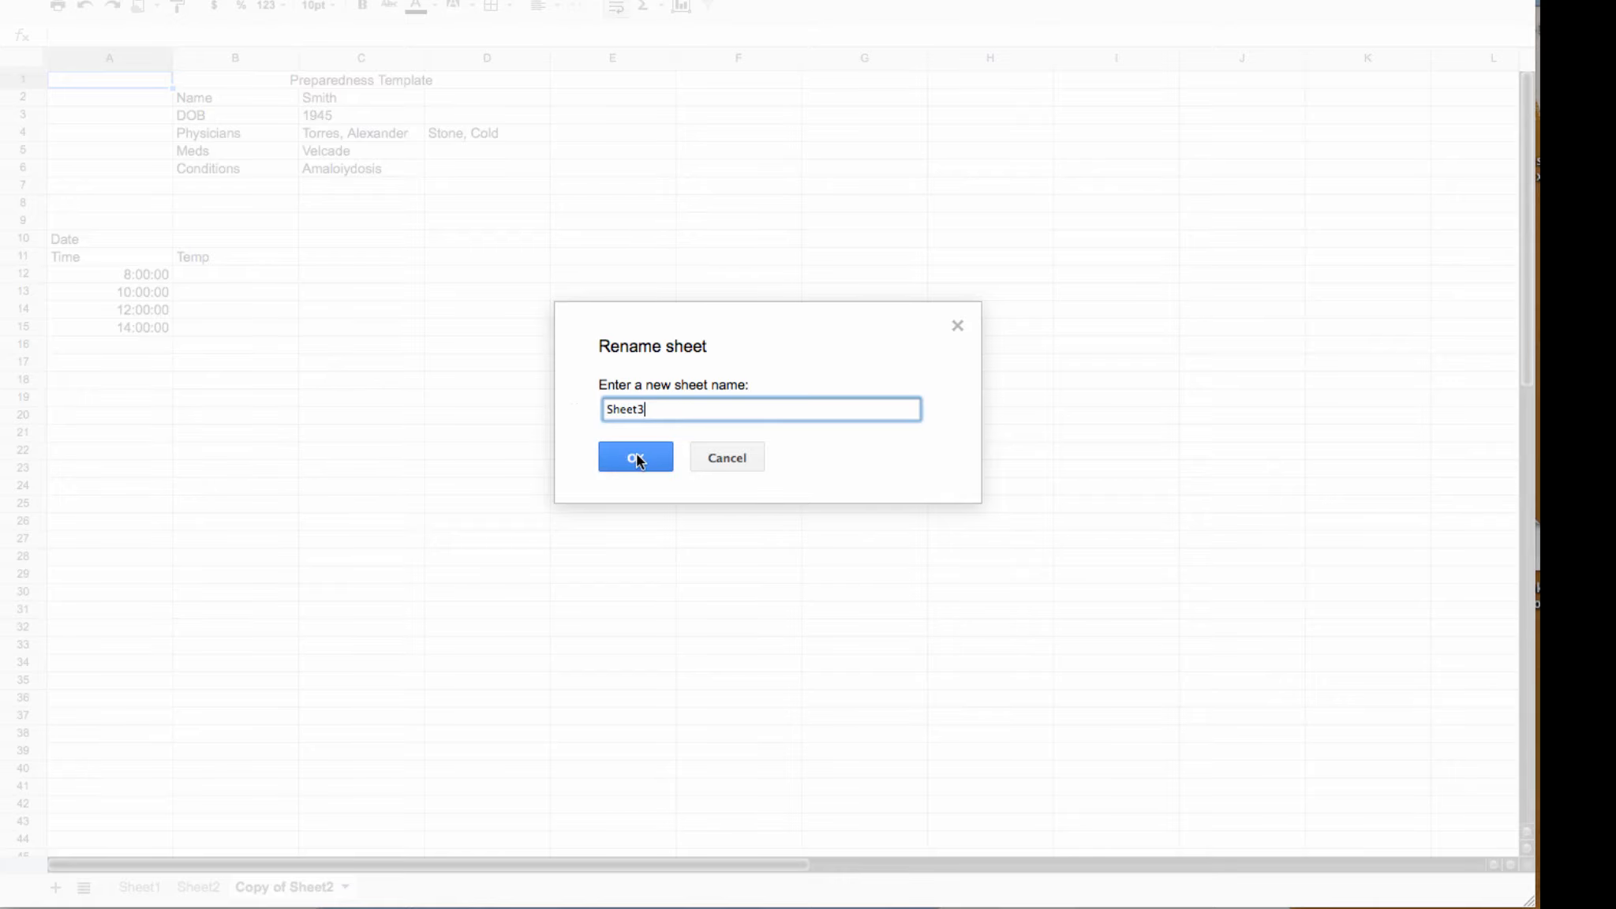
click(636, 458)
scroll(606, 529, down, 1)
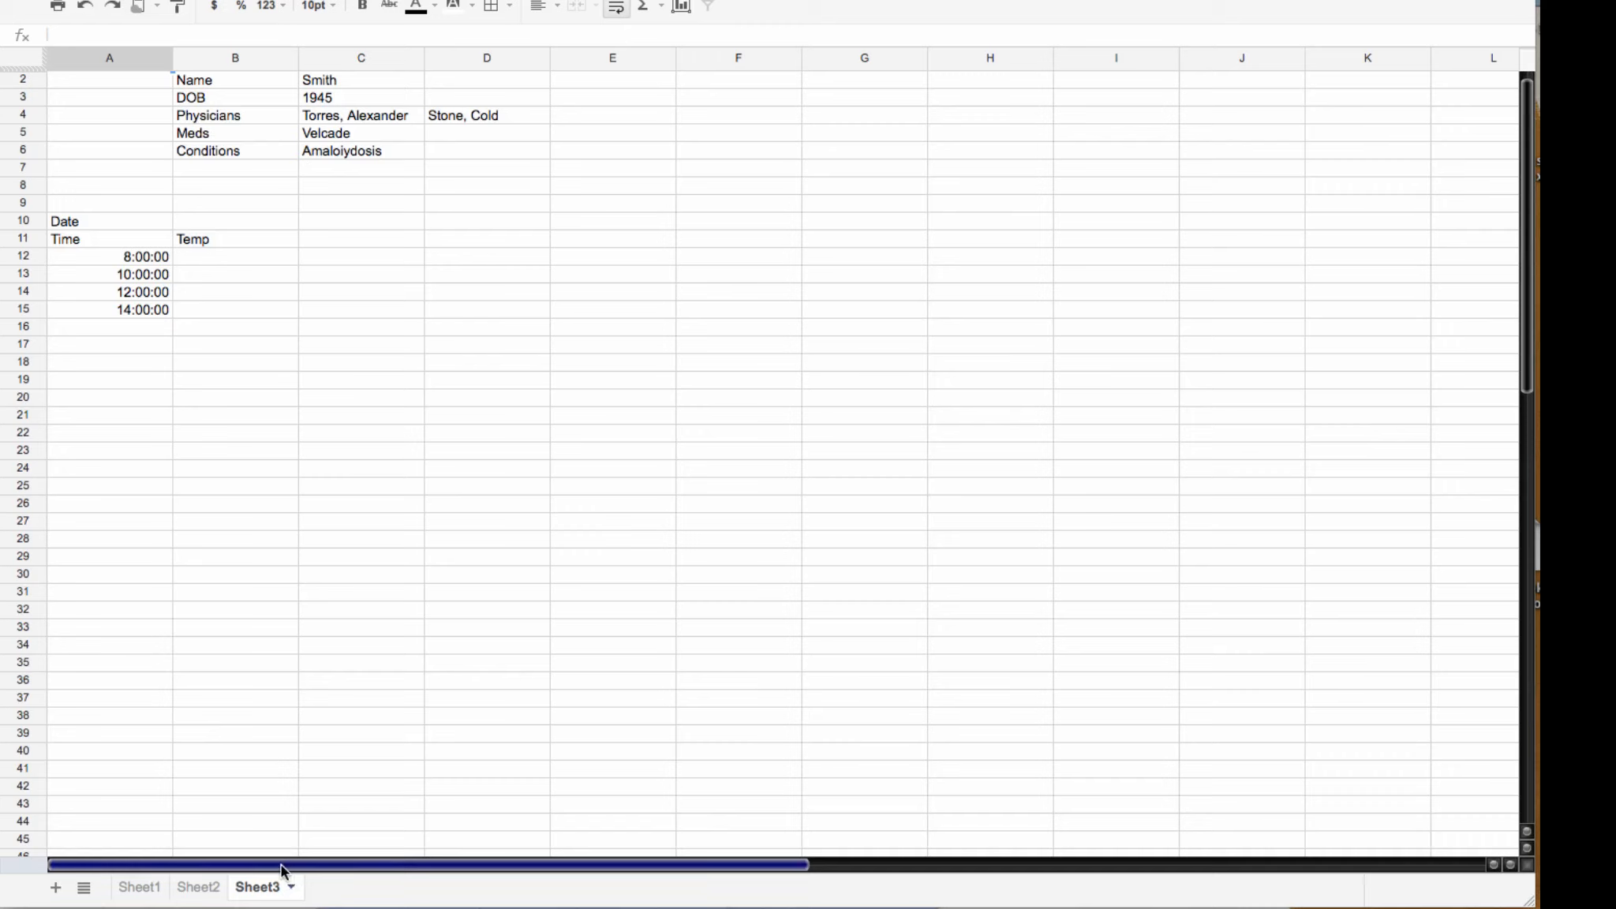
Step: On Sheet1, enter Lipitor in D5, HBP in D6 and Diabetes in E6
click(139, 887)
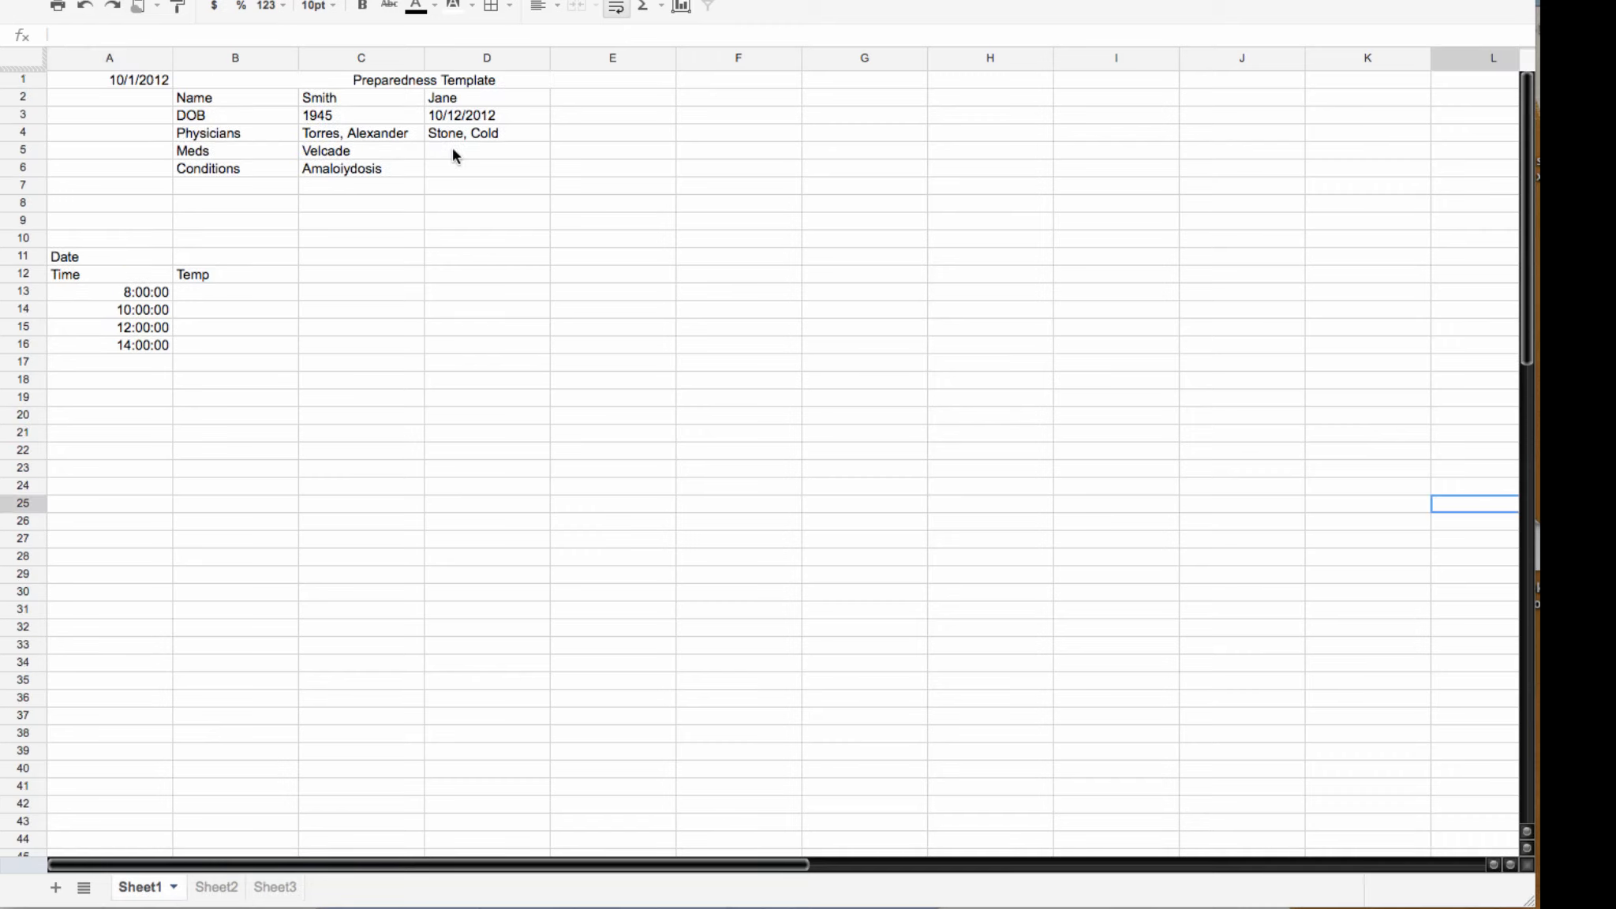
click(455, 152)
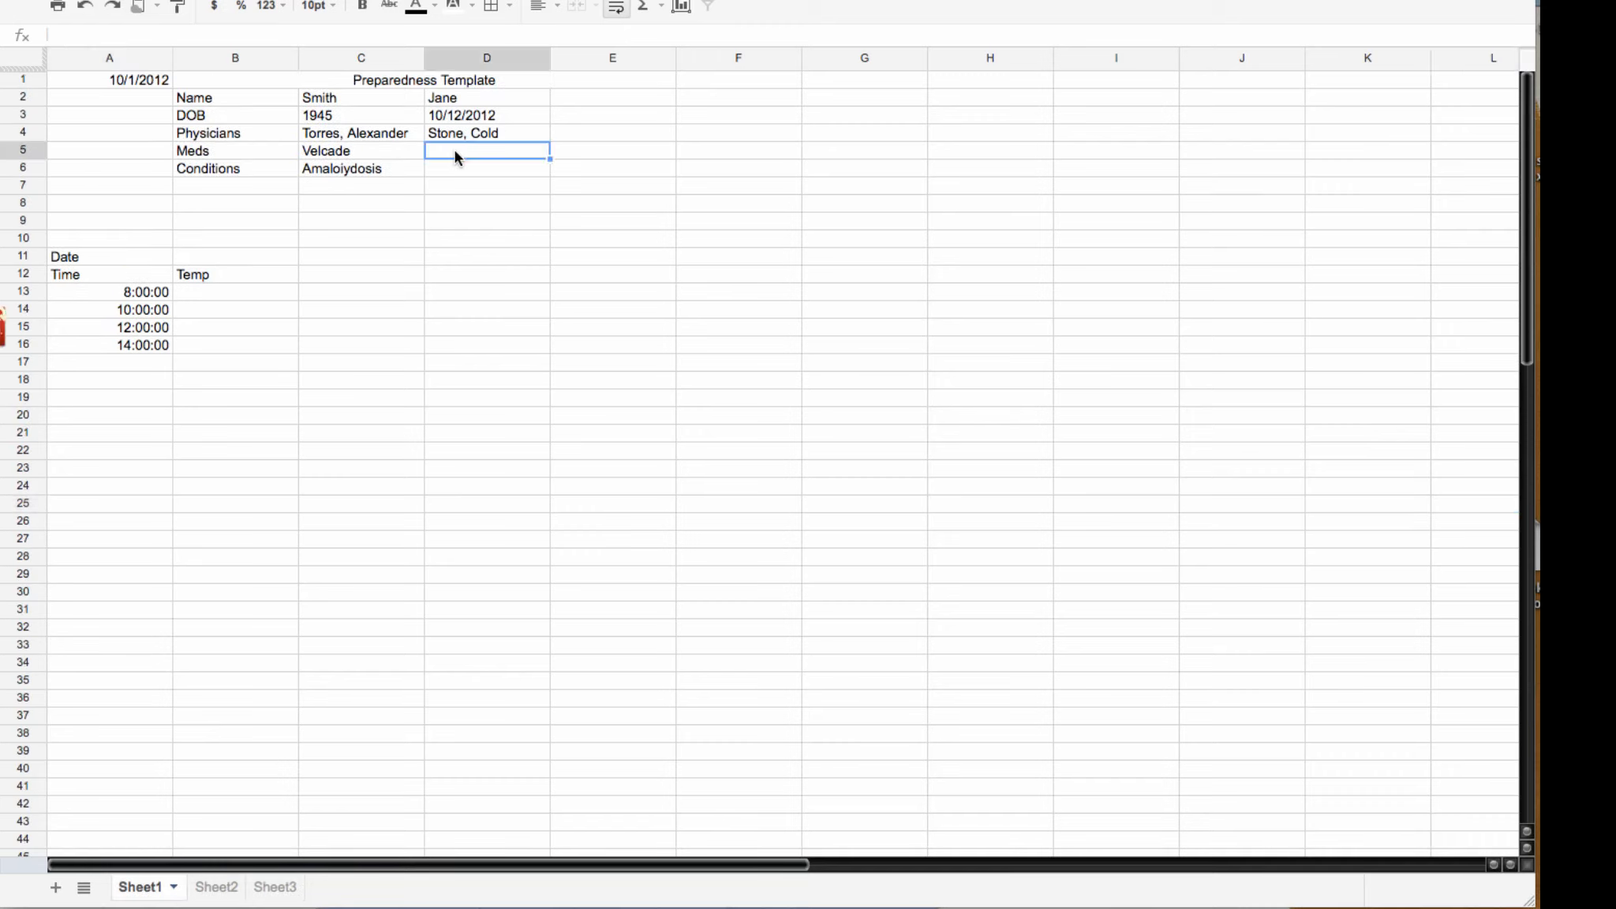
text(Lipitor)
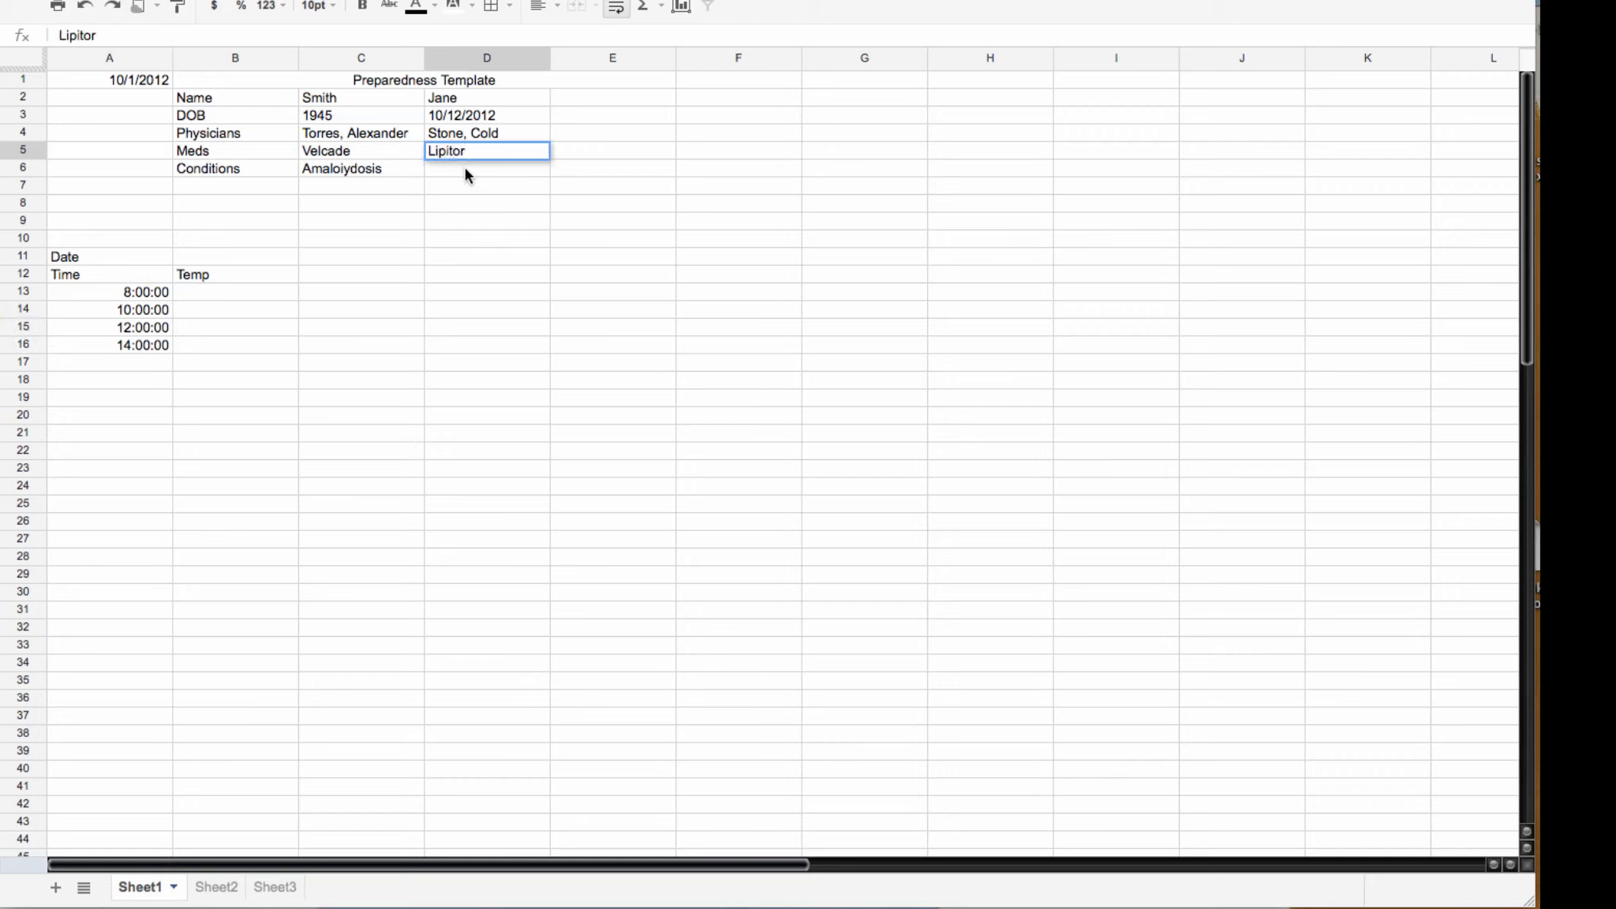
click(461, 166)
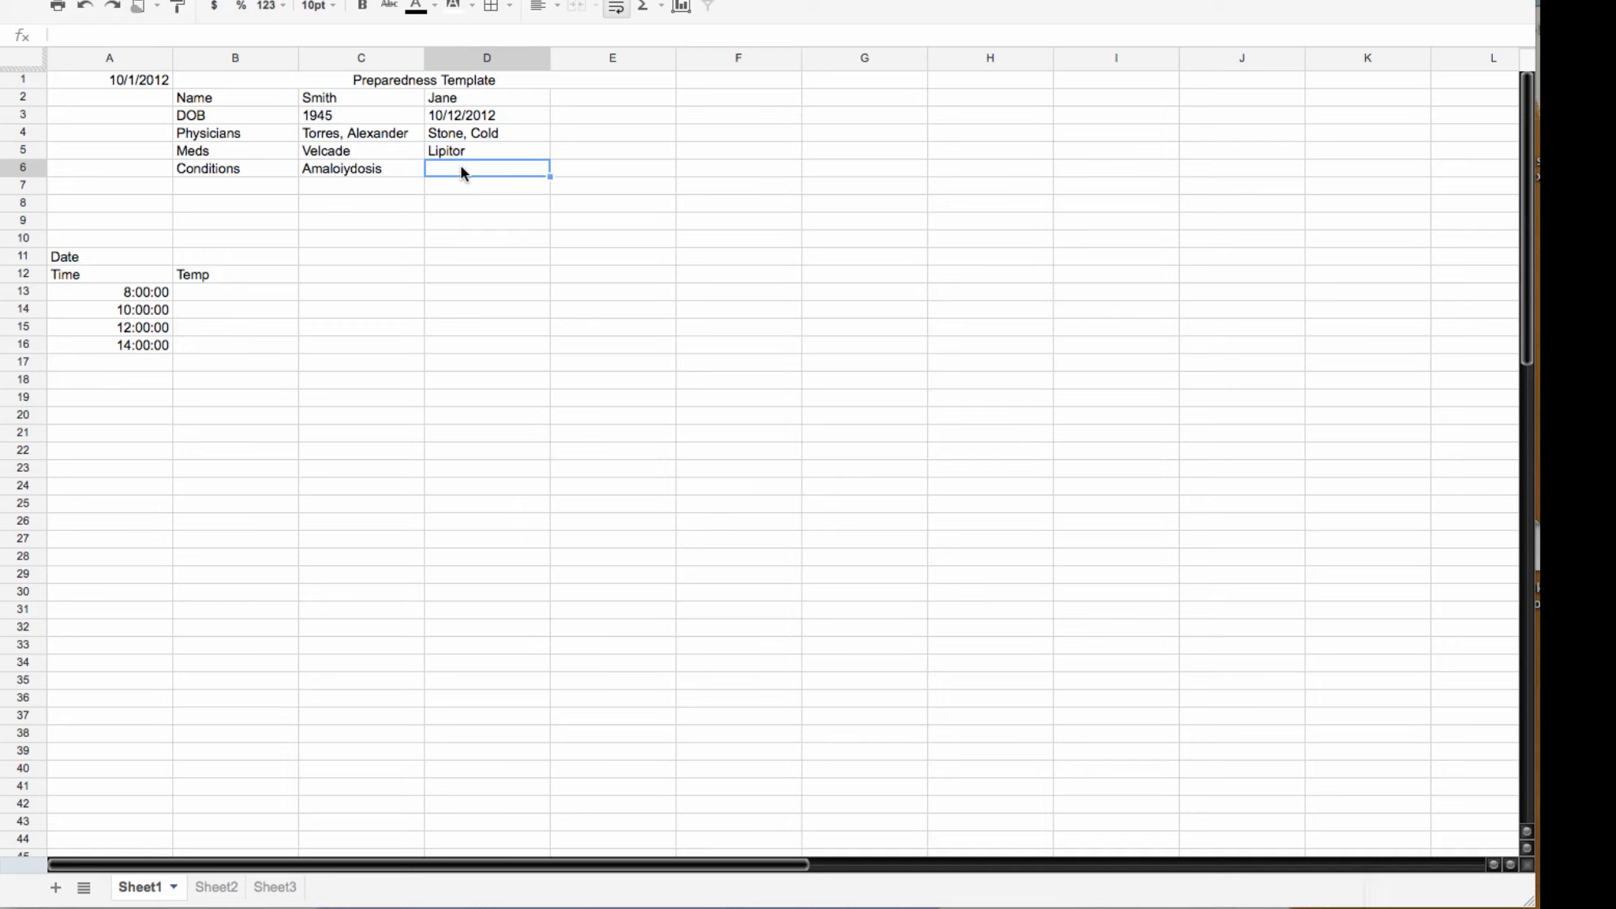
text(HBP)
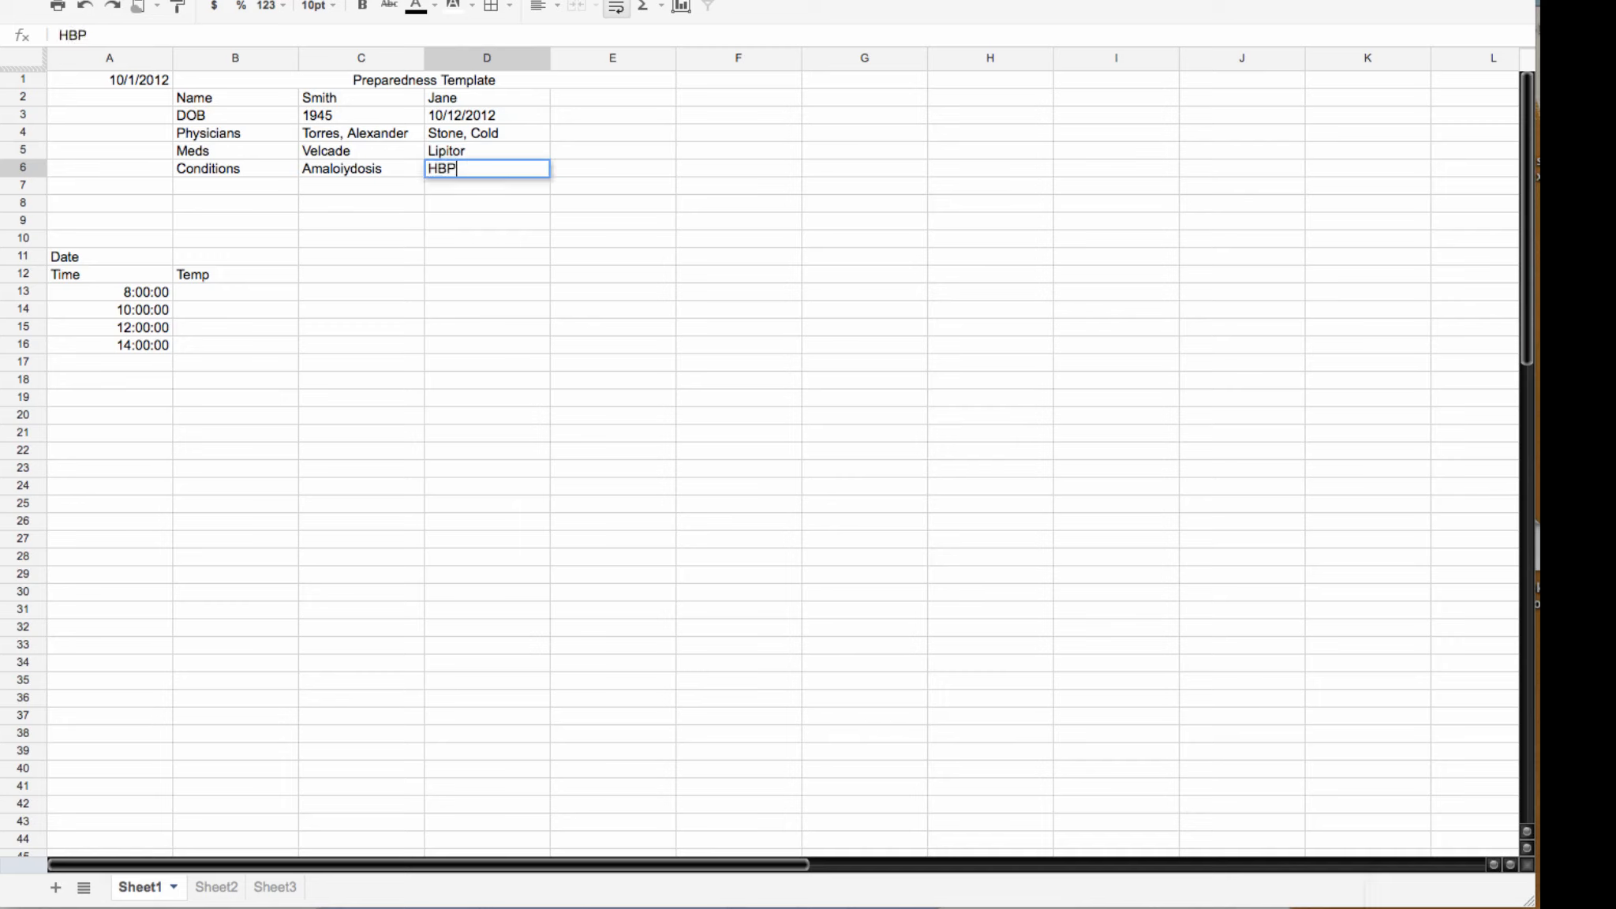
key(Tab)
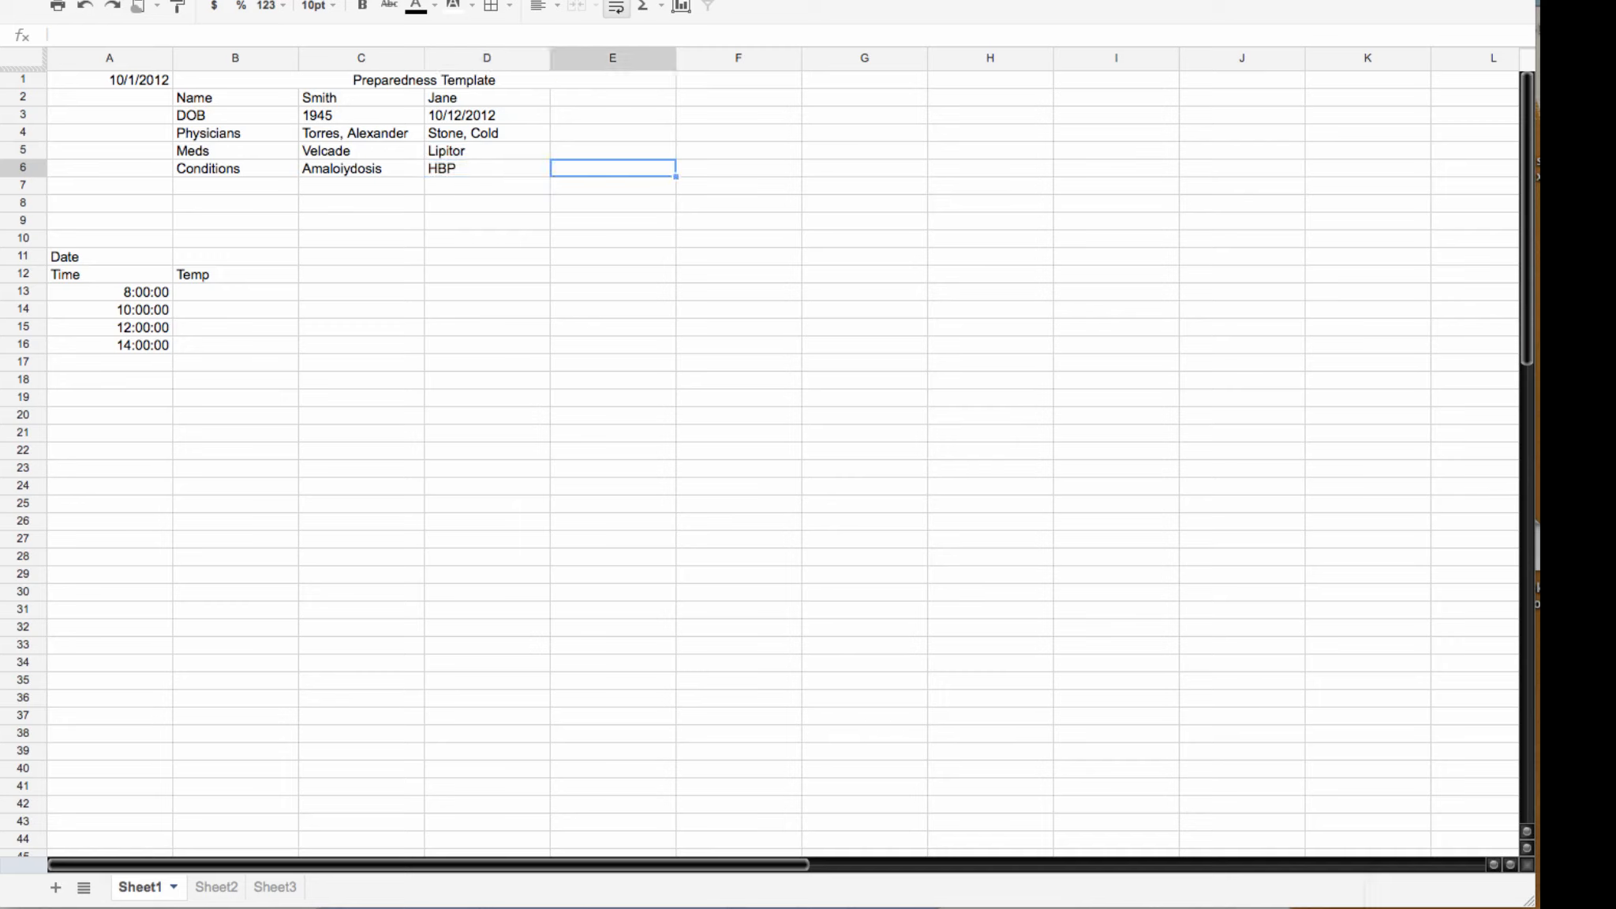
text(Diabetes)
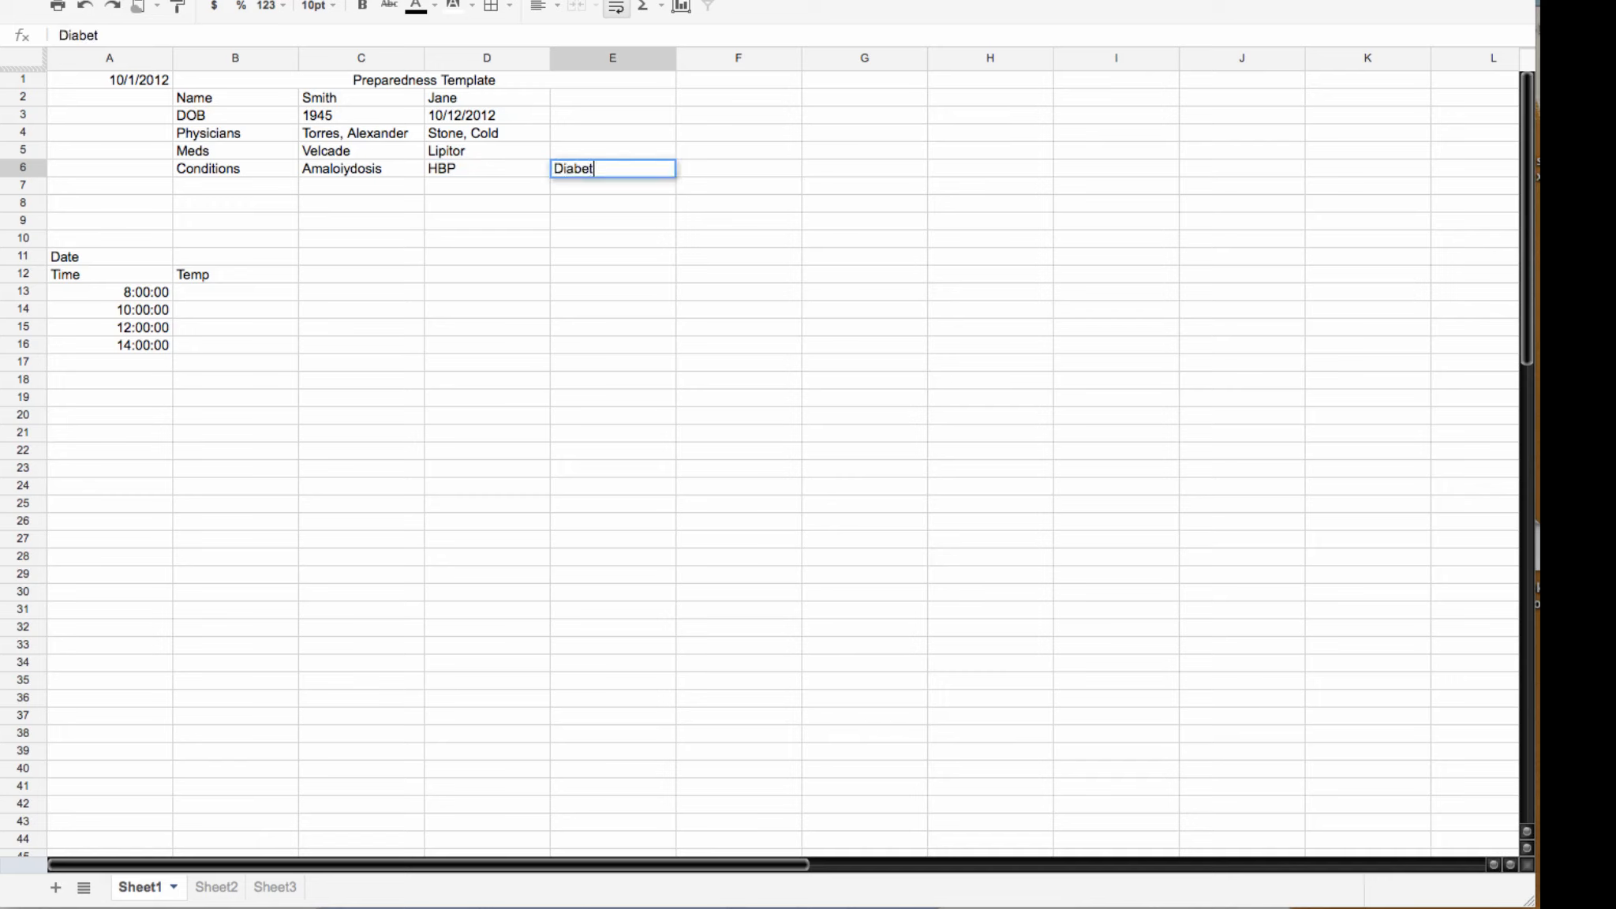
click(495, 236)
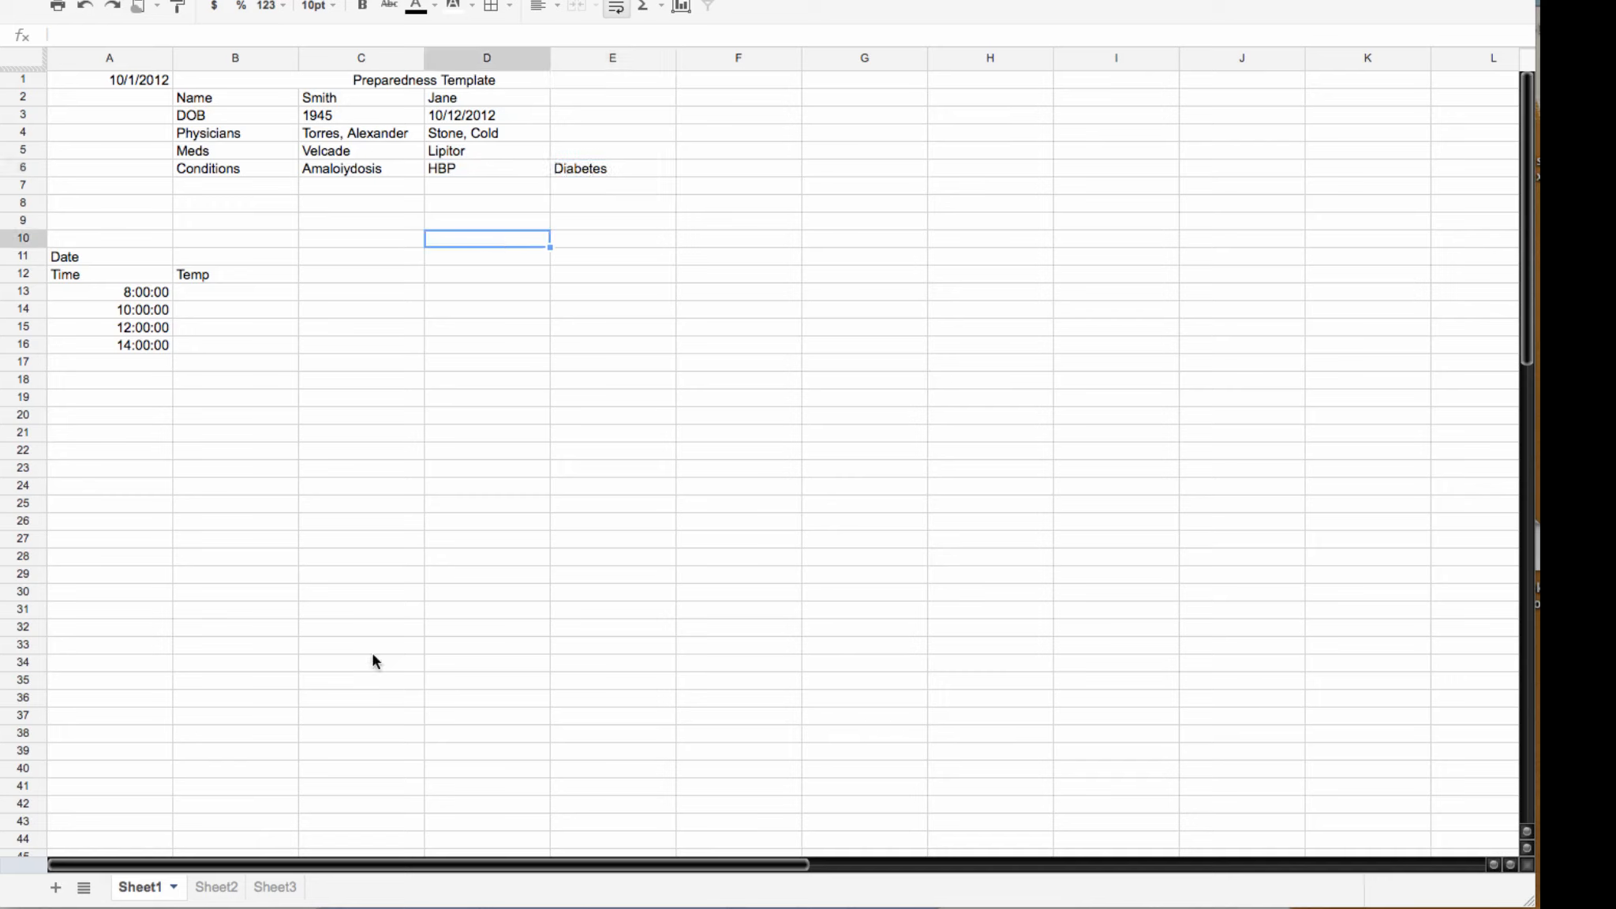
Step: Confirm the new entries appear through the links on Sheet2 and Sheet3
click(218, 889)
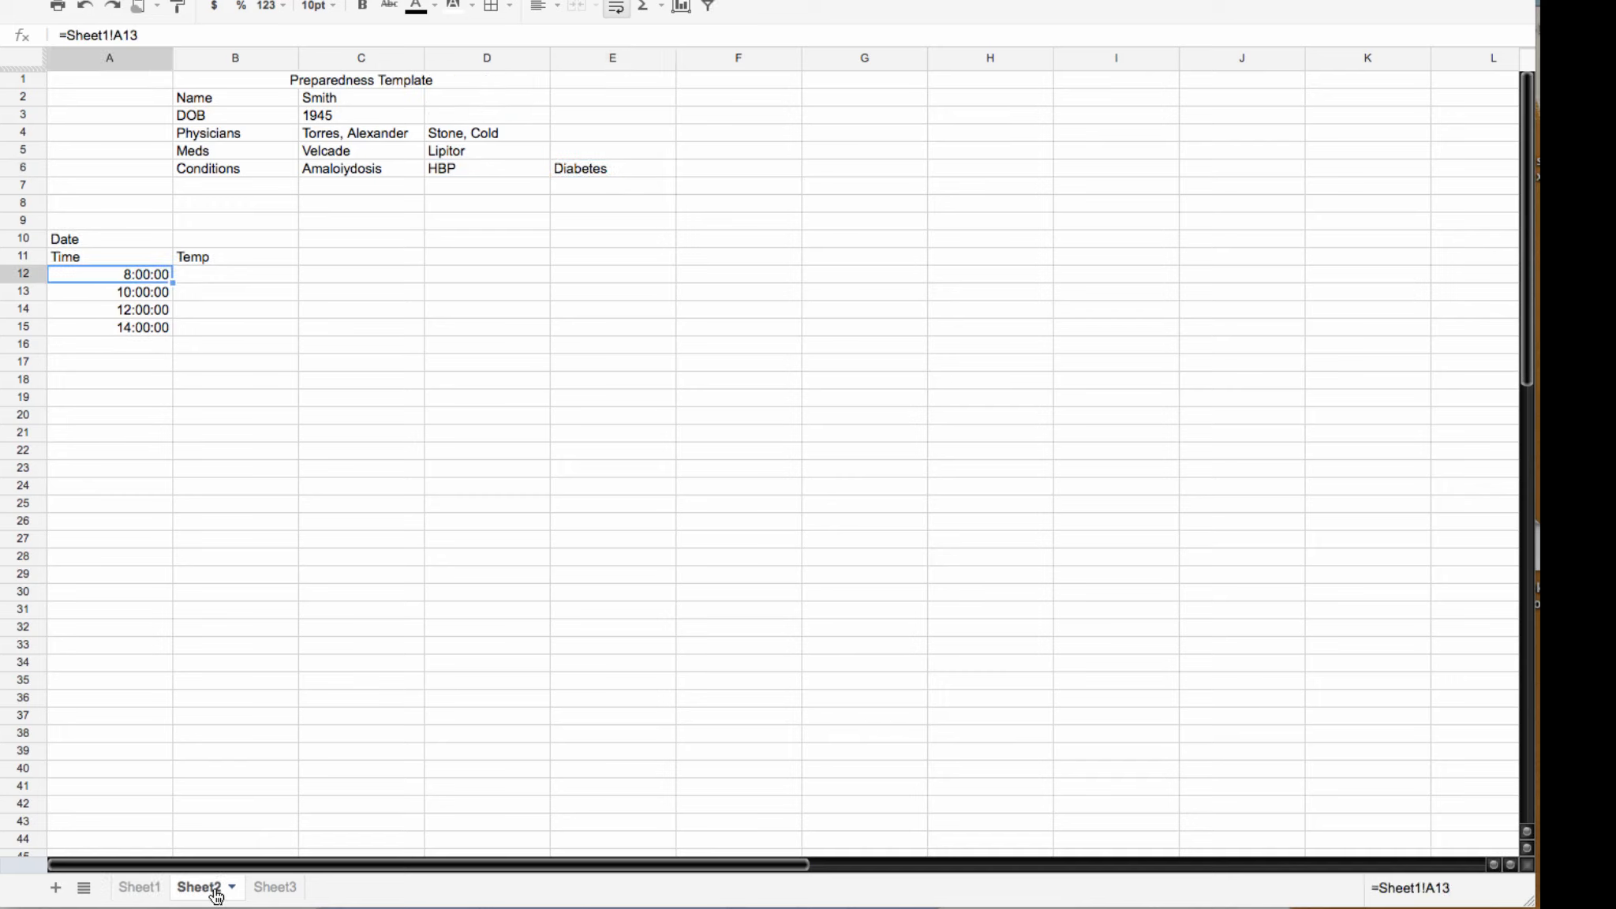
click(620, 168)
click(540, 221)
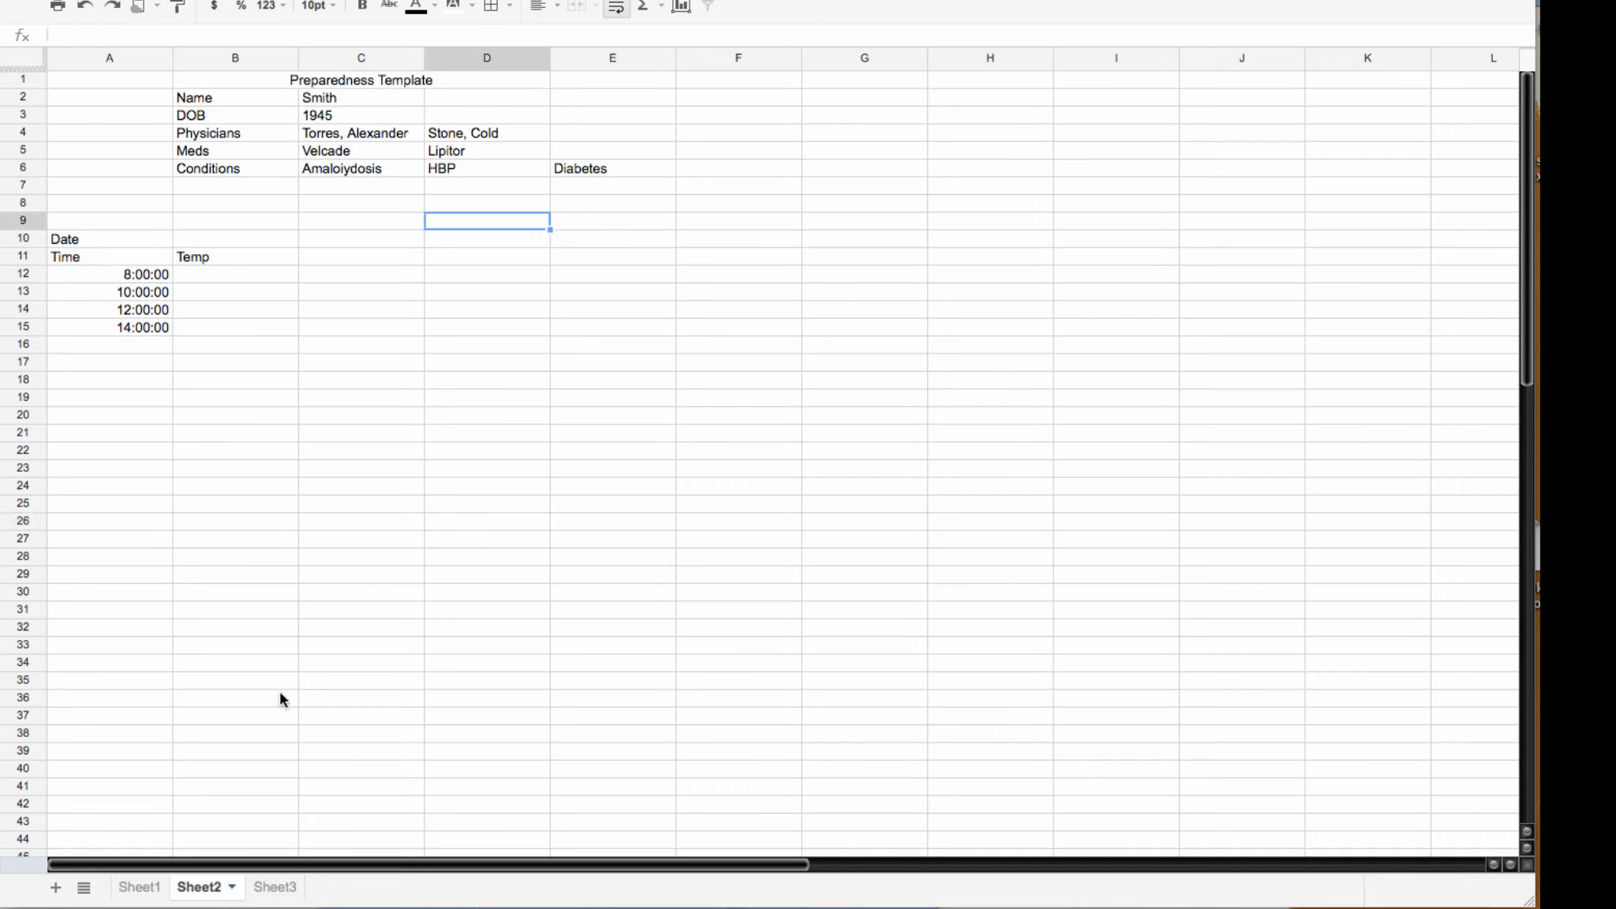
click(140, 887)
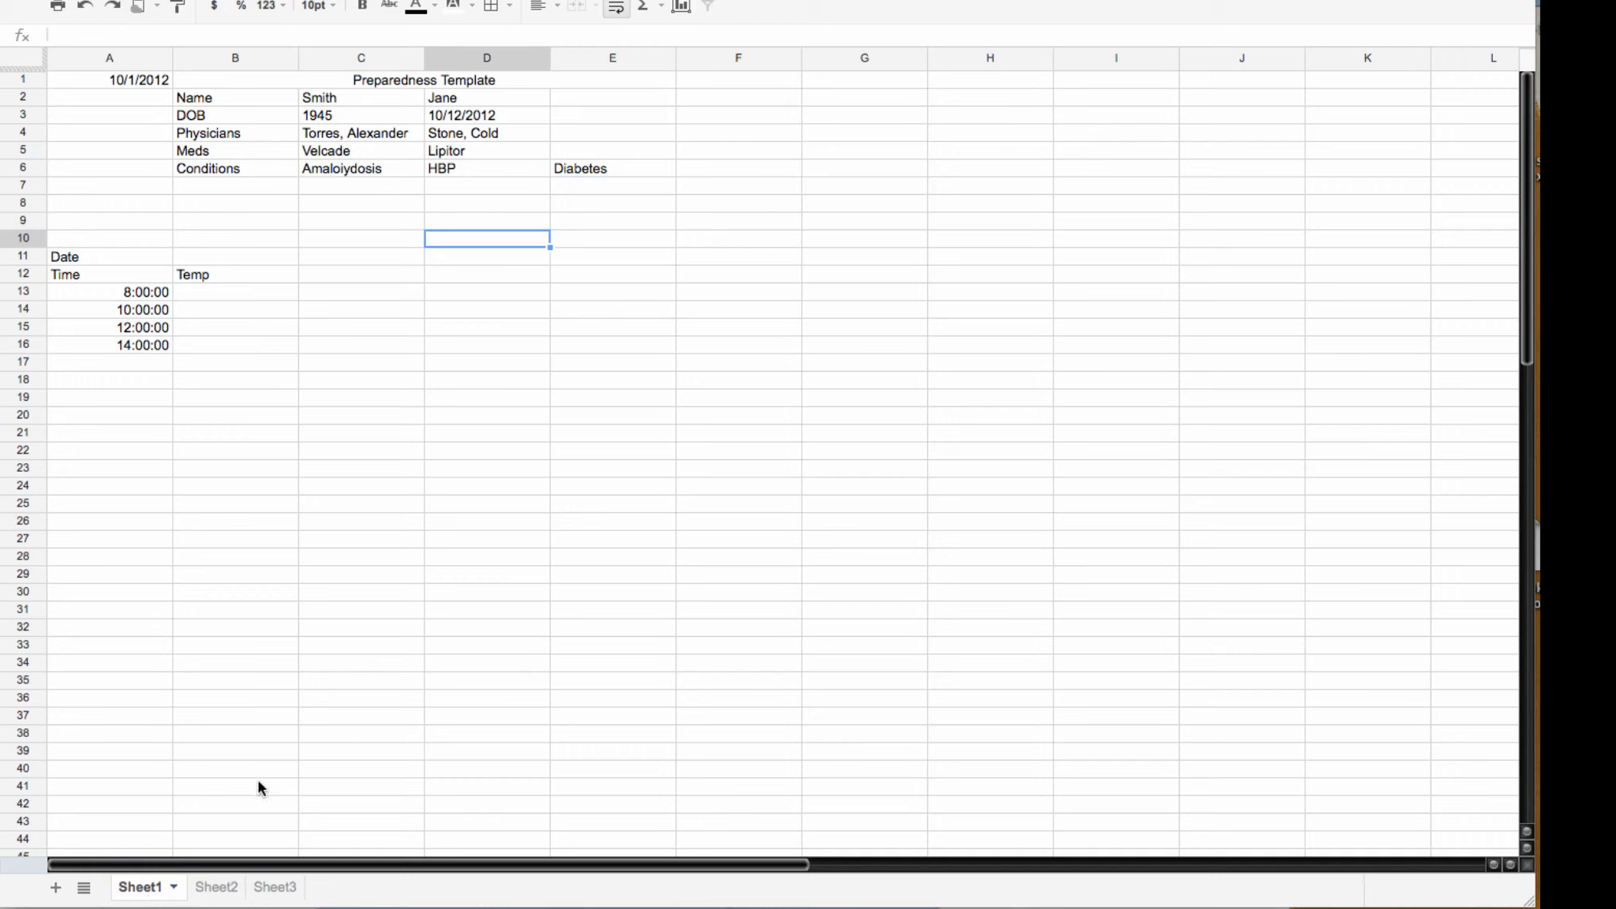
click(276, 889)
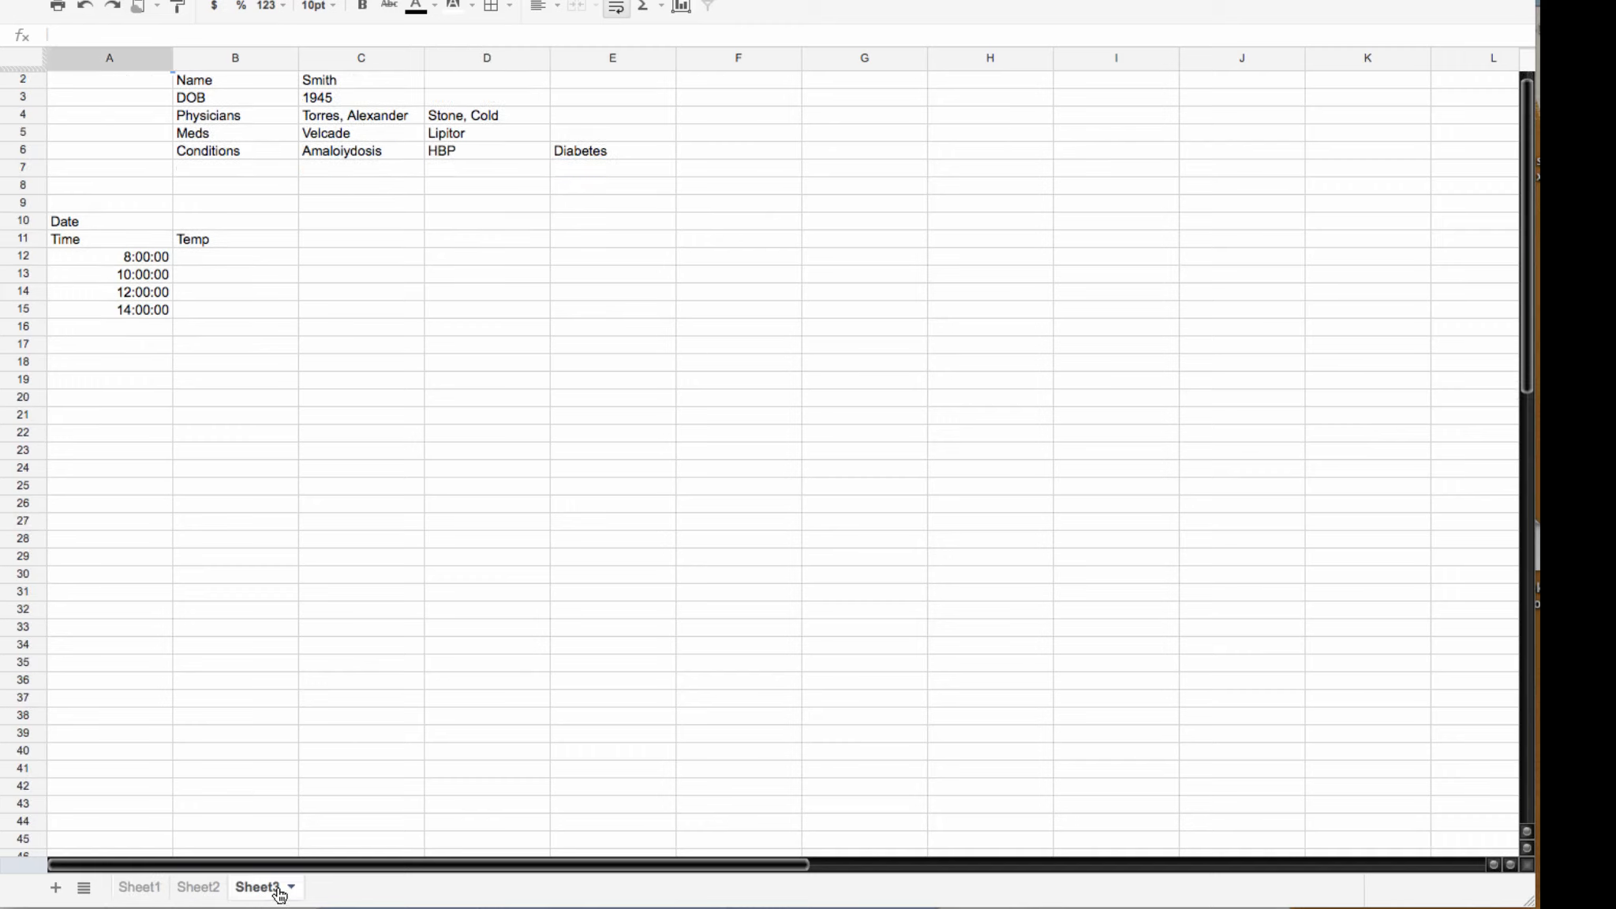
Step: Enter 10/8/2012 in B11, then set 10/9/2012 and 10/10/2012 in the next columns
click(142, 888)
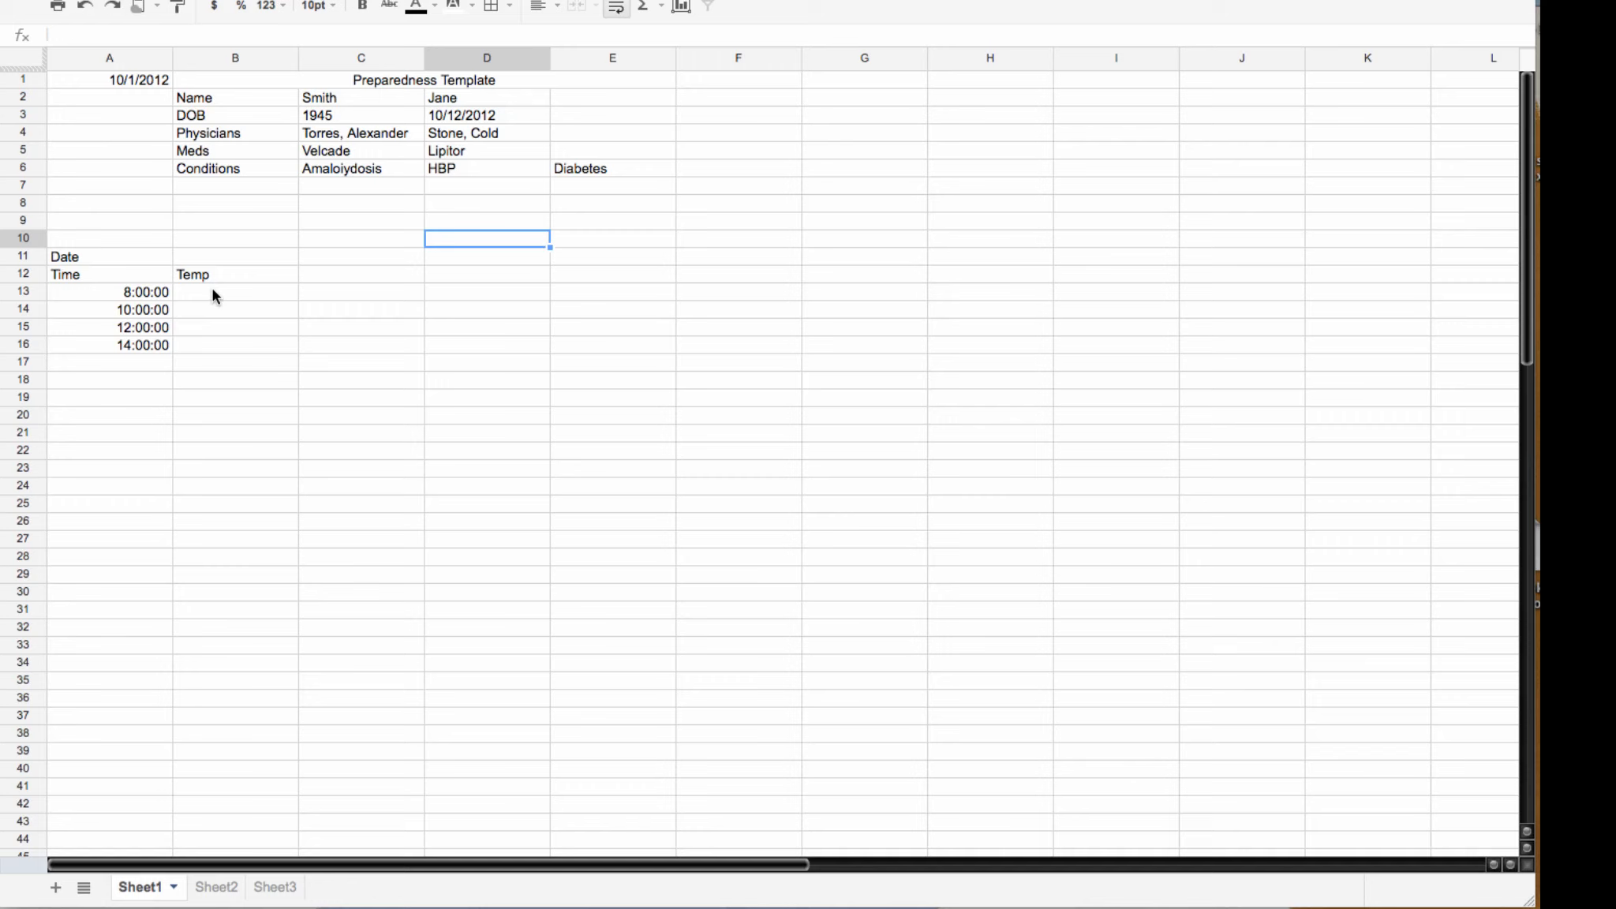
click(208, 259)
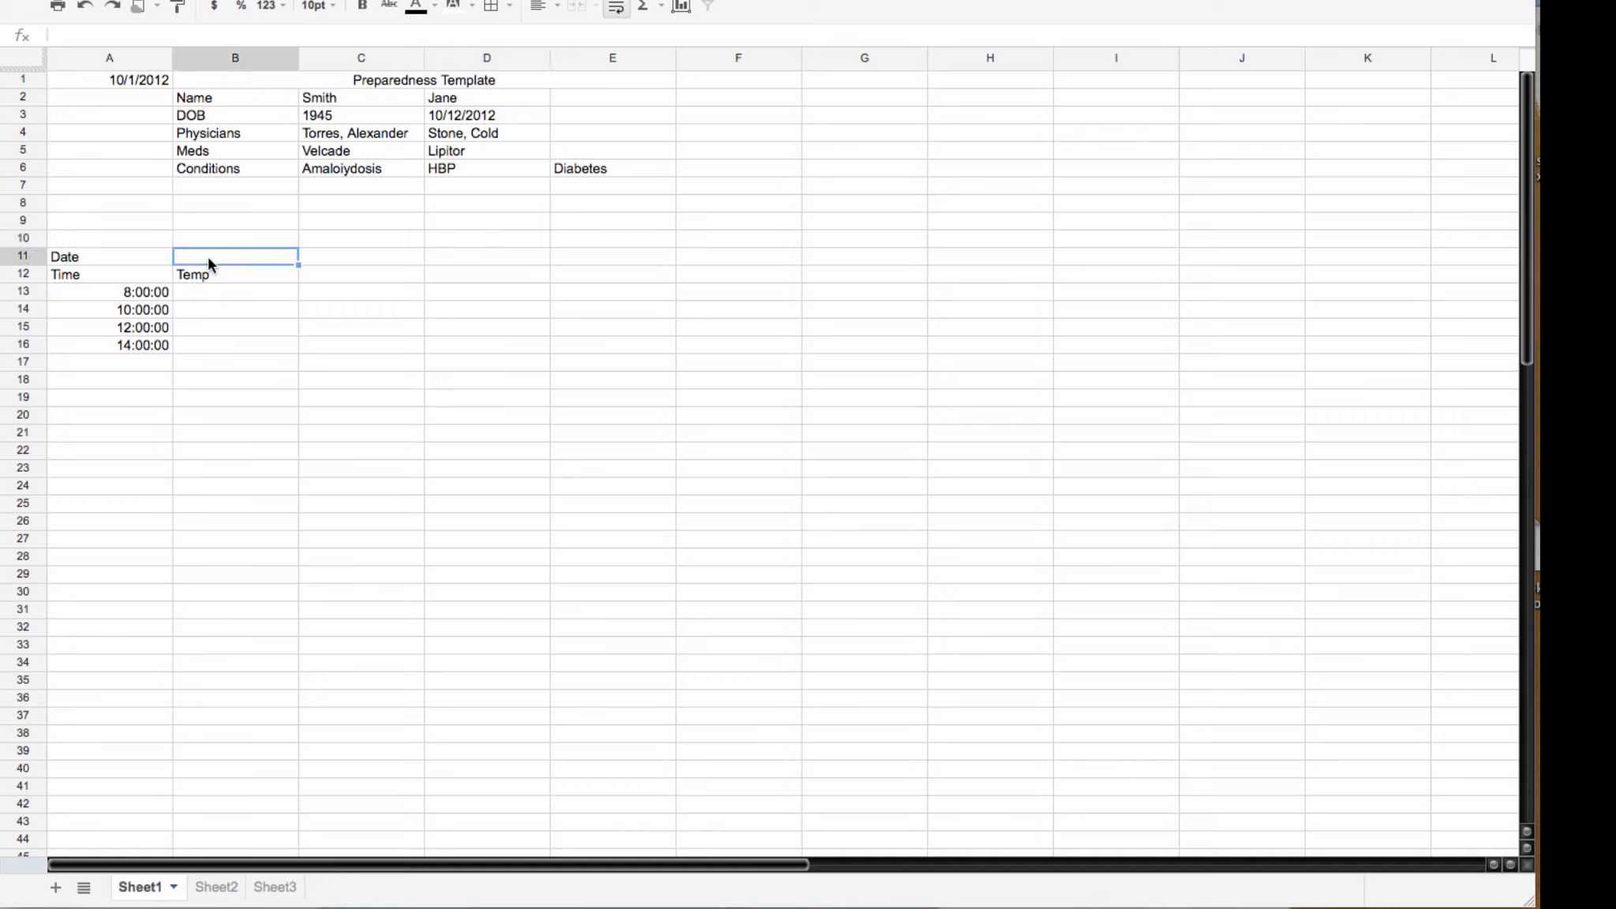
text(10/8/2012)
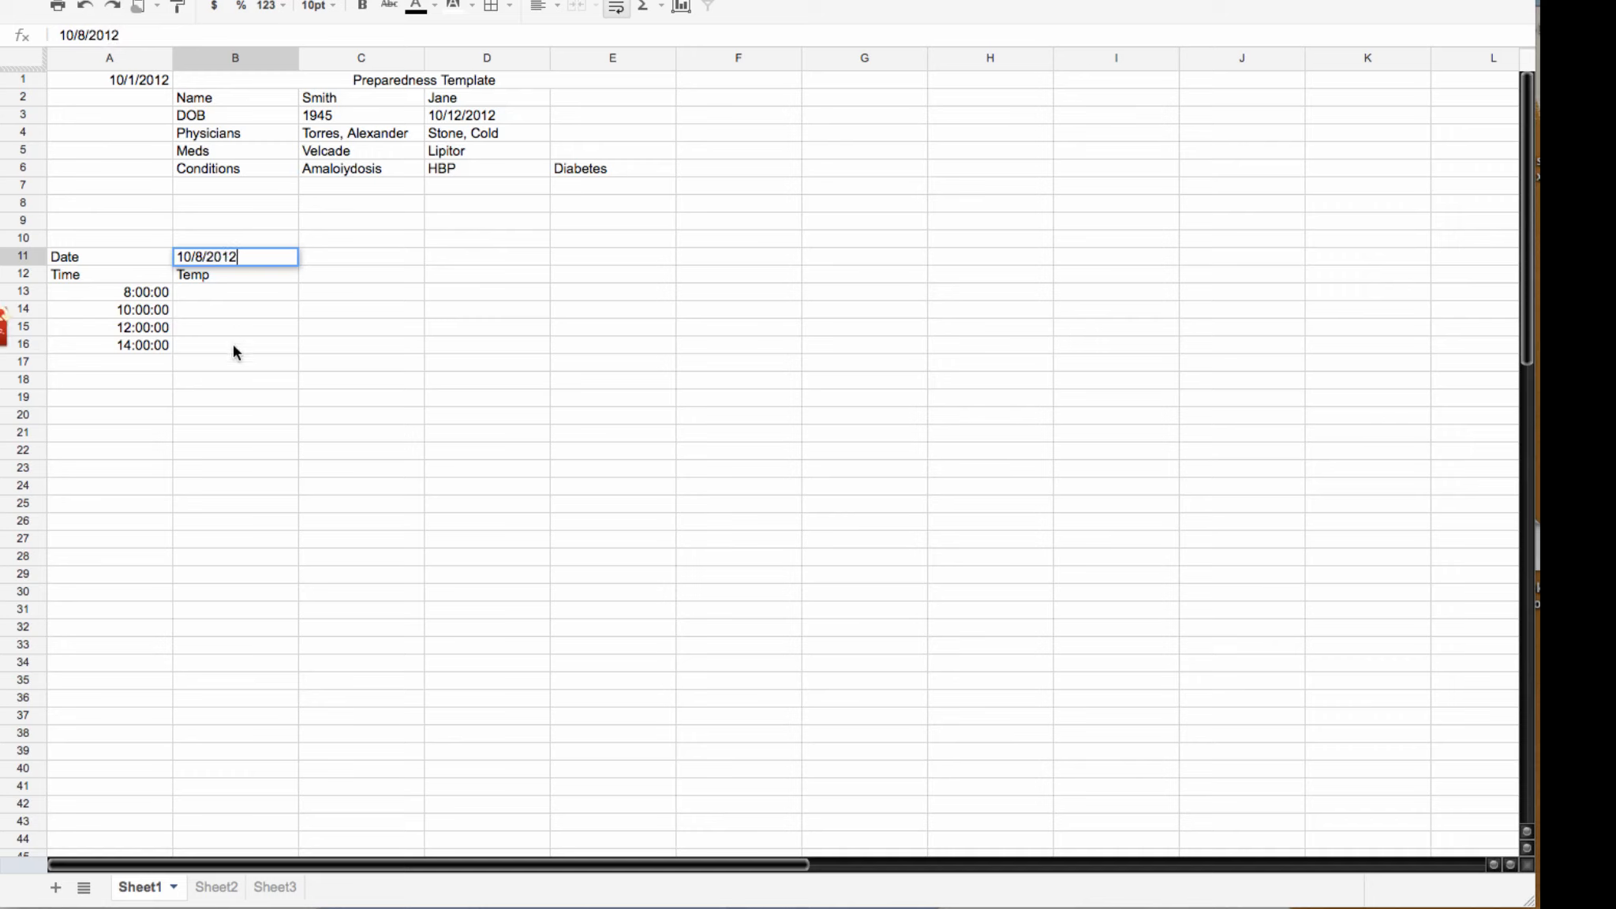
click(230, 376)
click(257, 259)
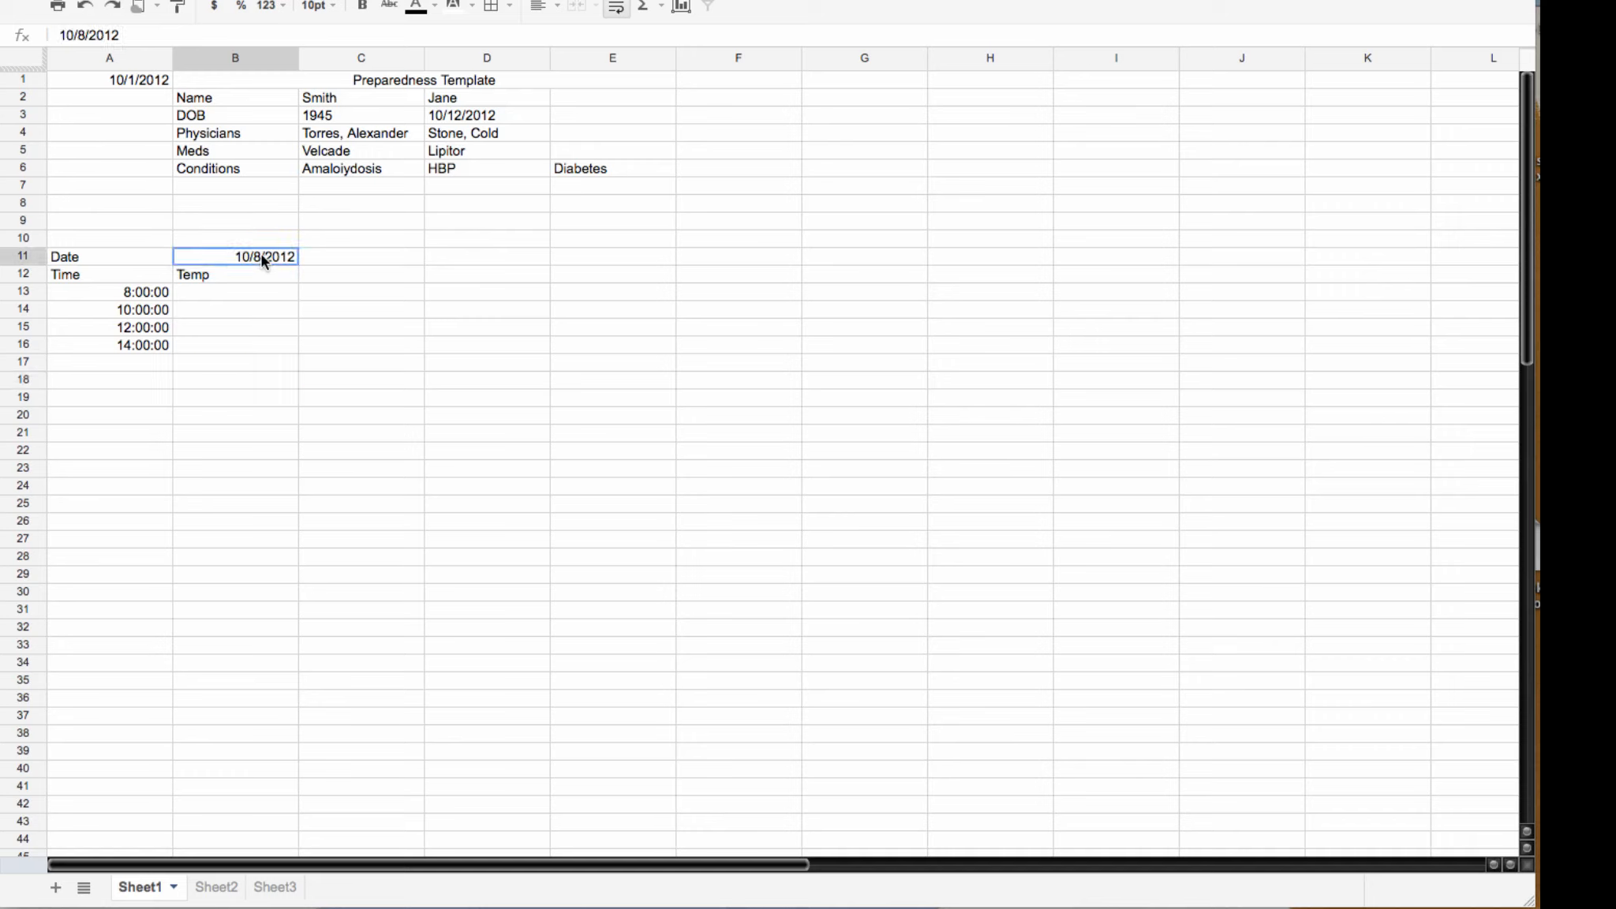
drag(296, 266, 400, 262)
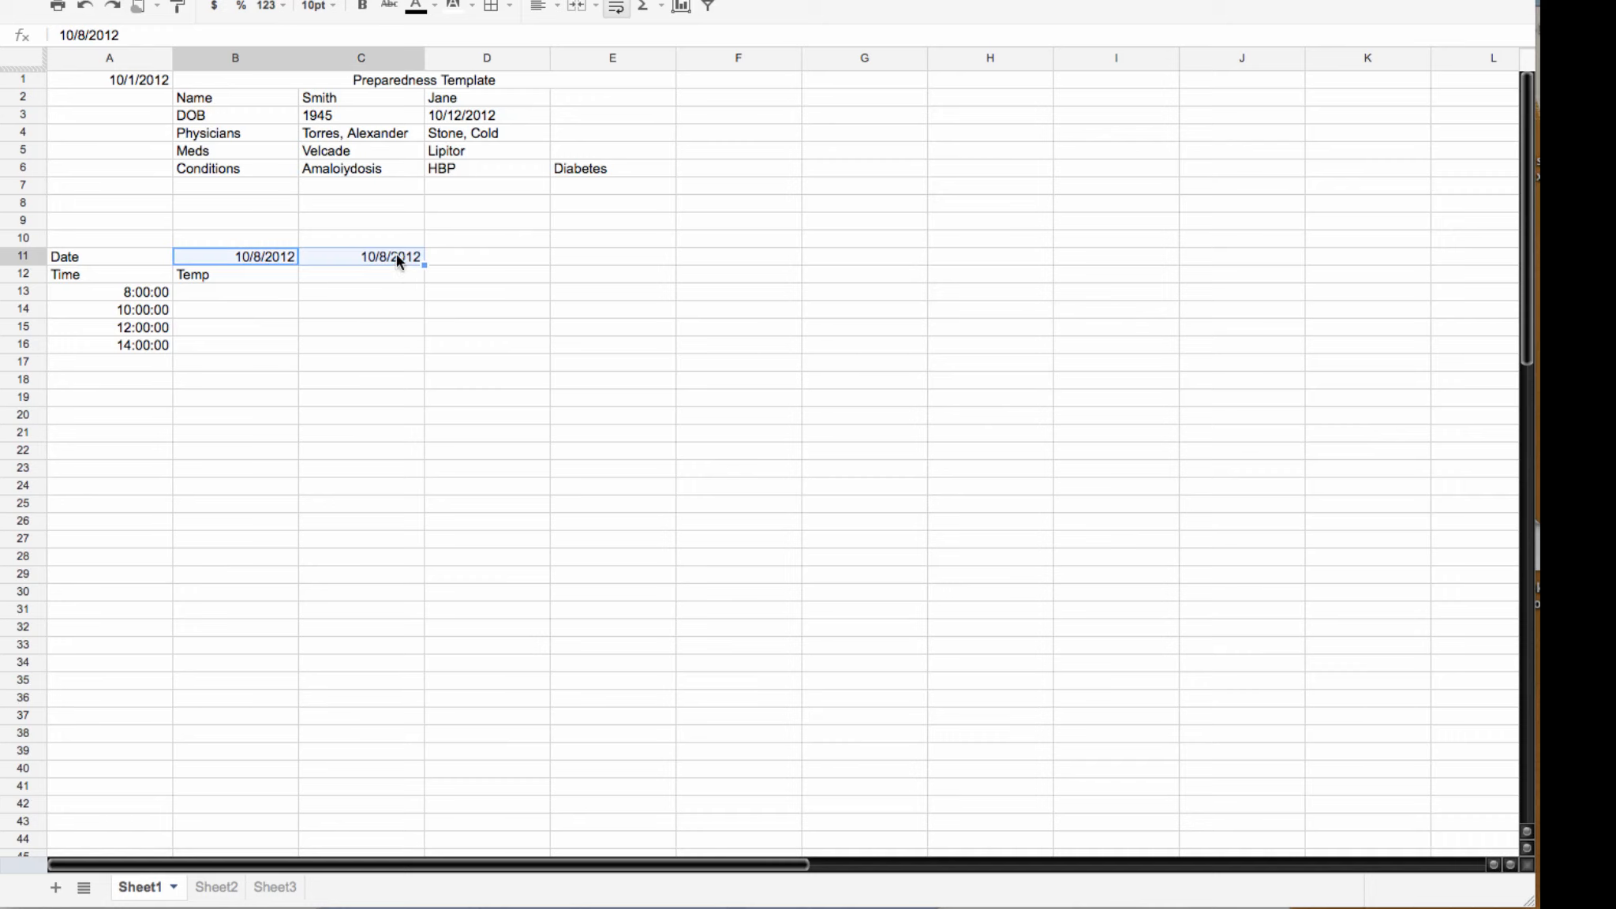
double_click(396, 254)
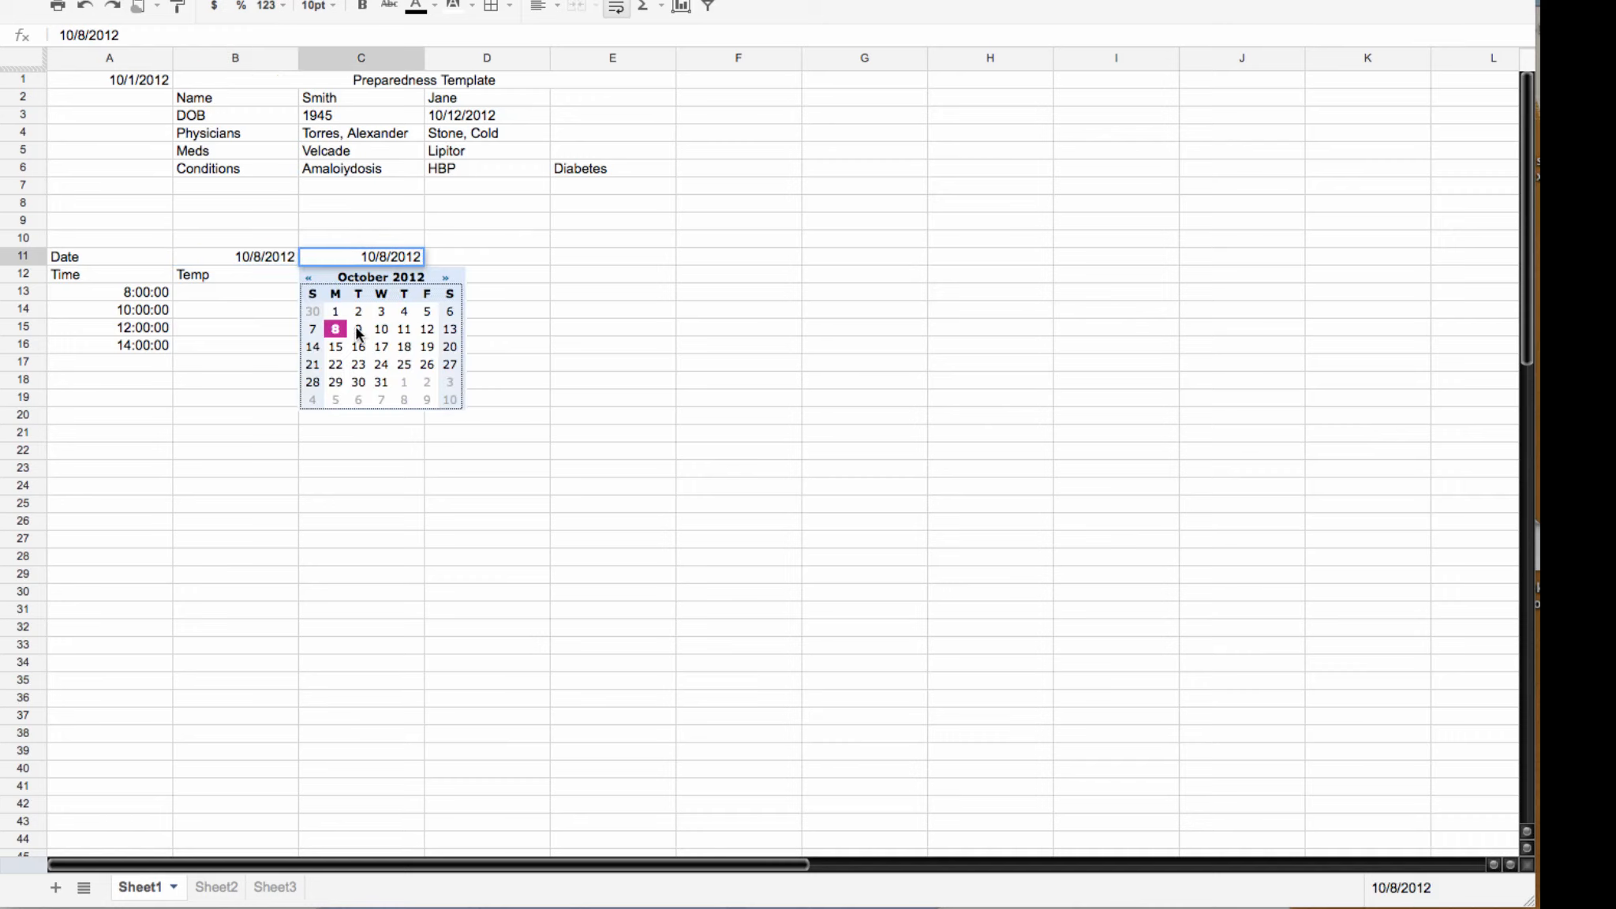
click(359, 329)
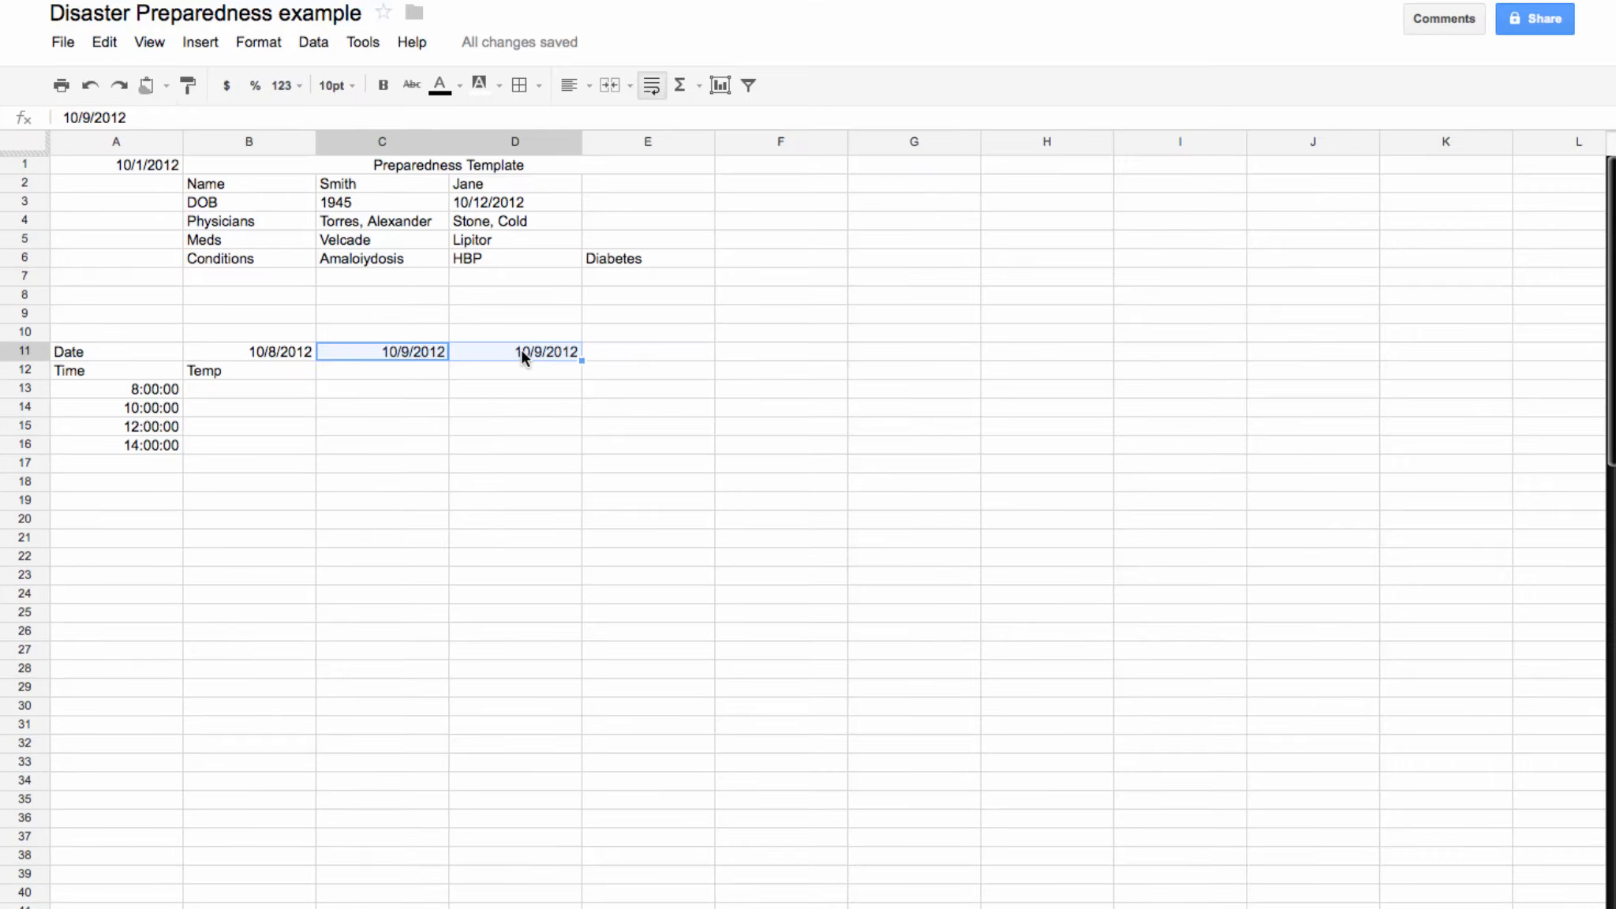
double_click(521, 352)
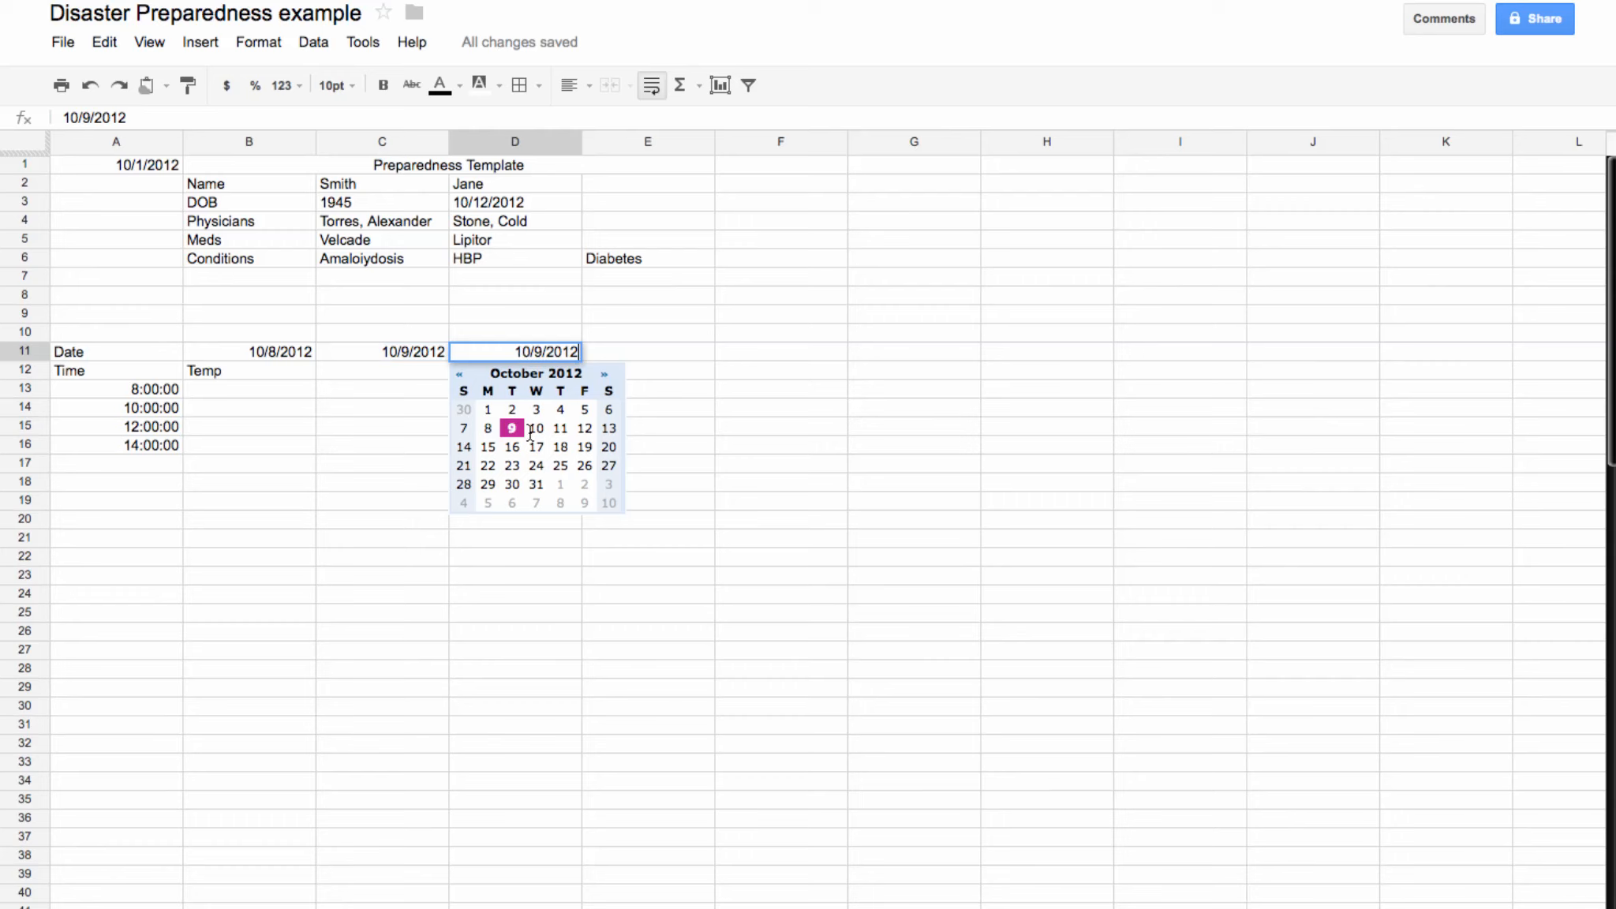
click(536, 430)
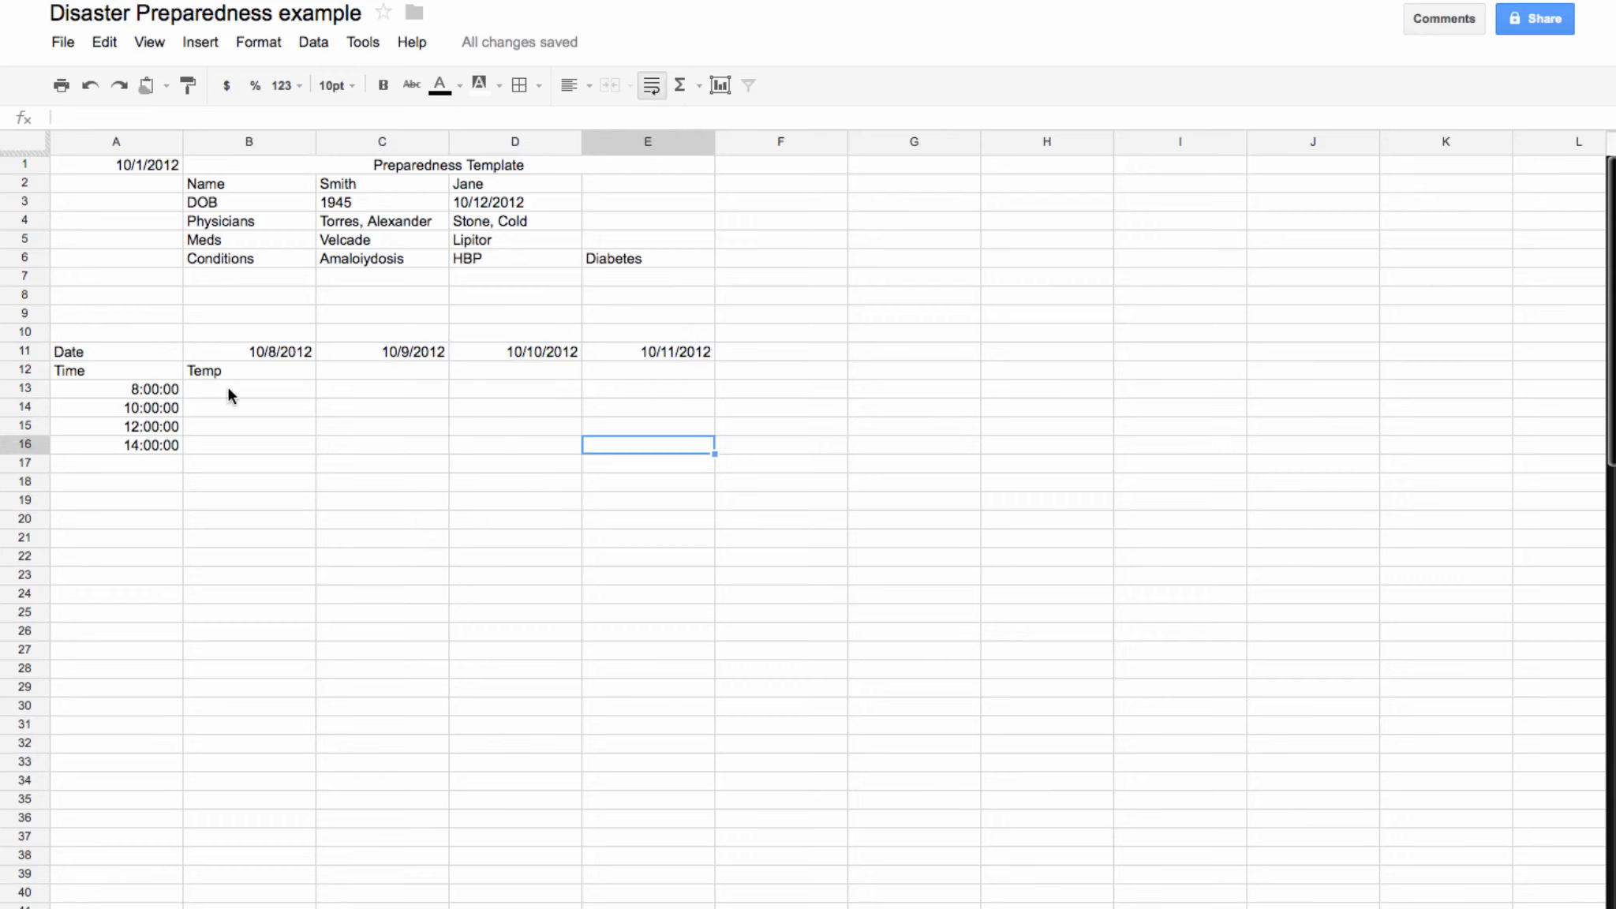
Step: Type temperature readings 45, 55, 55 and 75 into Sheet1's log starting at B13
click(228, 389)
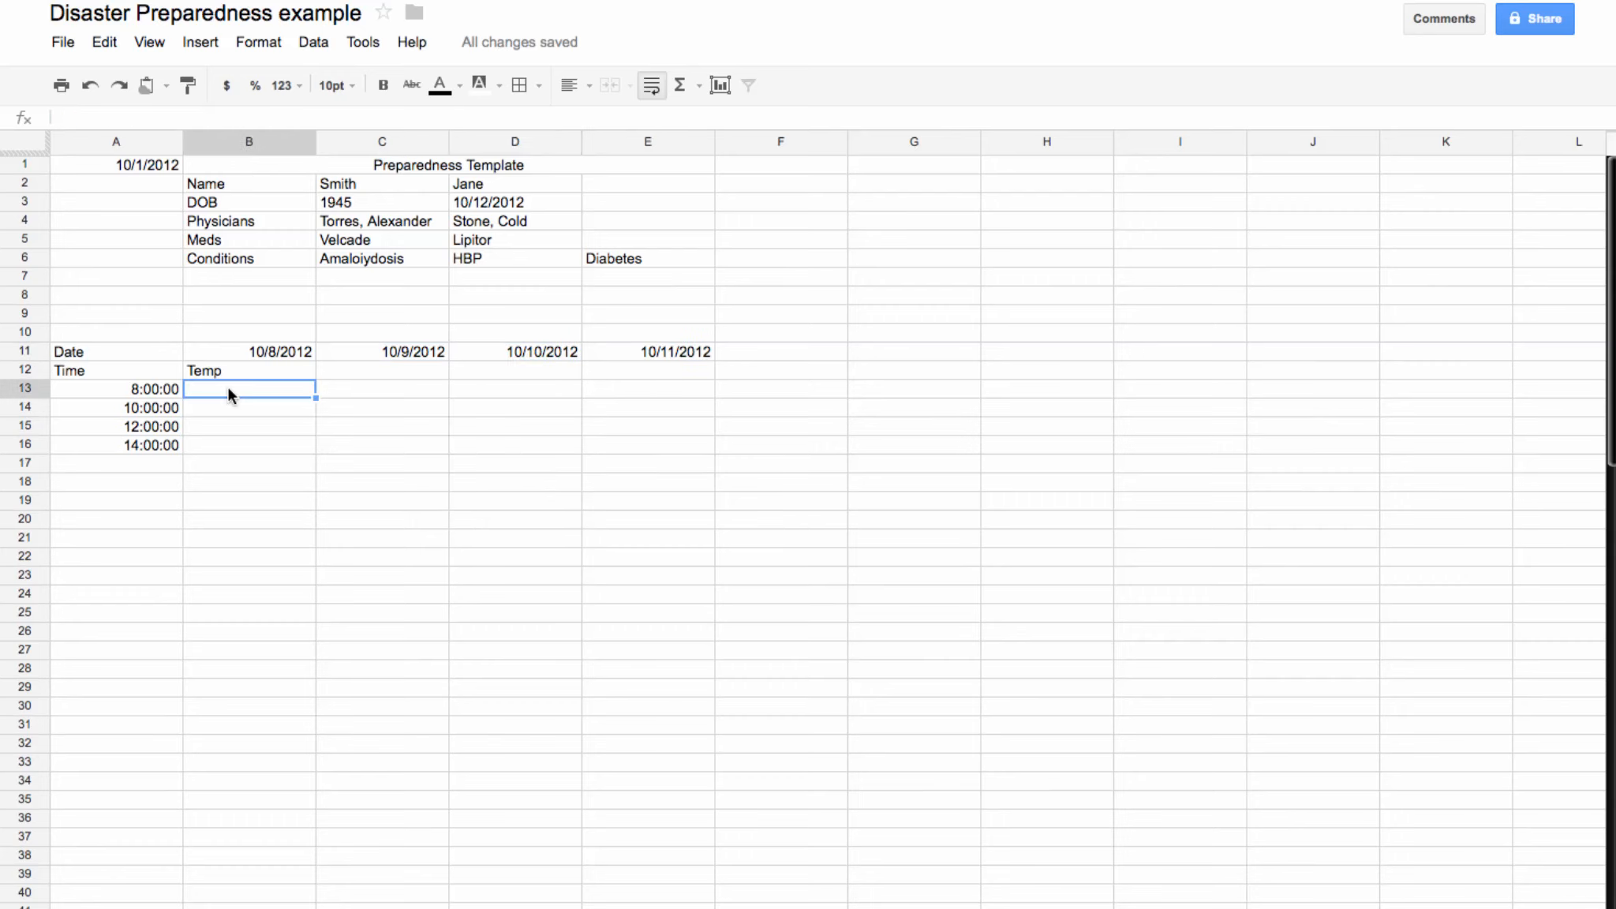
text(45)
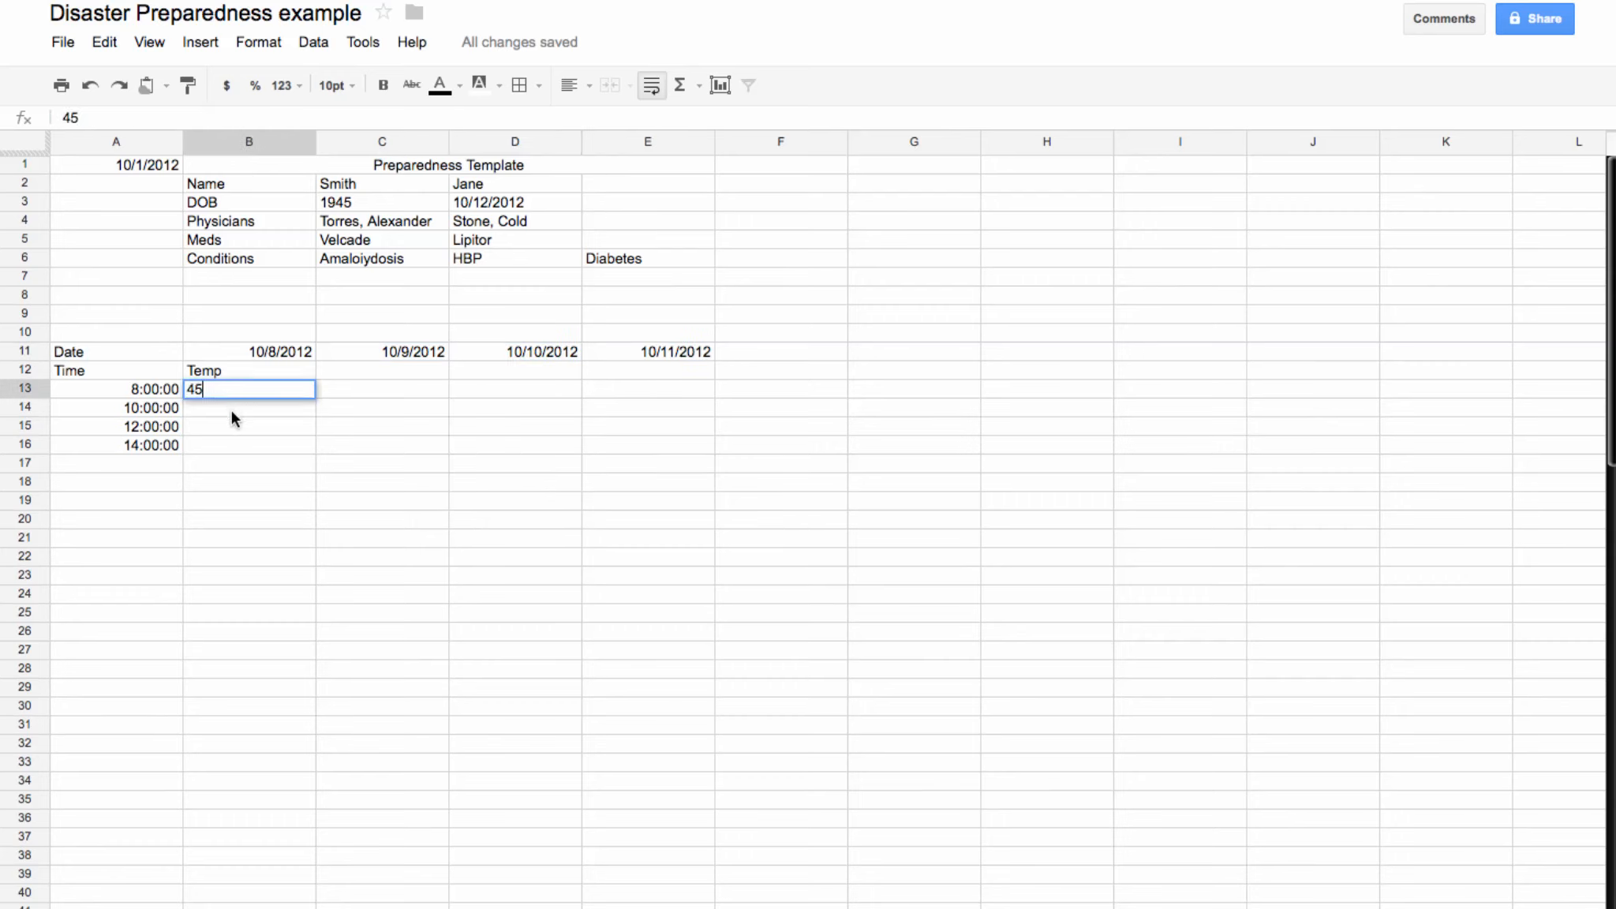
key(Return)
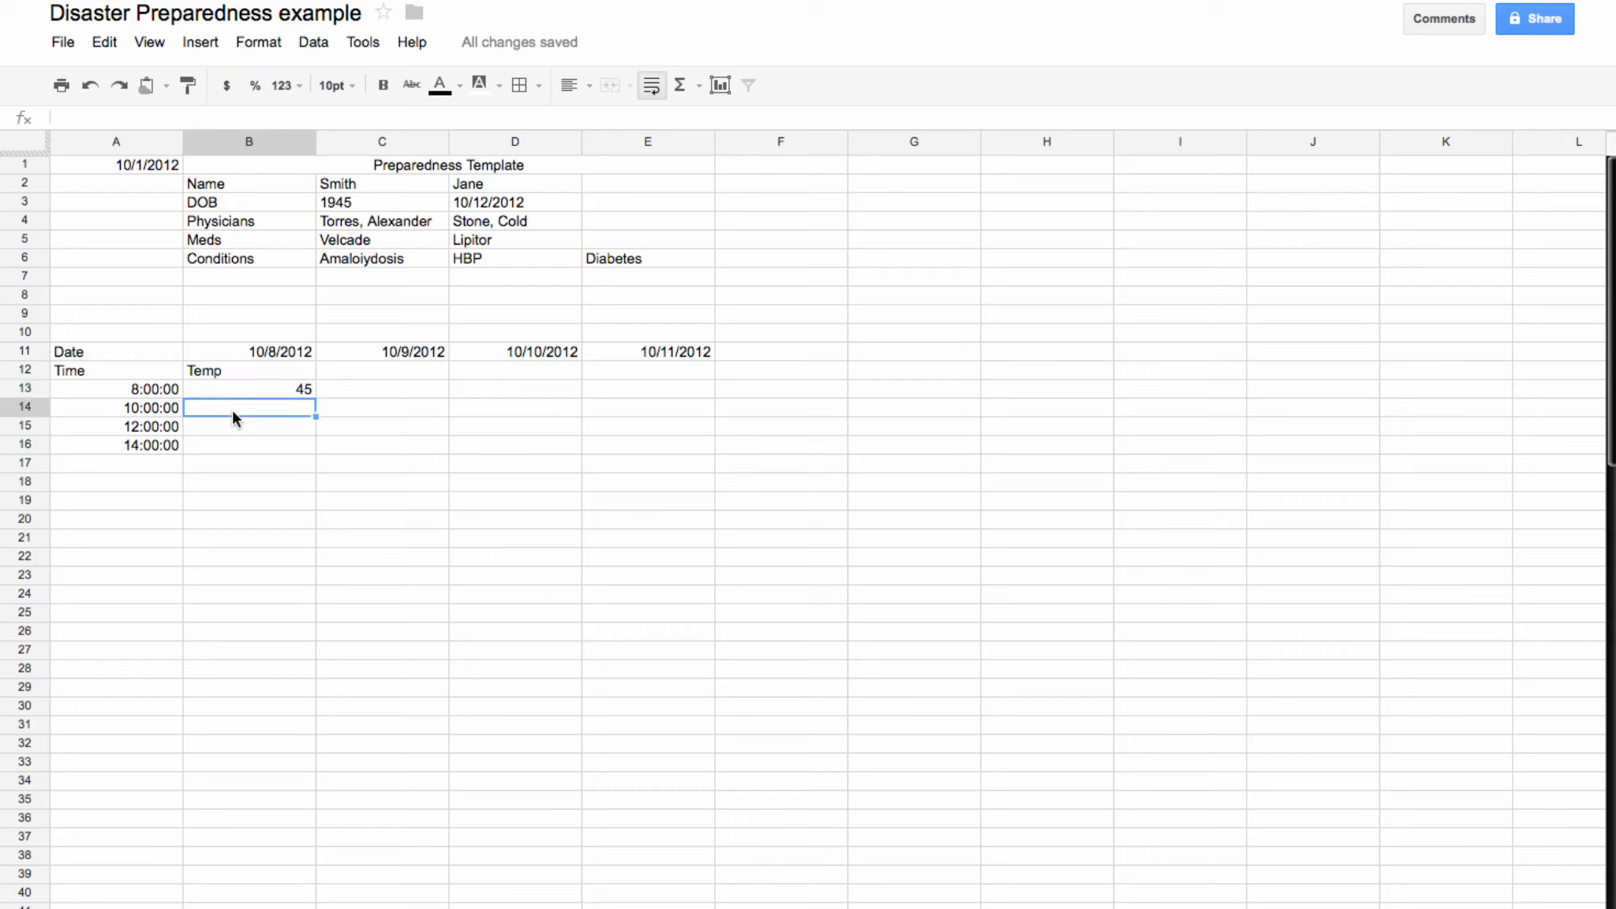
text(55)
key(Return)
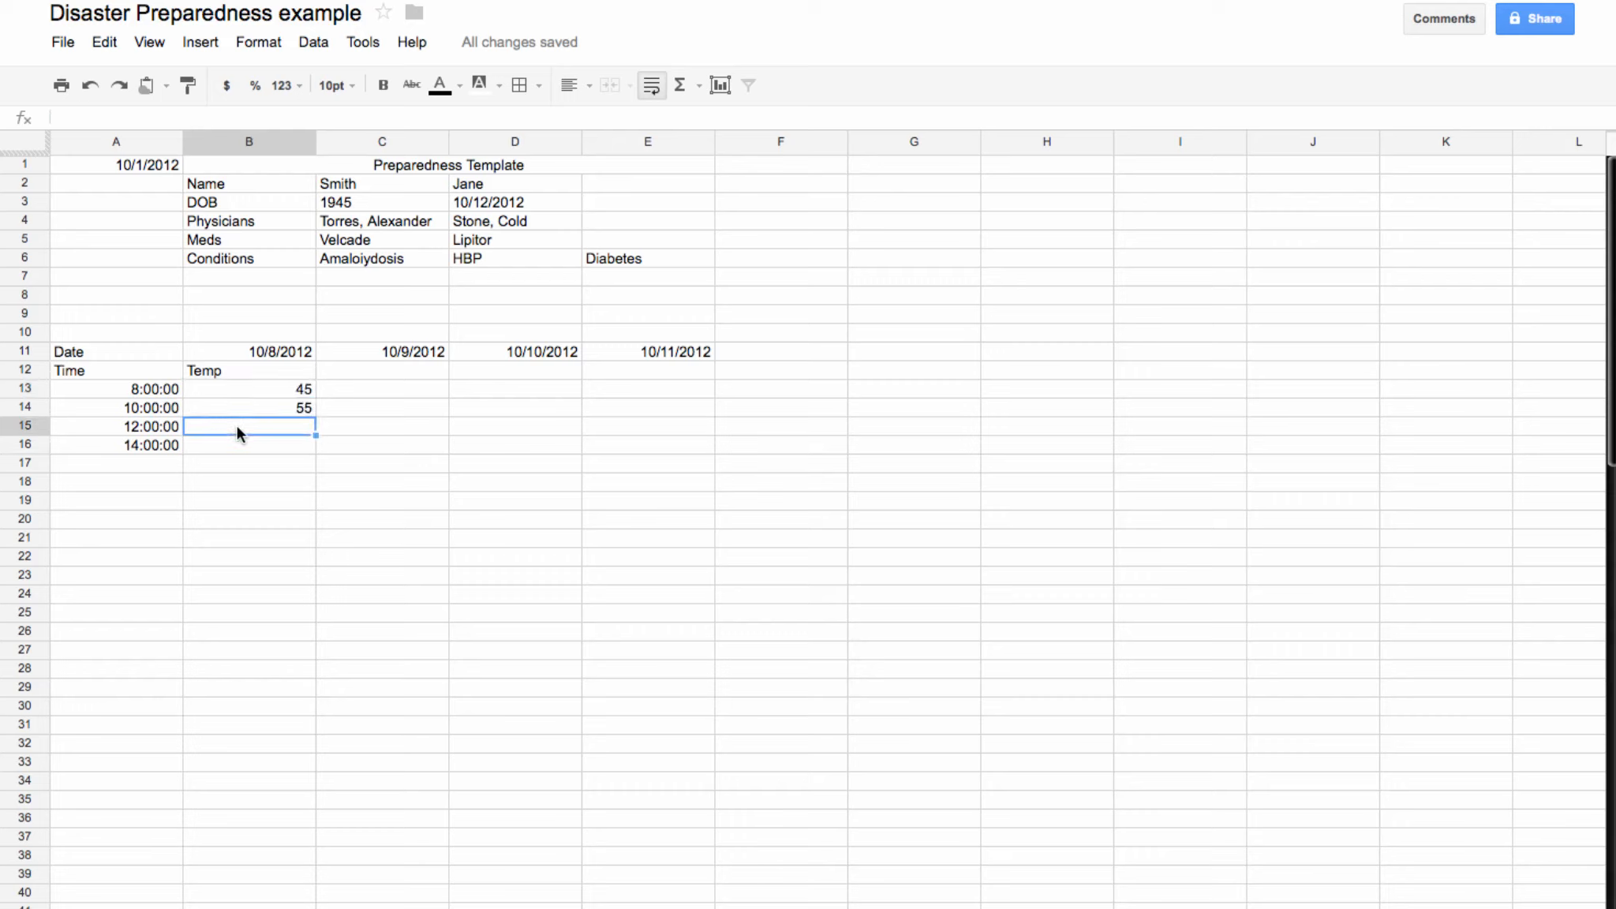
text(55)
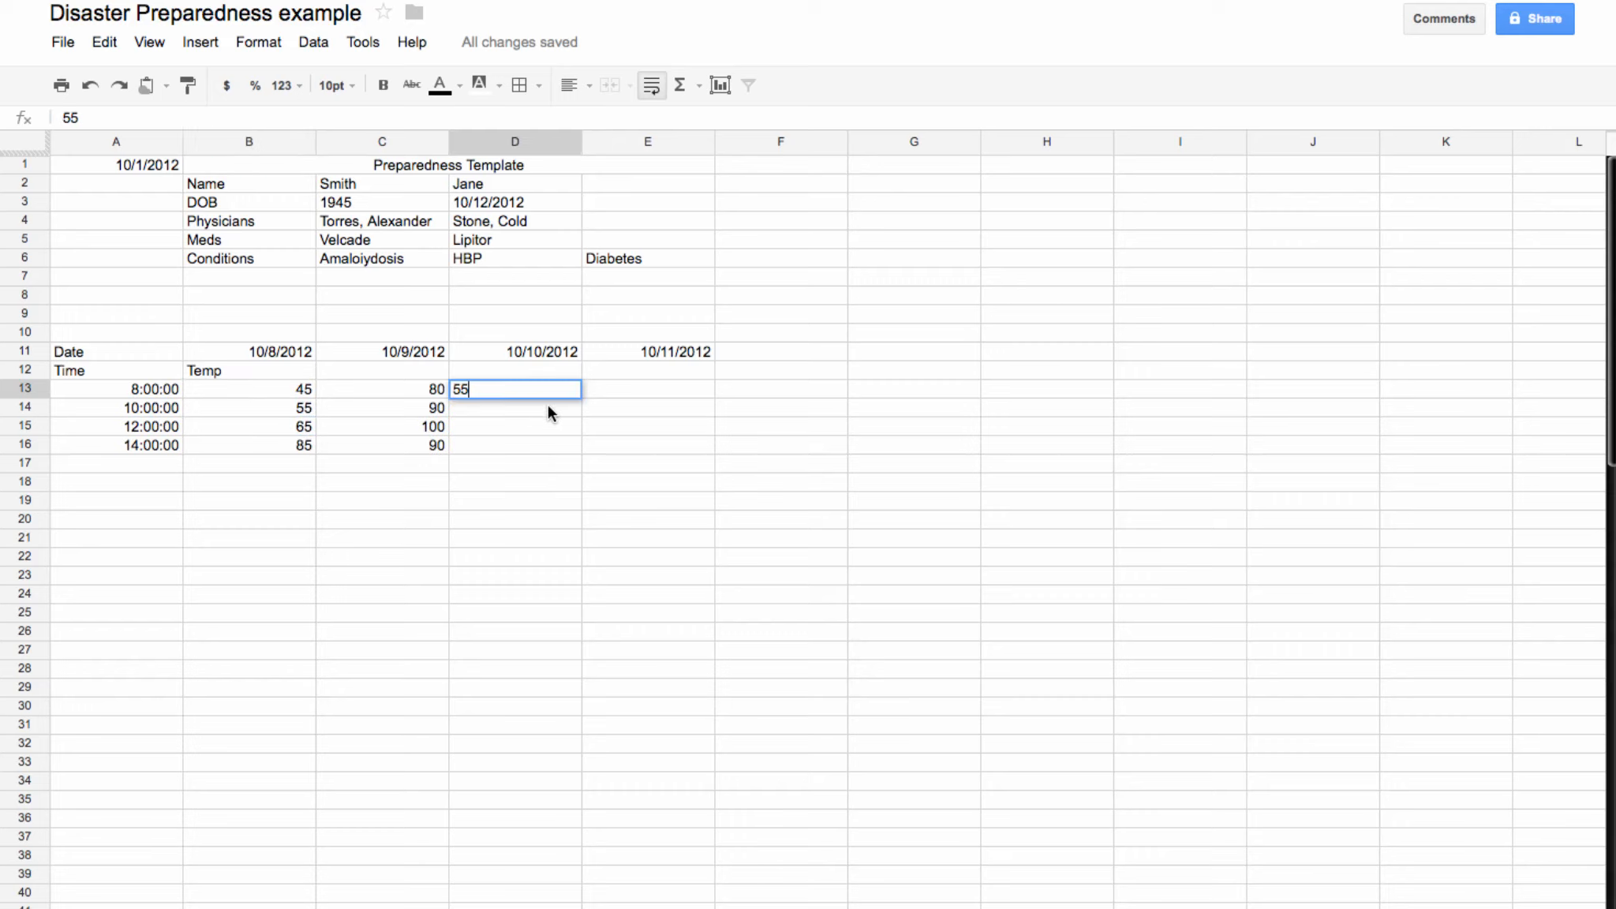
key(Return)
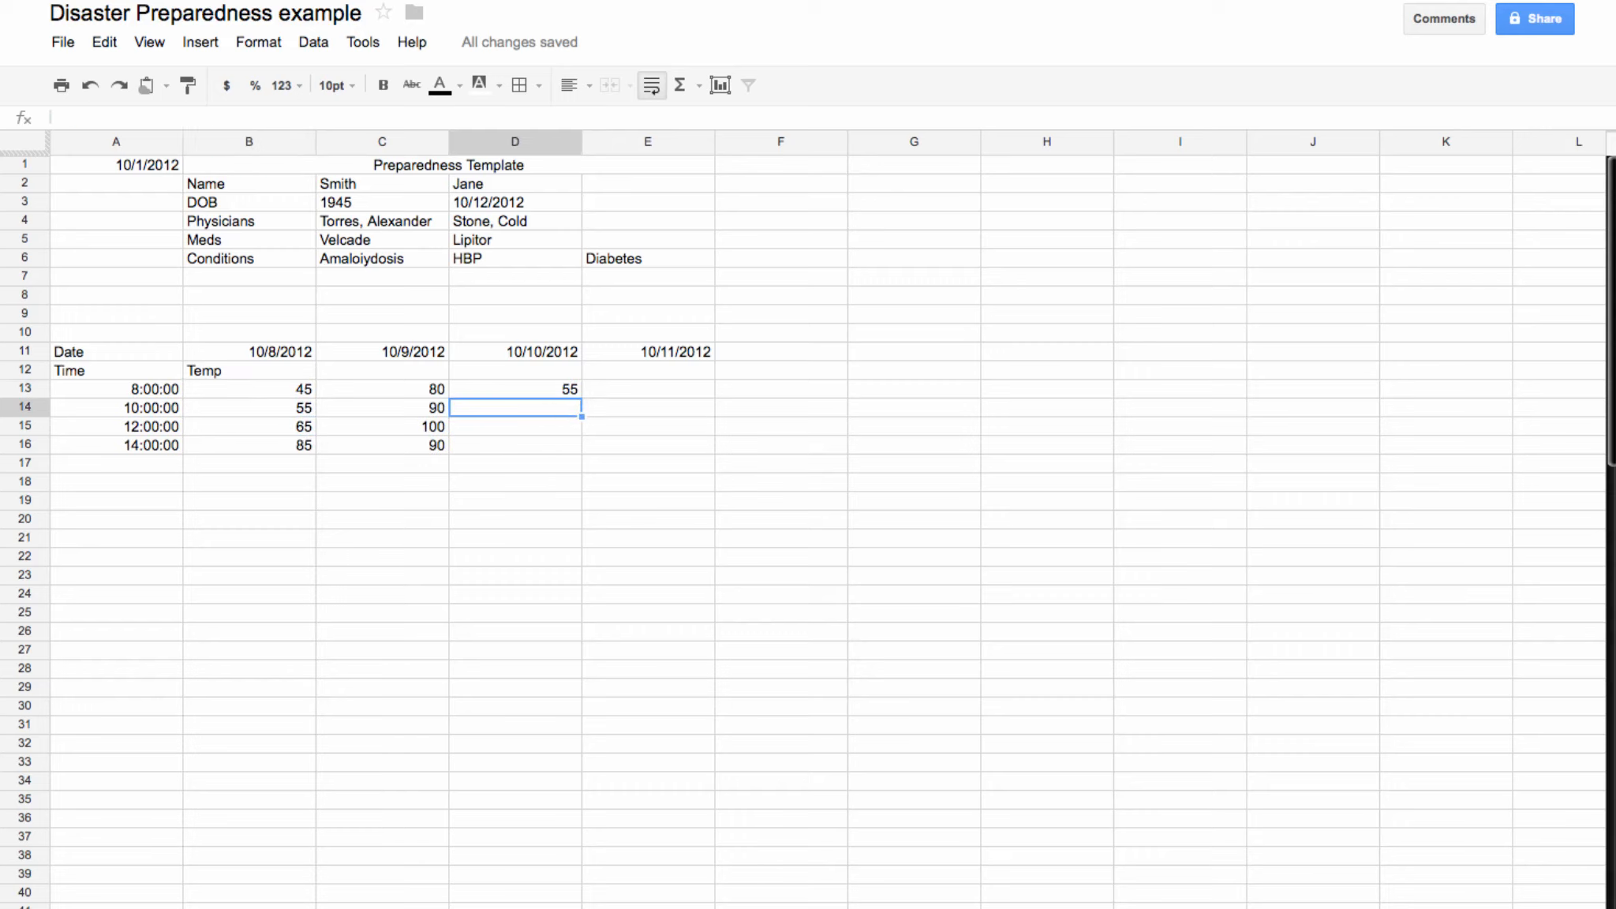
text(75)
key(Return)
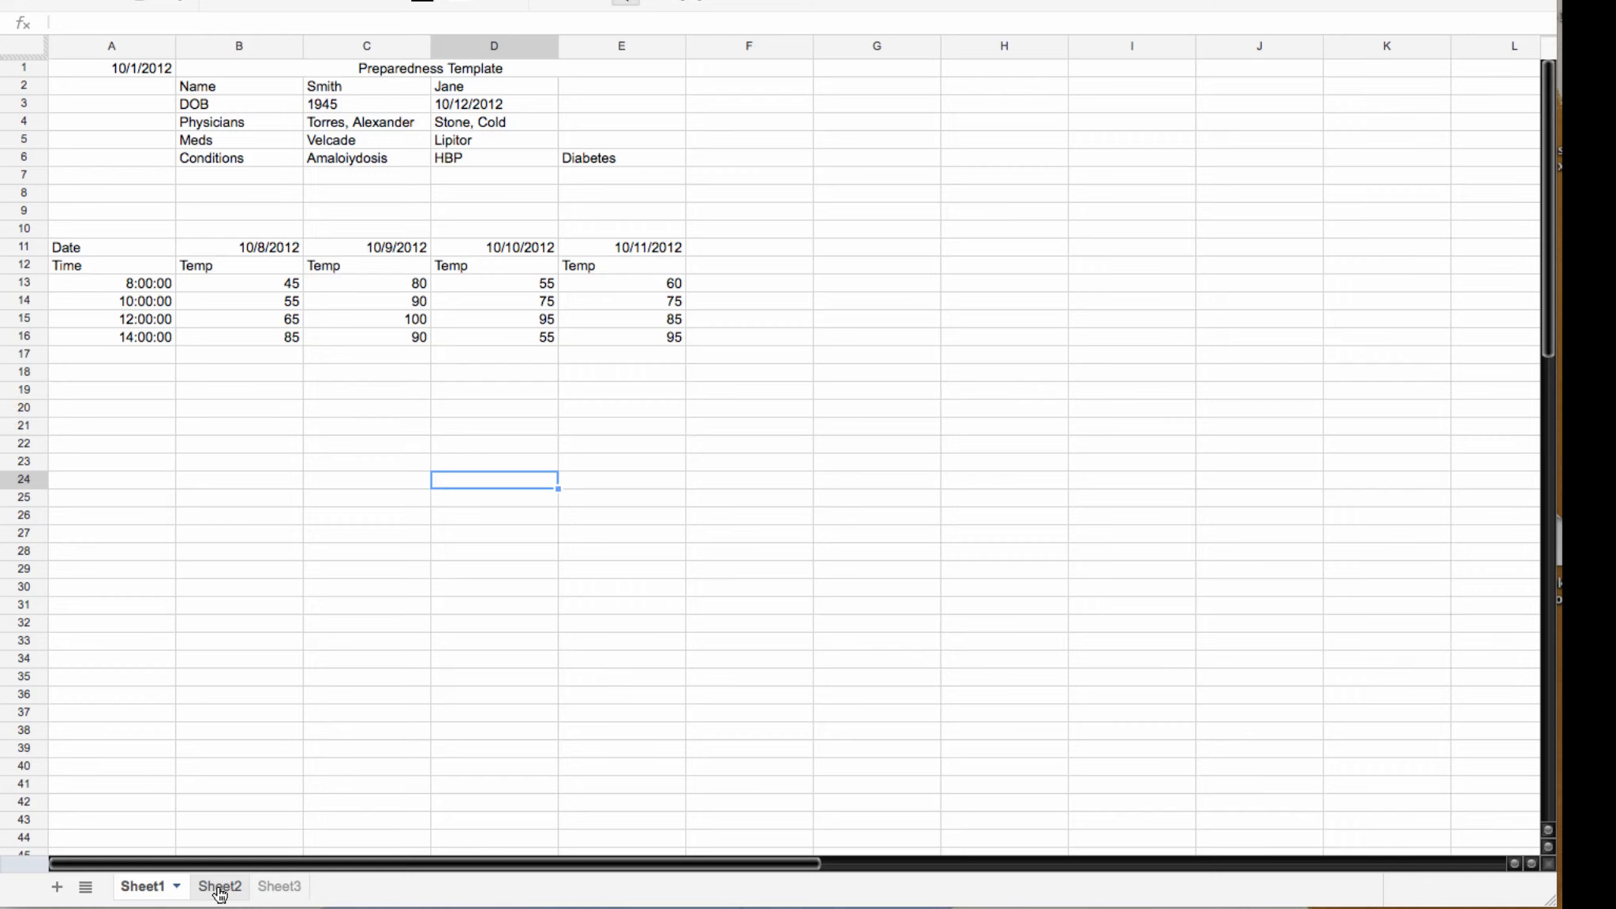
Step: Link Sheet2's B12 to the 45 reading in Sheet1!B13
click(220, 887)
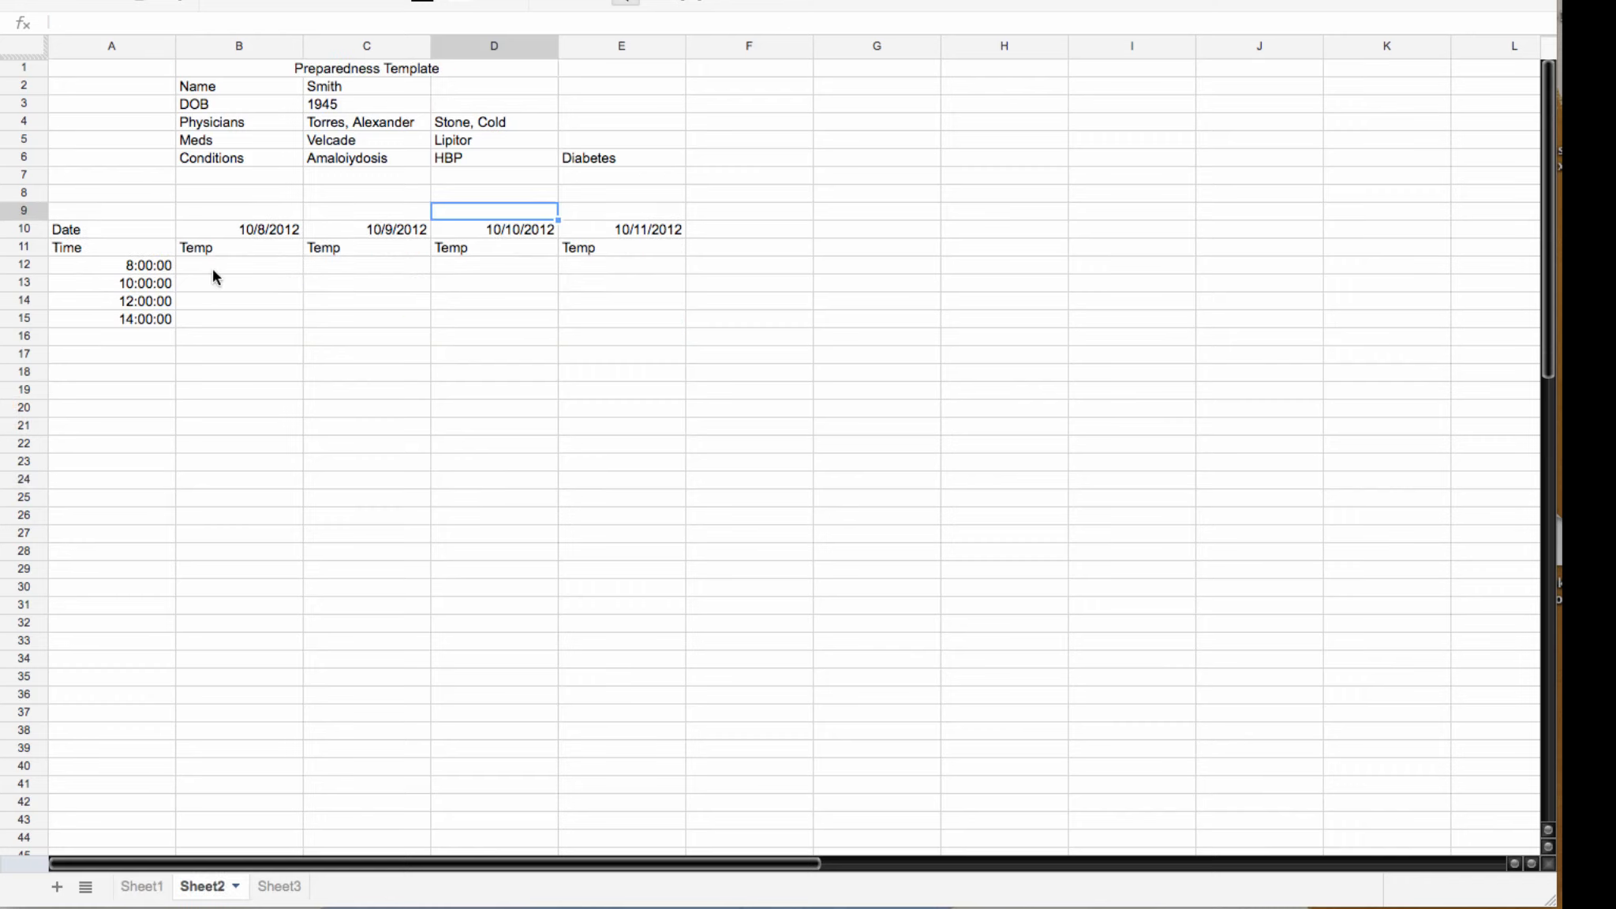
click(250, 265)
scroll(251, 265, right, 2)
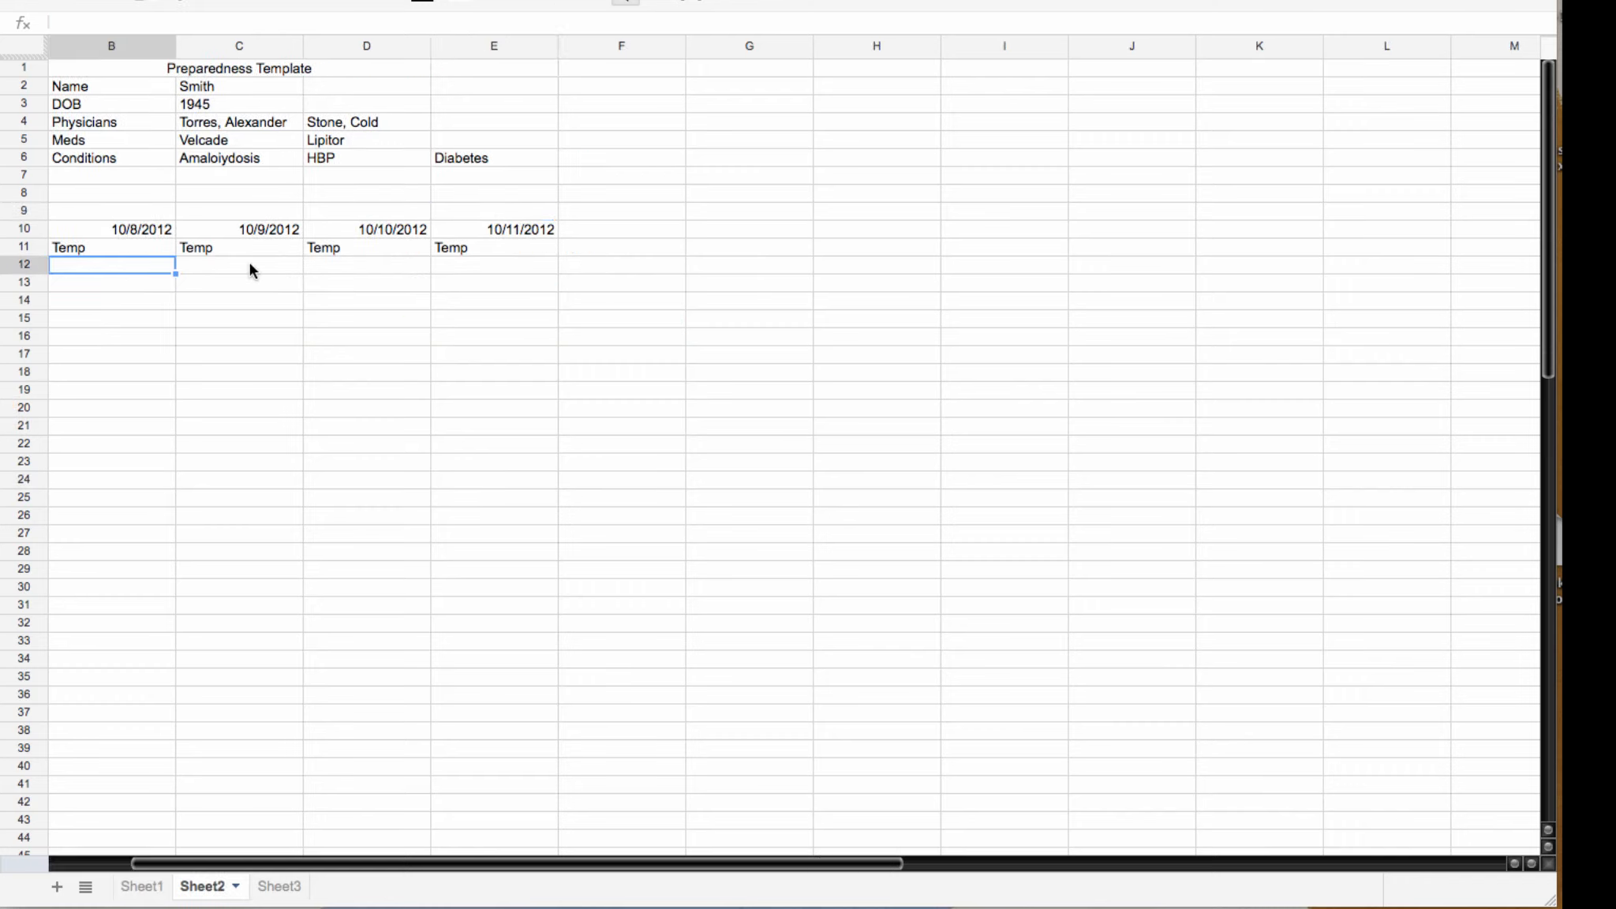
text(=)
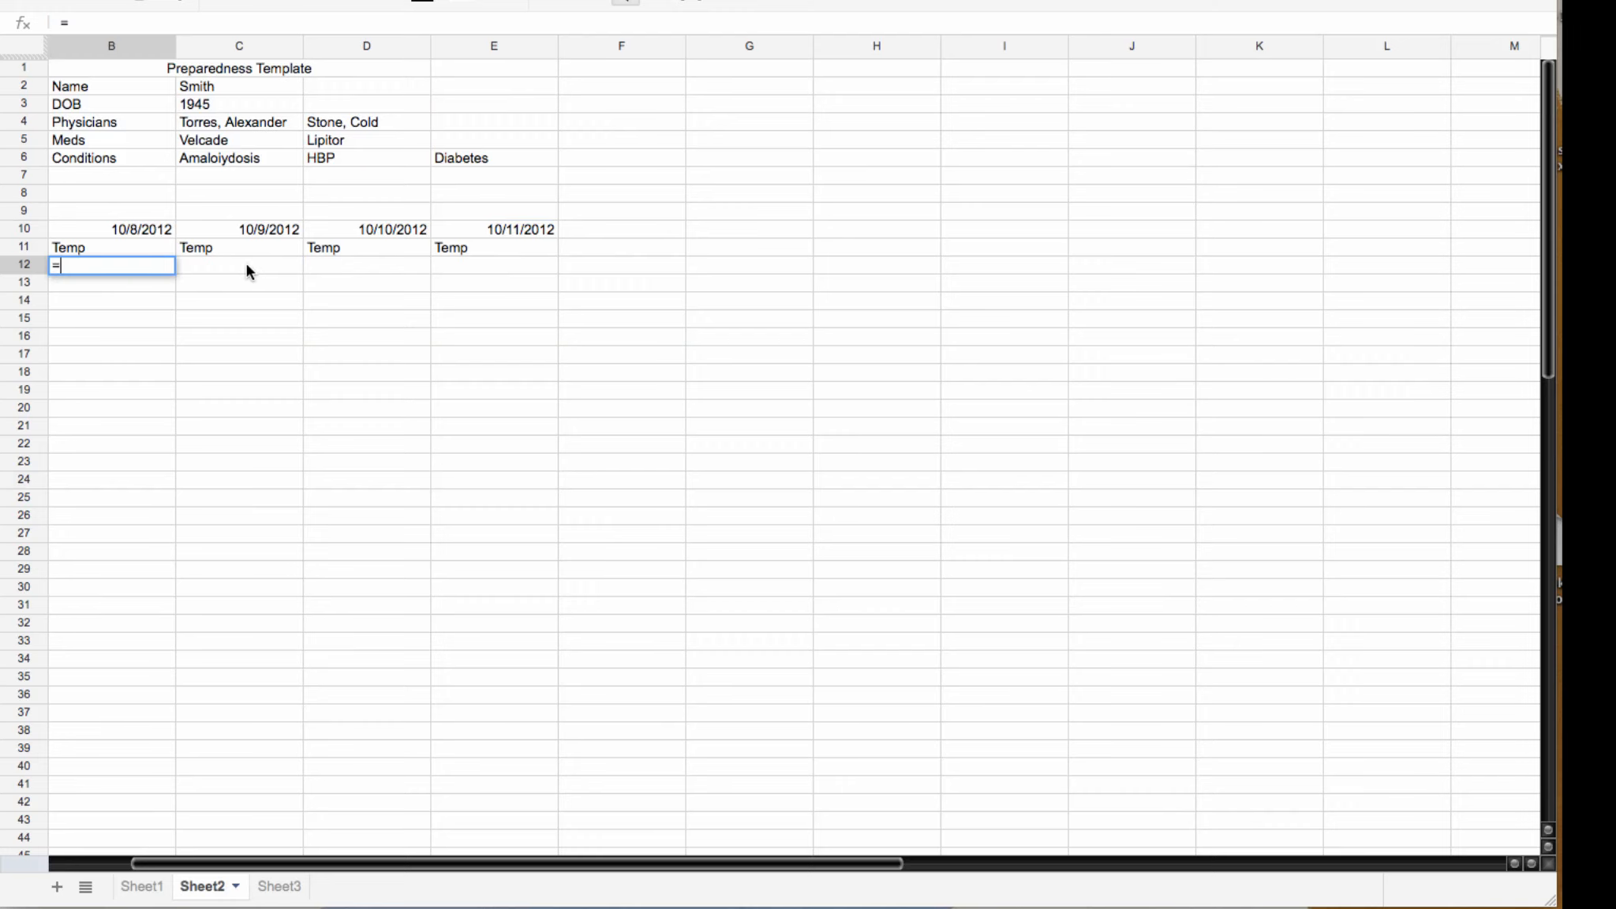
click(142, 886)
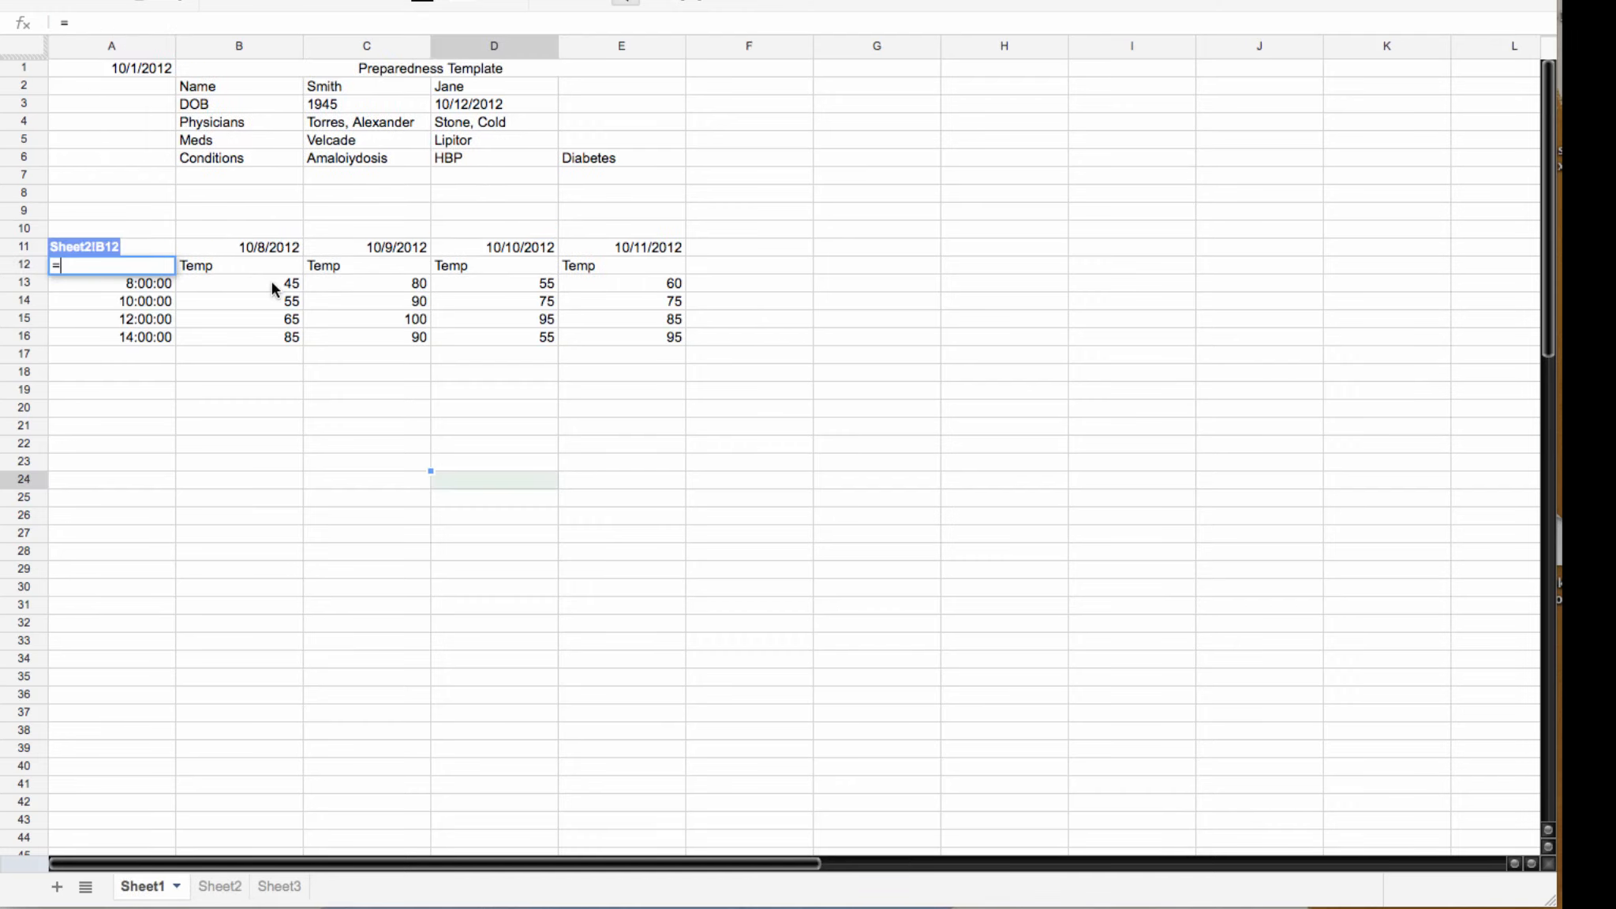
click(271, 282)
key(Return)
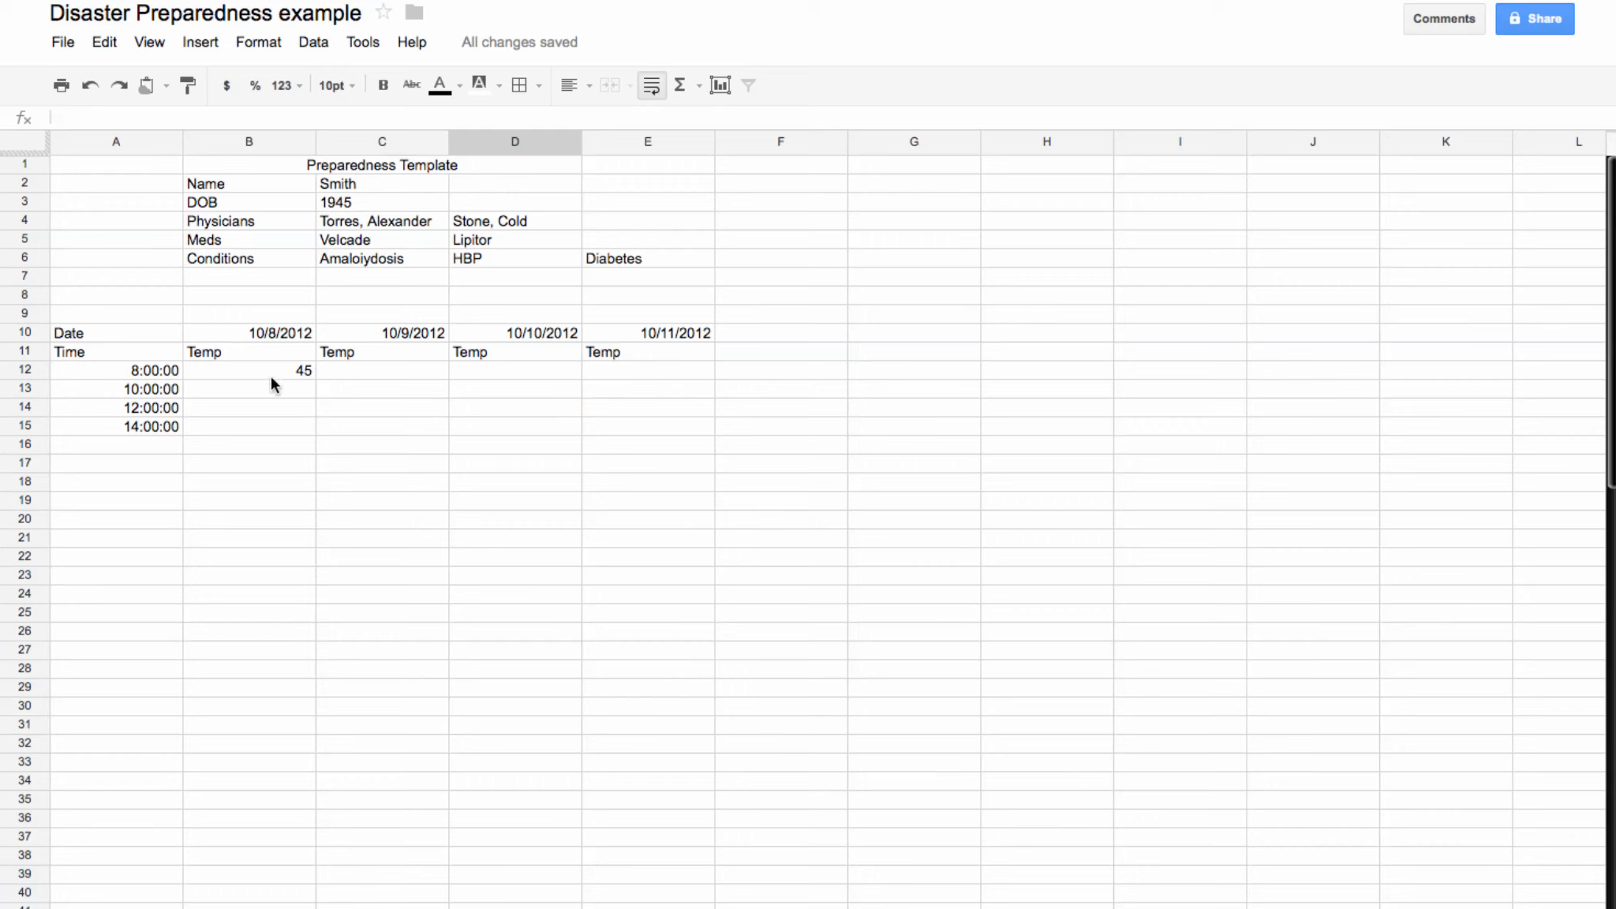
Step: Fill the temperature link down to B15 and select the A11:B15 data
click(302, 373)
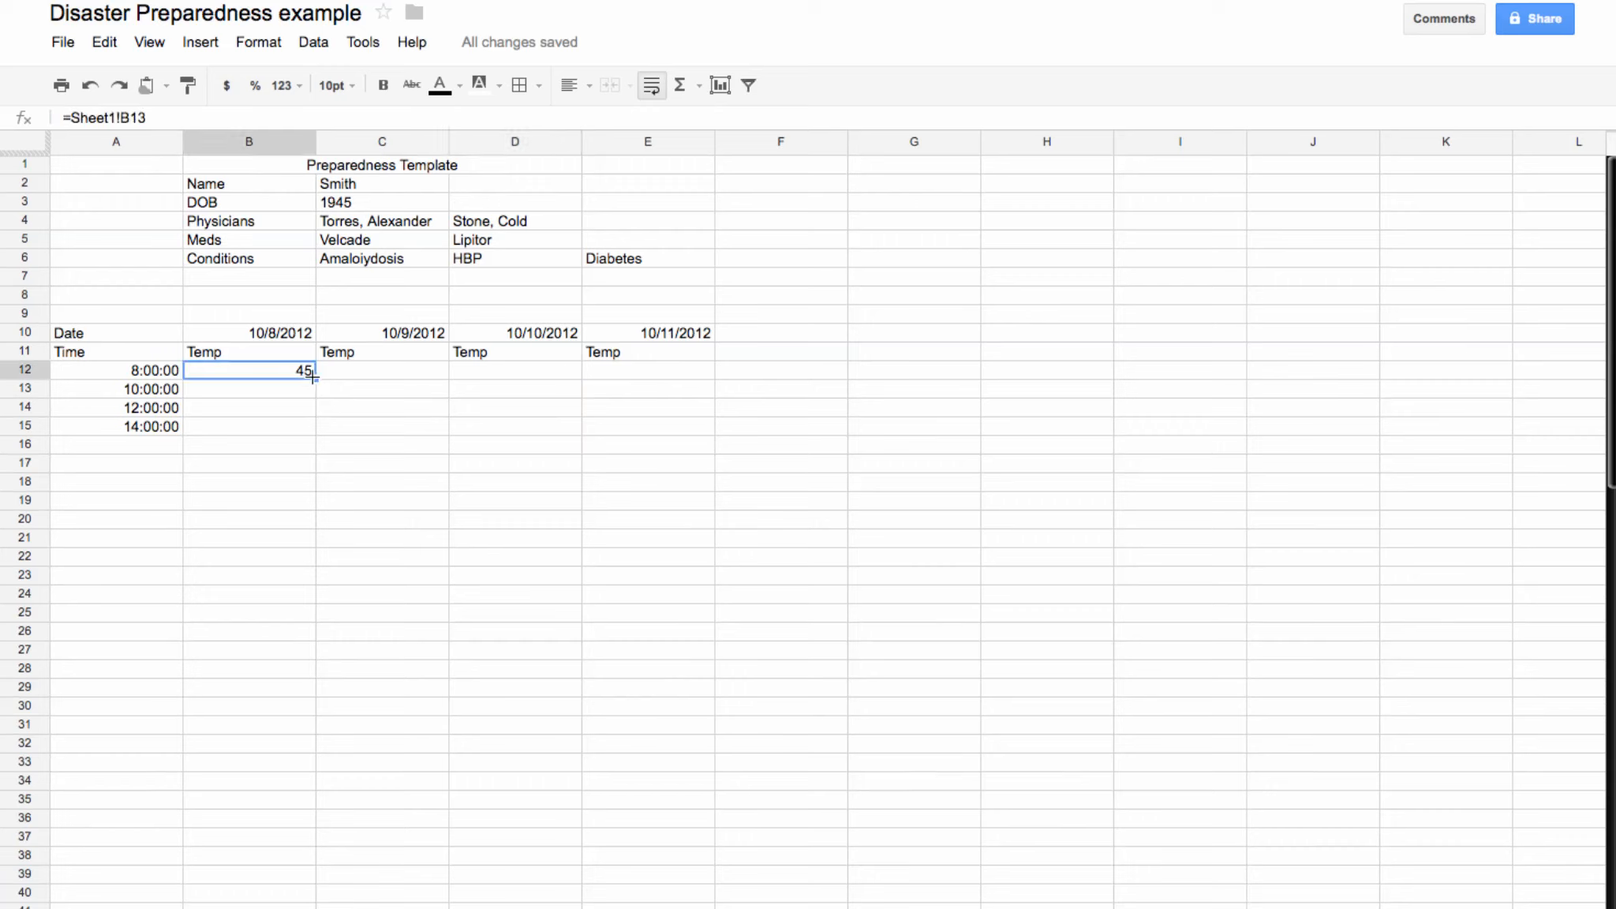
drag(315, 382, 314, 429)
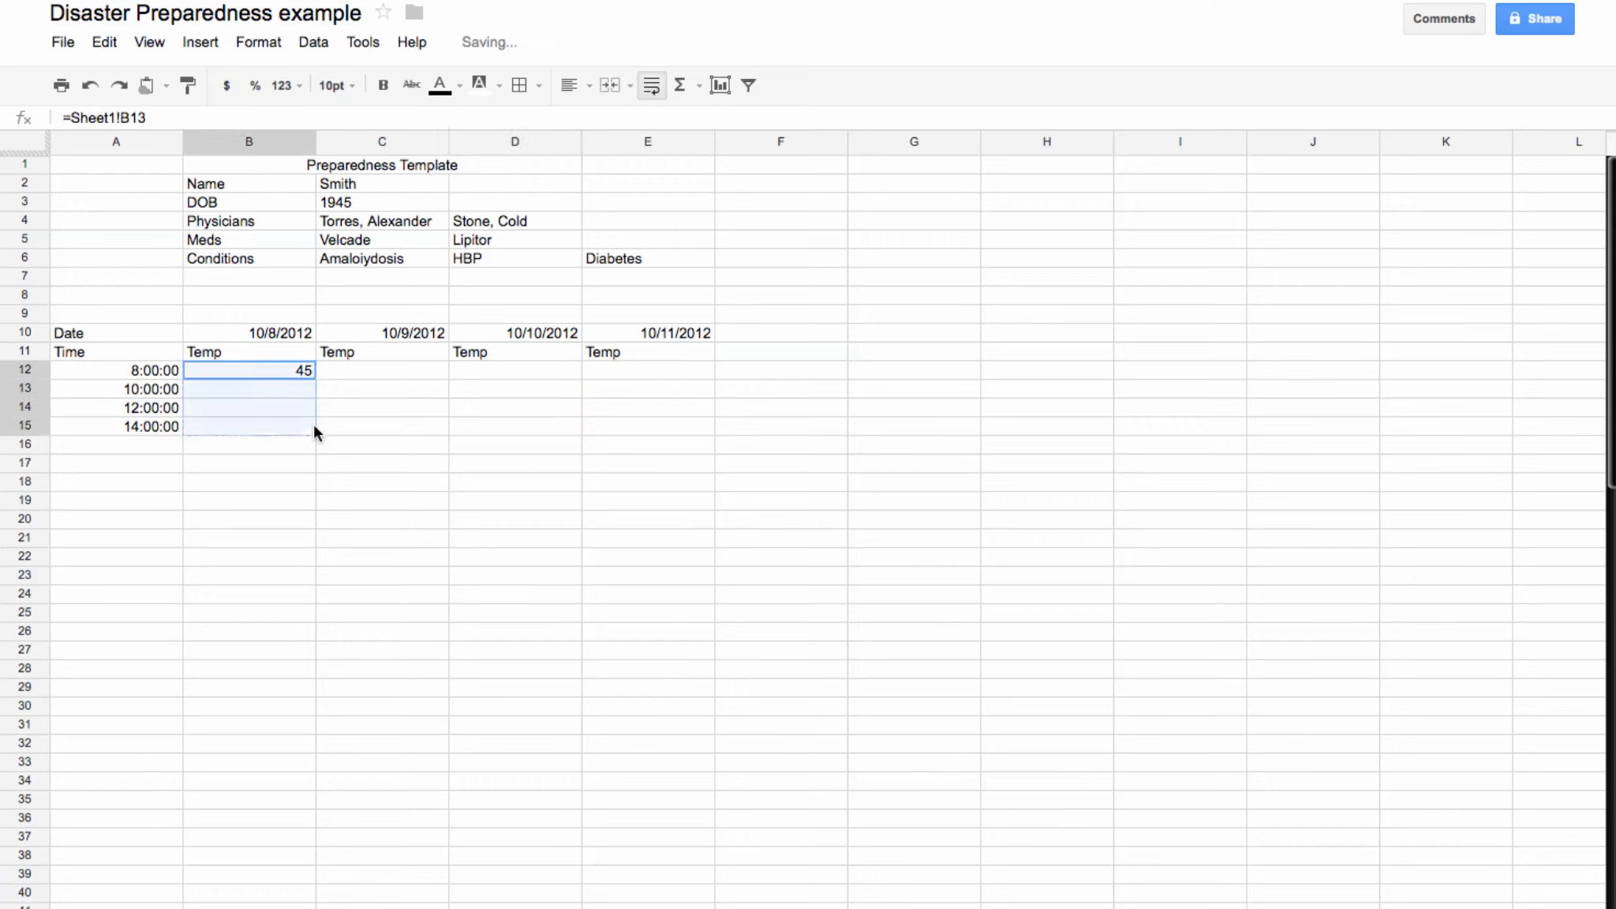
click(340, 545)
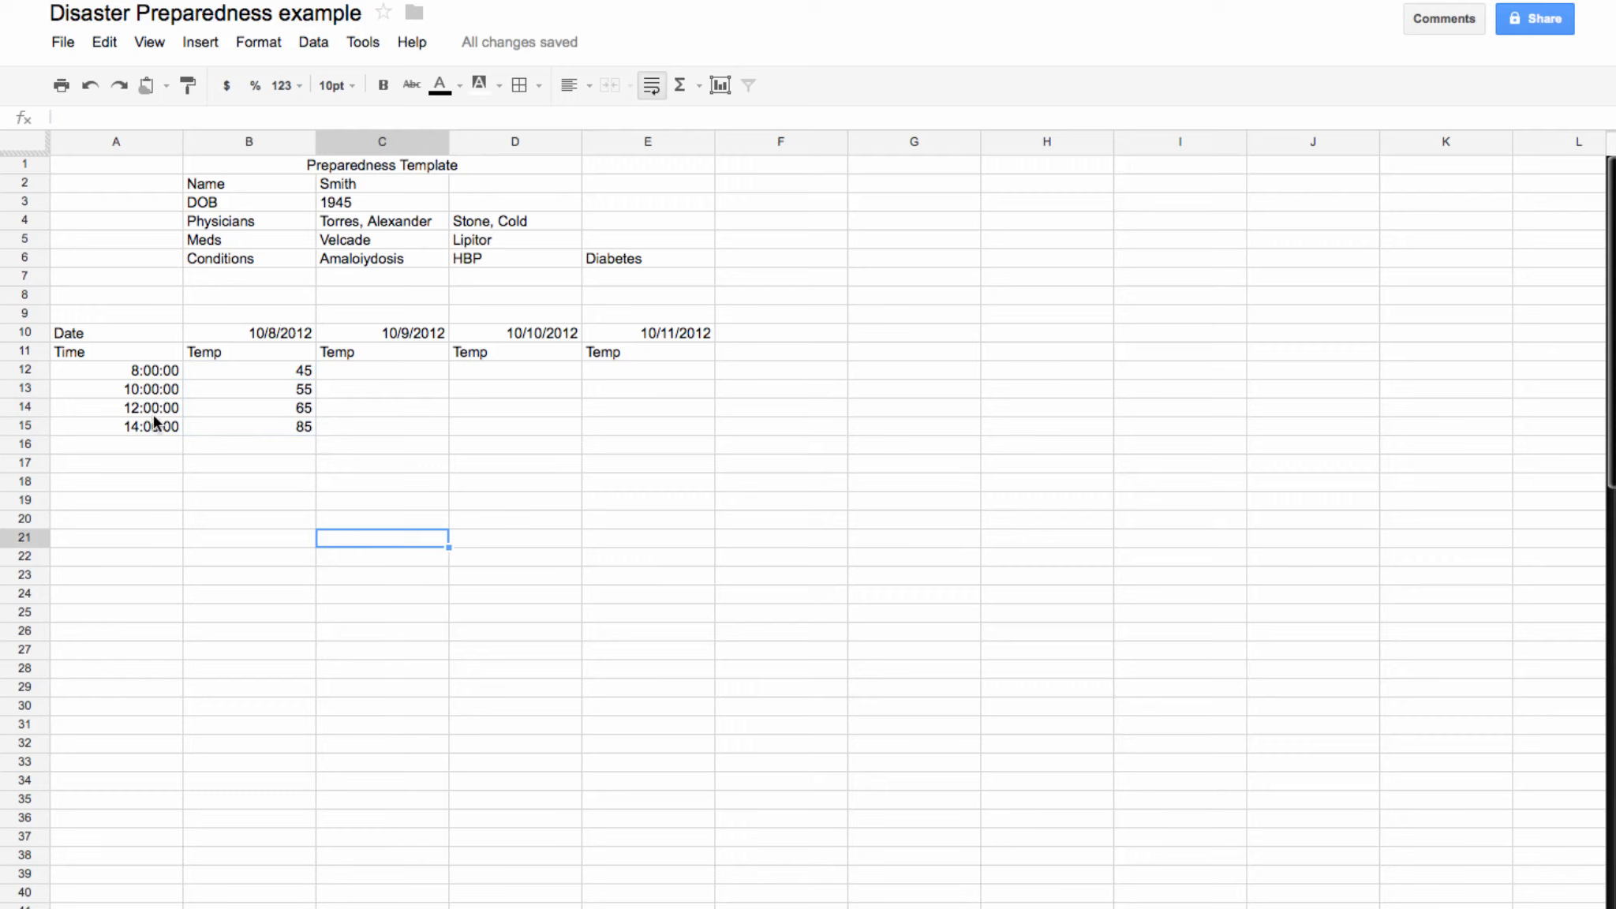
drag(155, 423, 257, 426)
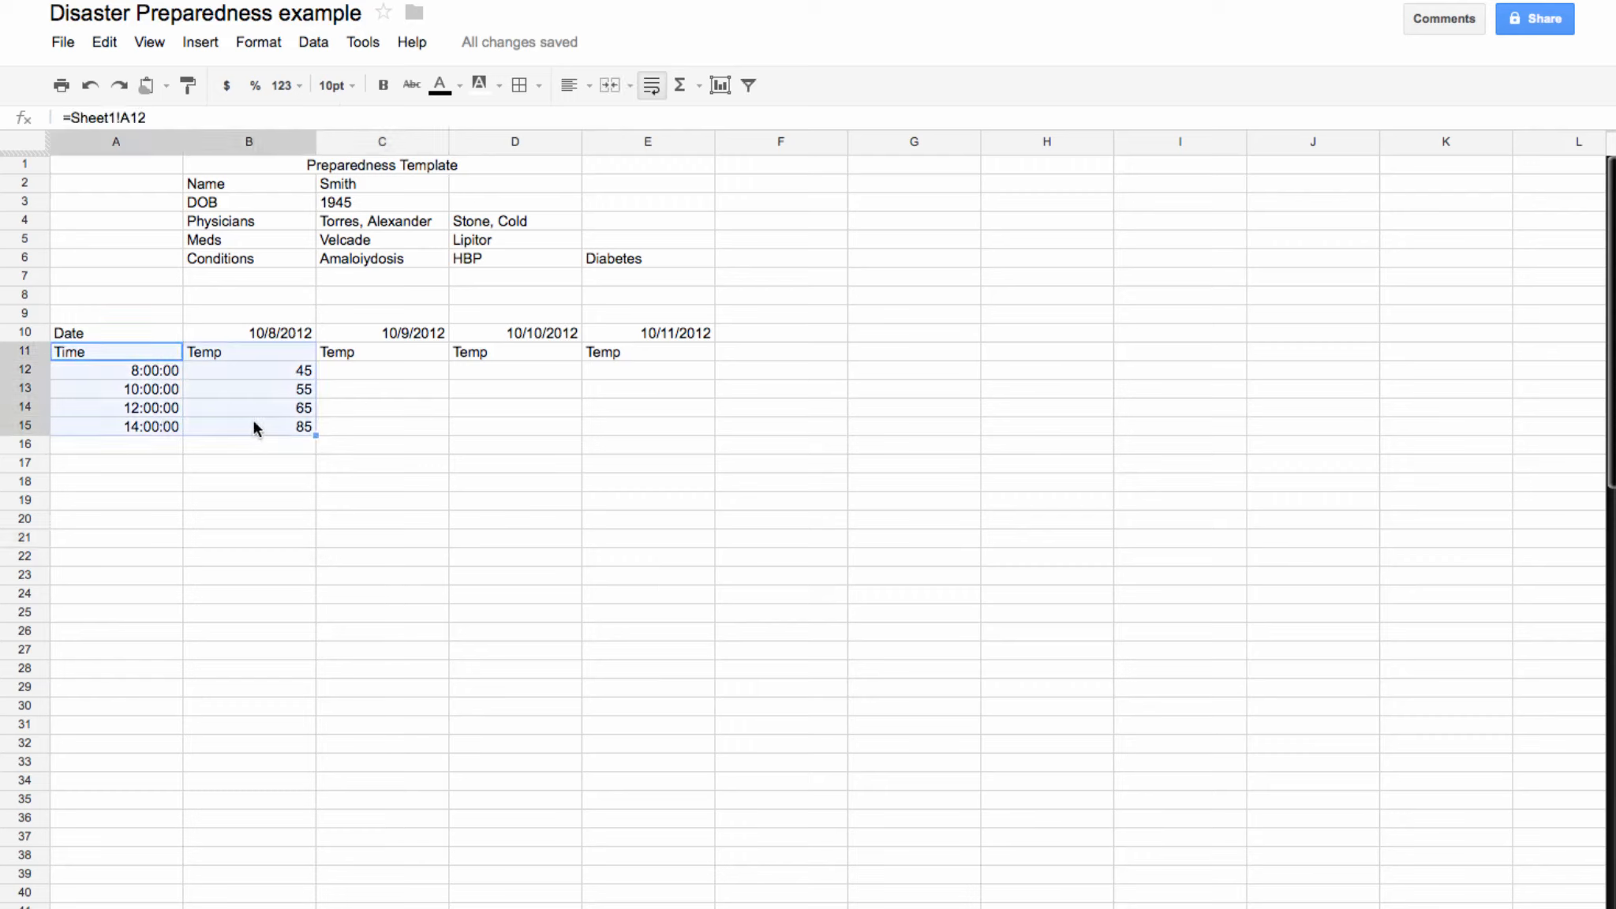
click(202, 42)
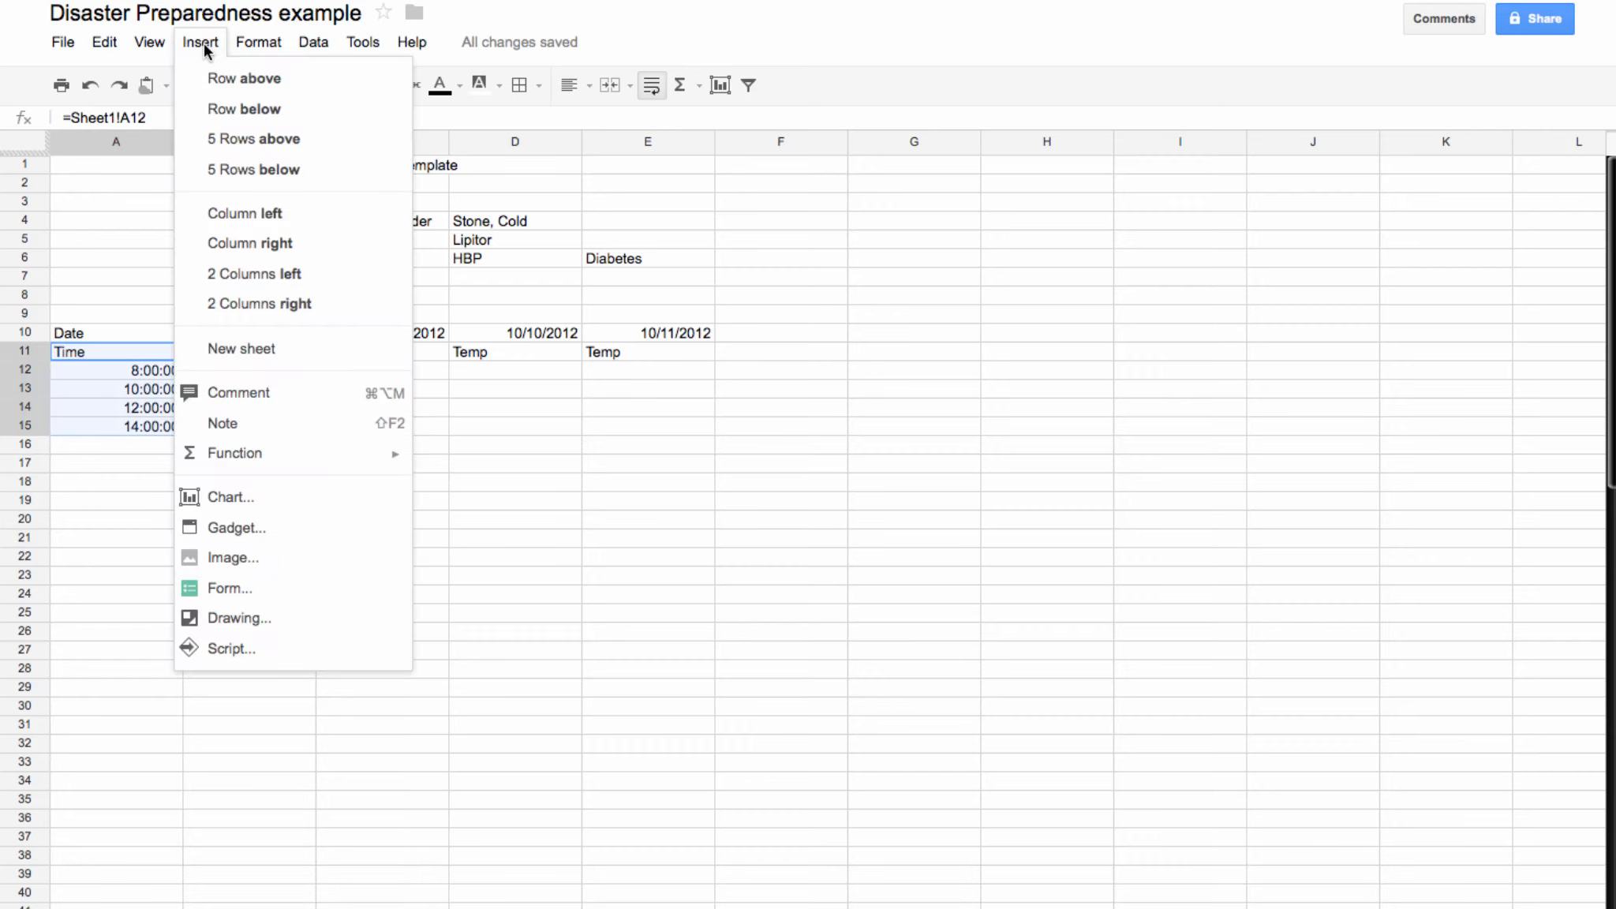
Step: Insert a column chart of the selected Time and Temp readings
click(224, 499)
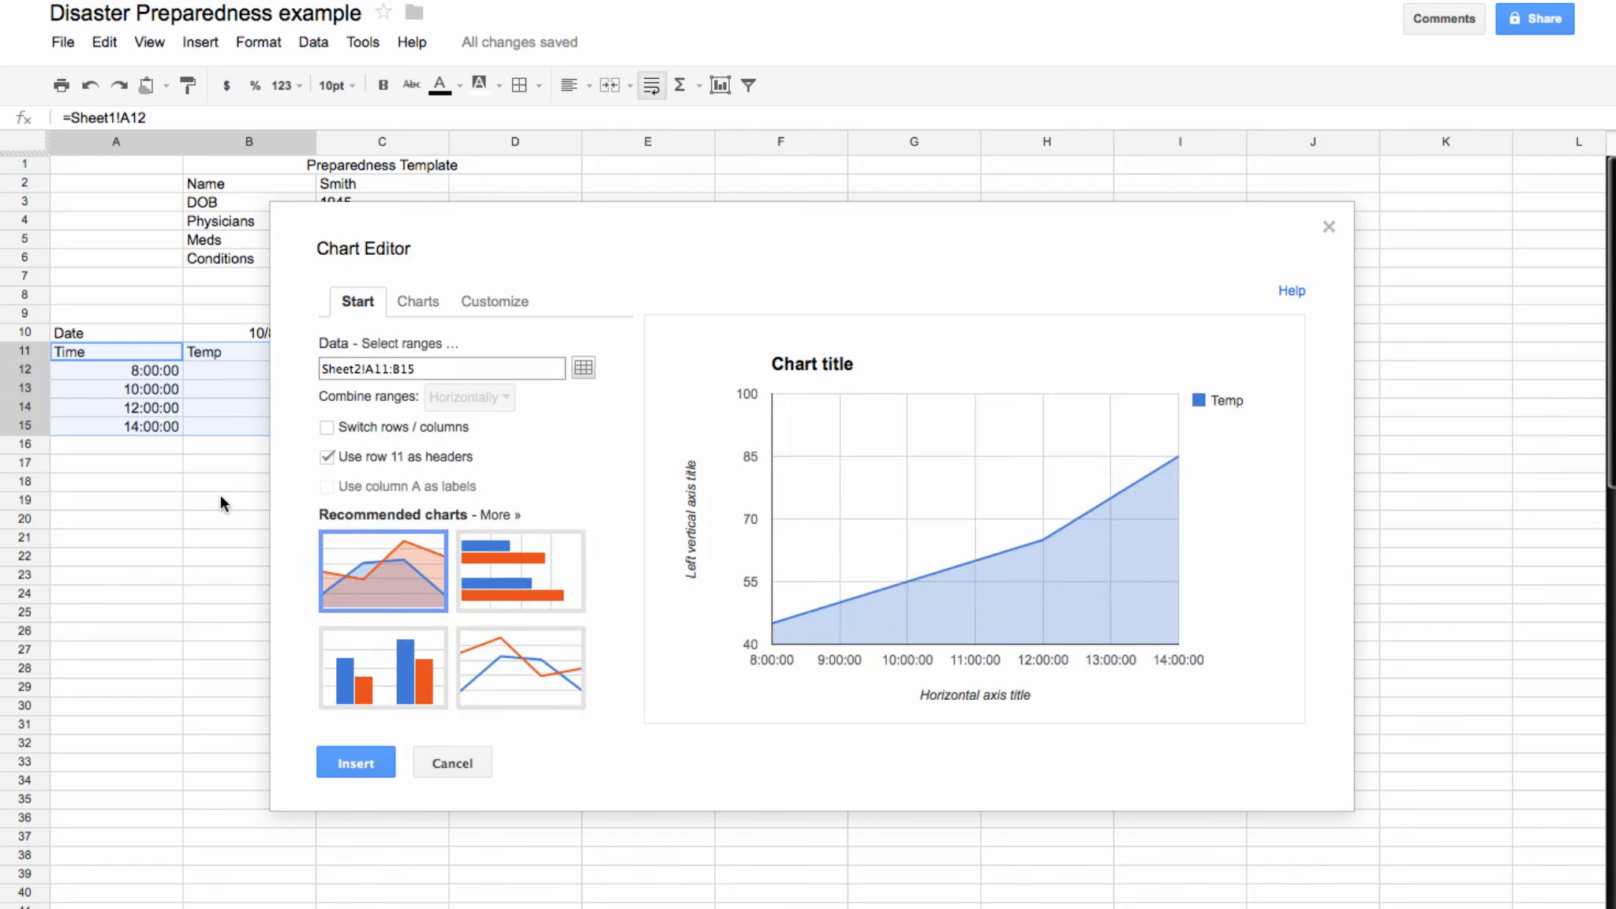
click(393, 694)
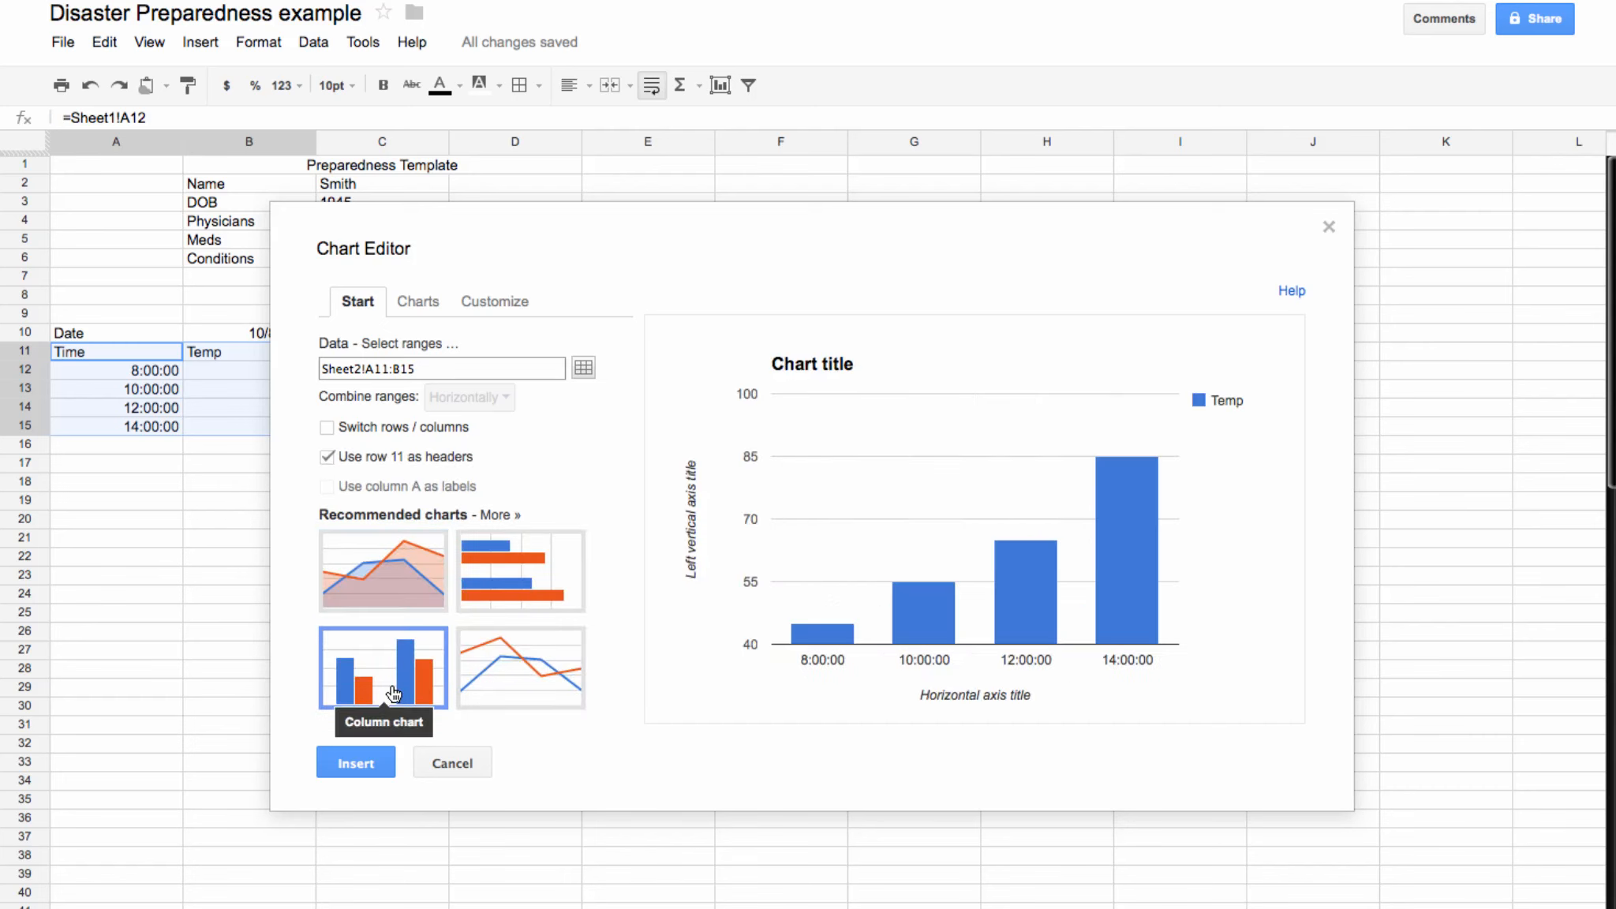
click(357, 763)
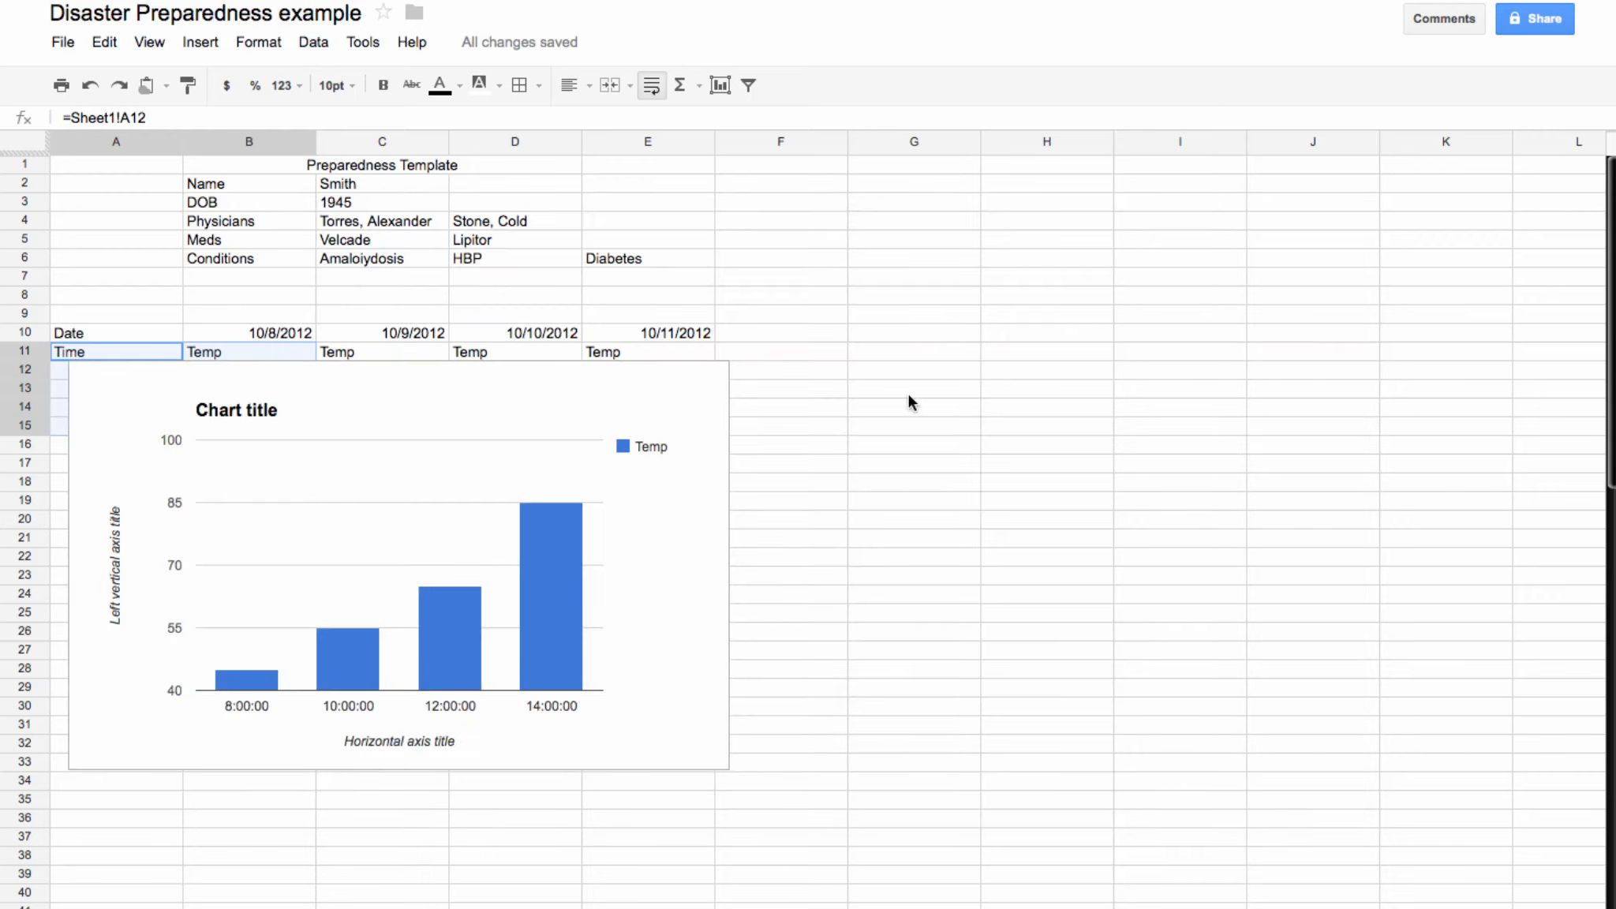
Step: Shrink the Sheet2 column chart and move it below the Time and Temp table, undoing an accidental cell move
click(639, 710)
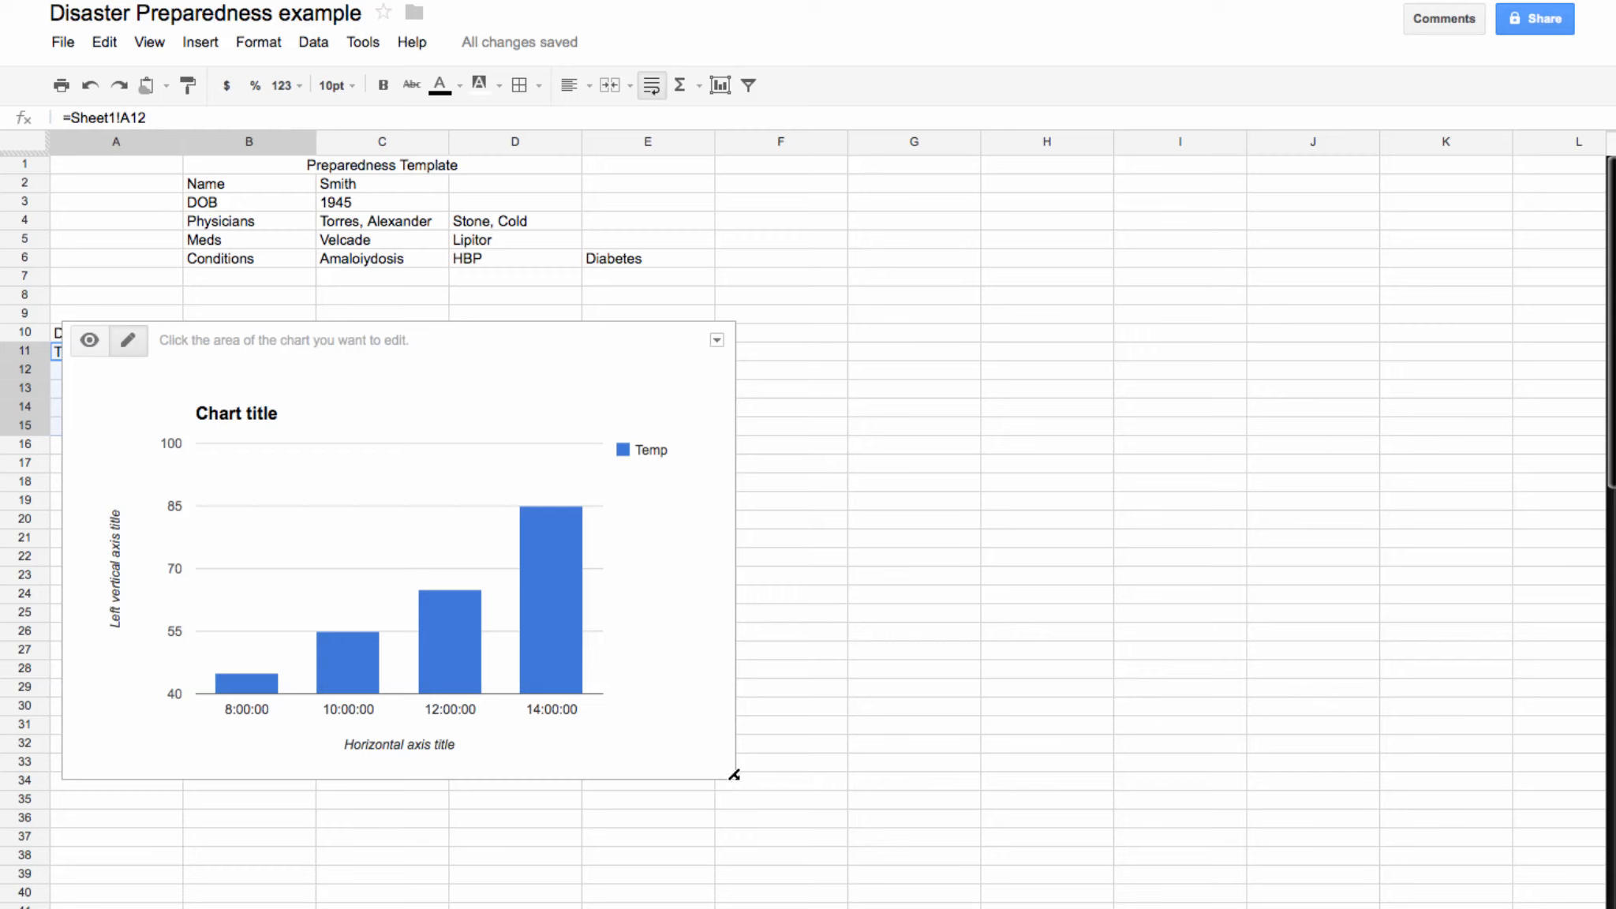
drag(731, 776, 325, 452)
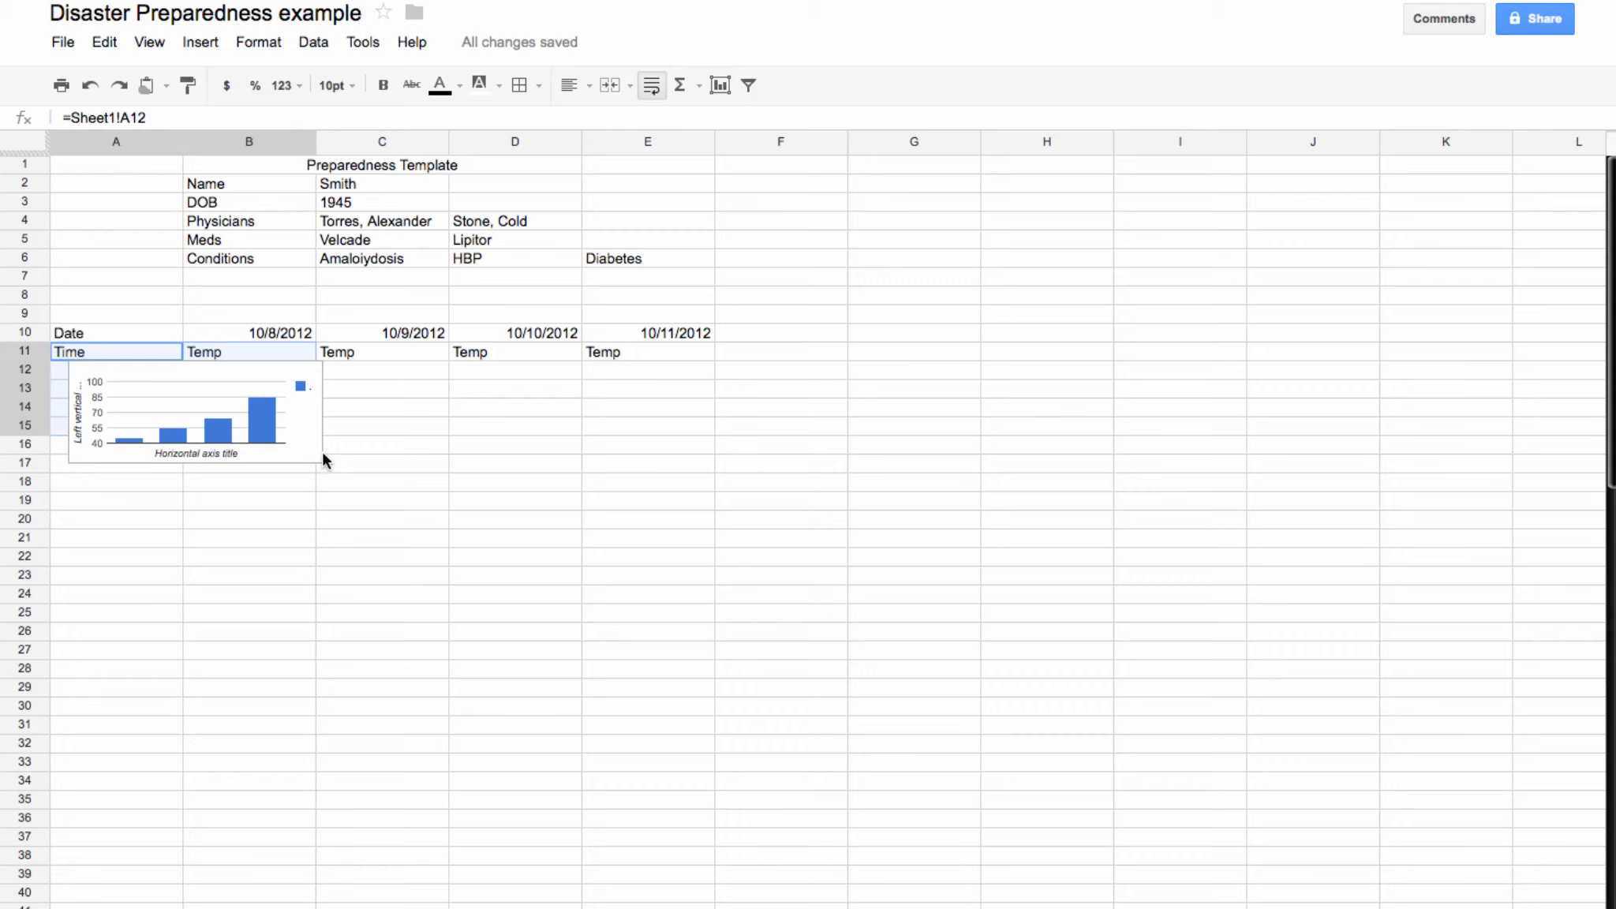
click(223, 371)
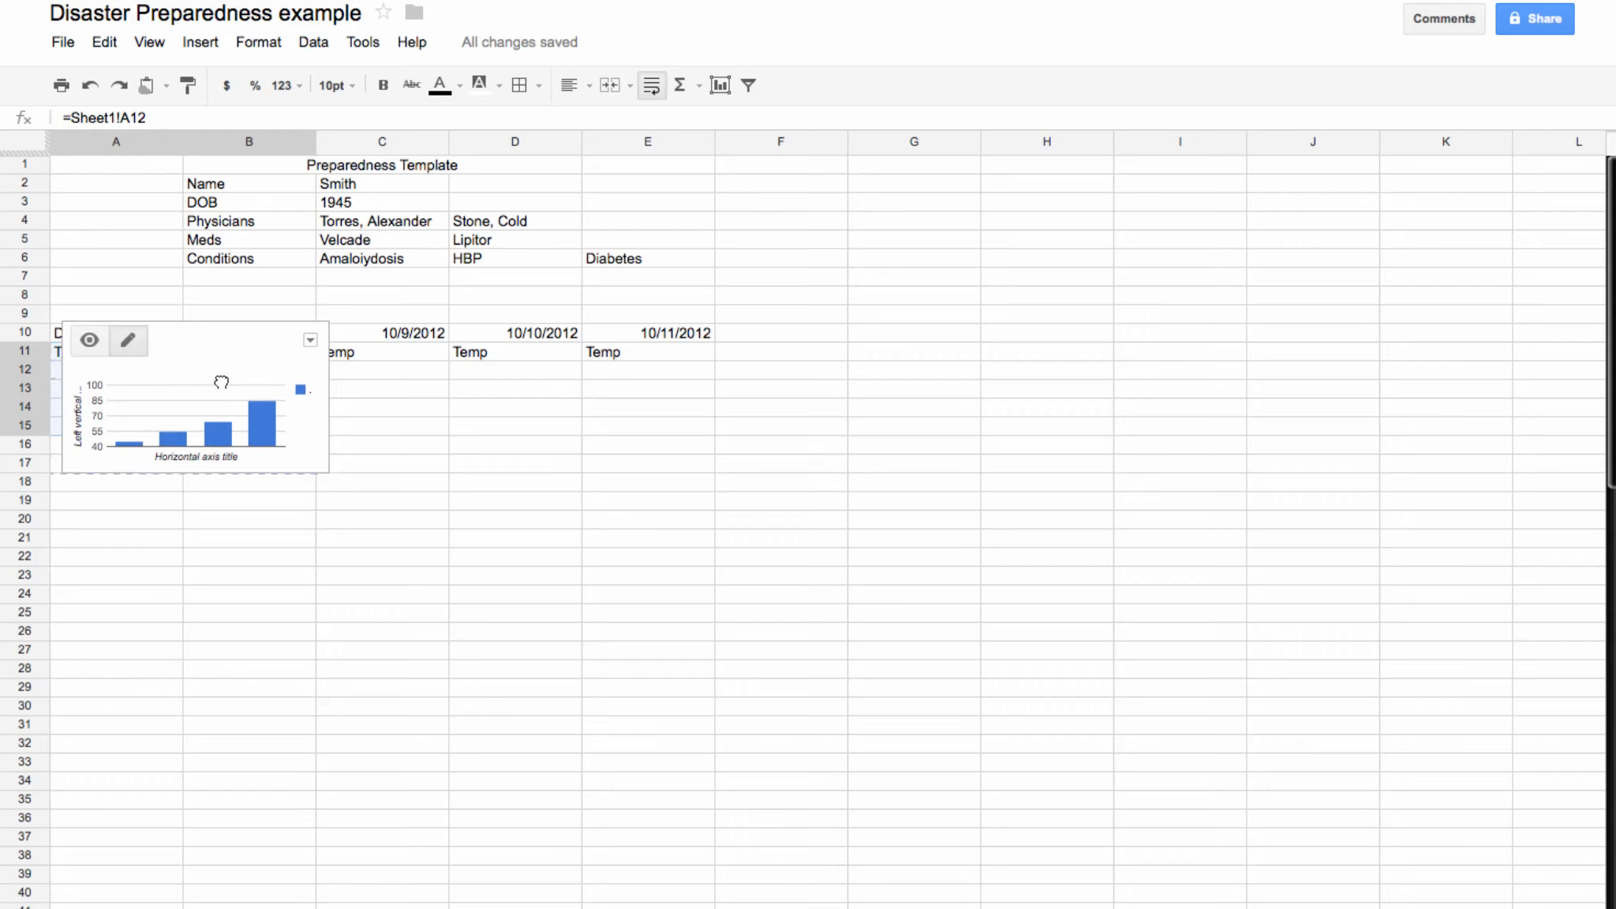
drag(222, 382, 453, 459)
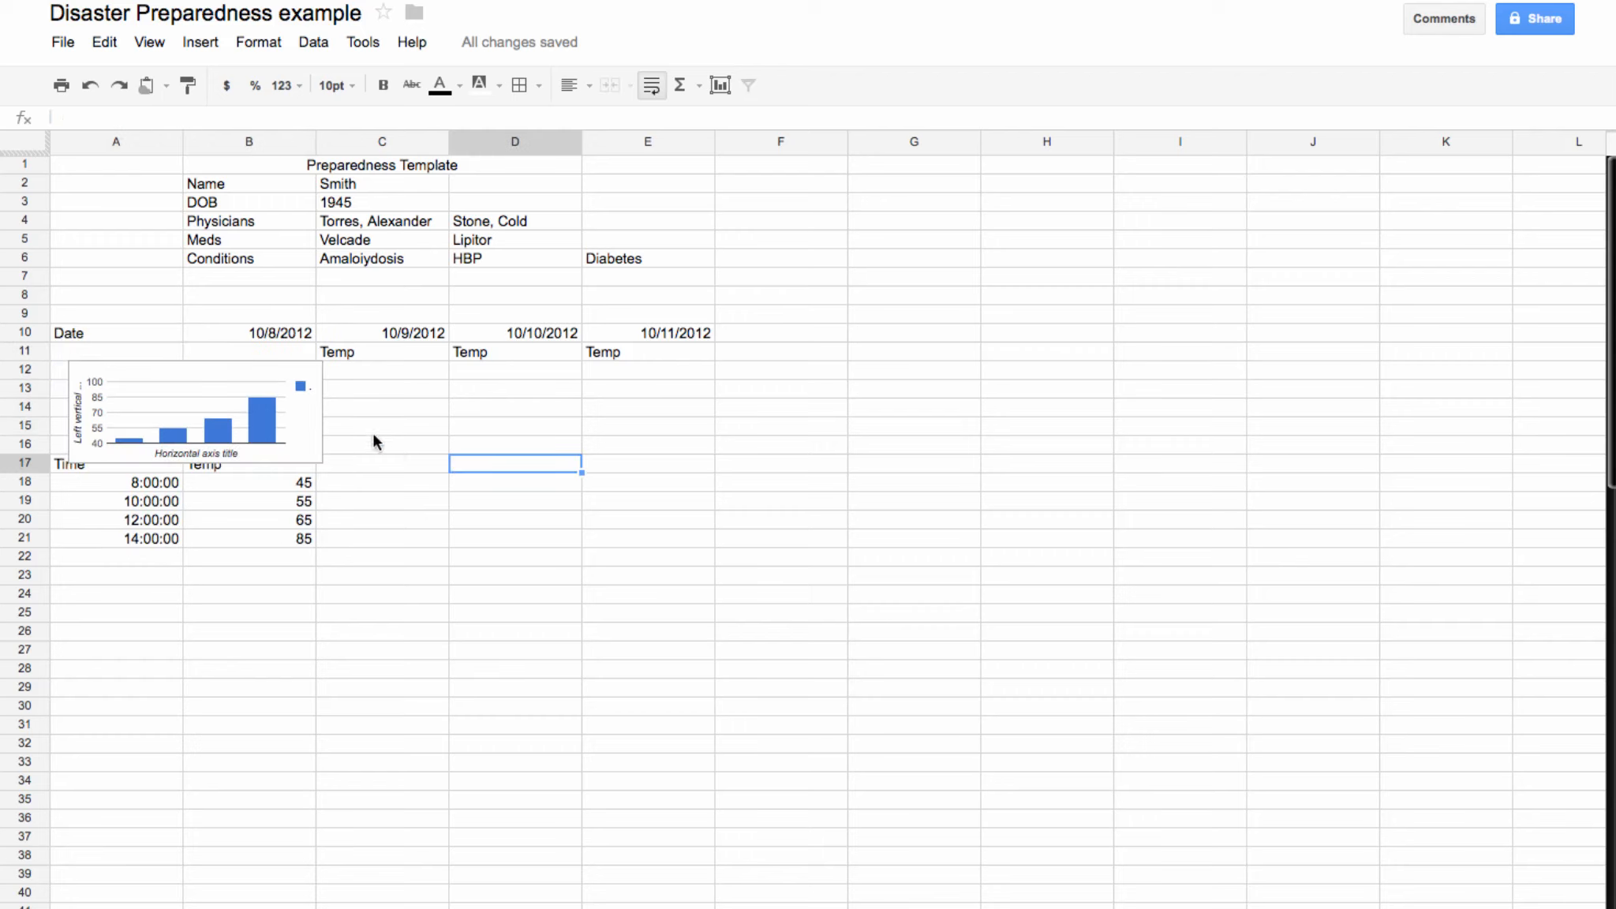
click(90, 89)
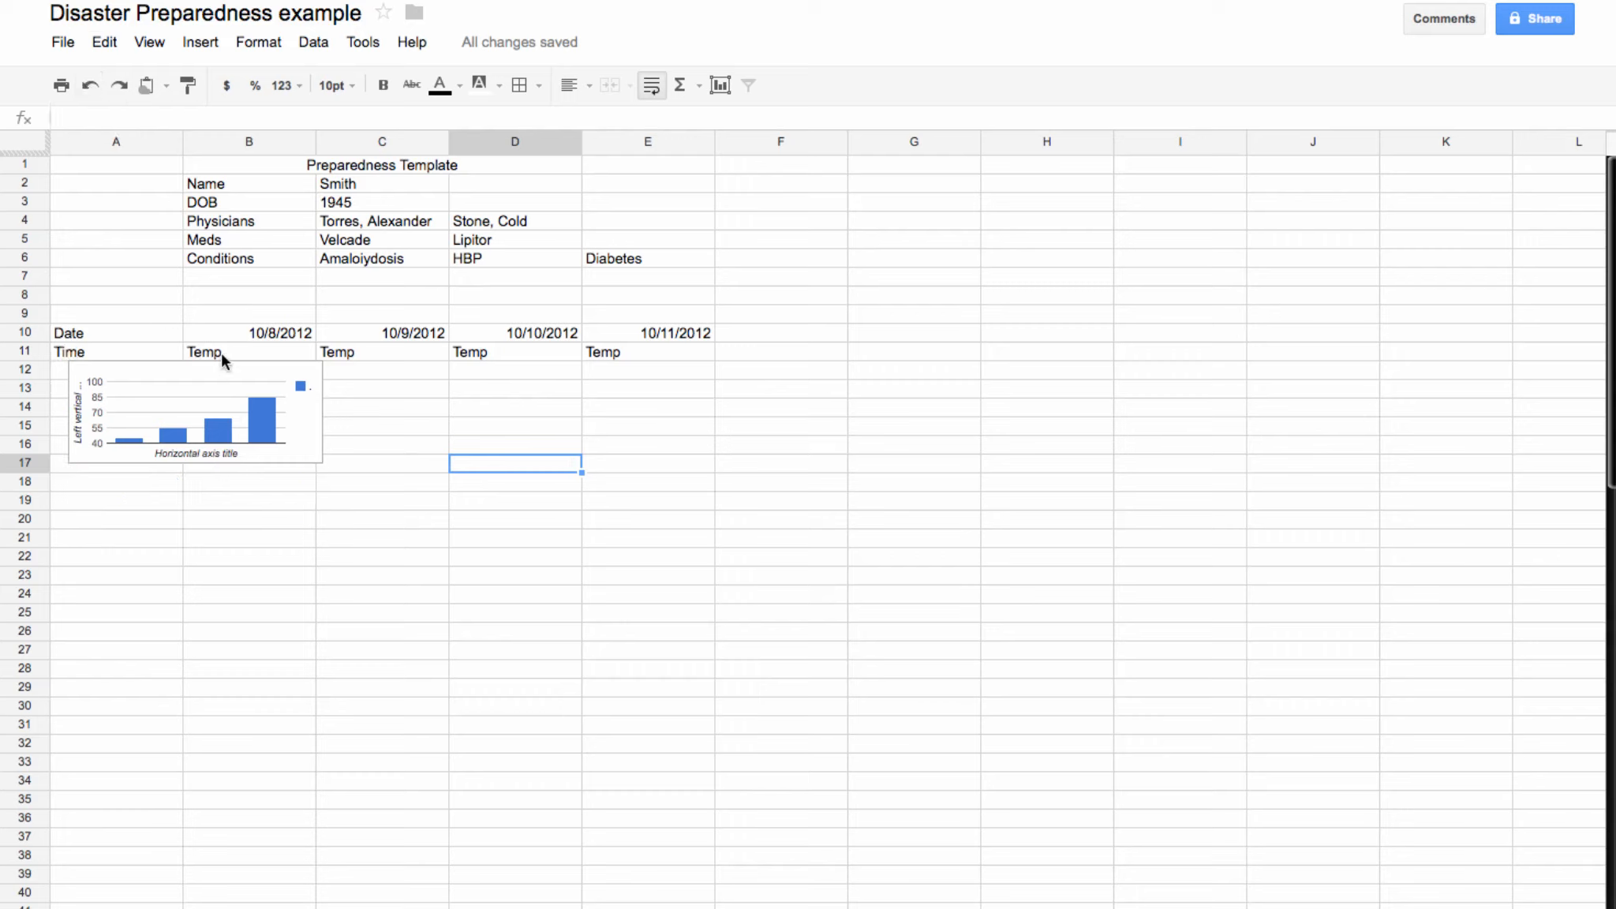
click(236, 374)
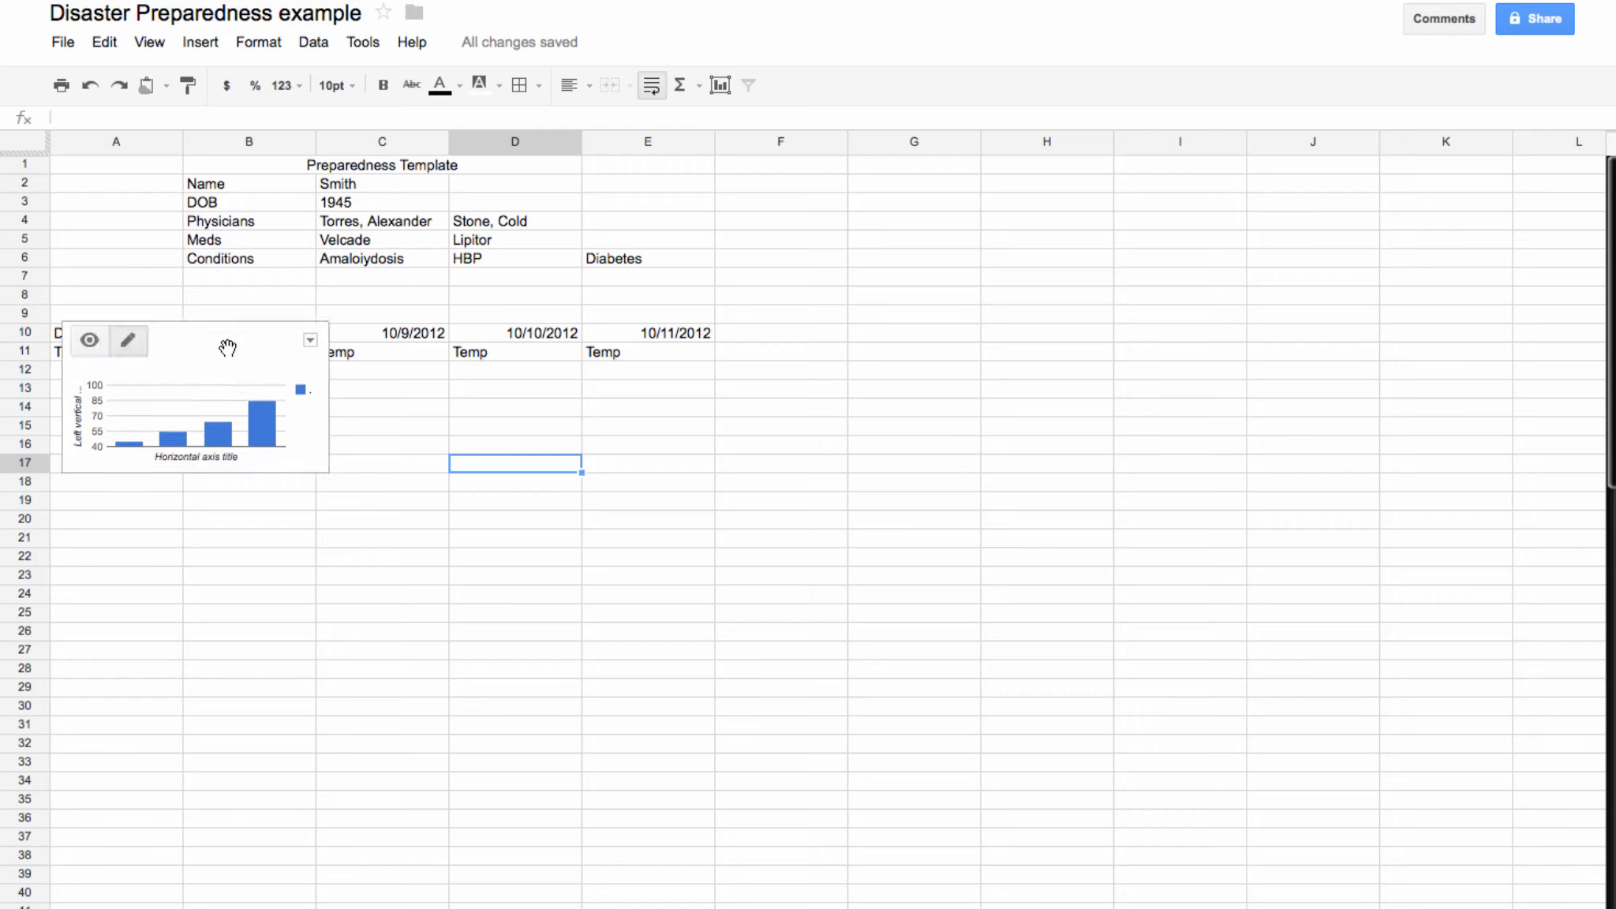
drag(228, 347, 295, 474)
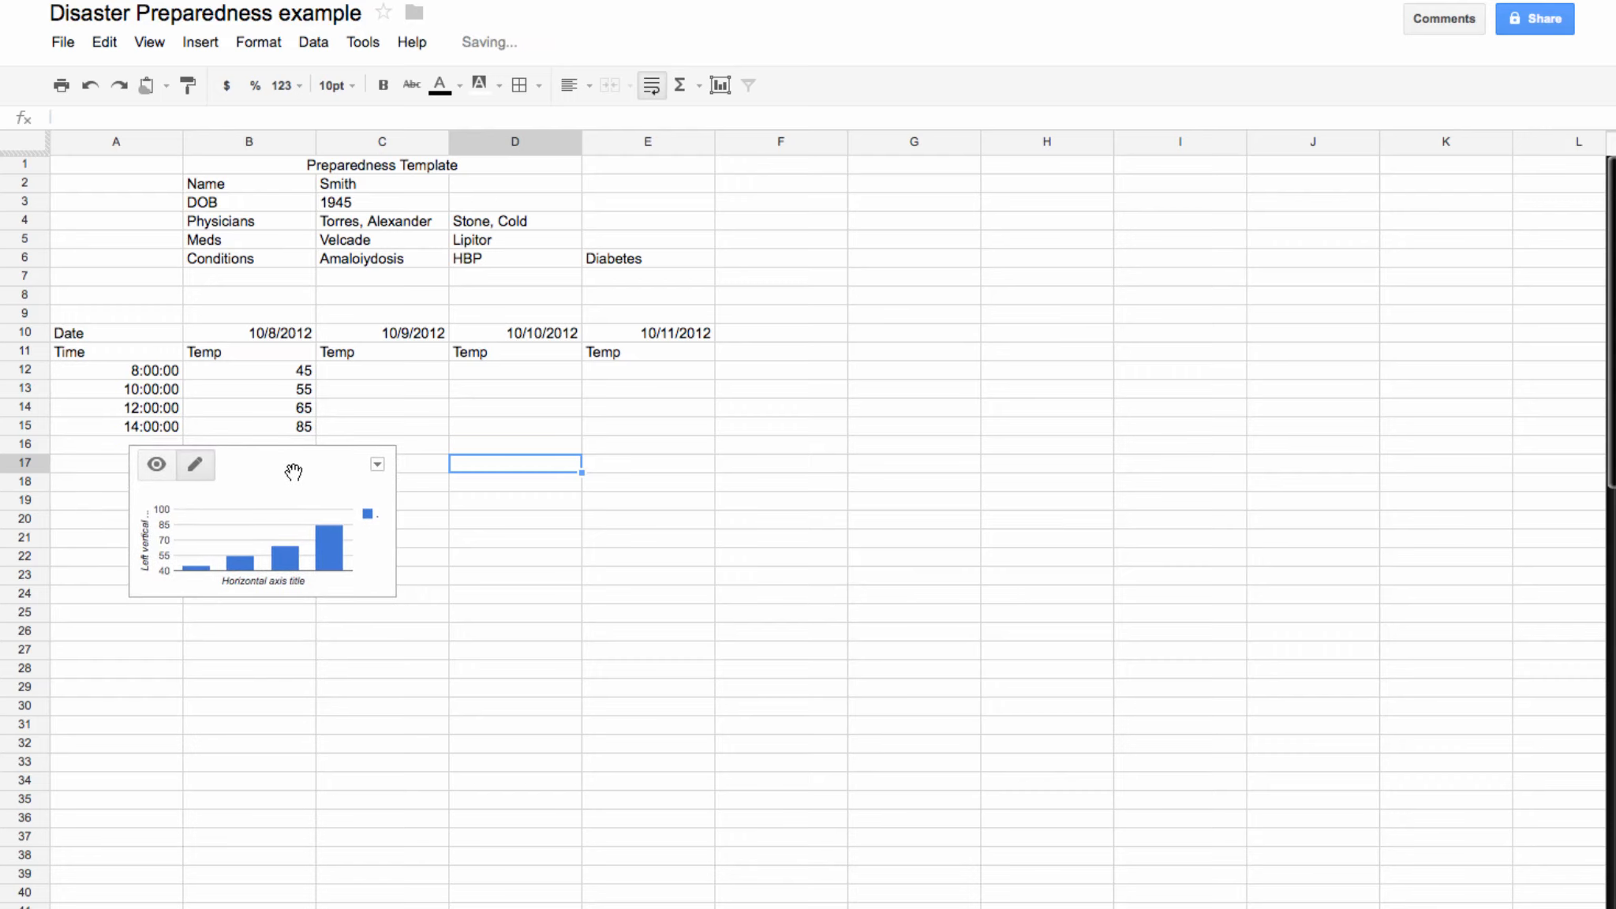
click(387, 836)
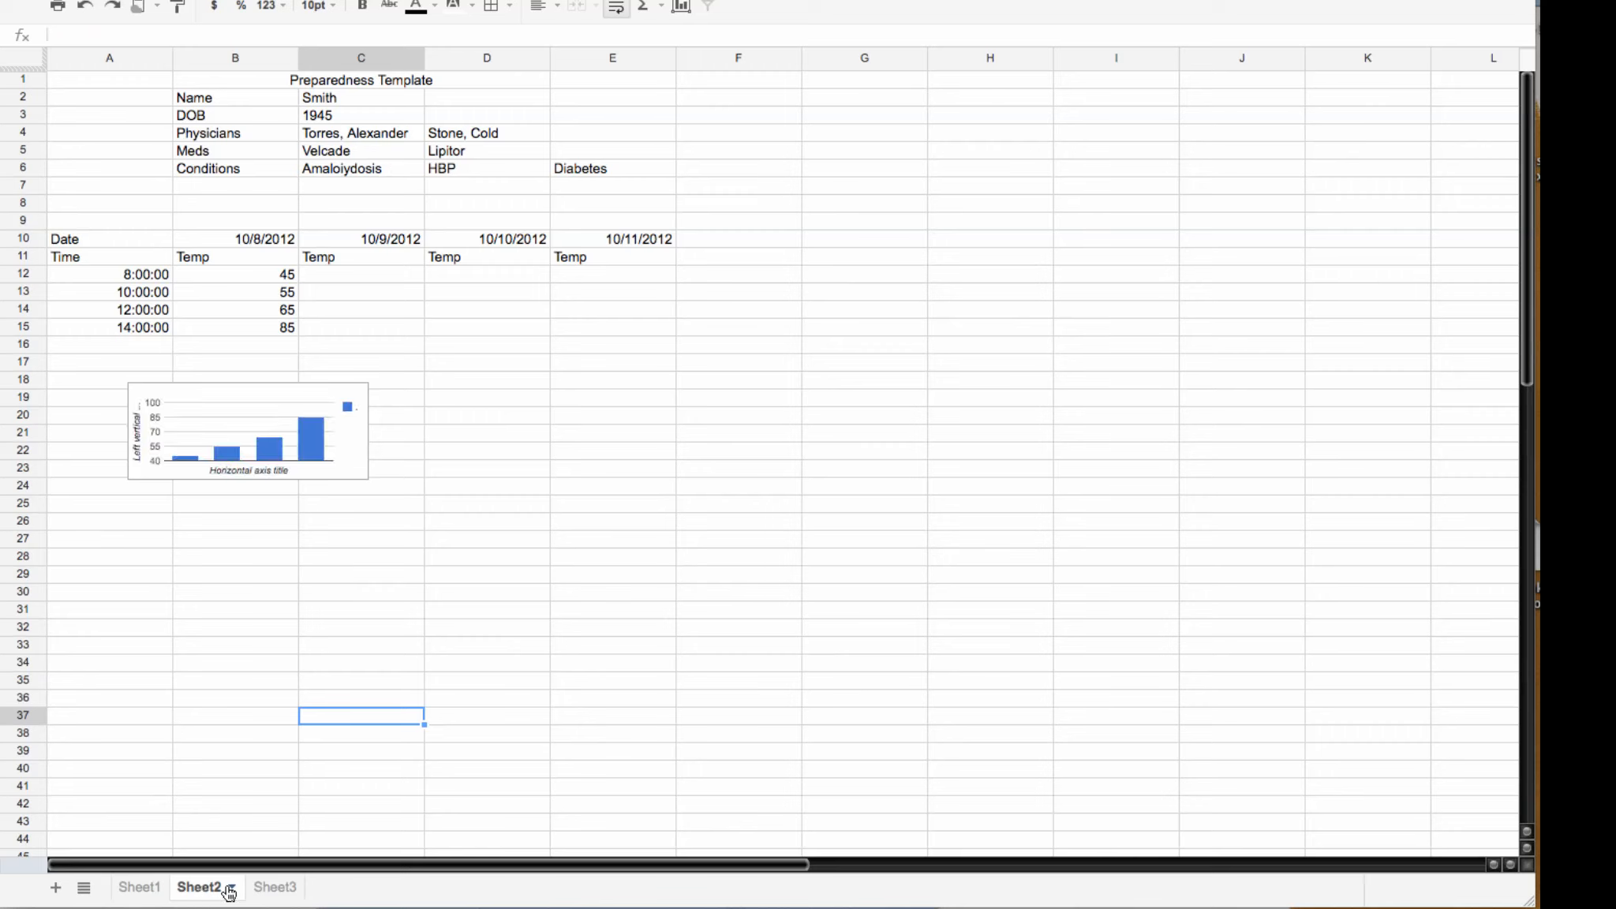
Step: On Sheet3, clear the Date label from A10 and the Time label from A11
click(272, 889)
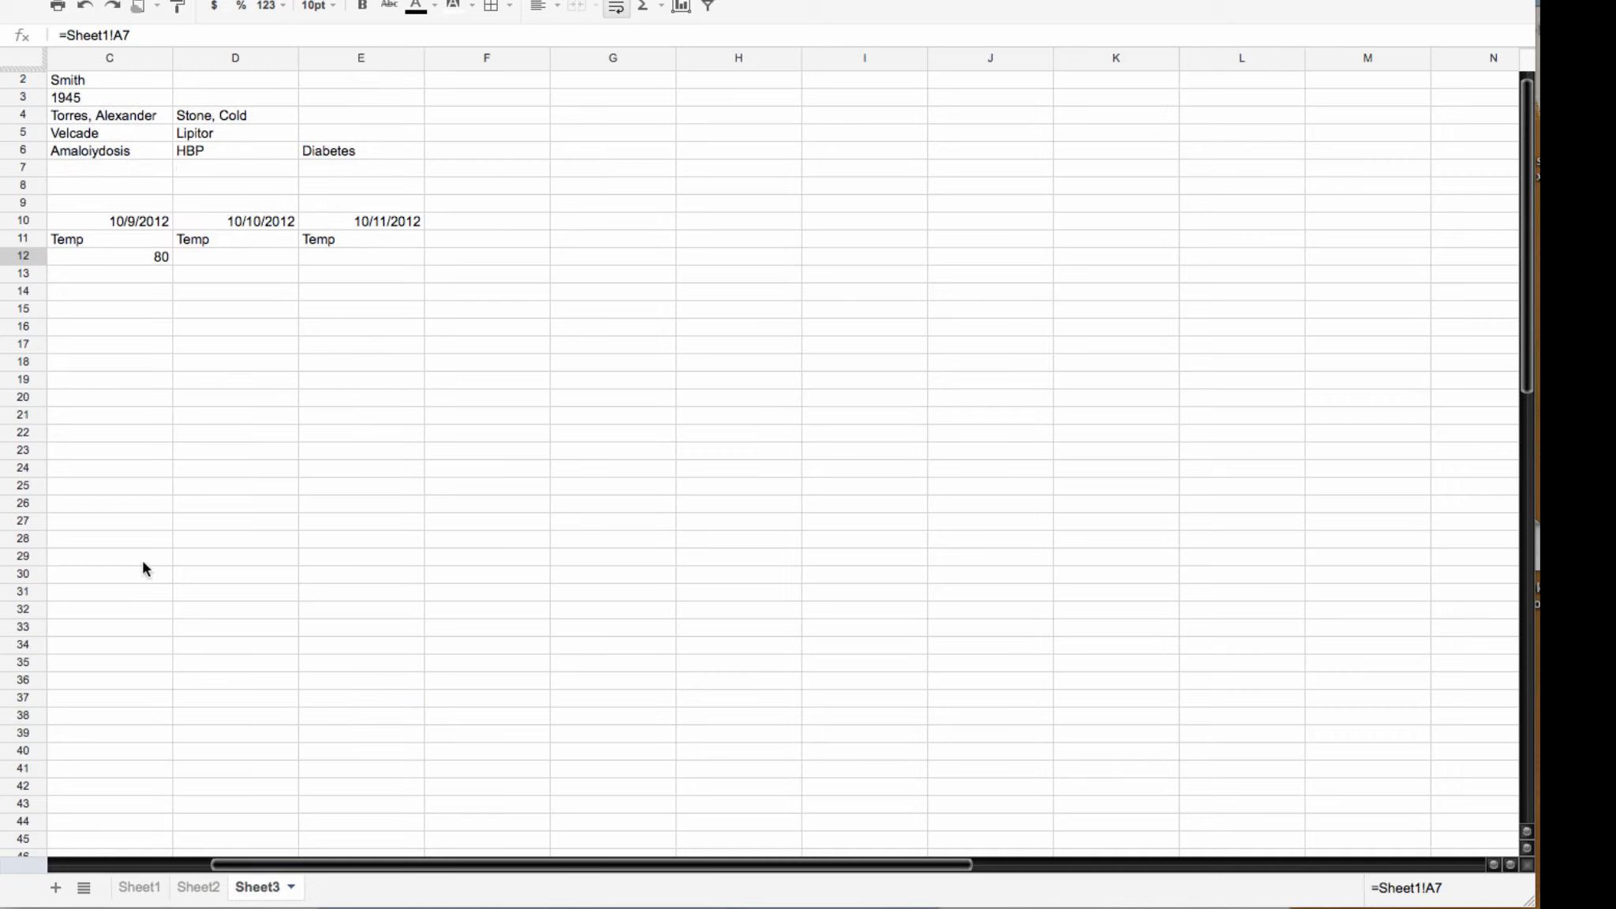
drag(245, 867, 59, 867)
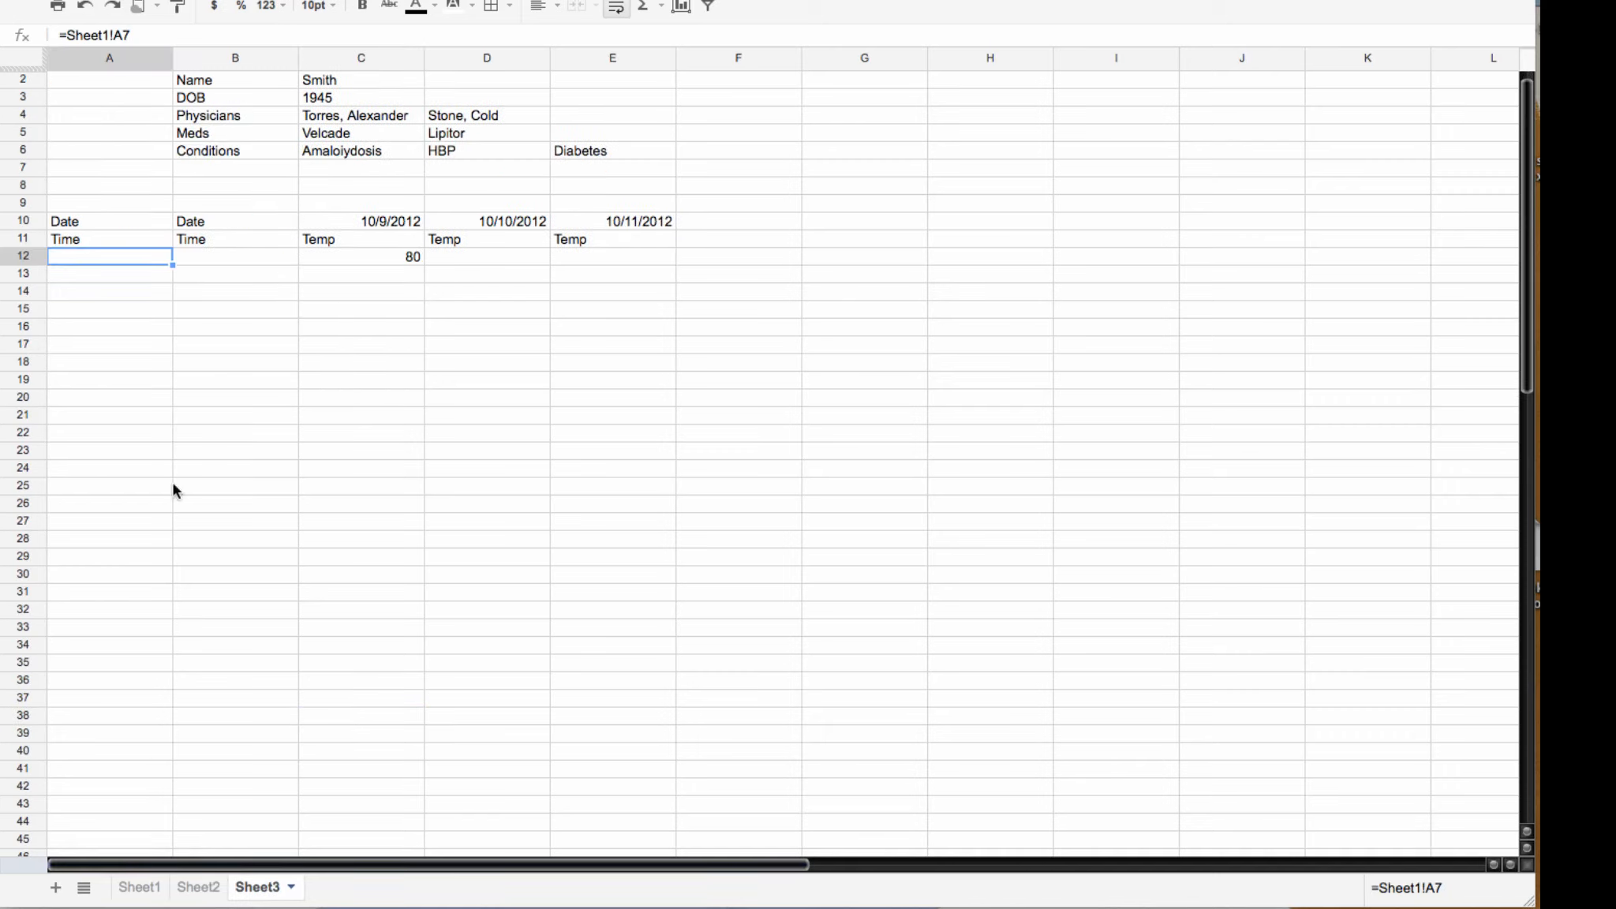
click(90, 220)
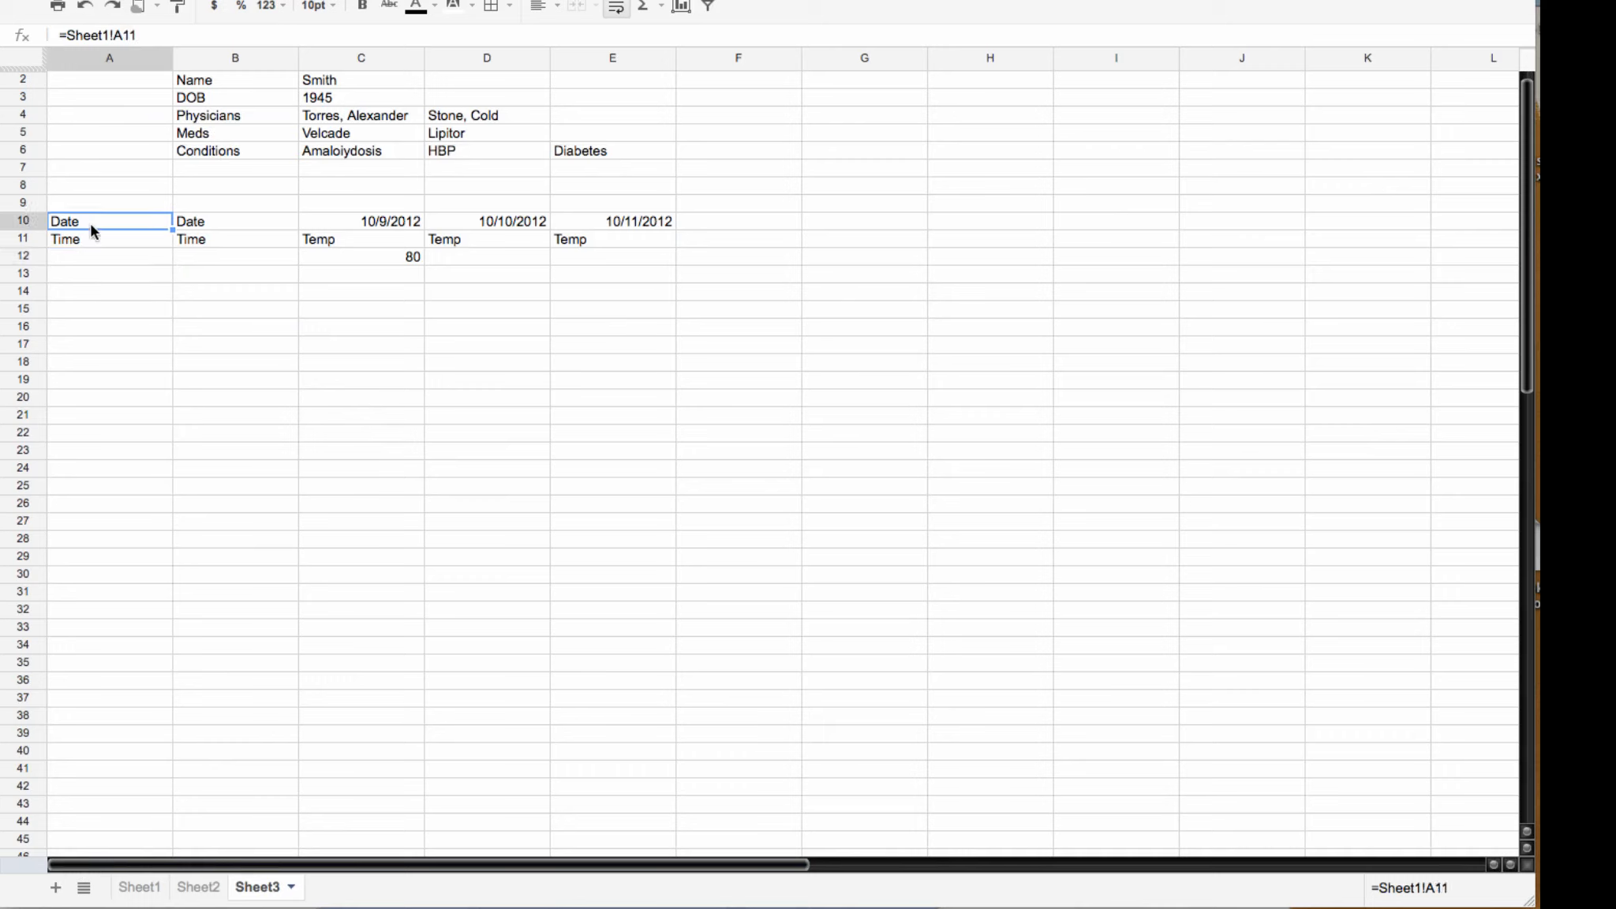
key(Delete)
click(96, 242)
click(226, 241)
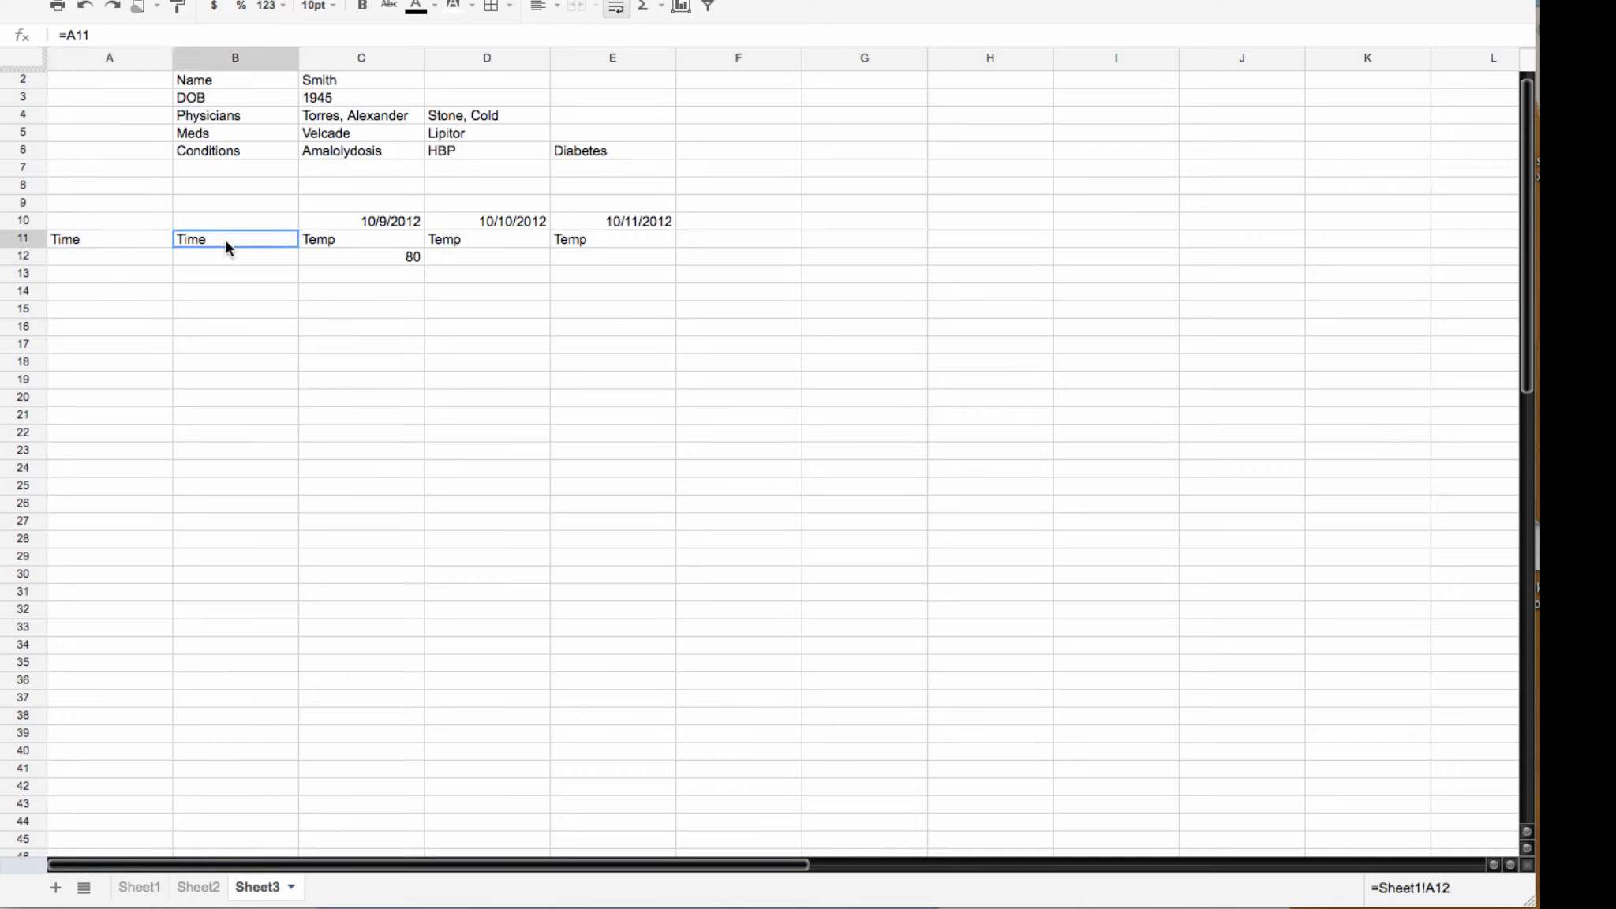
click(137, 241)
key(Delete)
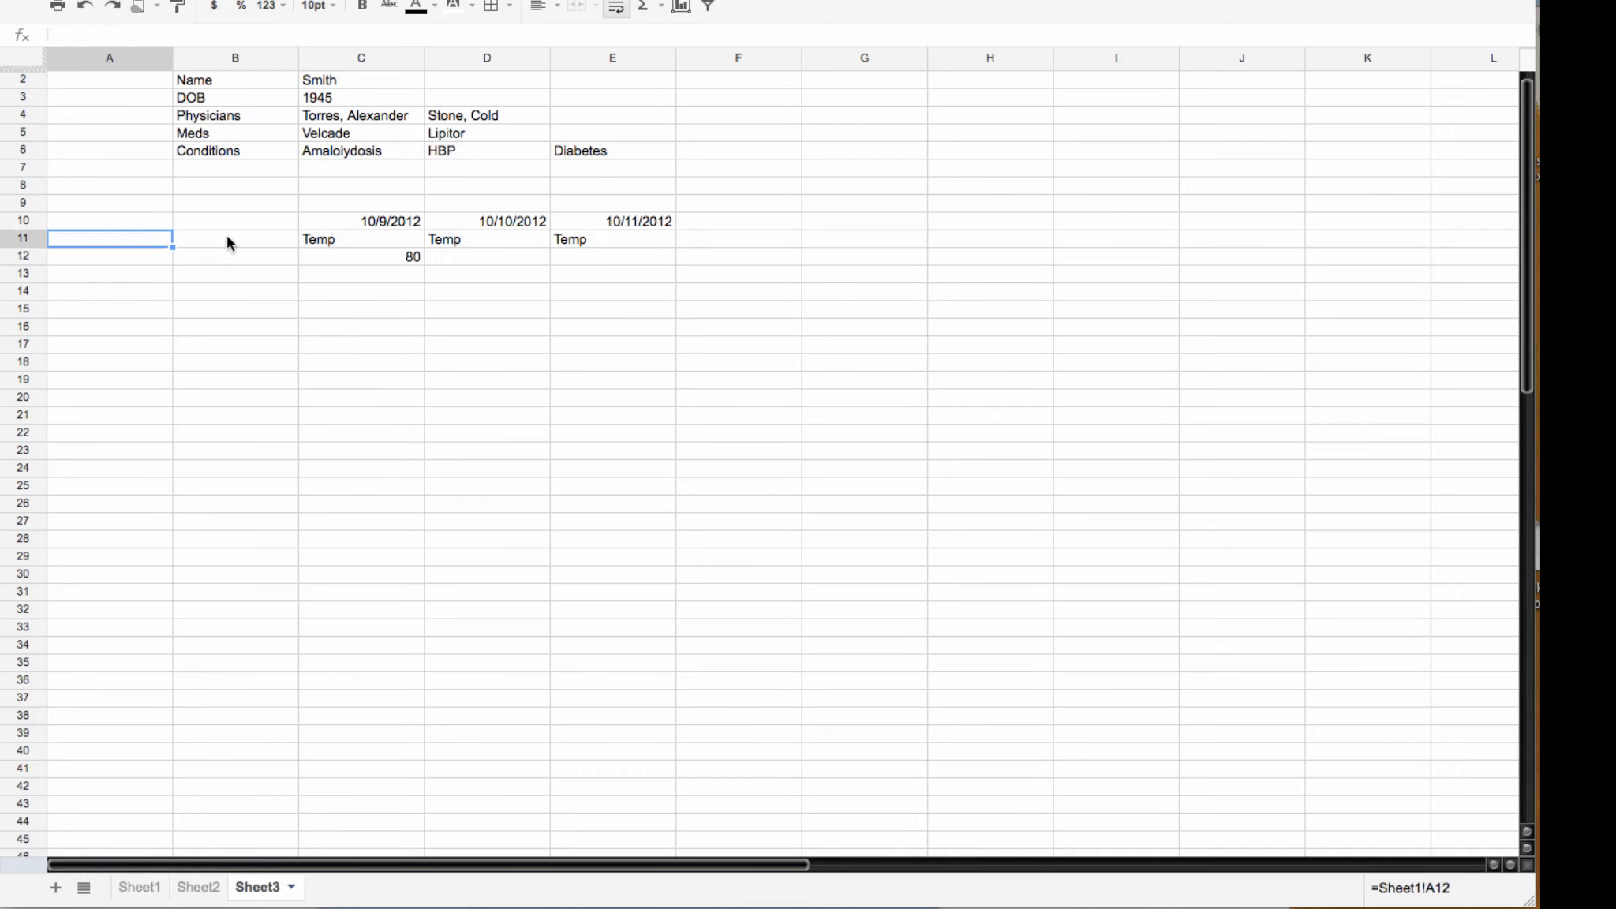
Step: Left-align the dates, Temp headers and 80 reading in C10:E12
drag(336, 238, 515, 246)
drag(343, 225, 560, 251)
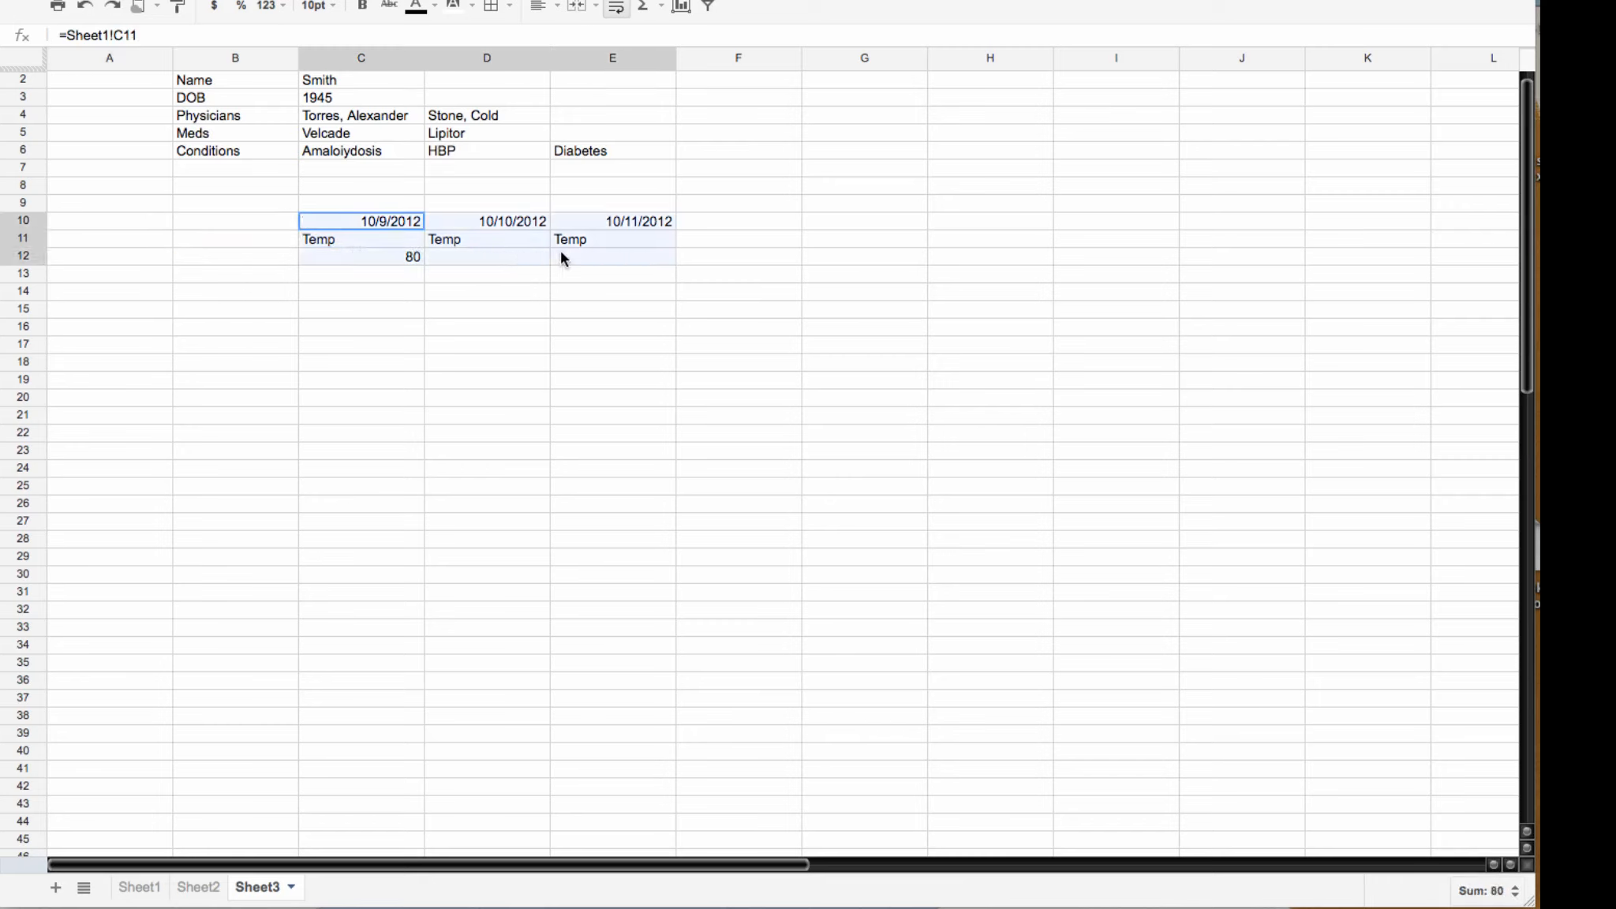
click(537, 8)
click(543, 39)
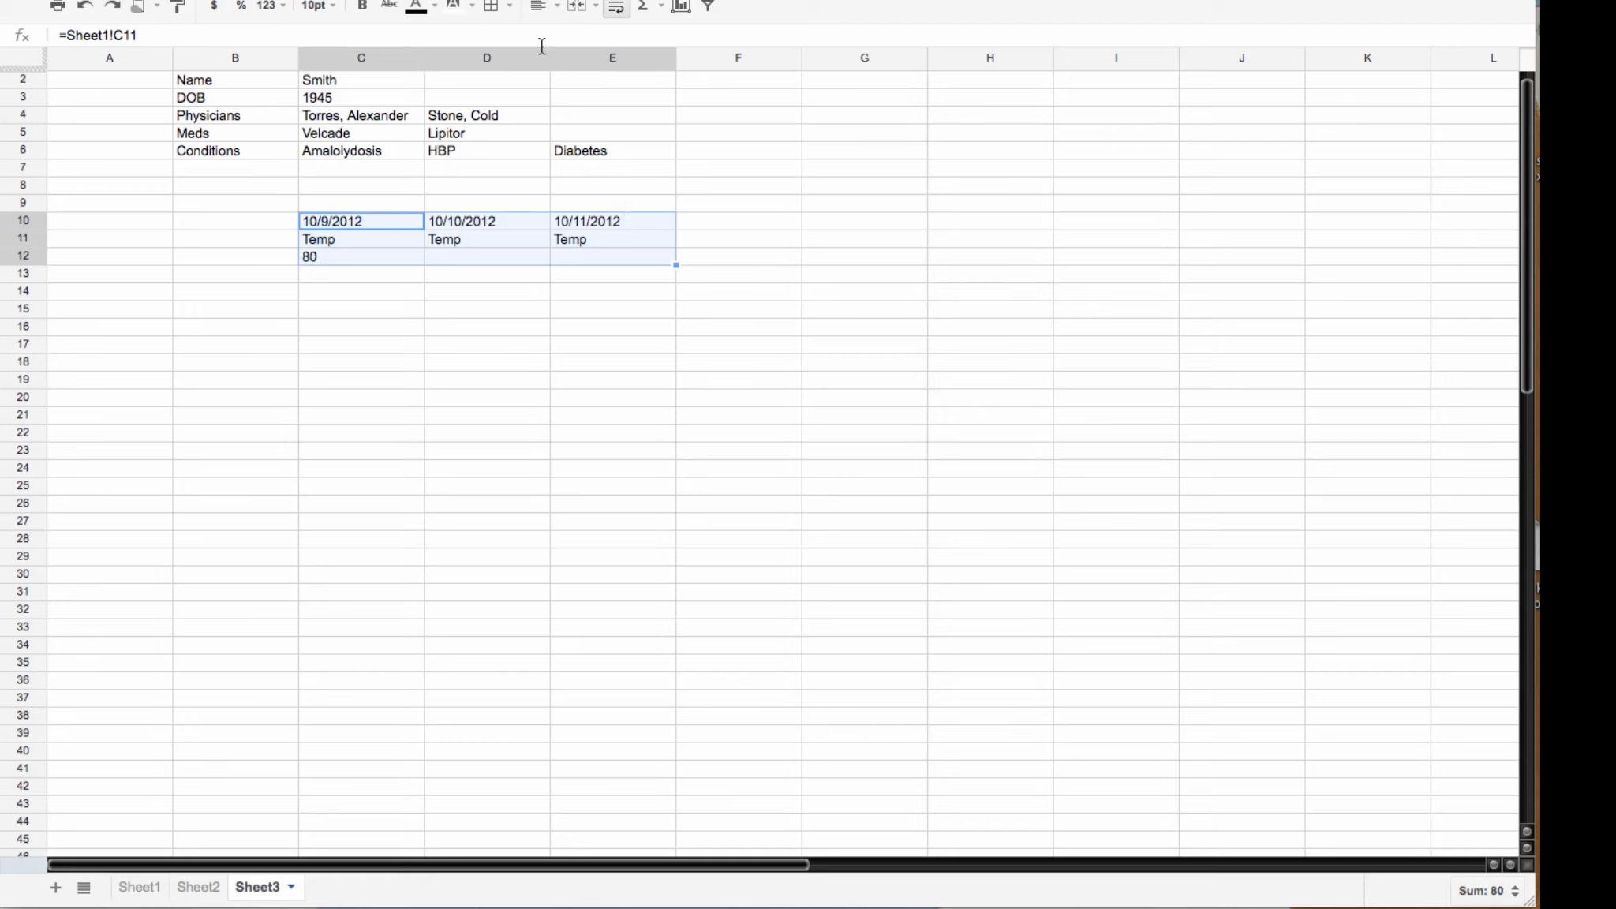
click(442, 278)
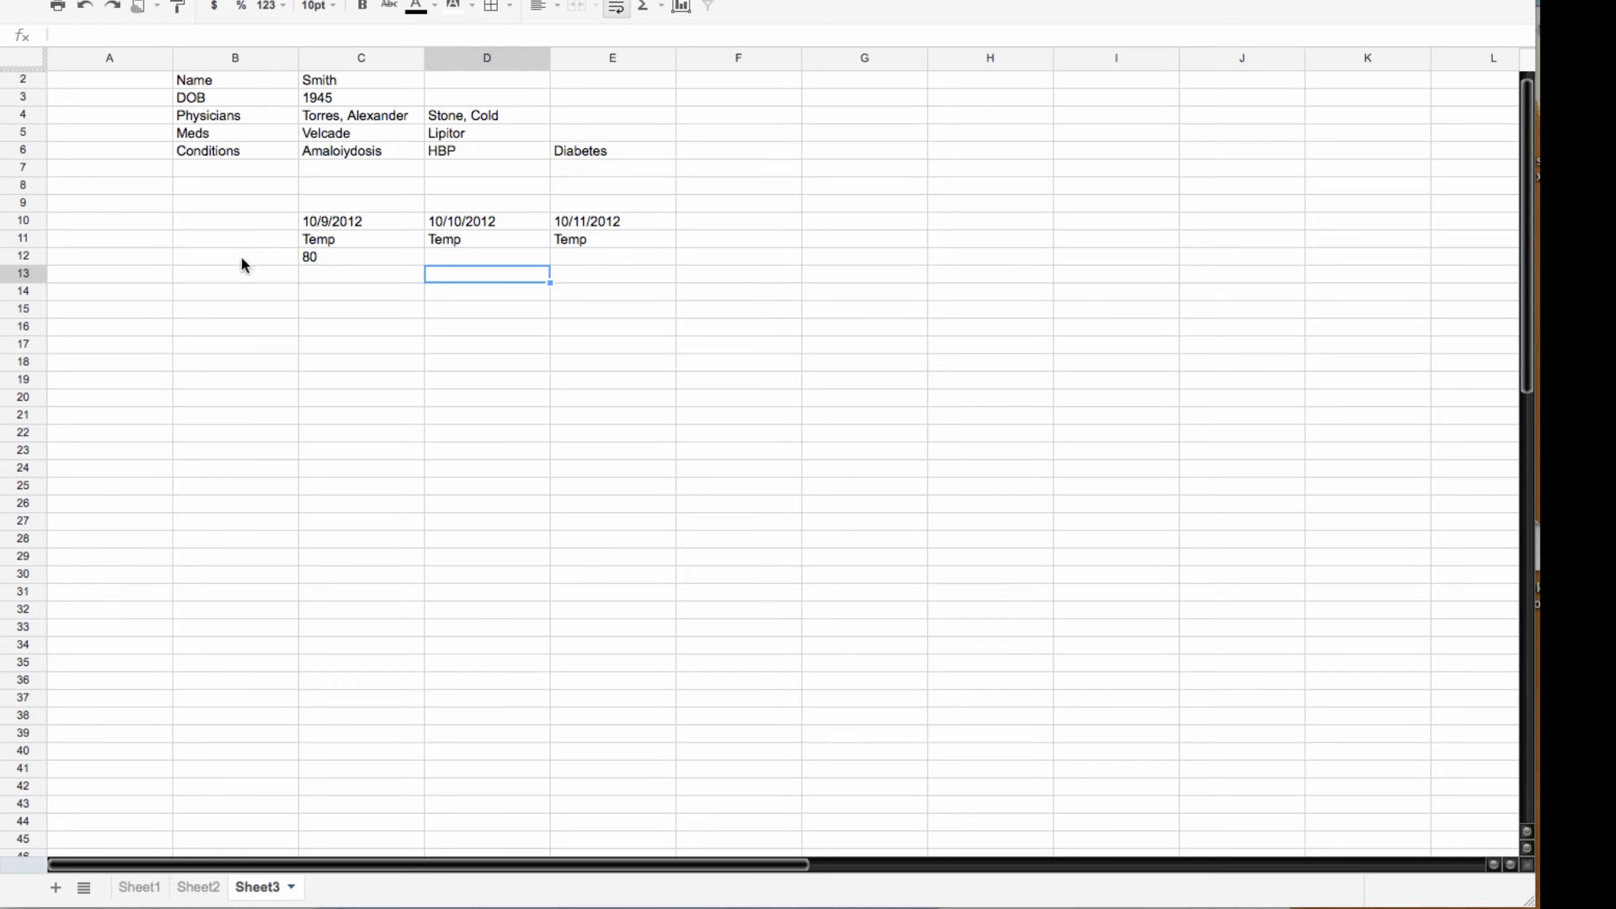
Step: Link B10 and B11 to Sheet1's Date (A11) and Time (A12) cells with = formulas
click(255, 219)
scroll(255, 221, right, 9)
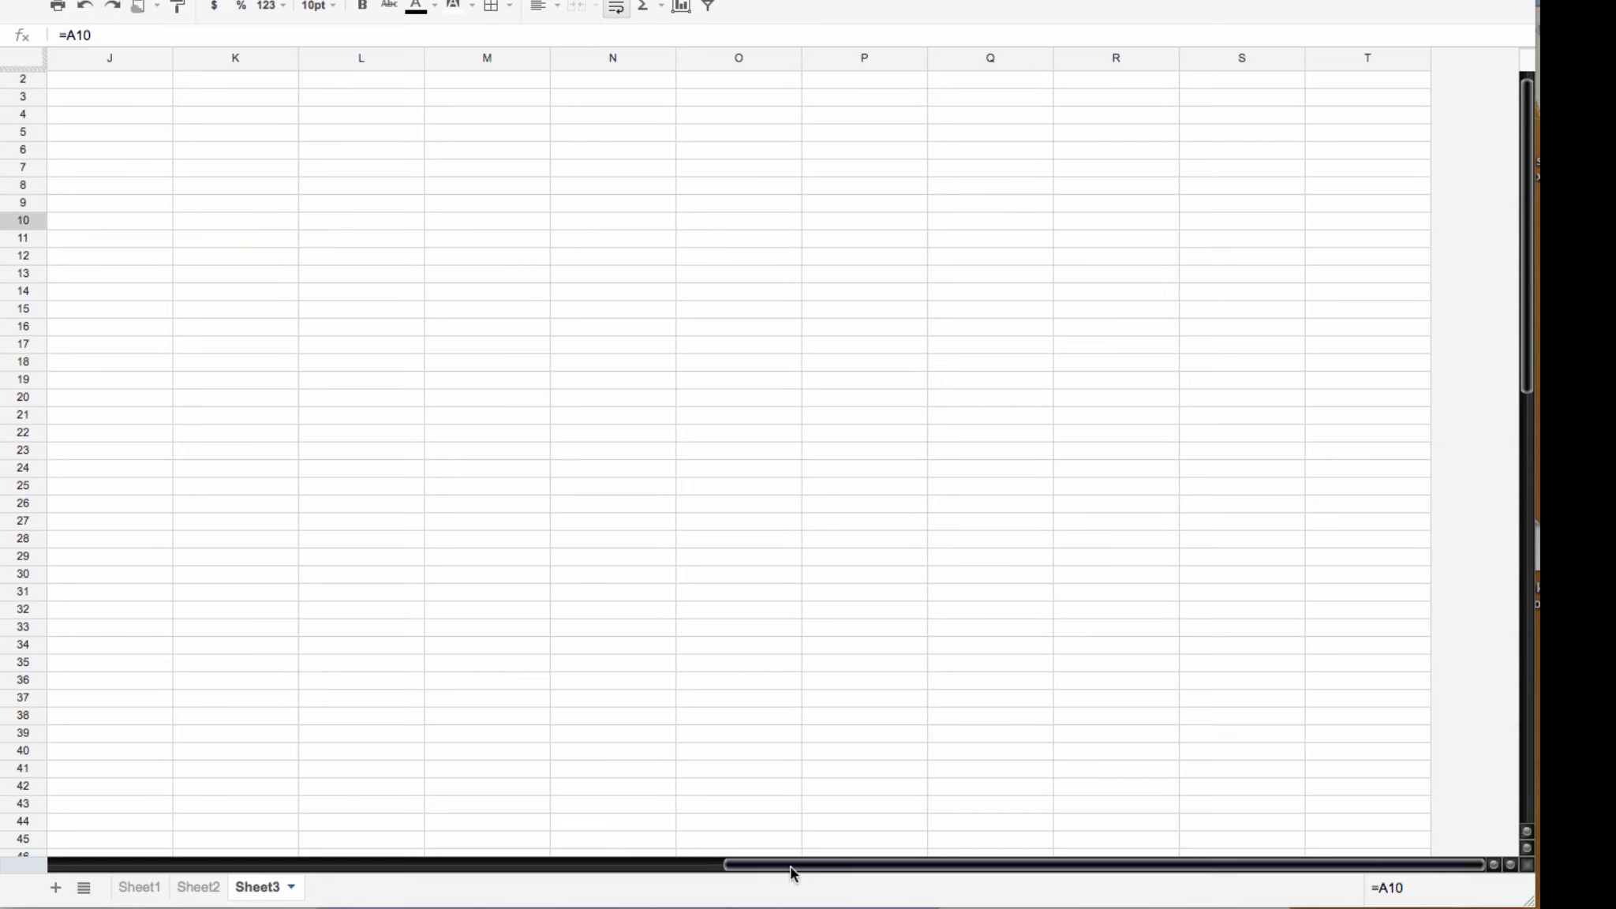
drag(792, 866, 49, 872)
text(=)
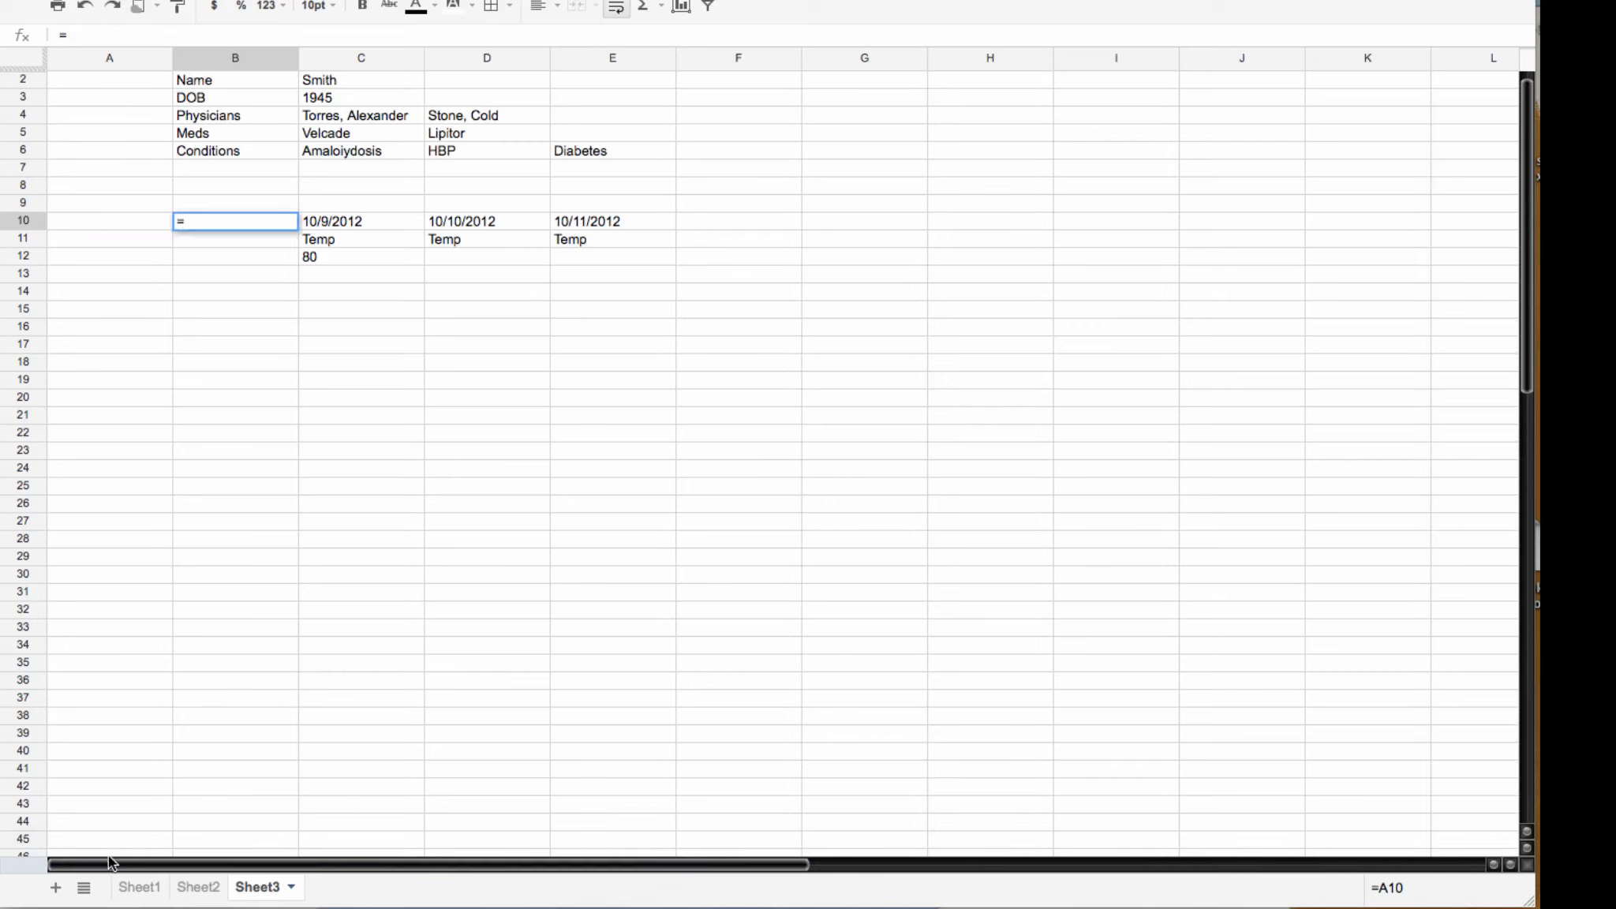
click(131, 889)
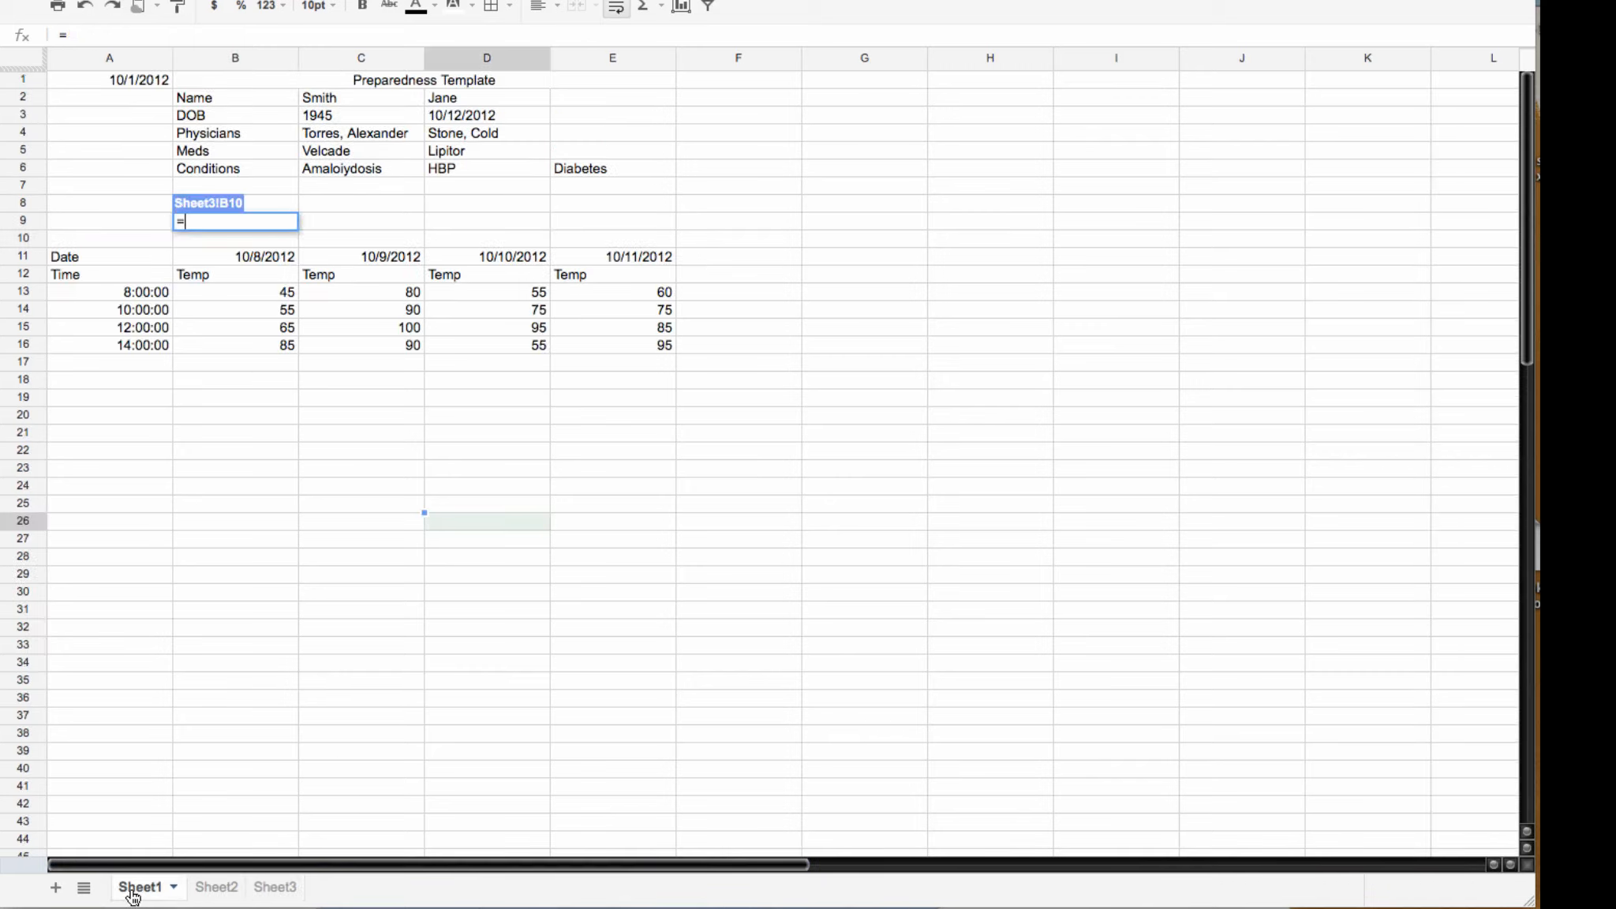
click(106, 255)
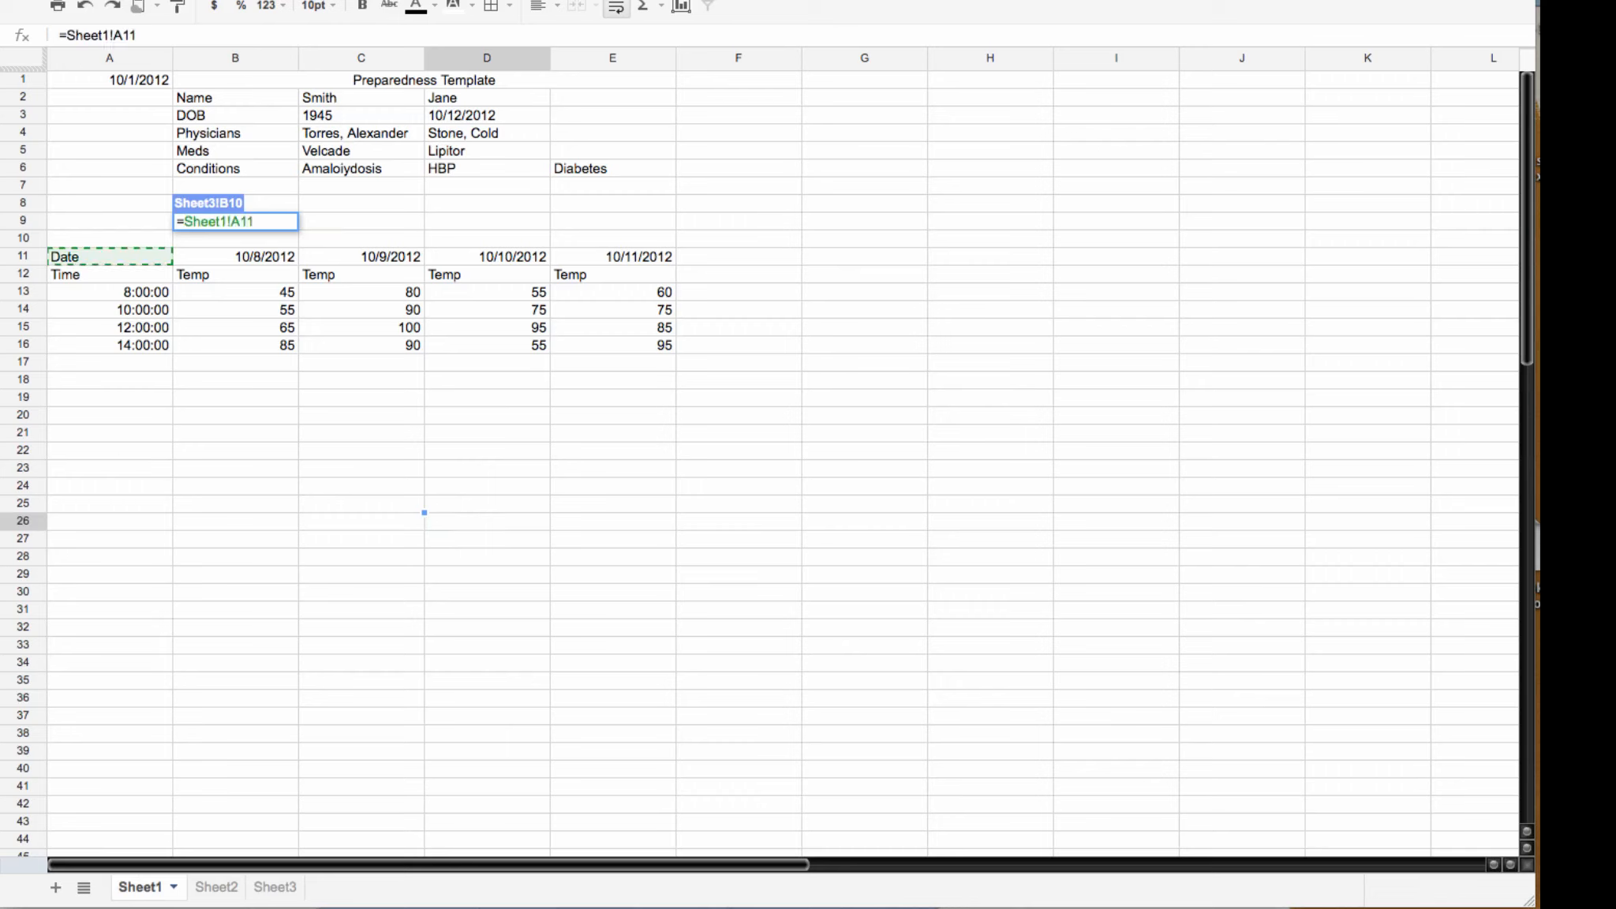
key(Return)
click(260, 243)
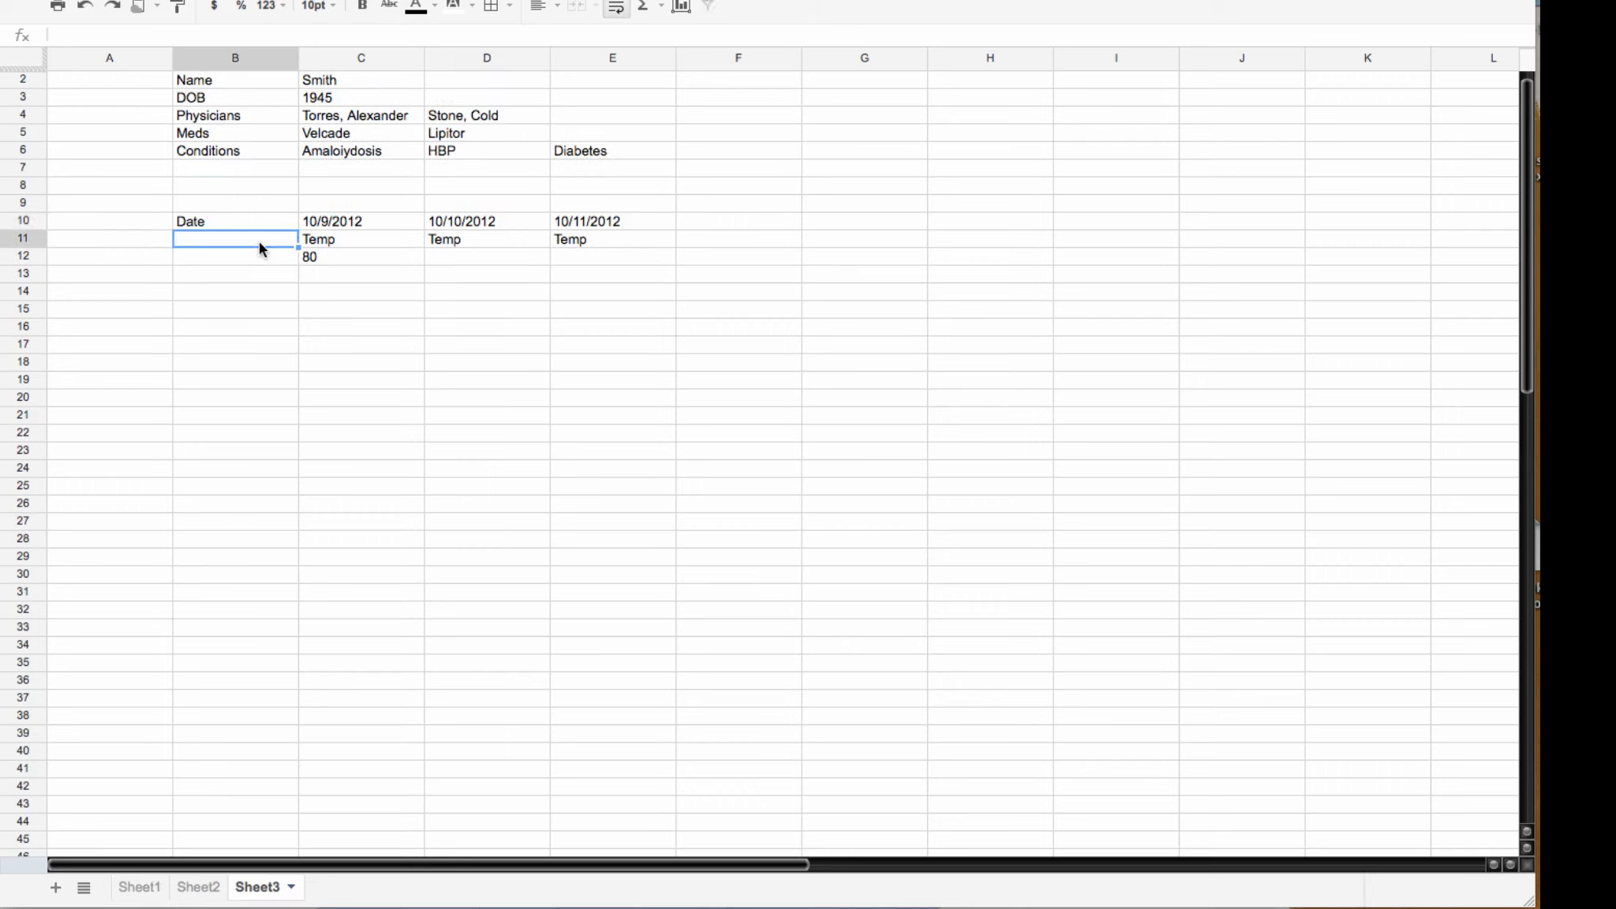
text(=)
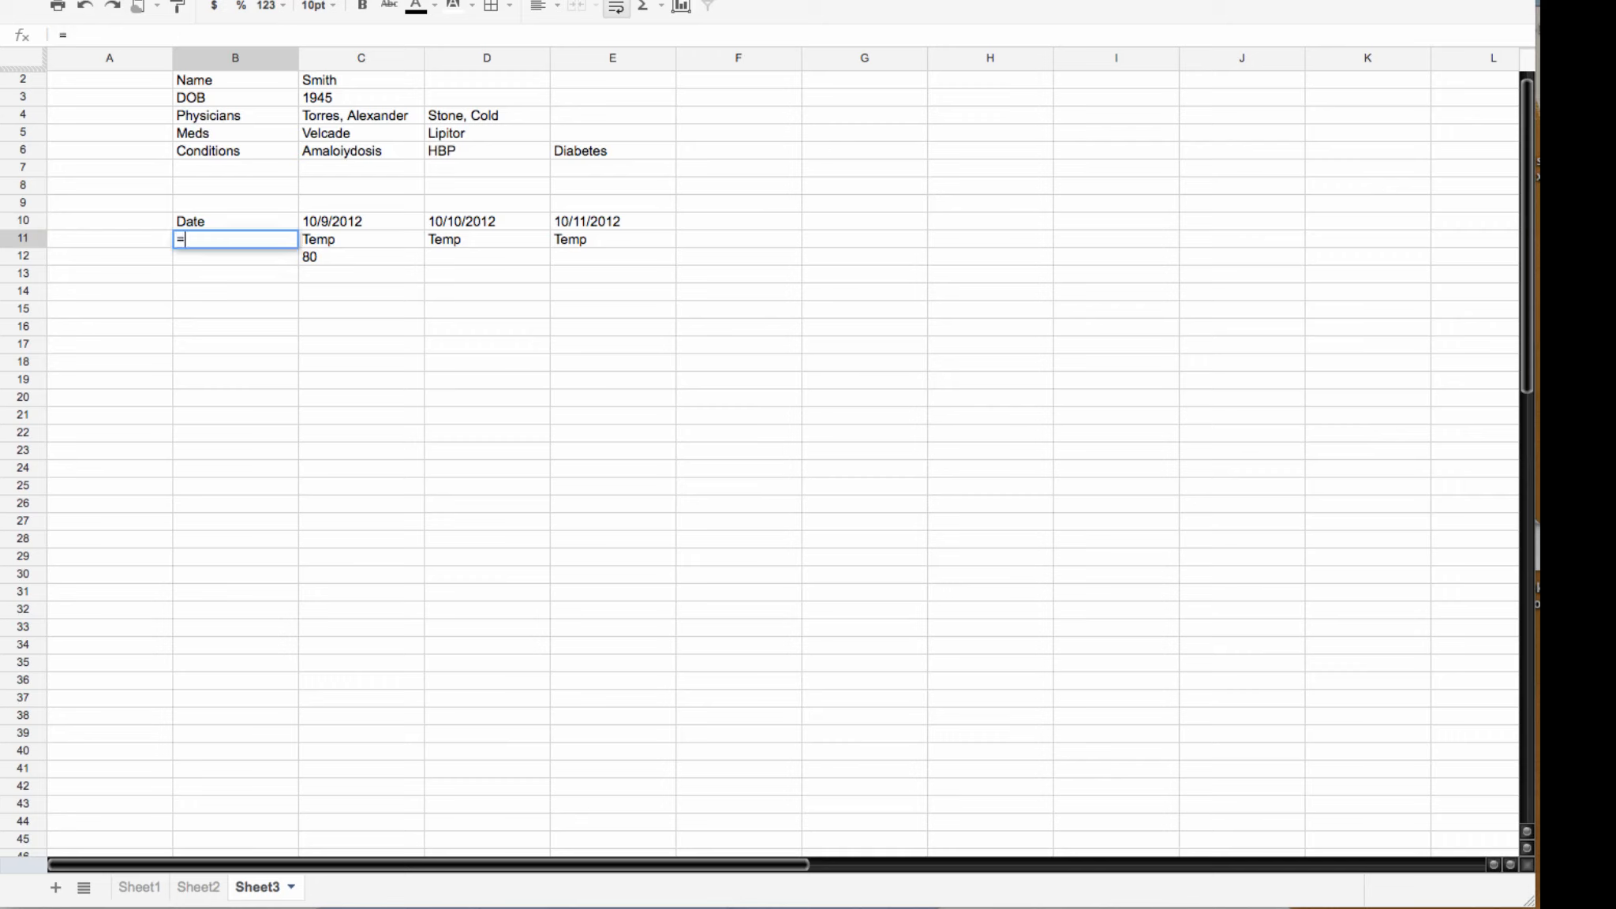
click(141, 892)
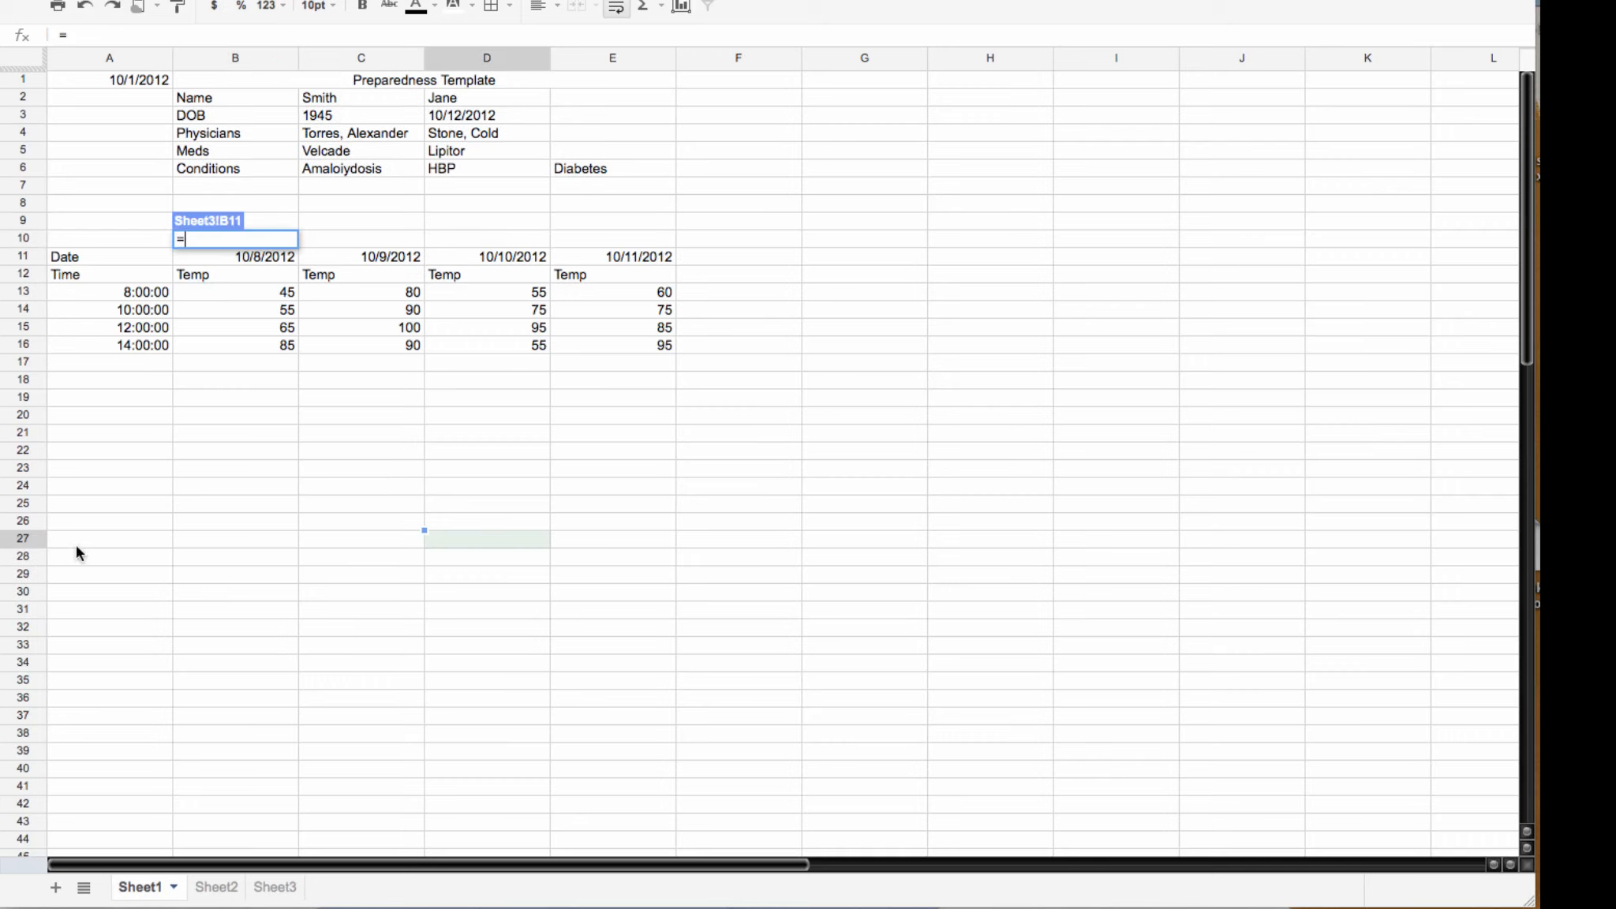
click(77, 274)
key(Return)
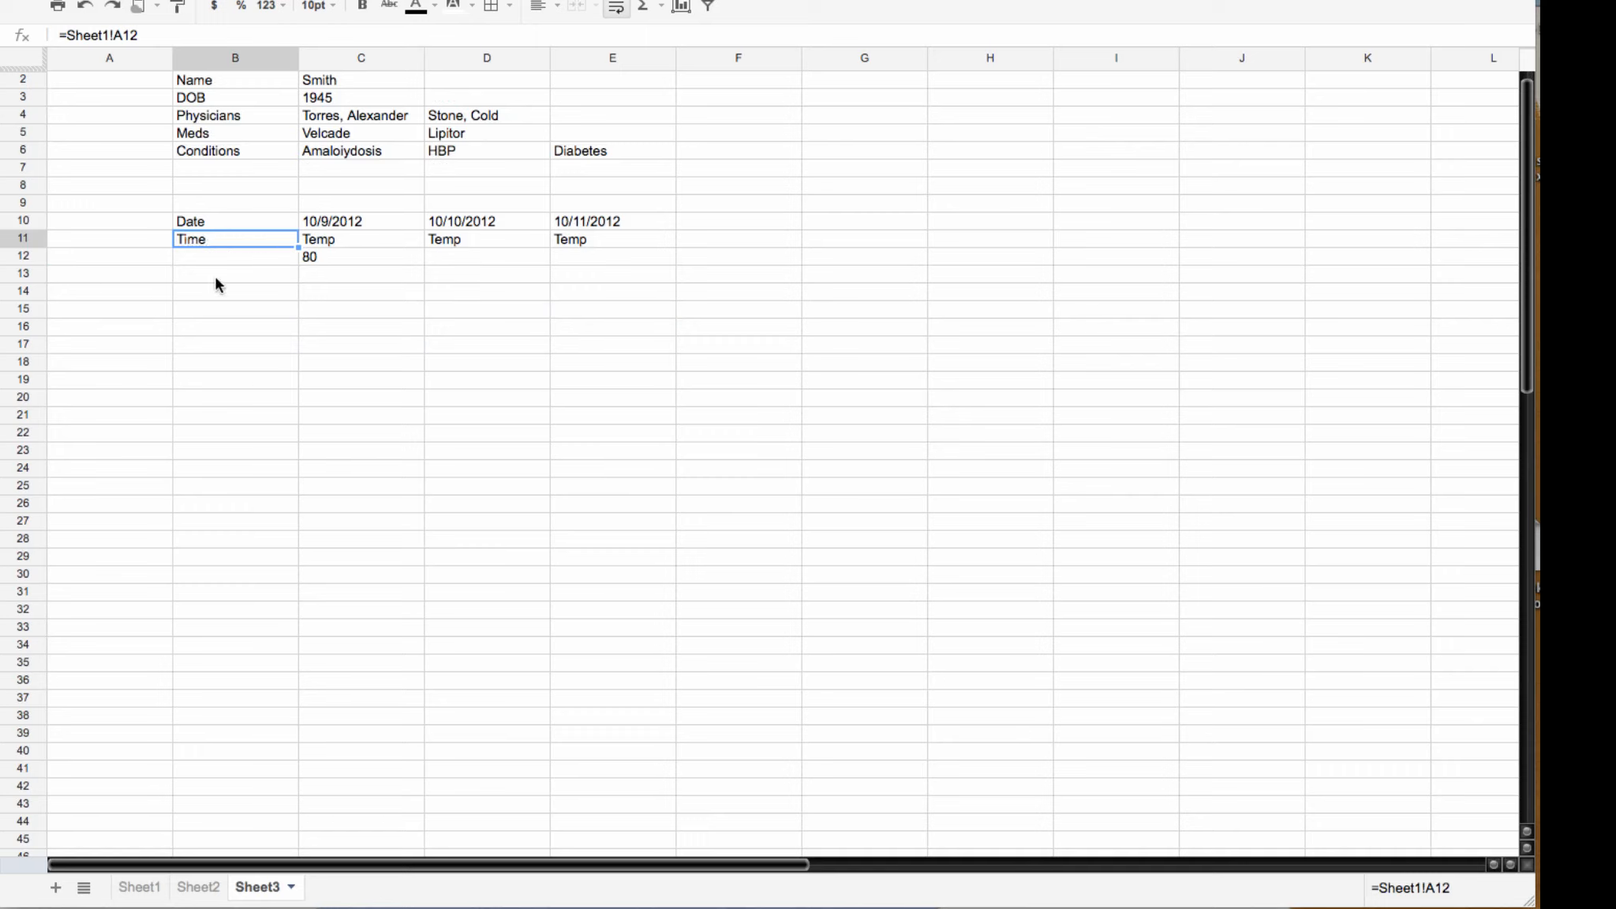
Step: Fill the B11 link down column B to list the times
click(215, 254)
click(245, 242)
drag(299, 247, 292, 329)
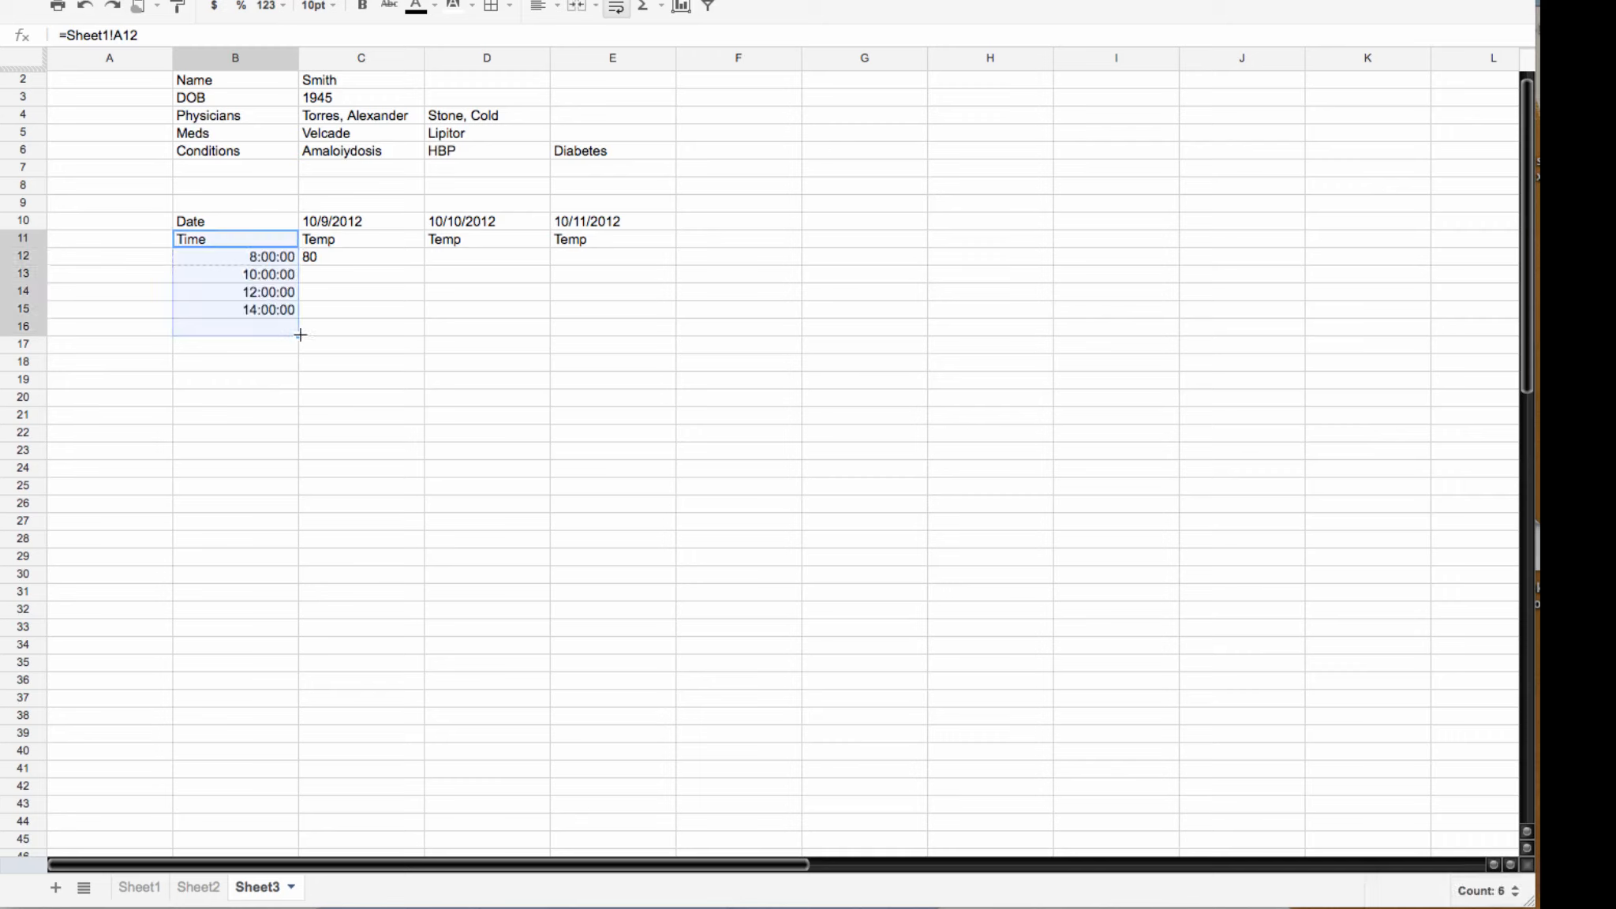
click(334, 329)
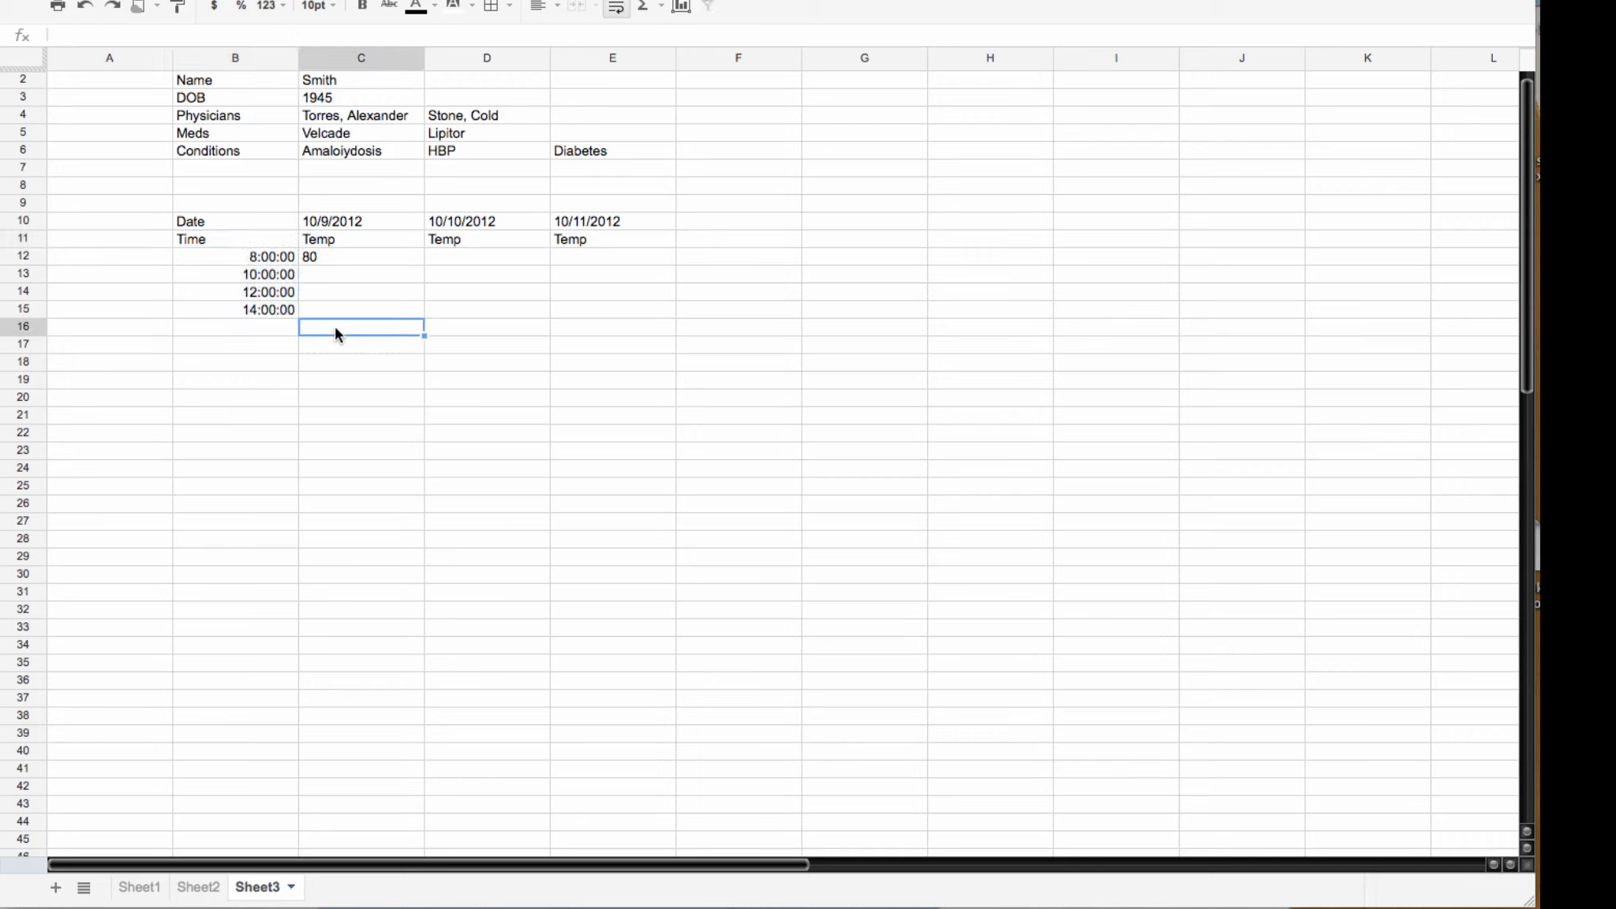
Step: Fill C12 down to C15 for readings 80, 90, 100, 90 and select B11:C15
drag(232, 235, 313, 308)
click(469, 288)
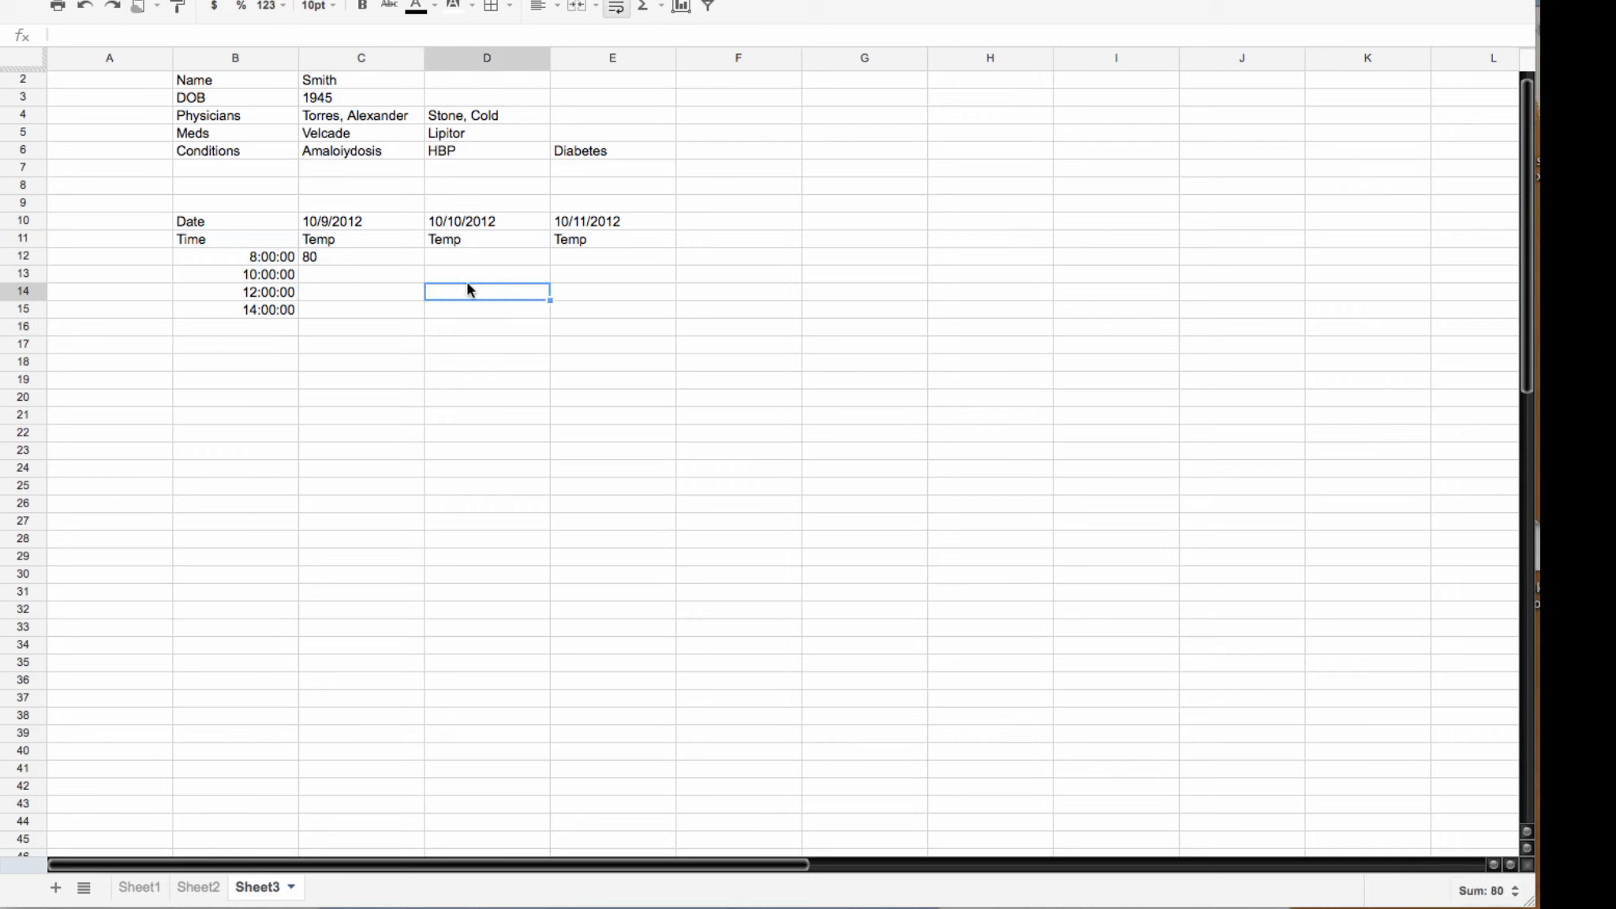
click(323, 257)
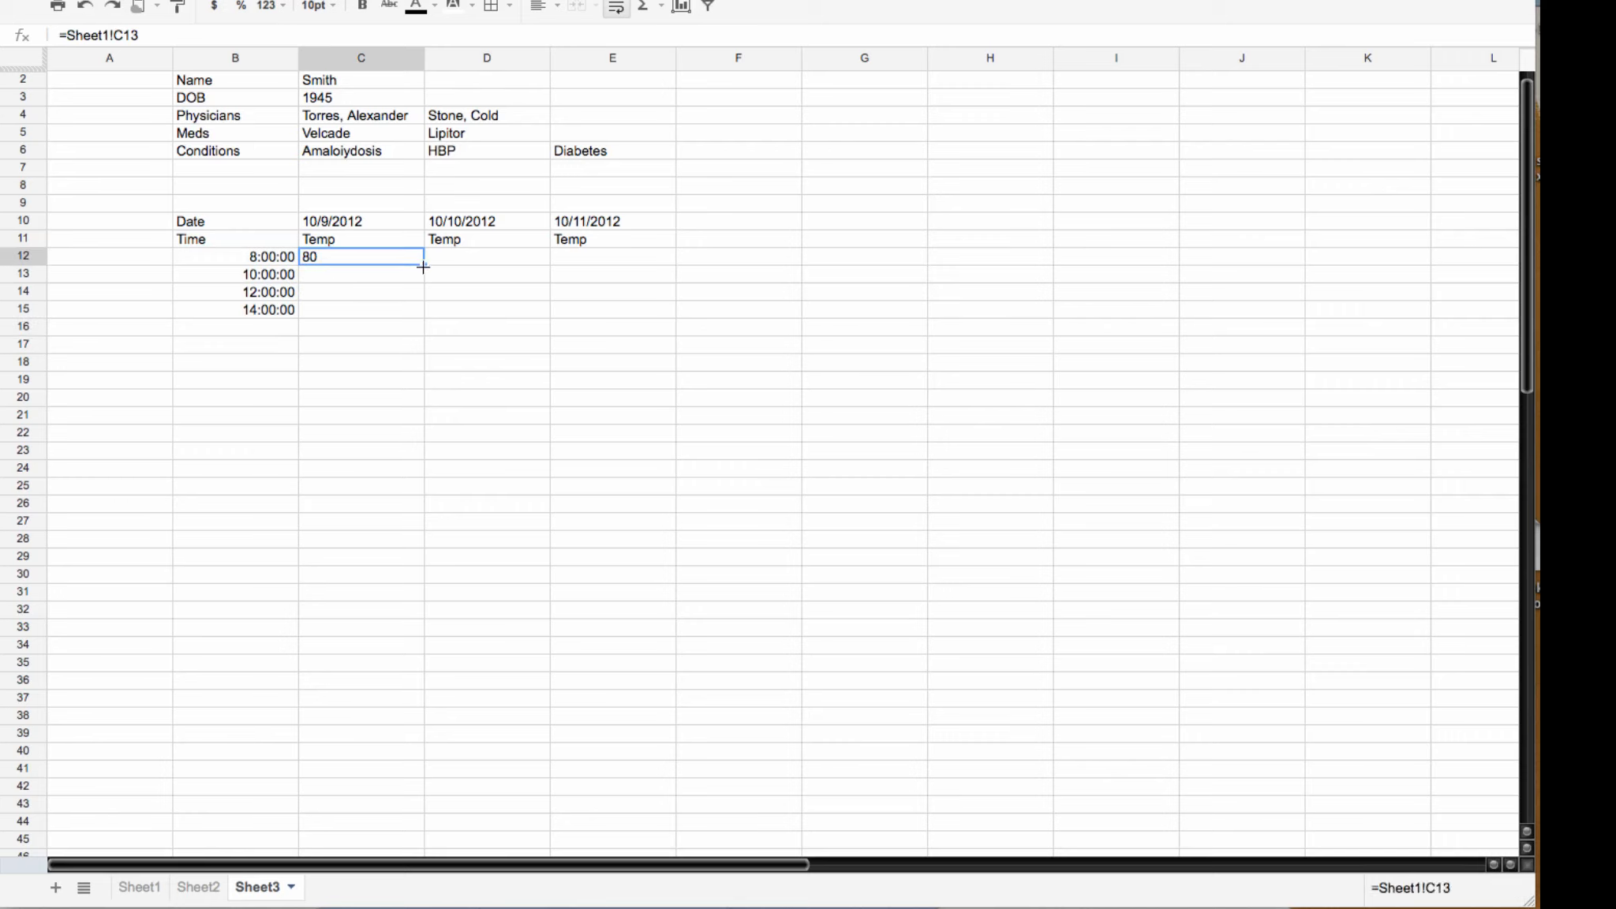
drag(420, 265, 421, 315)
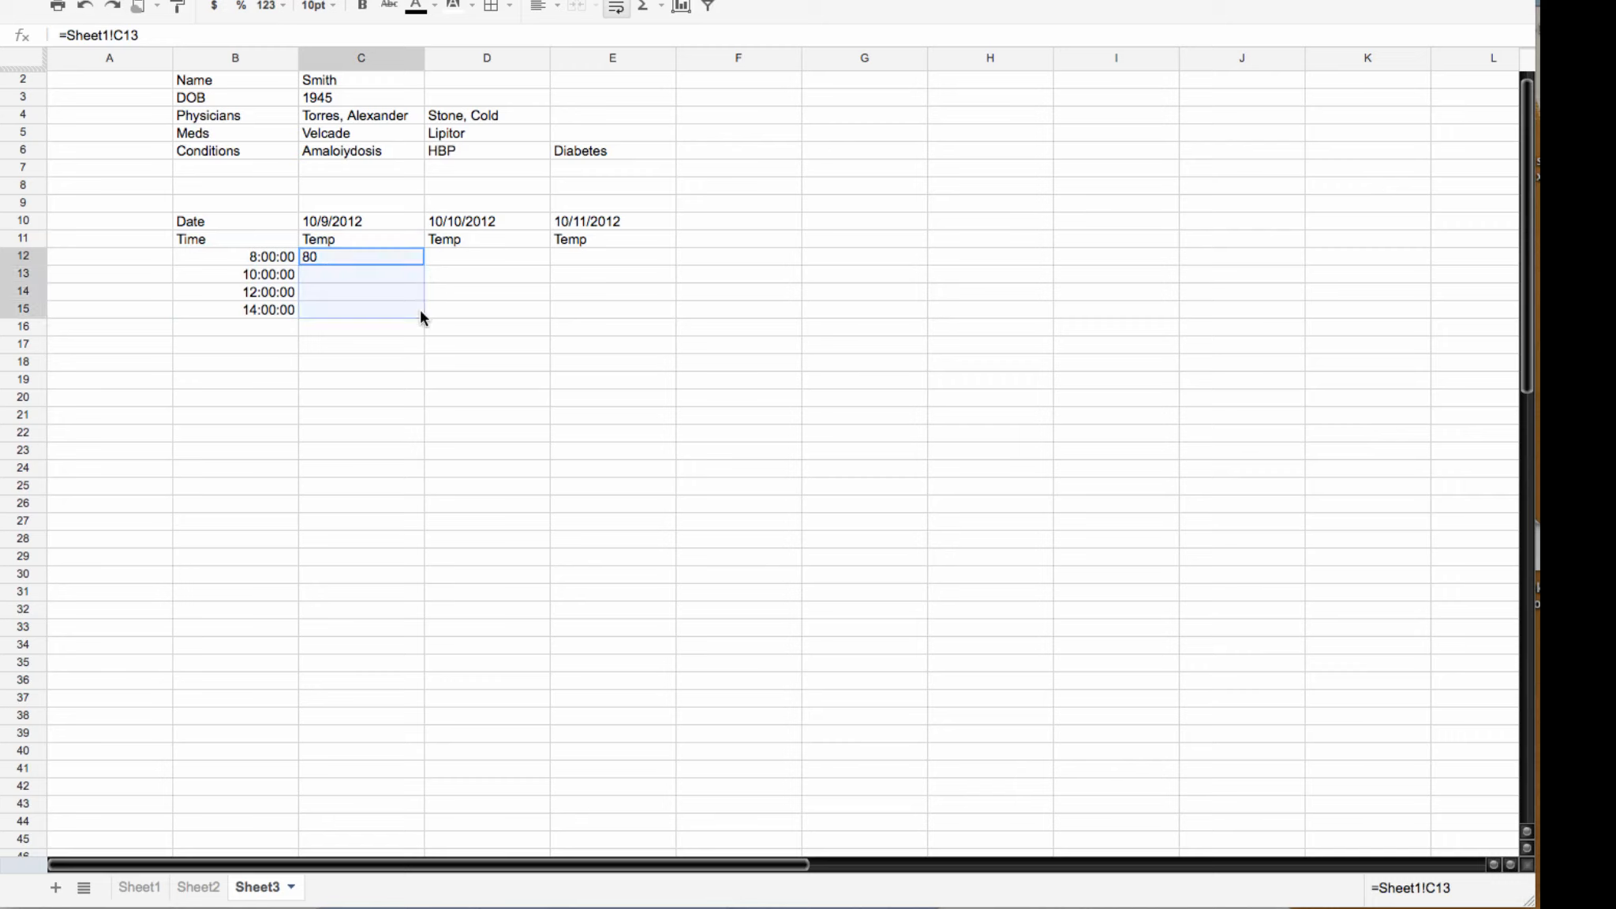
click(358, 343)
drag(237, 239, 330, 301)
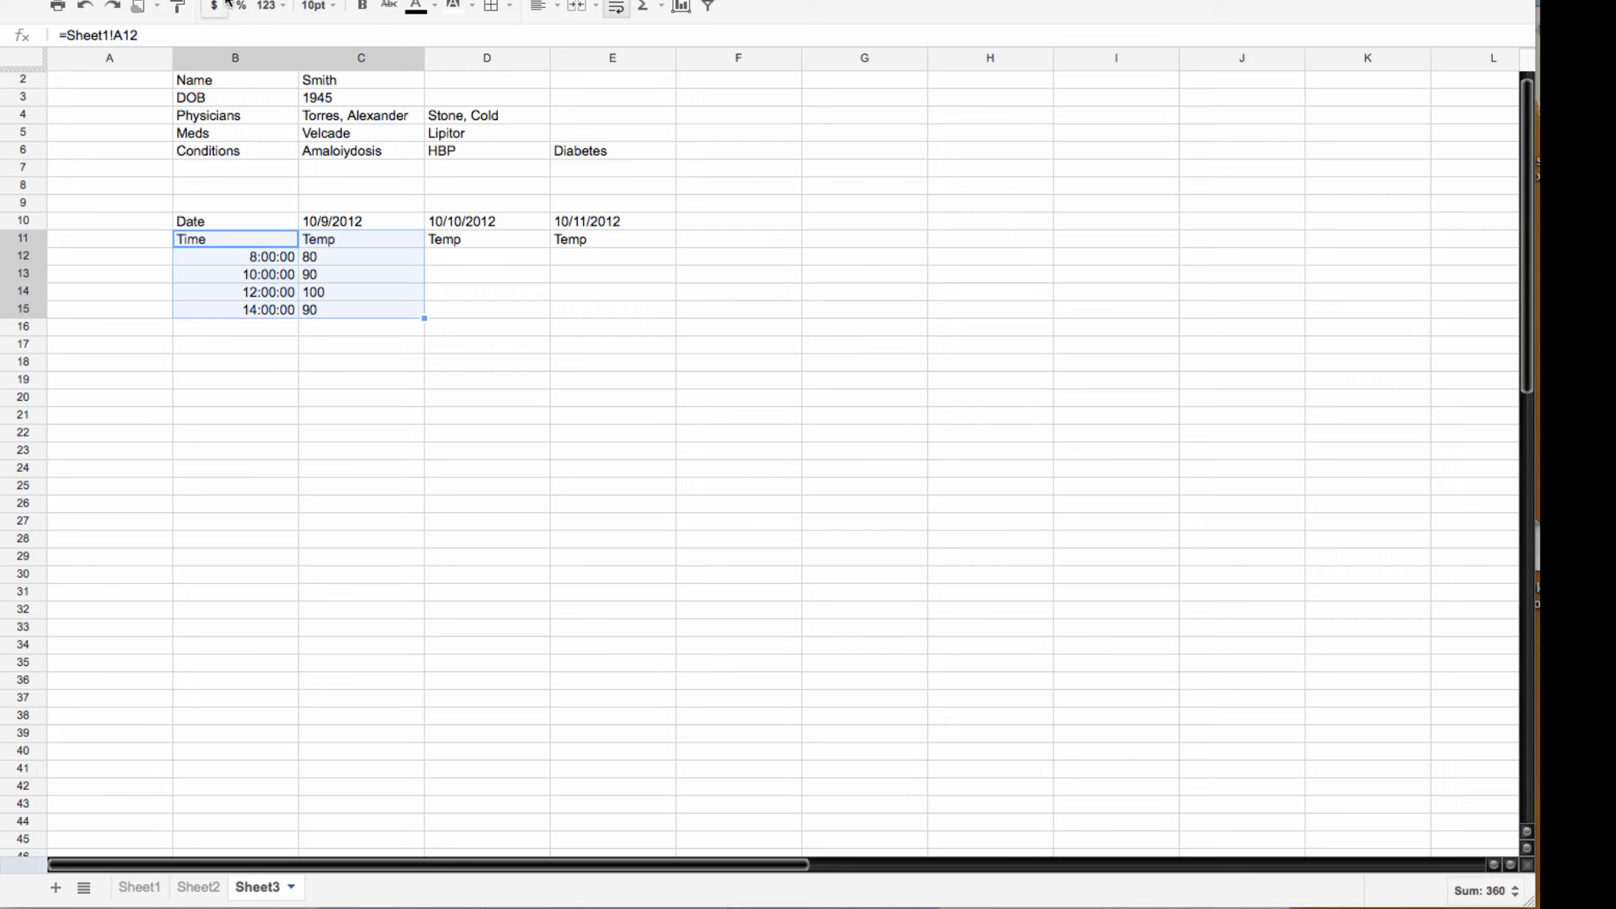
Step: Insert a column chart from B11:C15, shrink it, and place it in rows 18–24 below the table
click(180, 1)
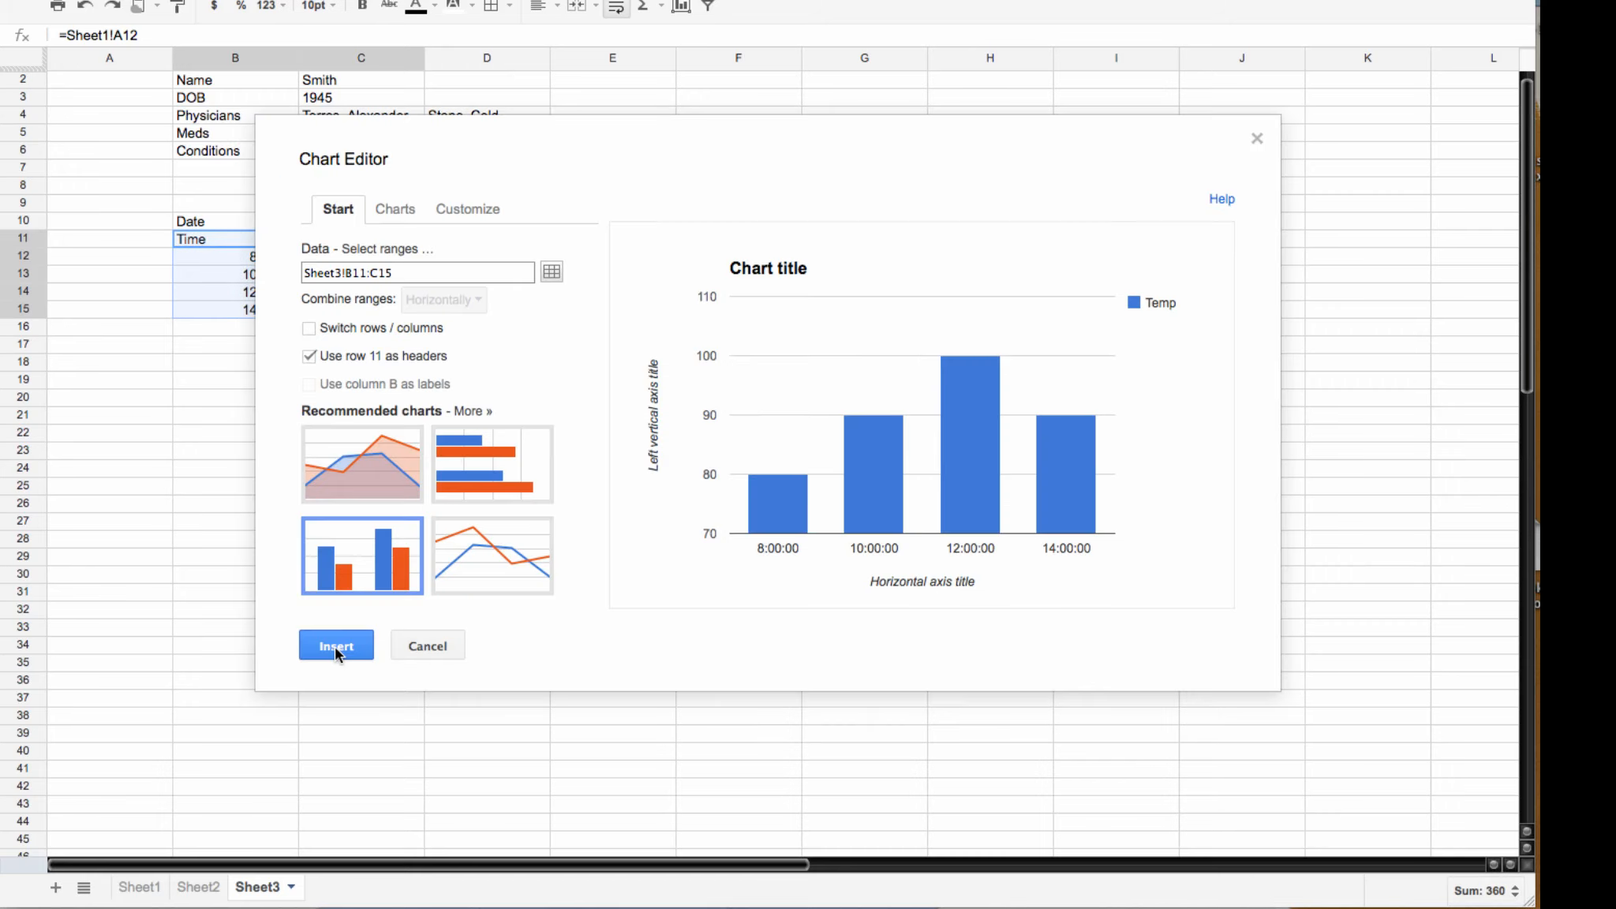
click(335, 647)
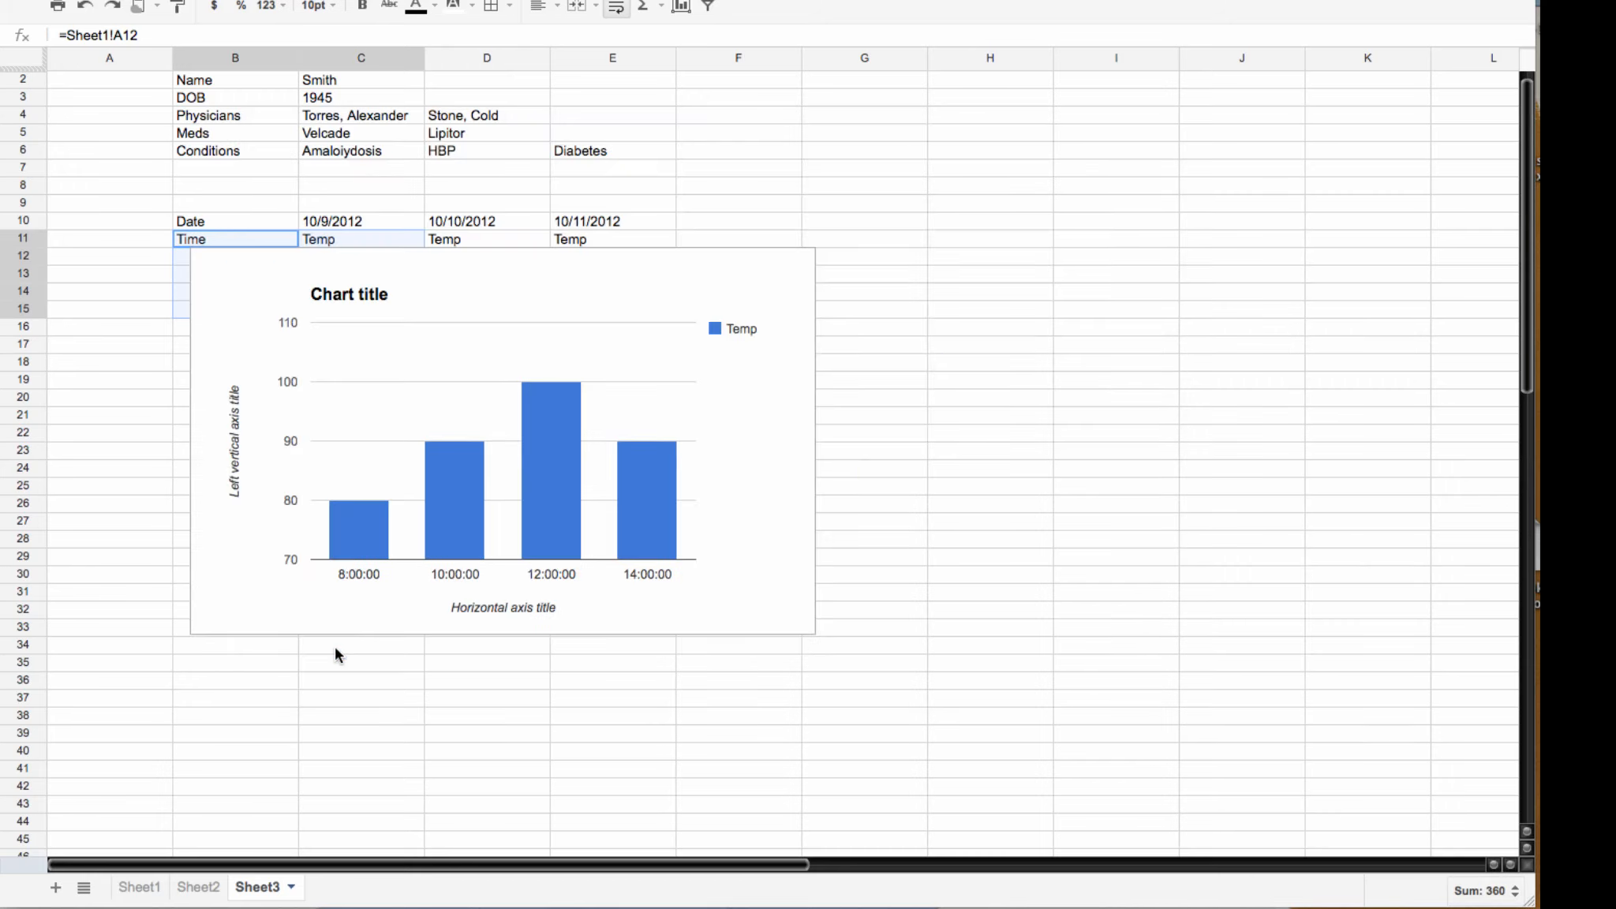
click(736, 270)
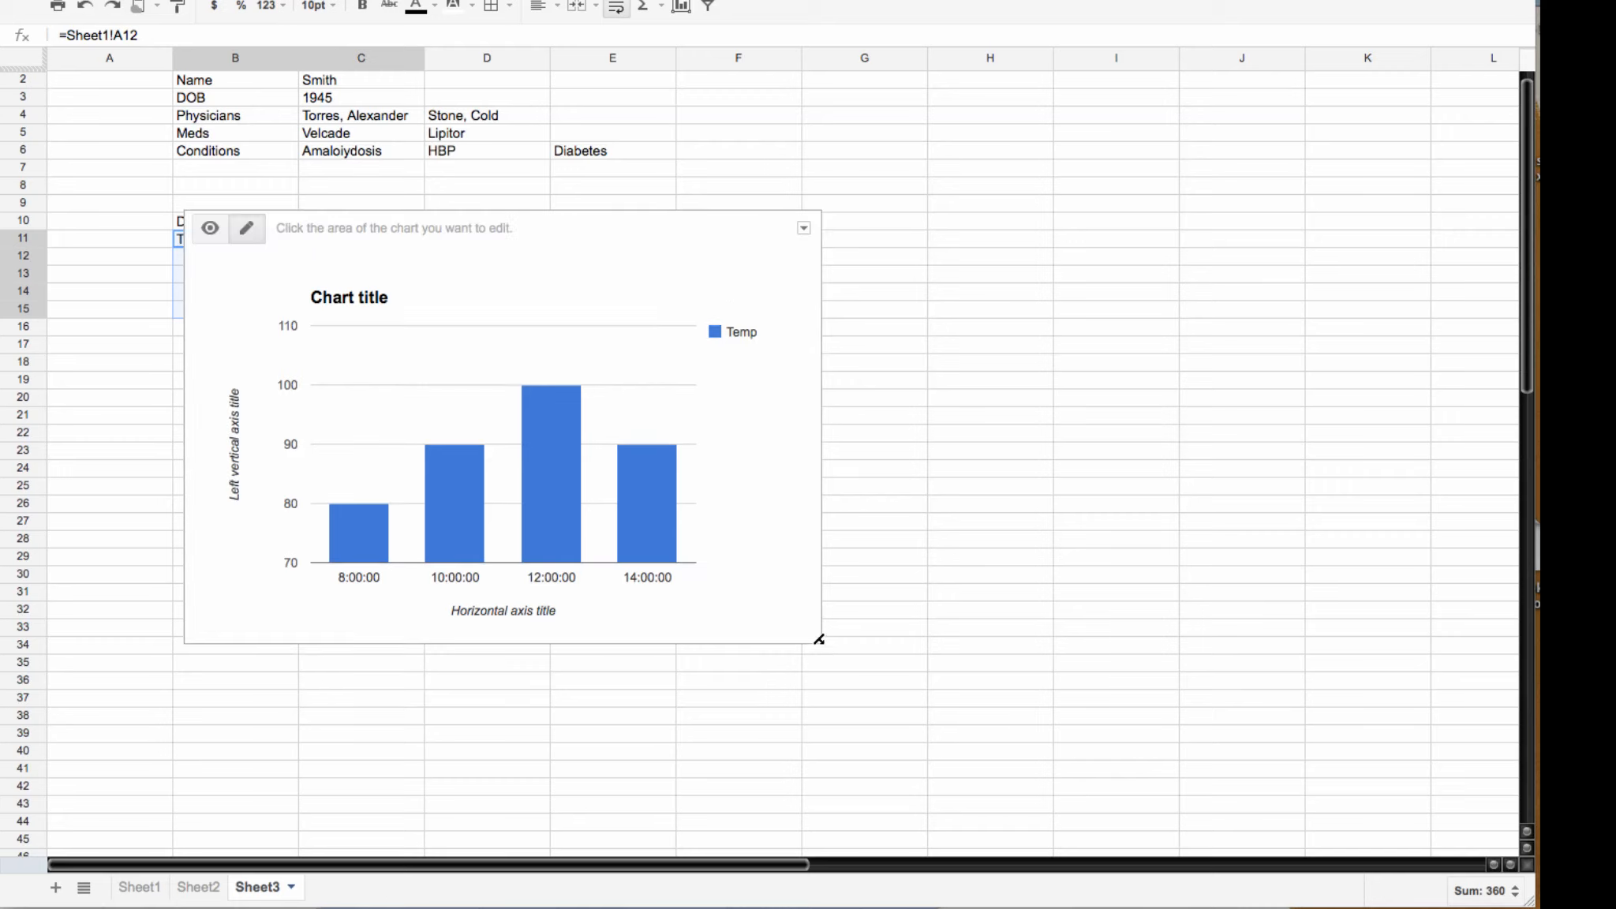
drag(819, 641, 446, 360)
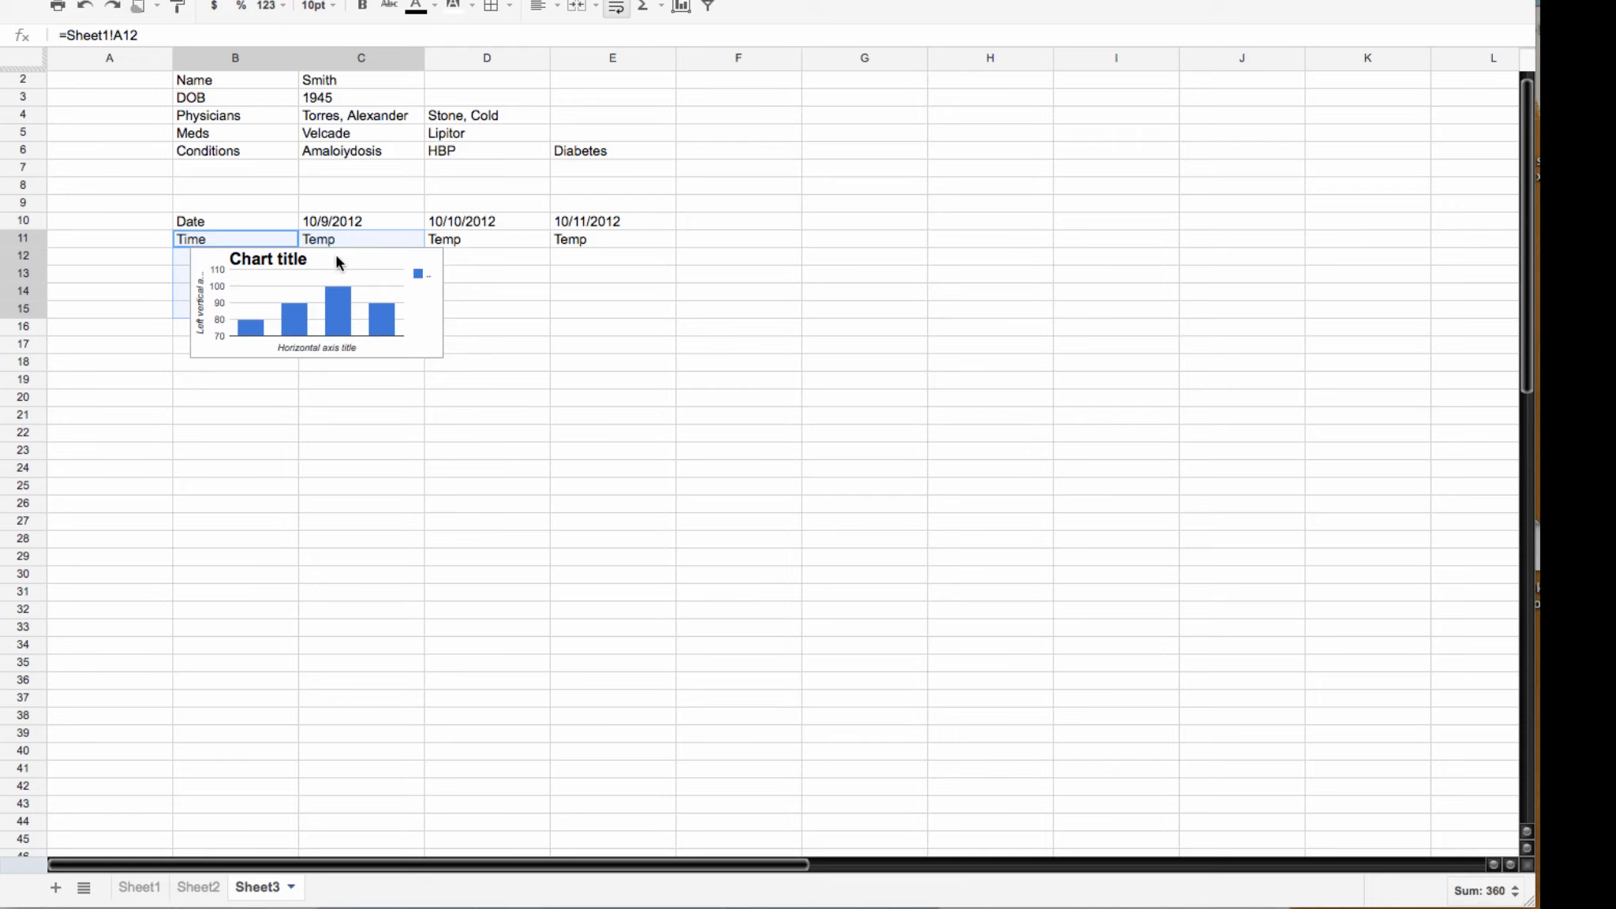
click(716, 310)
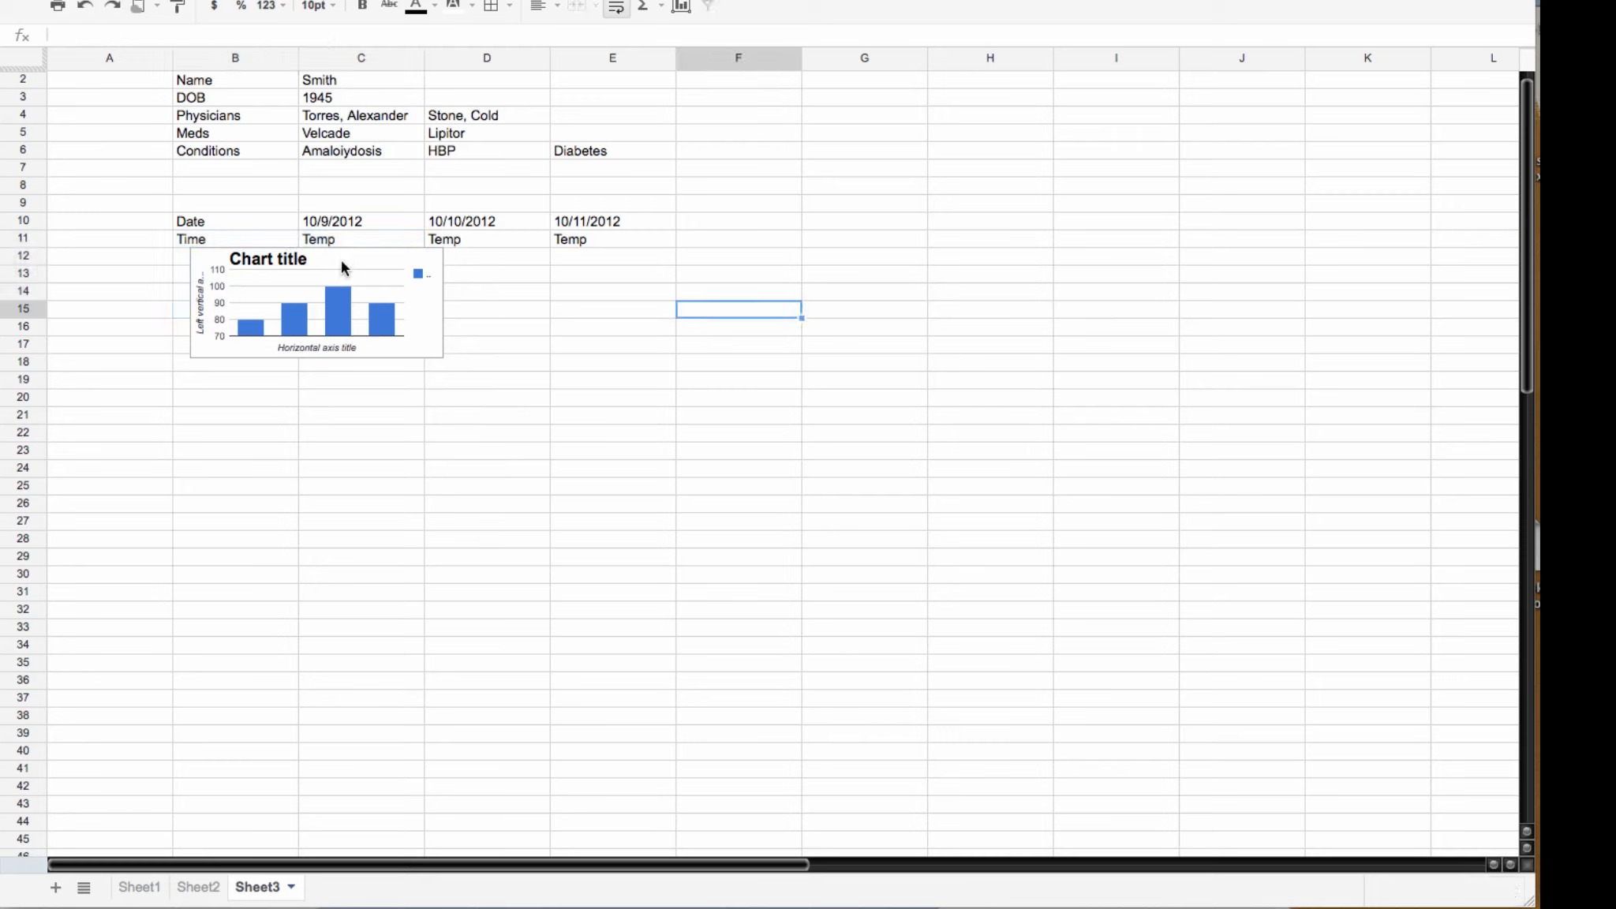
mouse_move(341, 268)
drag(335, 237, 322, 351)
click(596, 404)
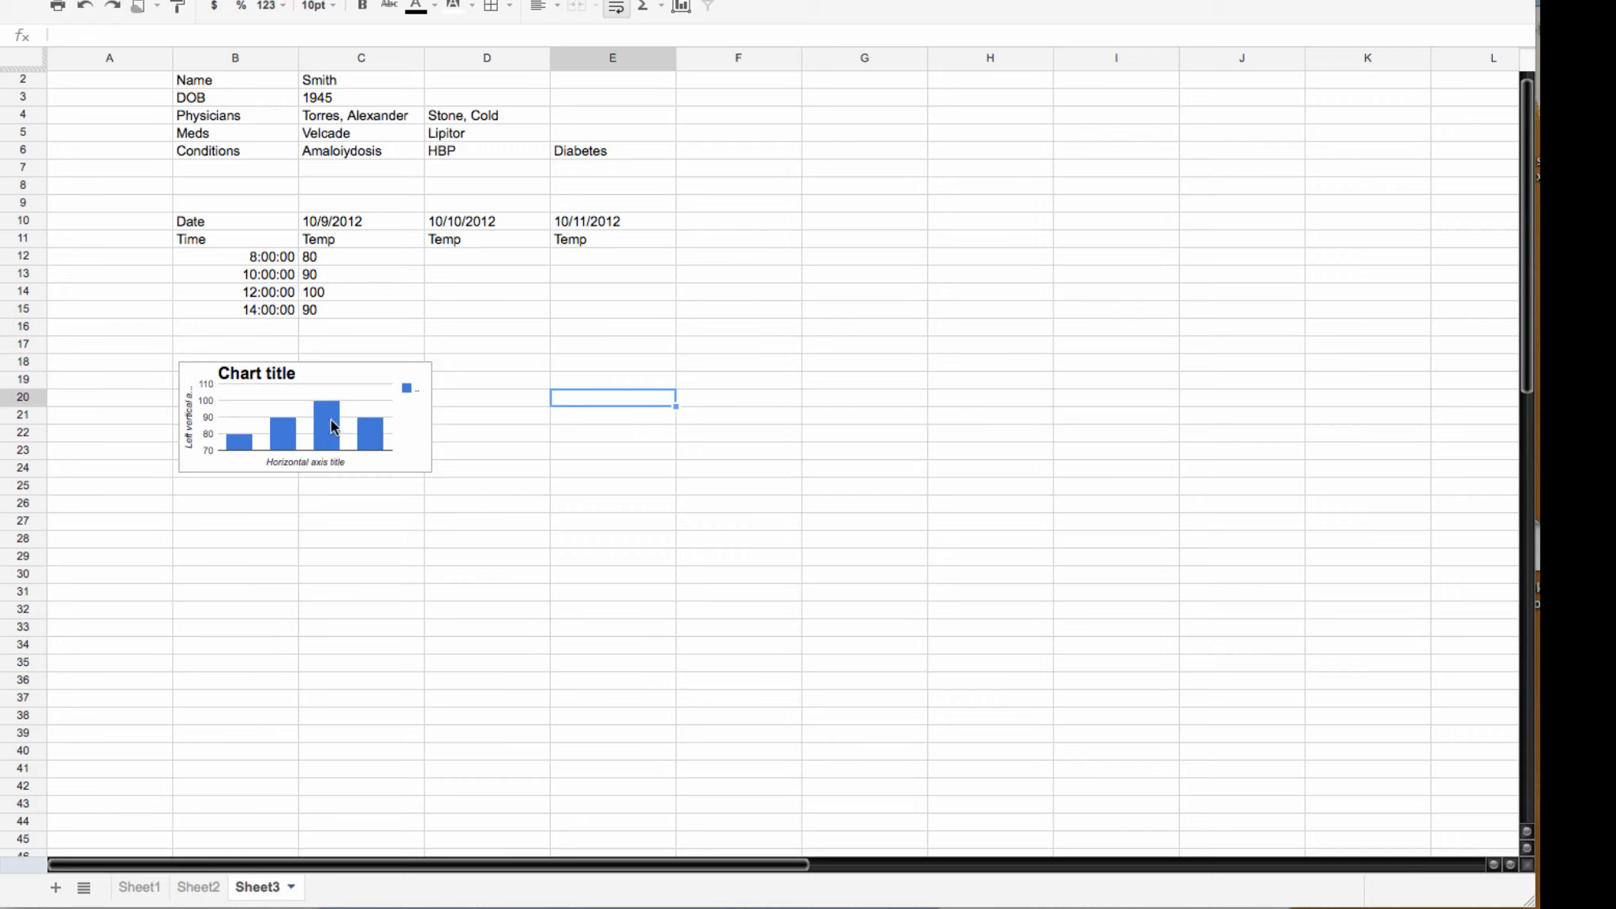
Step: In the chart editor, replace the chart title with 'Temparature'
mouse_move(361, 376)
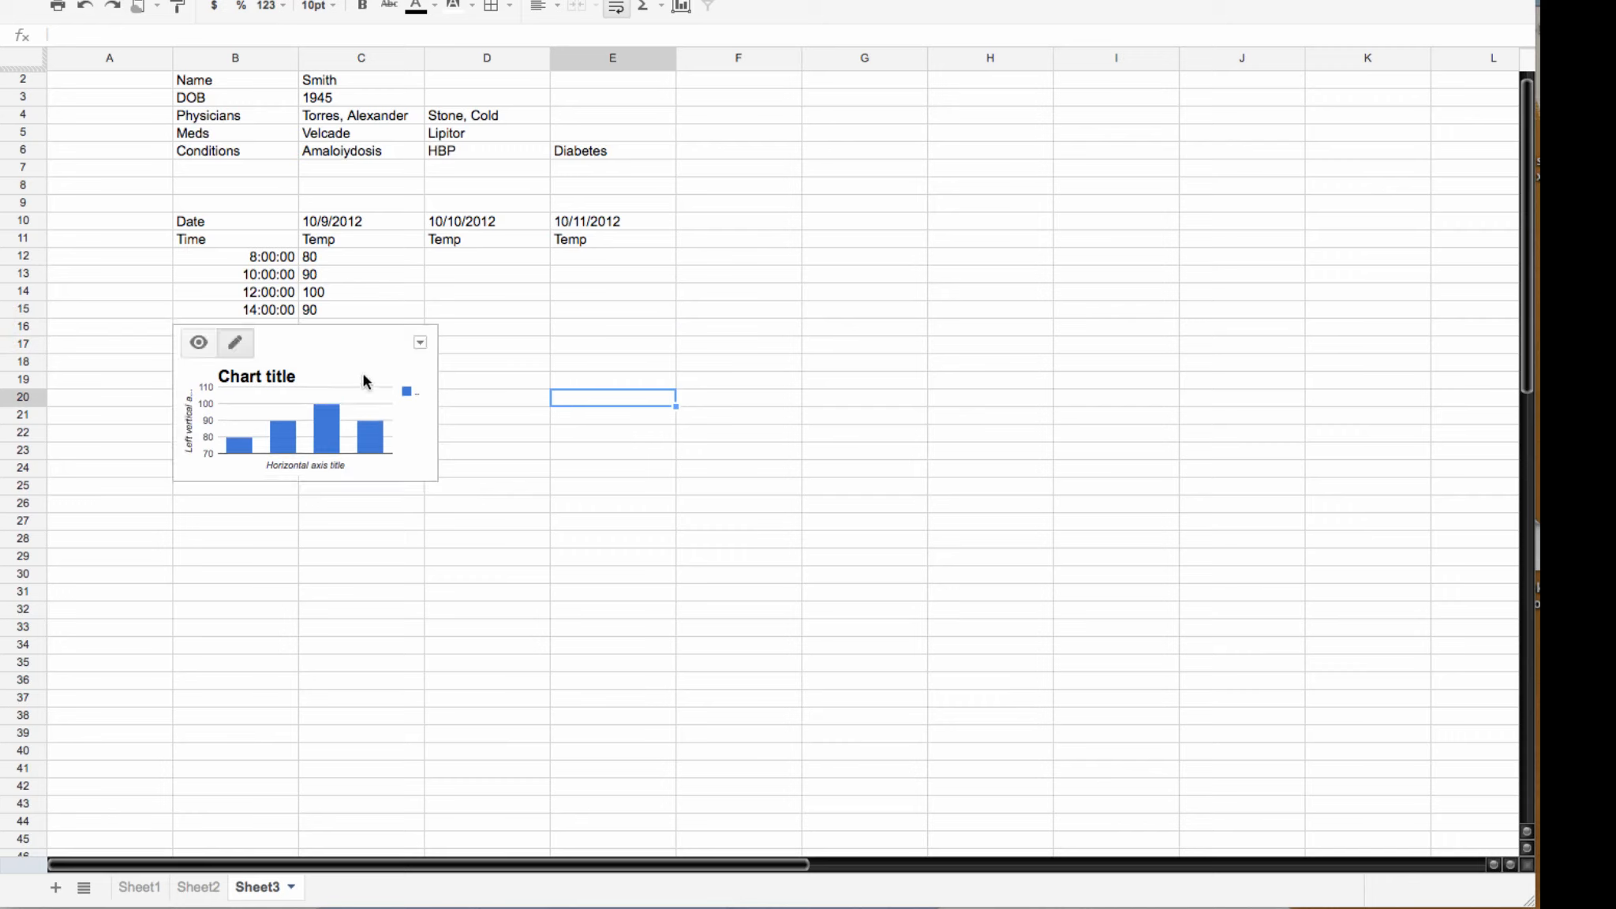
click(420, 344)
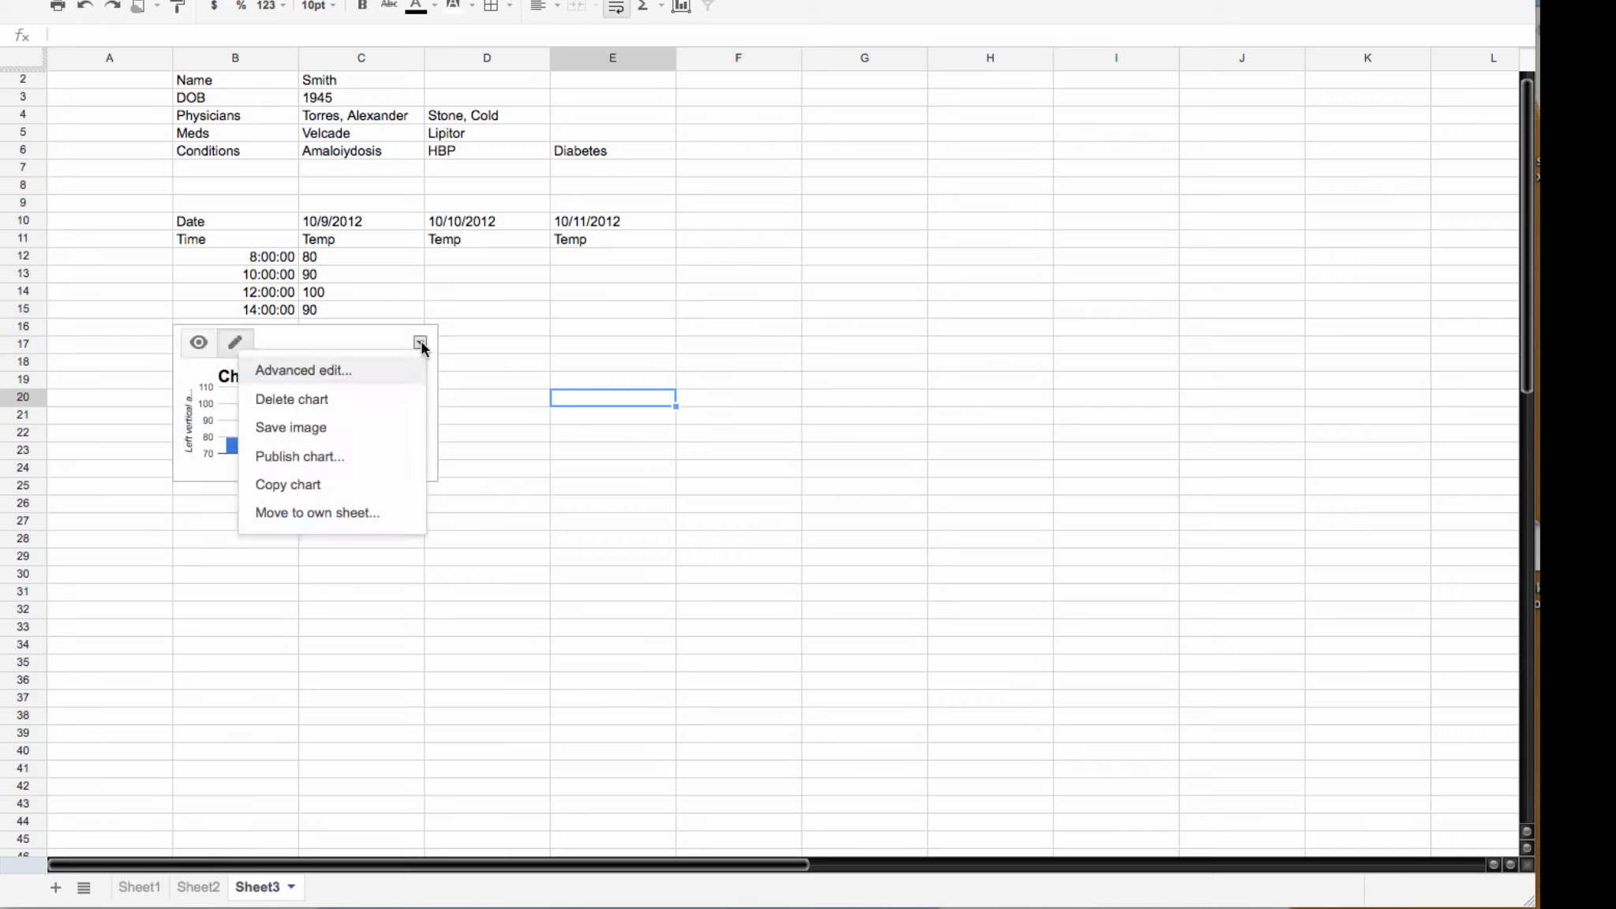
click(308, 371)
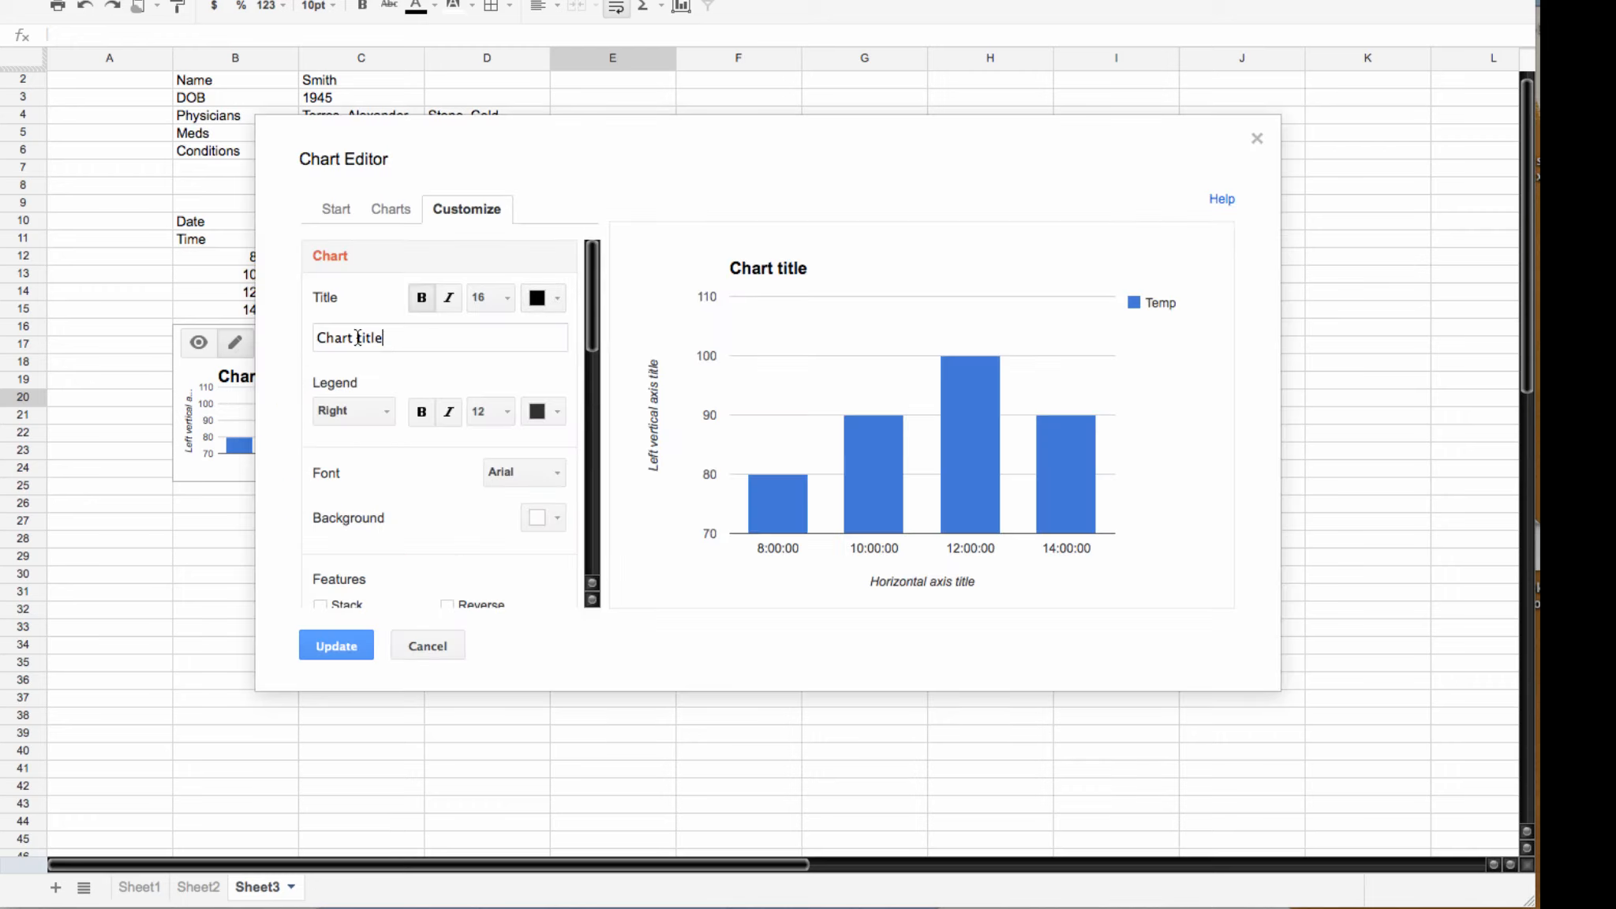
drag(384, 338, 300, 337)
text(Tempa)
text(rature)
Step: Give the chart a light yellow background and red Temp columns, and apply the edits
click(558, 520)
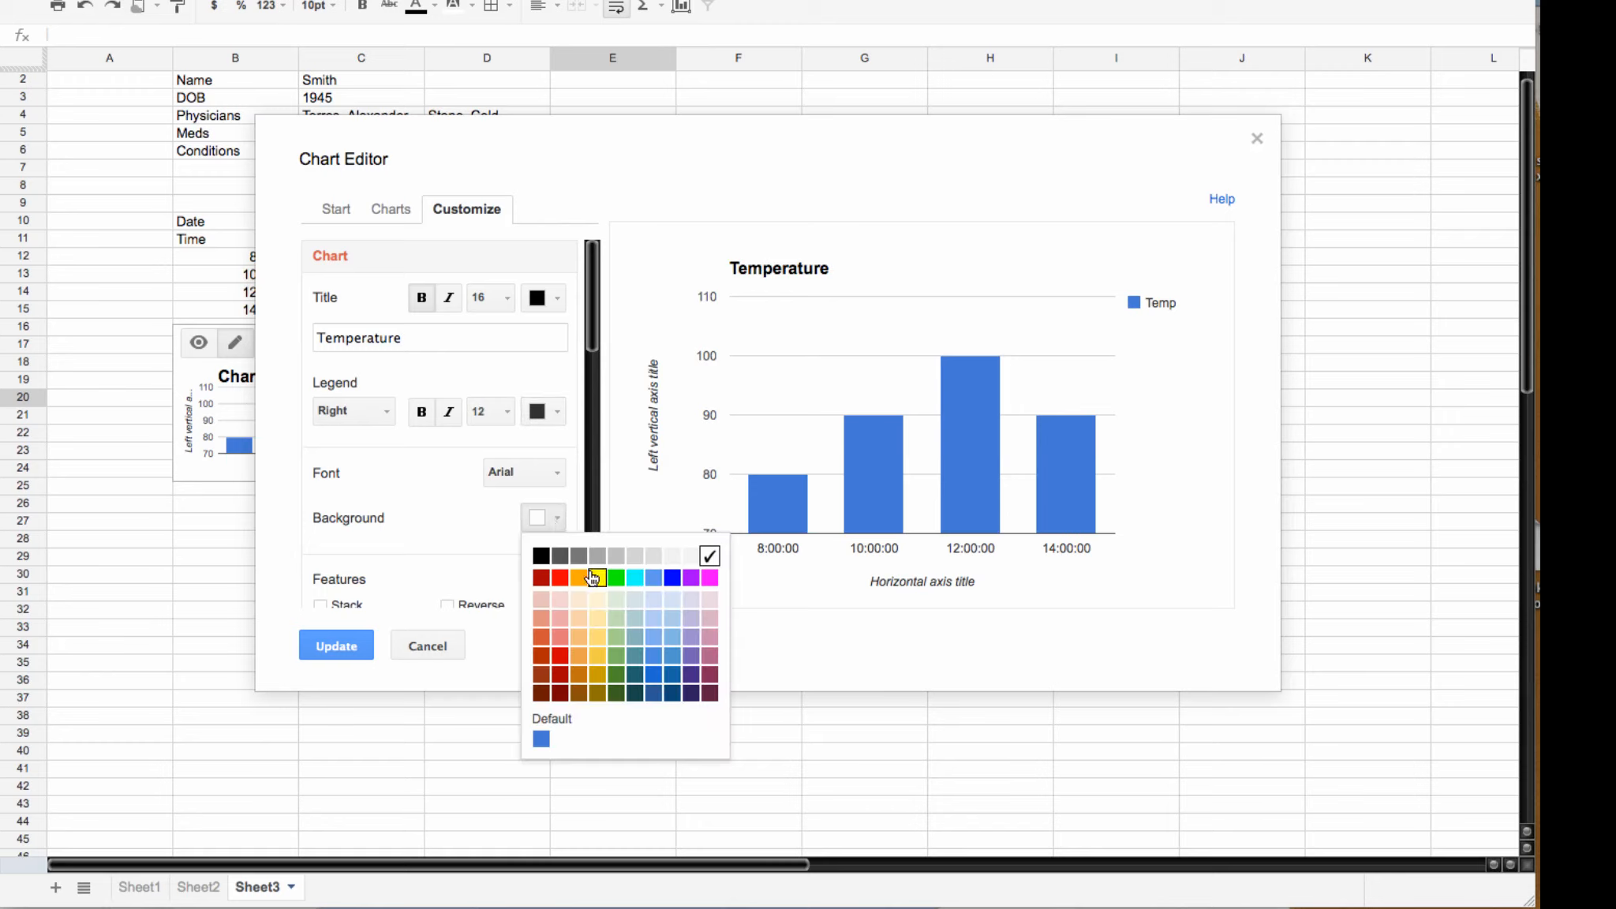
click(597, 602)
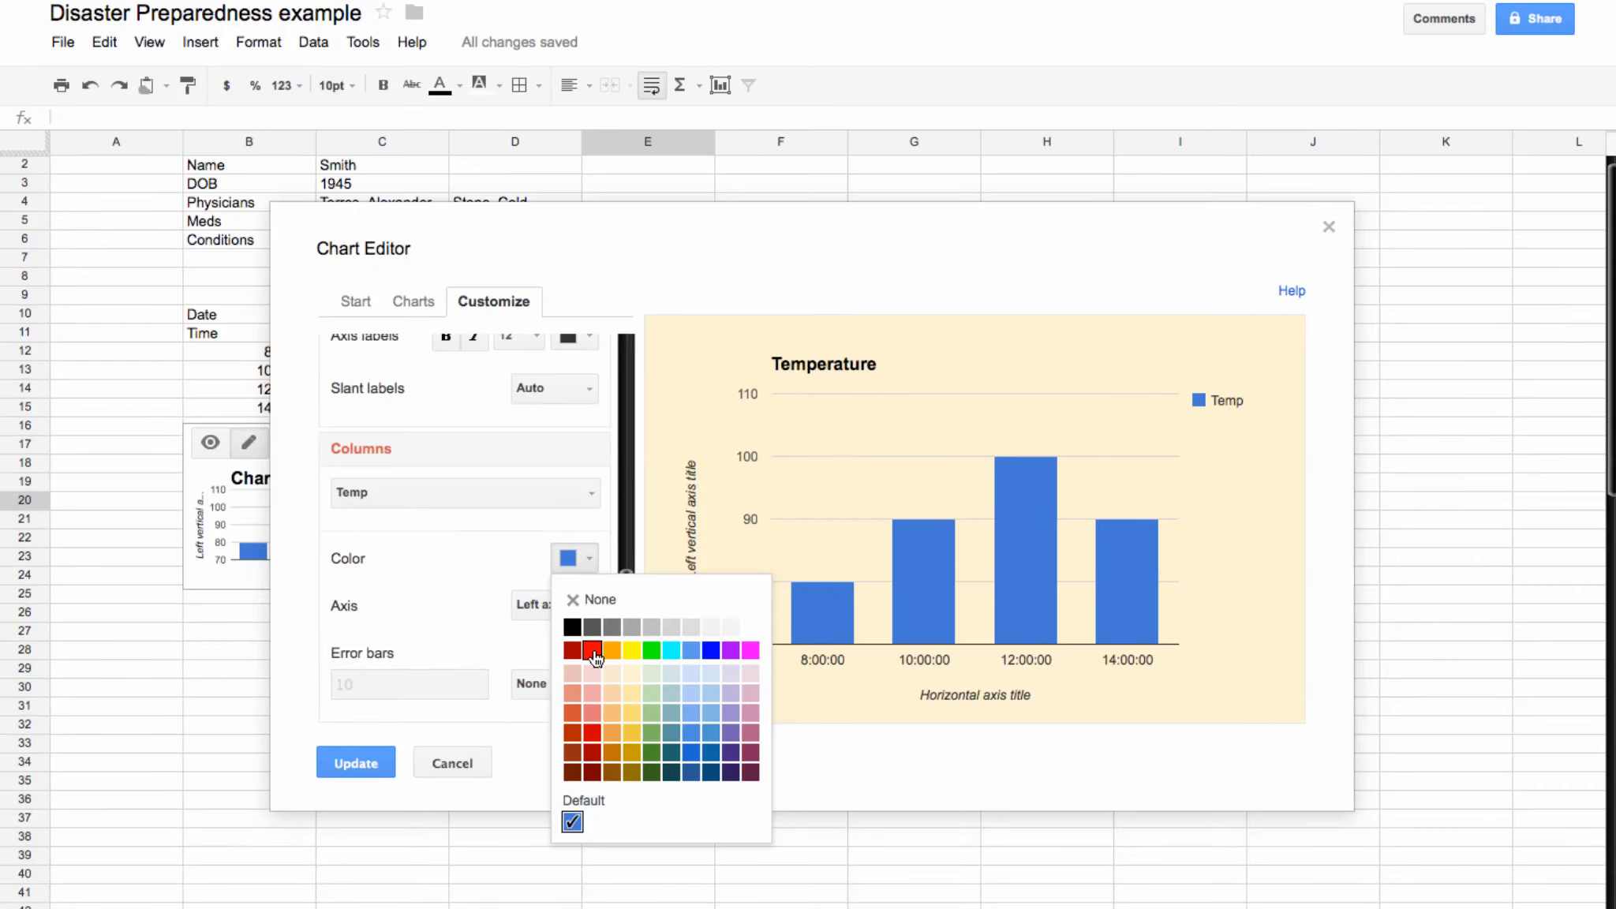
click(591, 648)
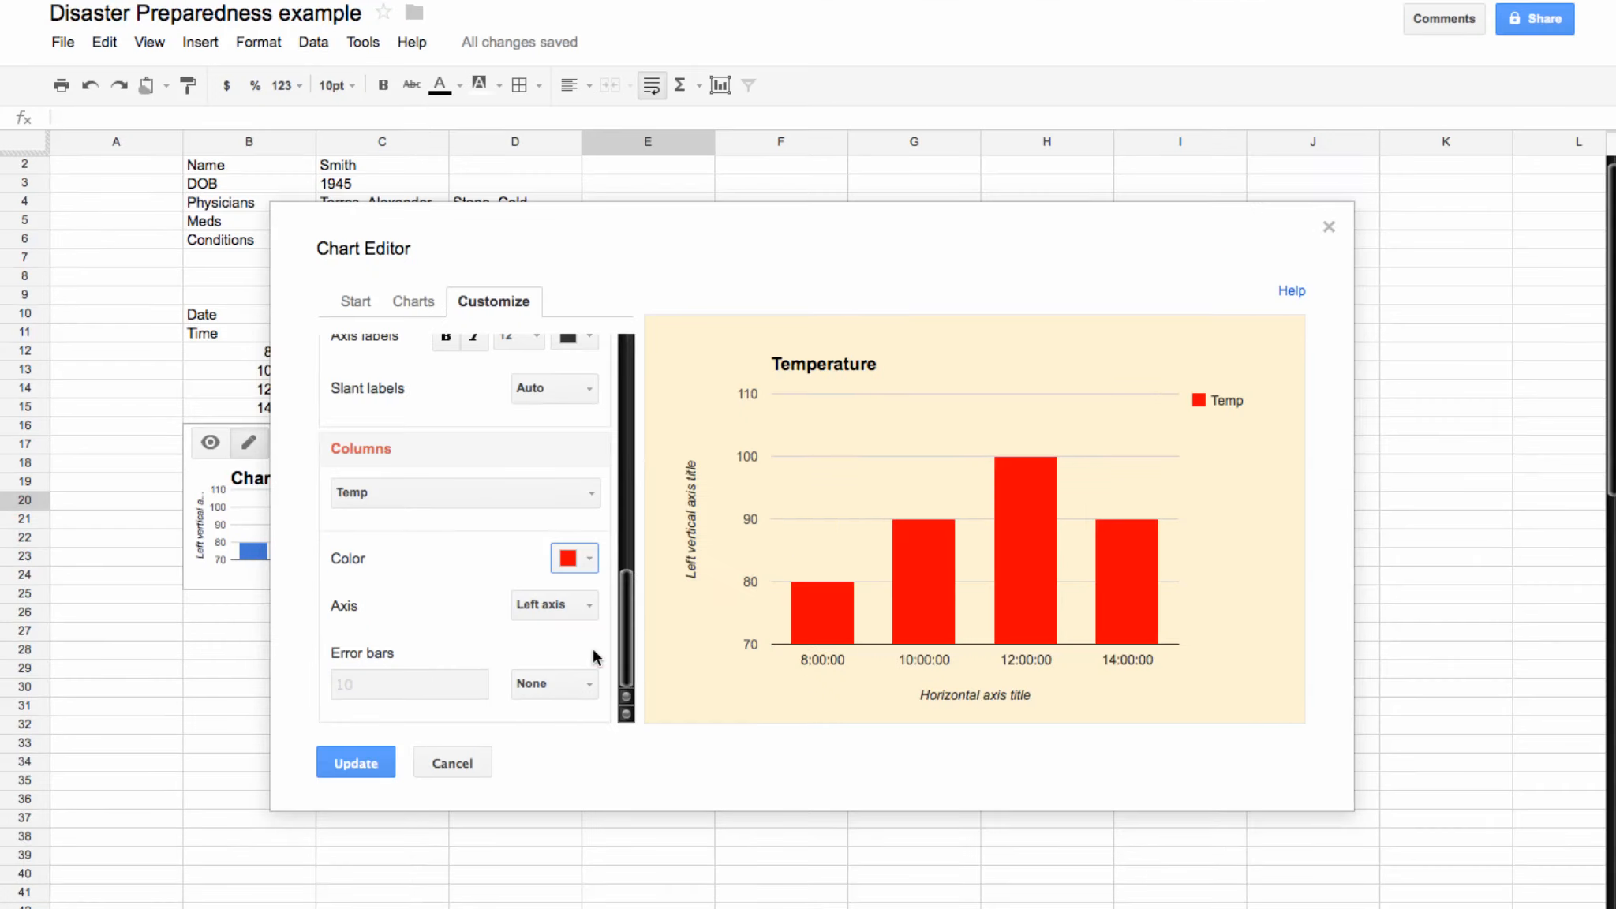
click(347, 763)
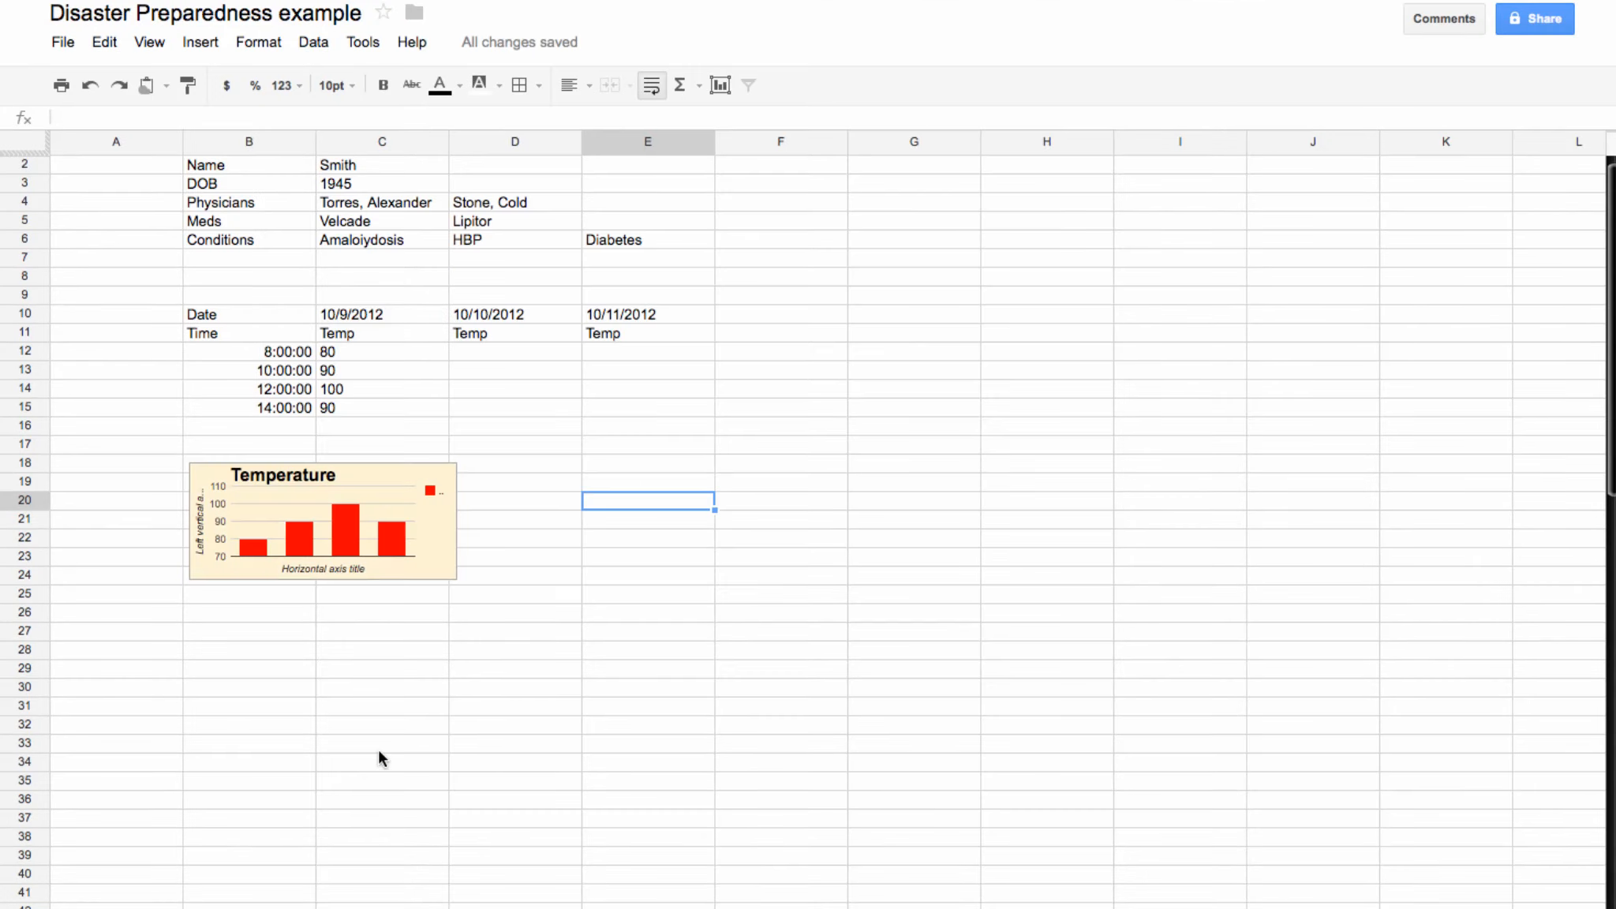
click(379, 753)
Step: Fill the Preparedness Template title row light red
scroll(316, 550, up, 1)
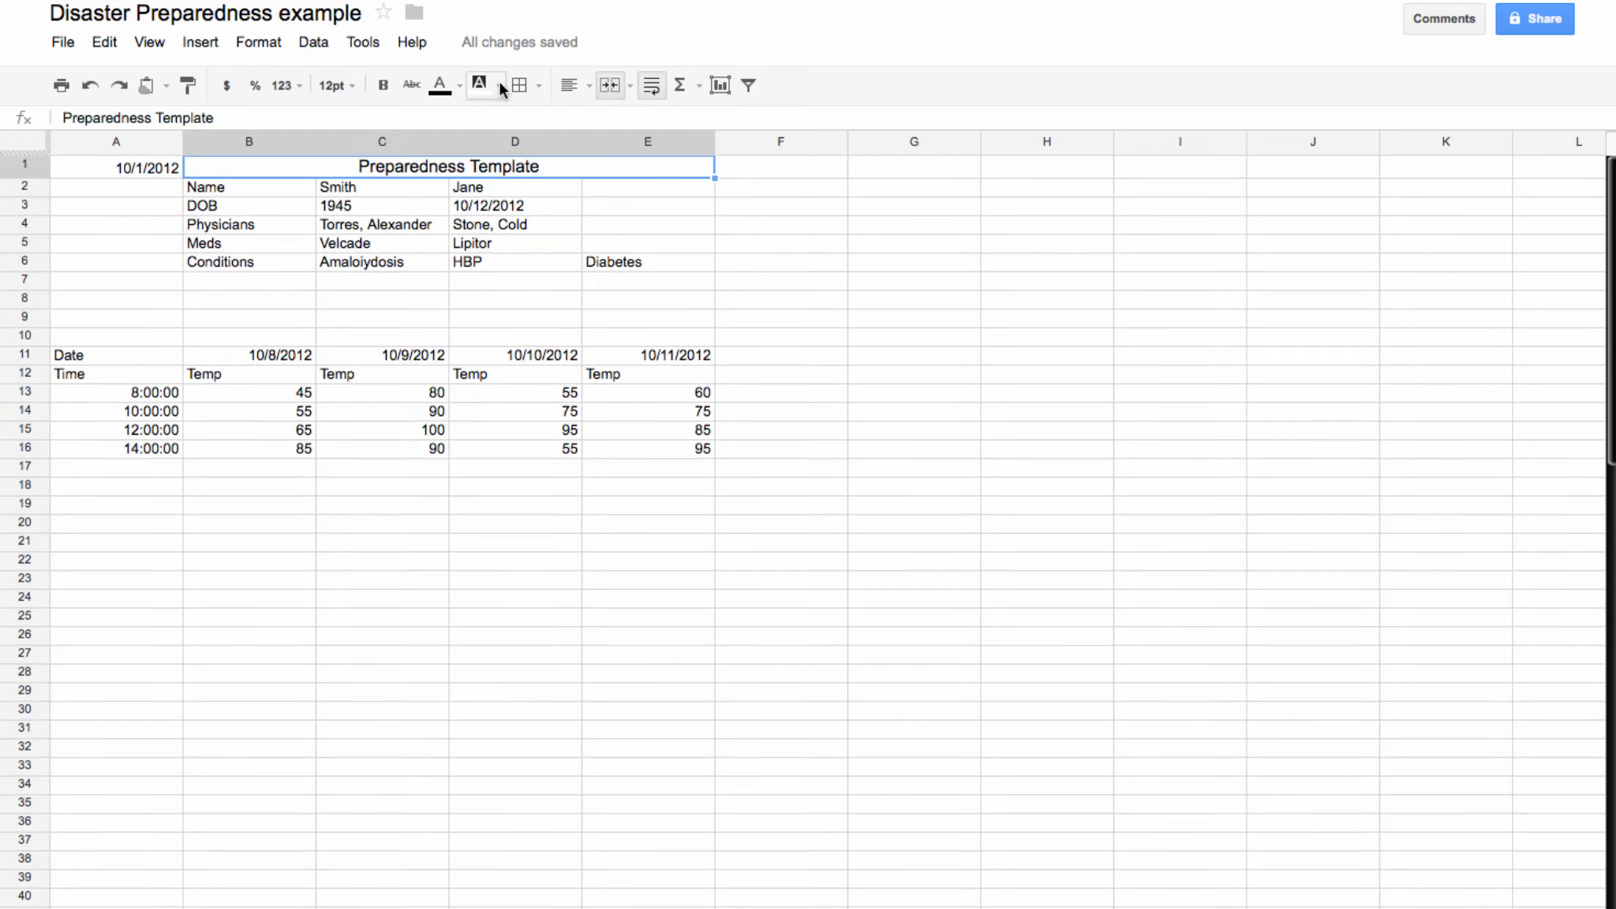
click(499, 84)
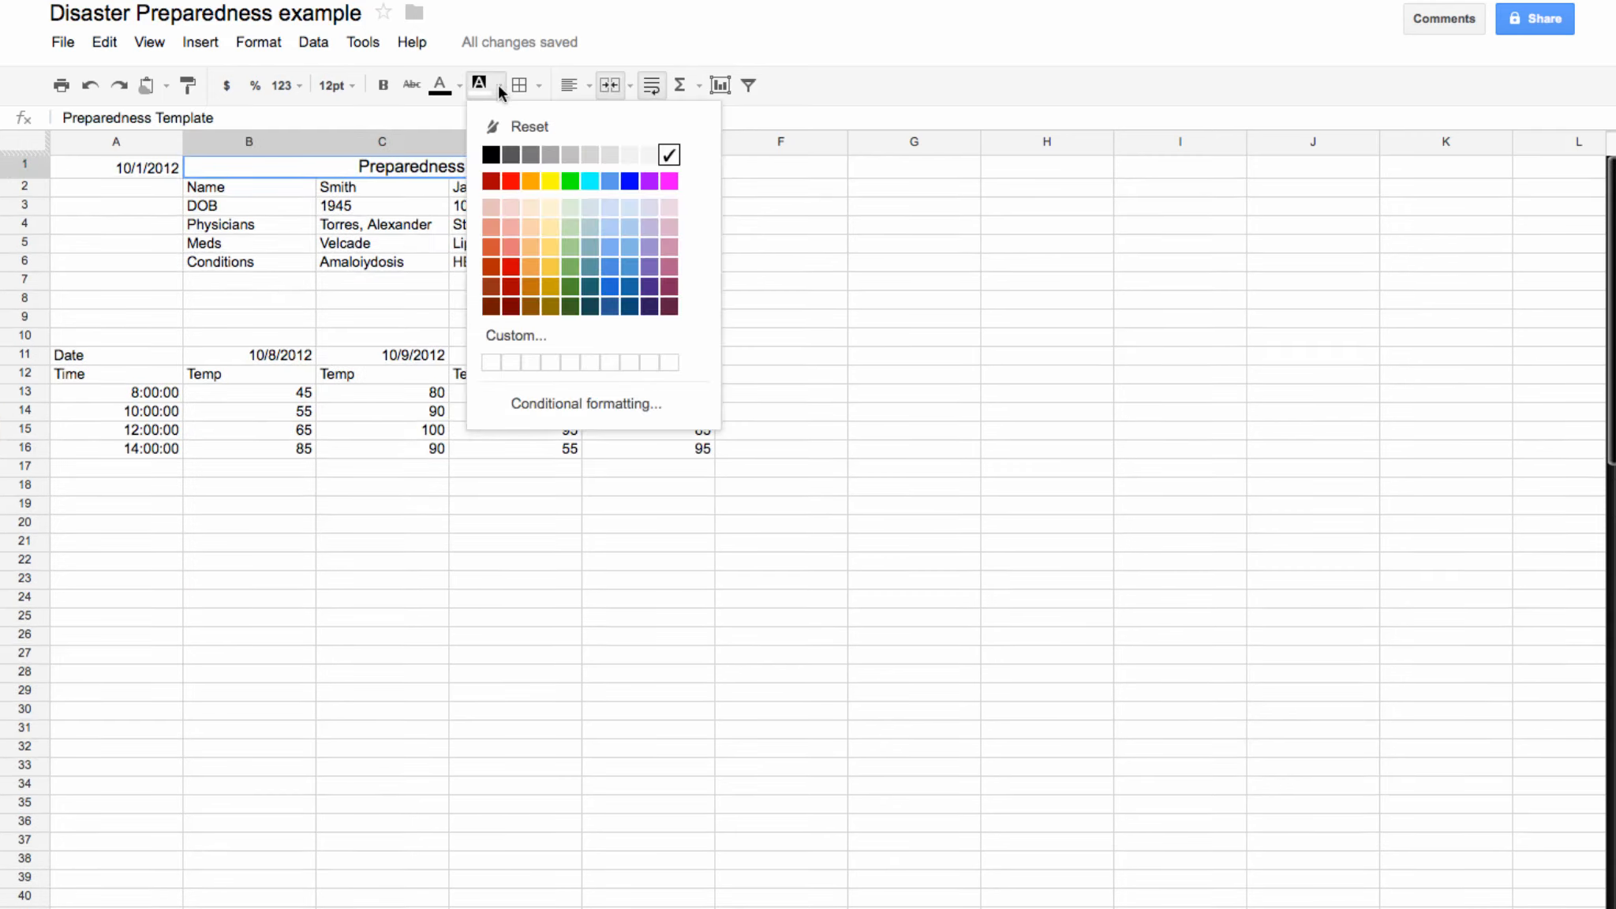
click(488, 207)
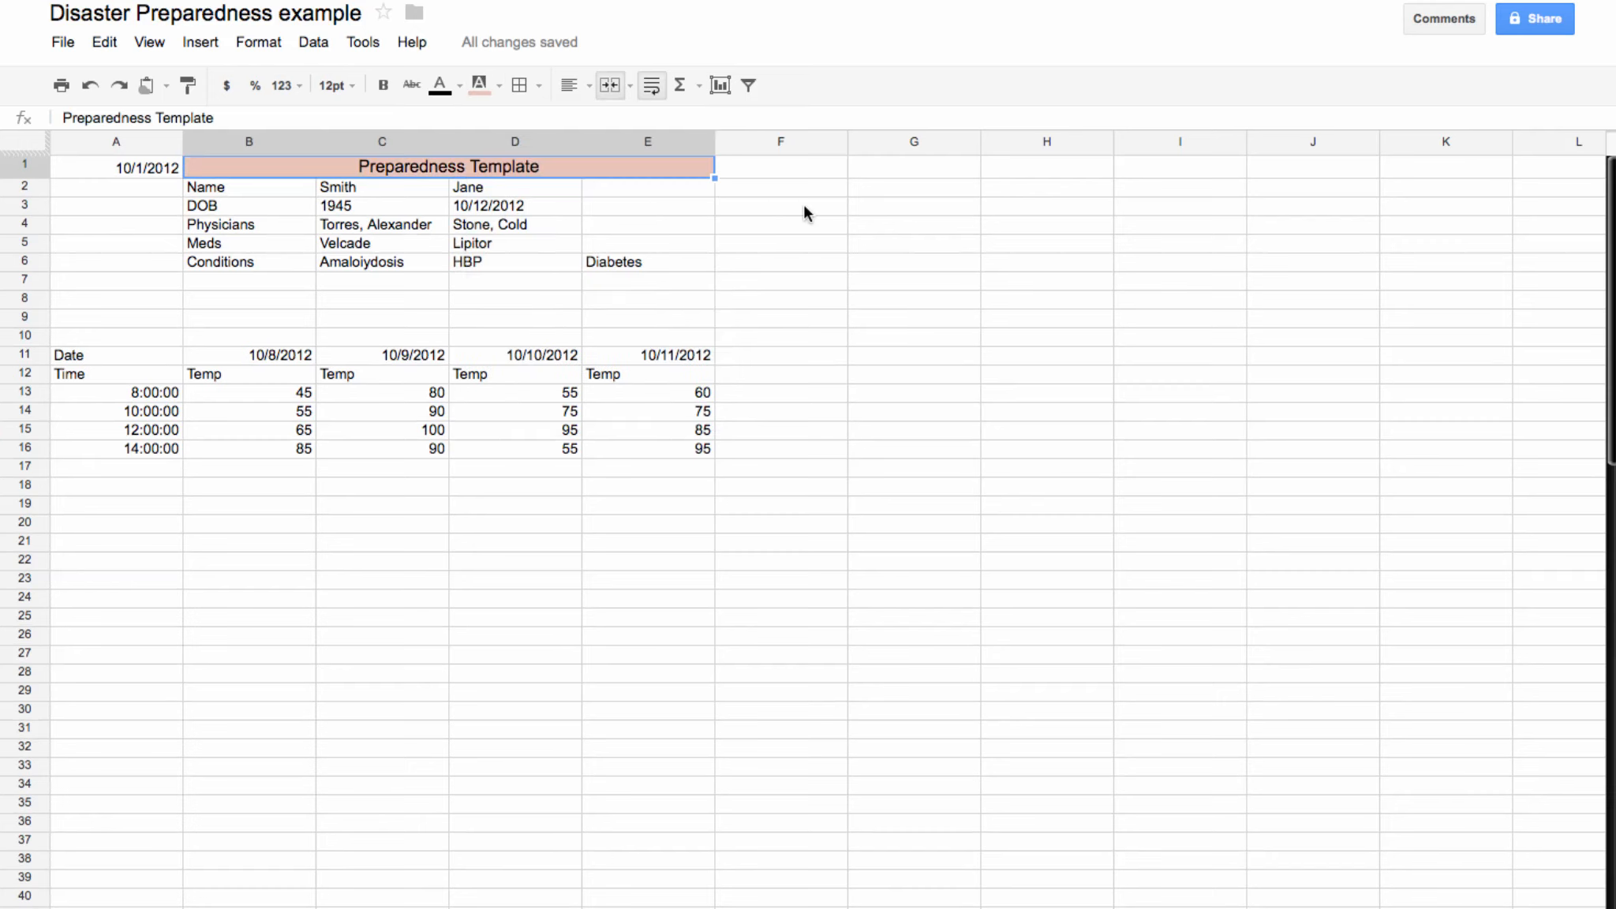
click(803, 205)
Step: Right-align and bold the Name through Conditions labels in B2:B6
drag(231, 193, 316, 270)
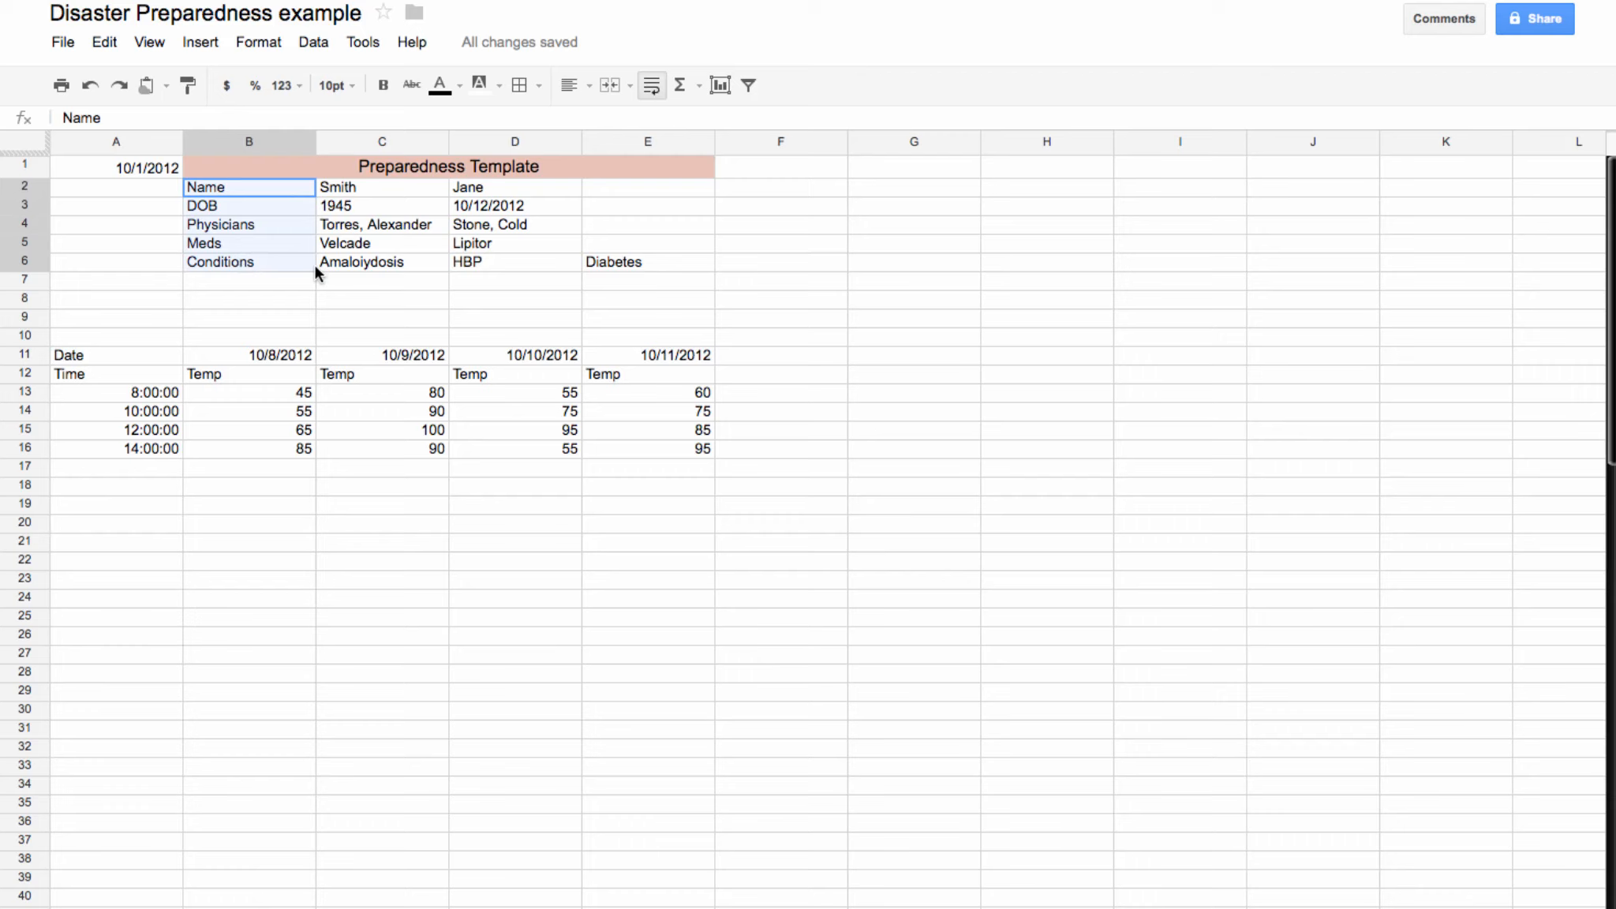
click(589, 87)
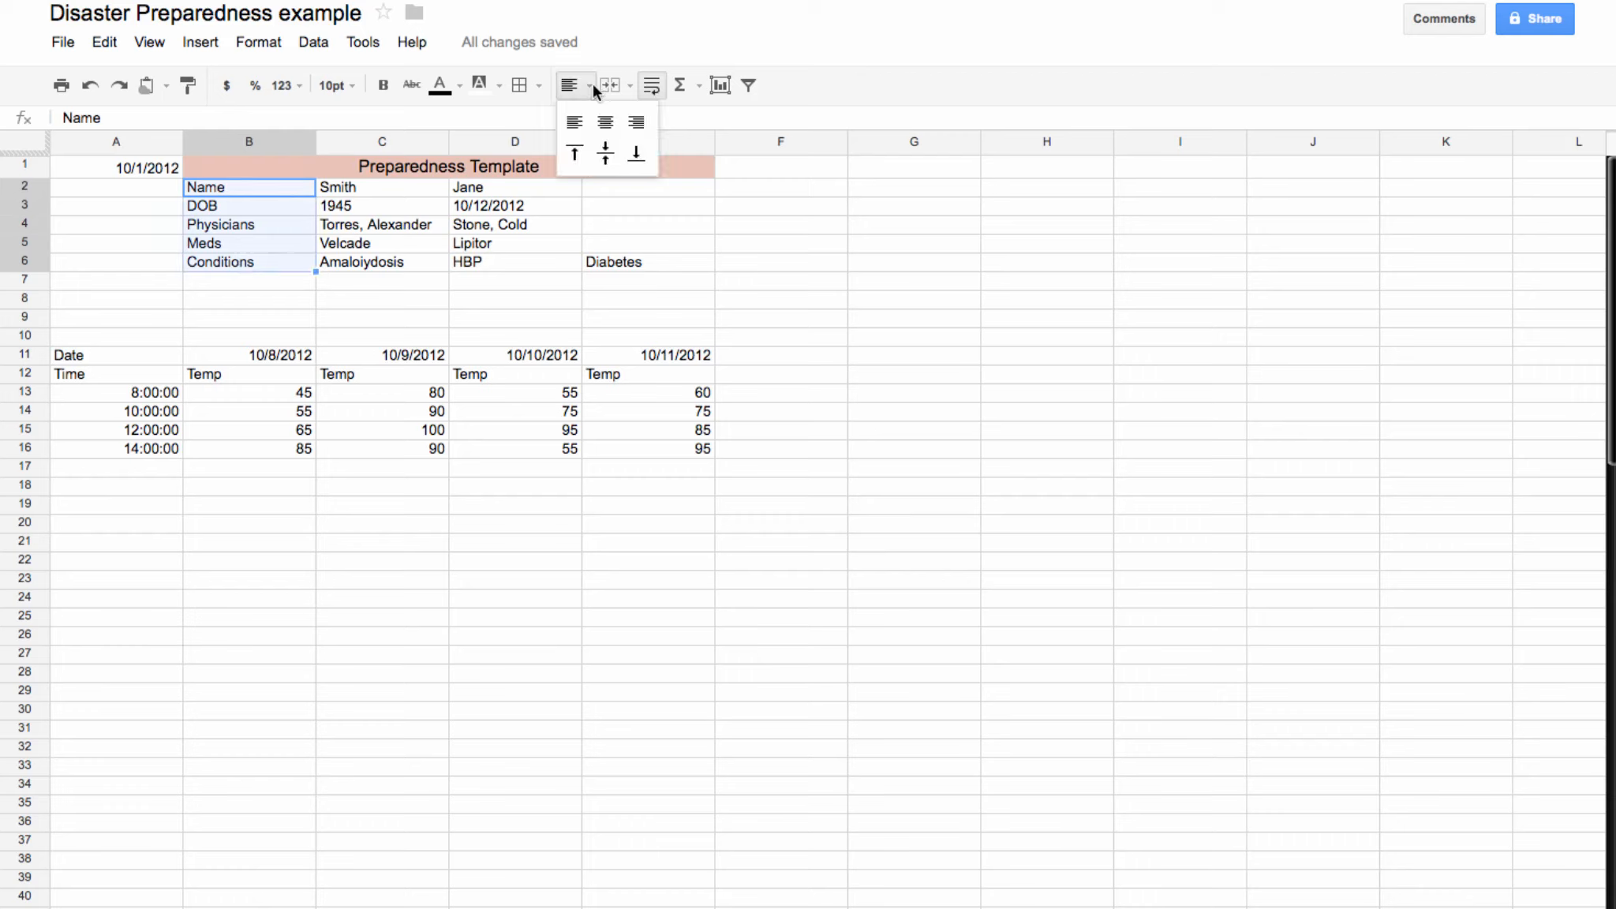
click(632, 120)
drag(377, 189, 375, 261)
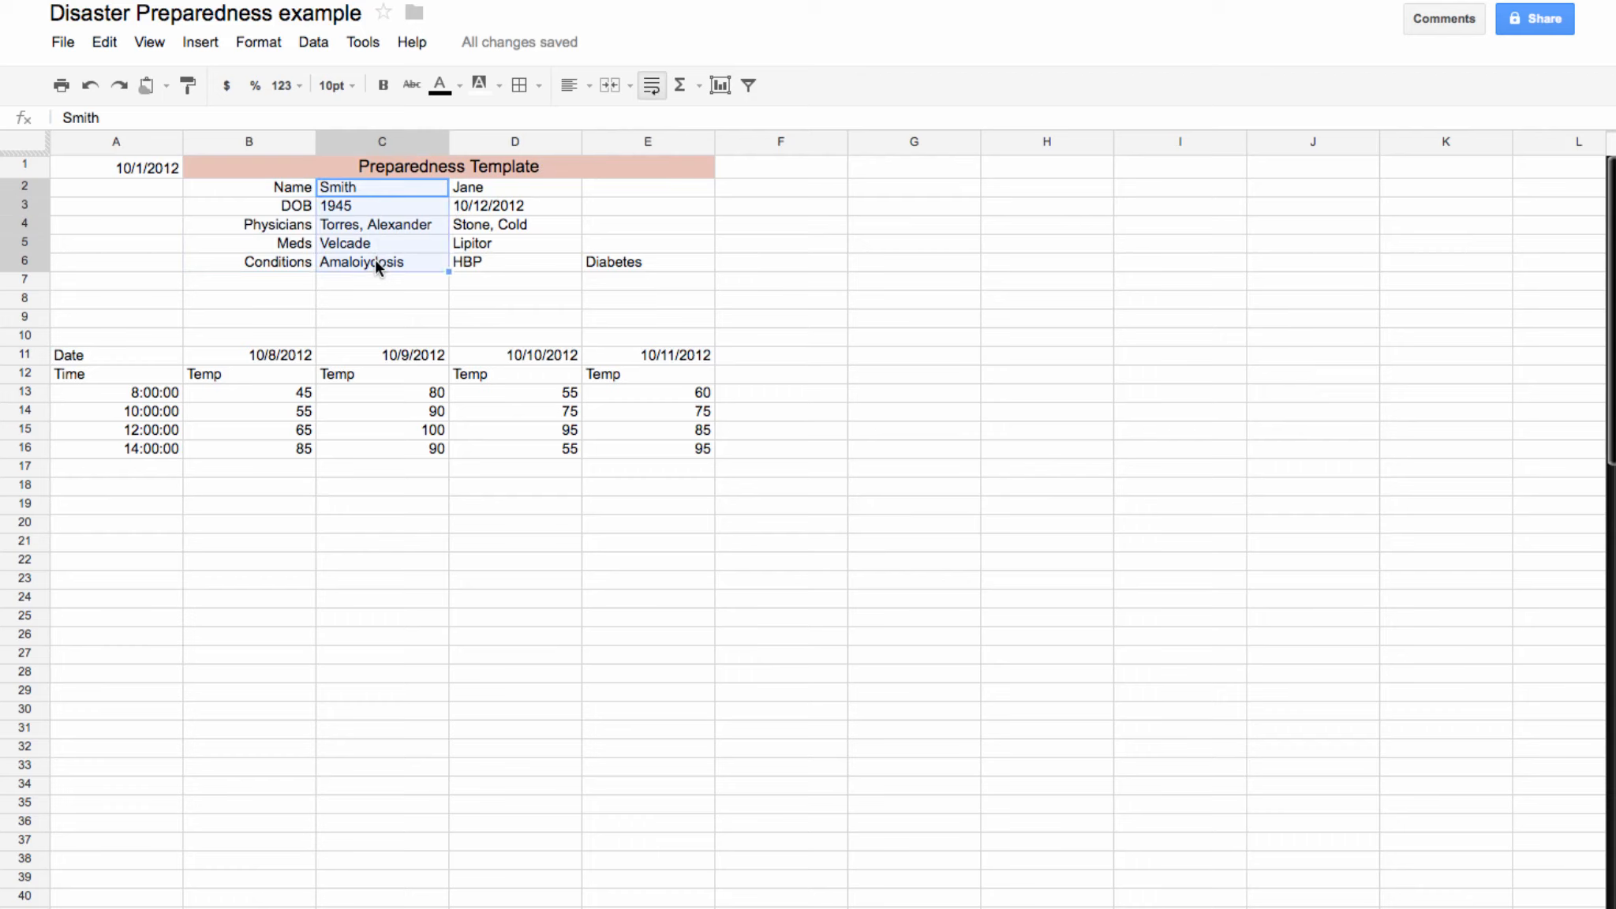
click(264, 302)
drag(296, 193, 293, 264)
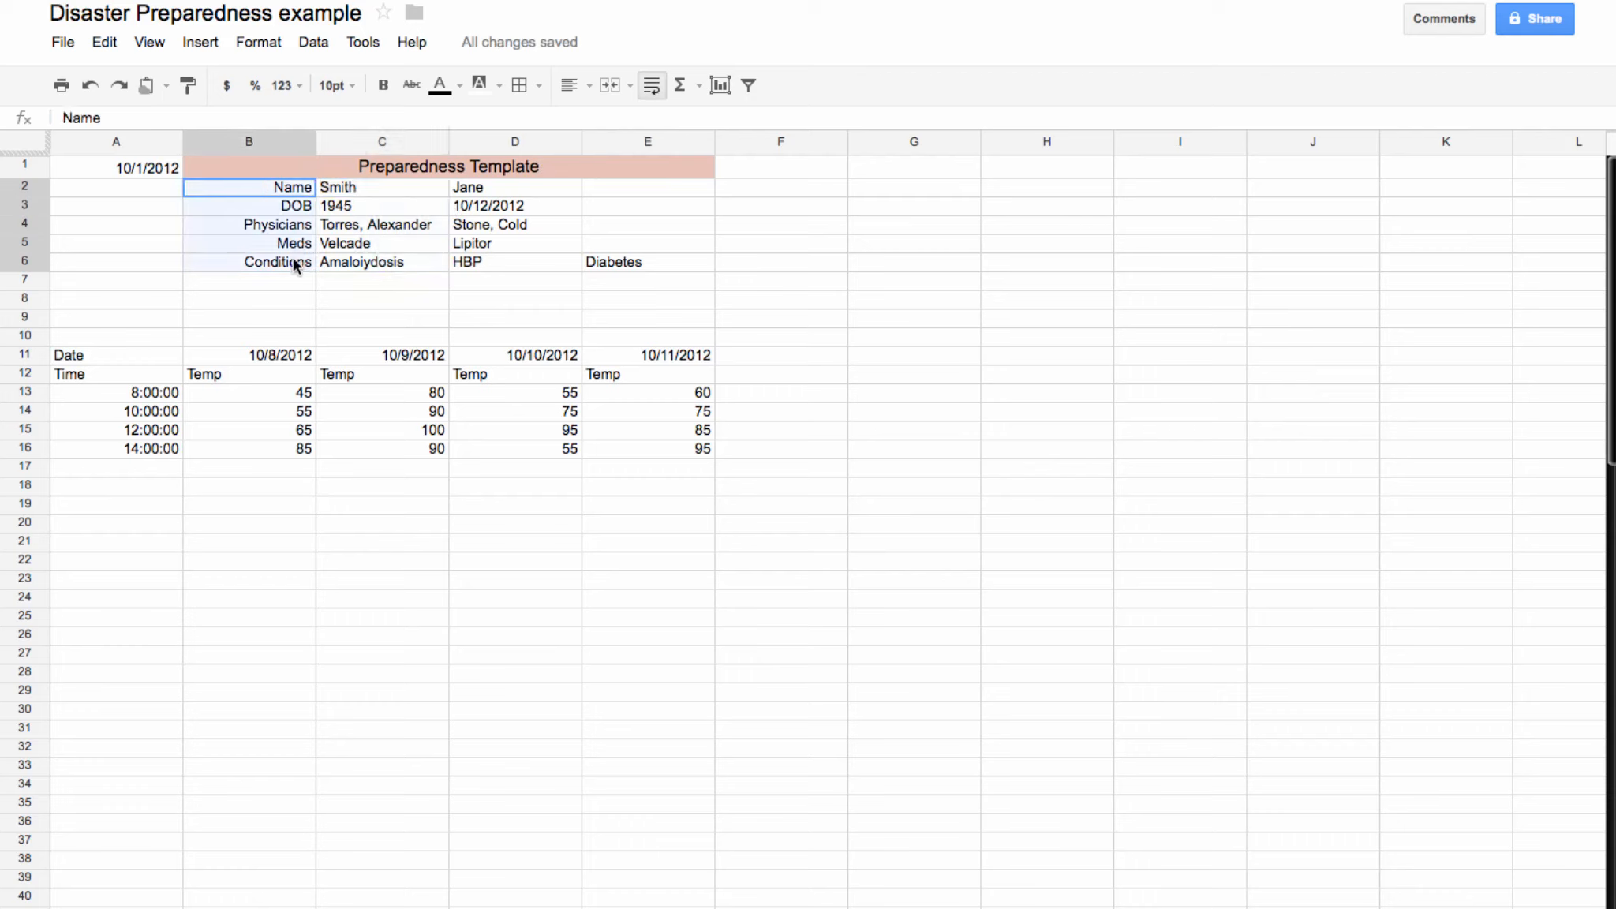
click(383, 86)
click(347, 265)
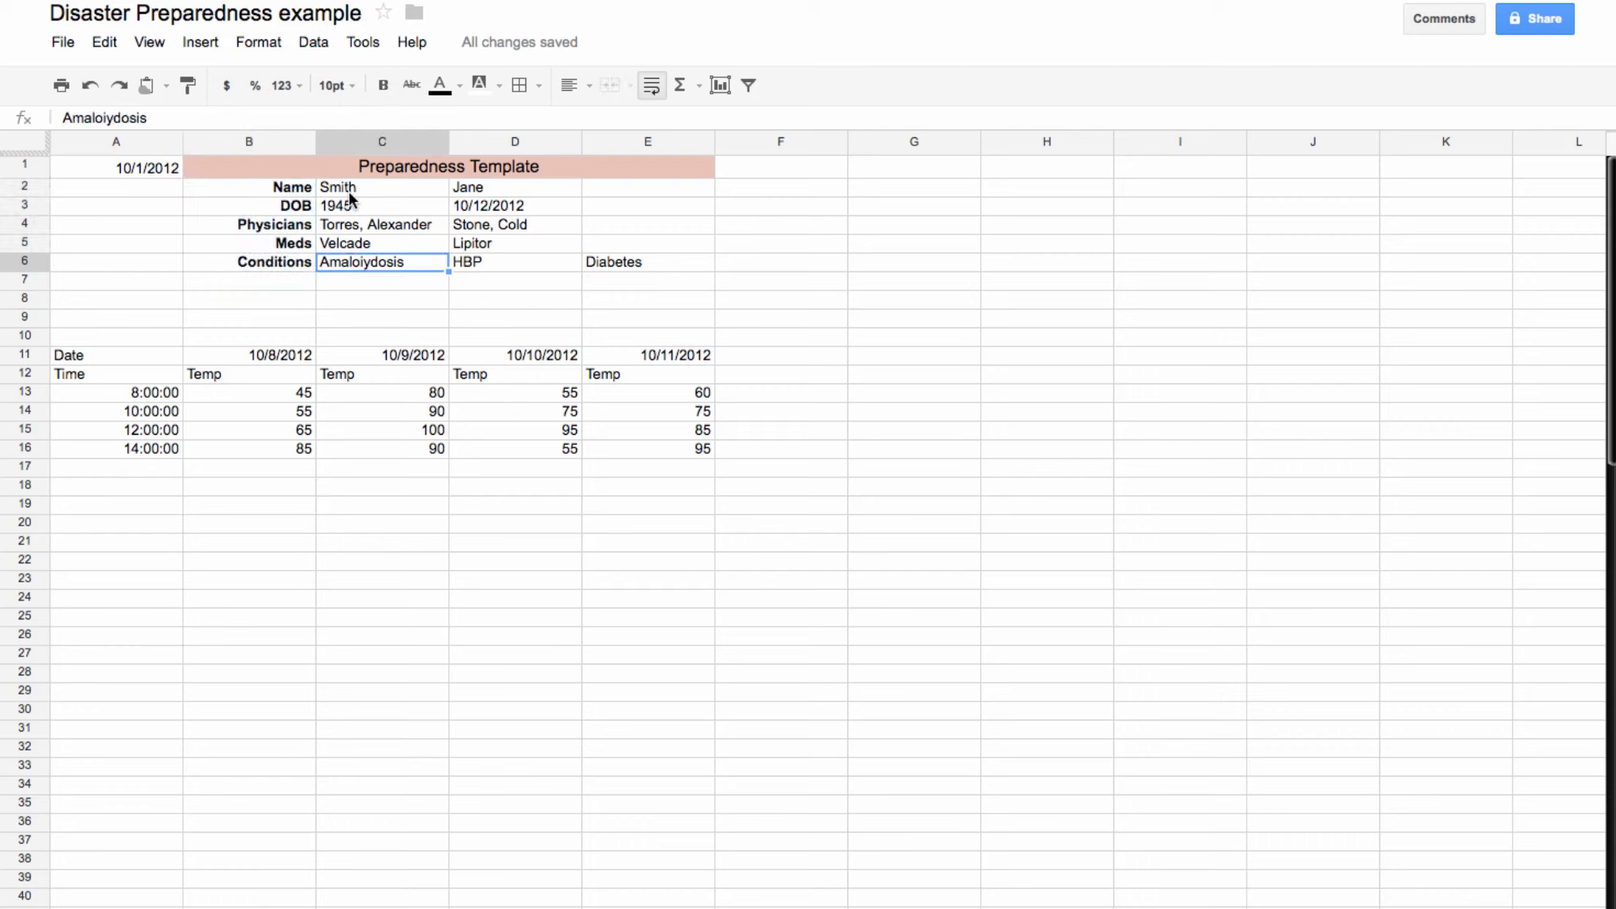
drag(272, 187, 278, 254)
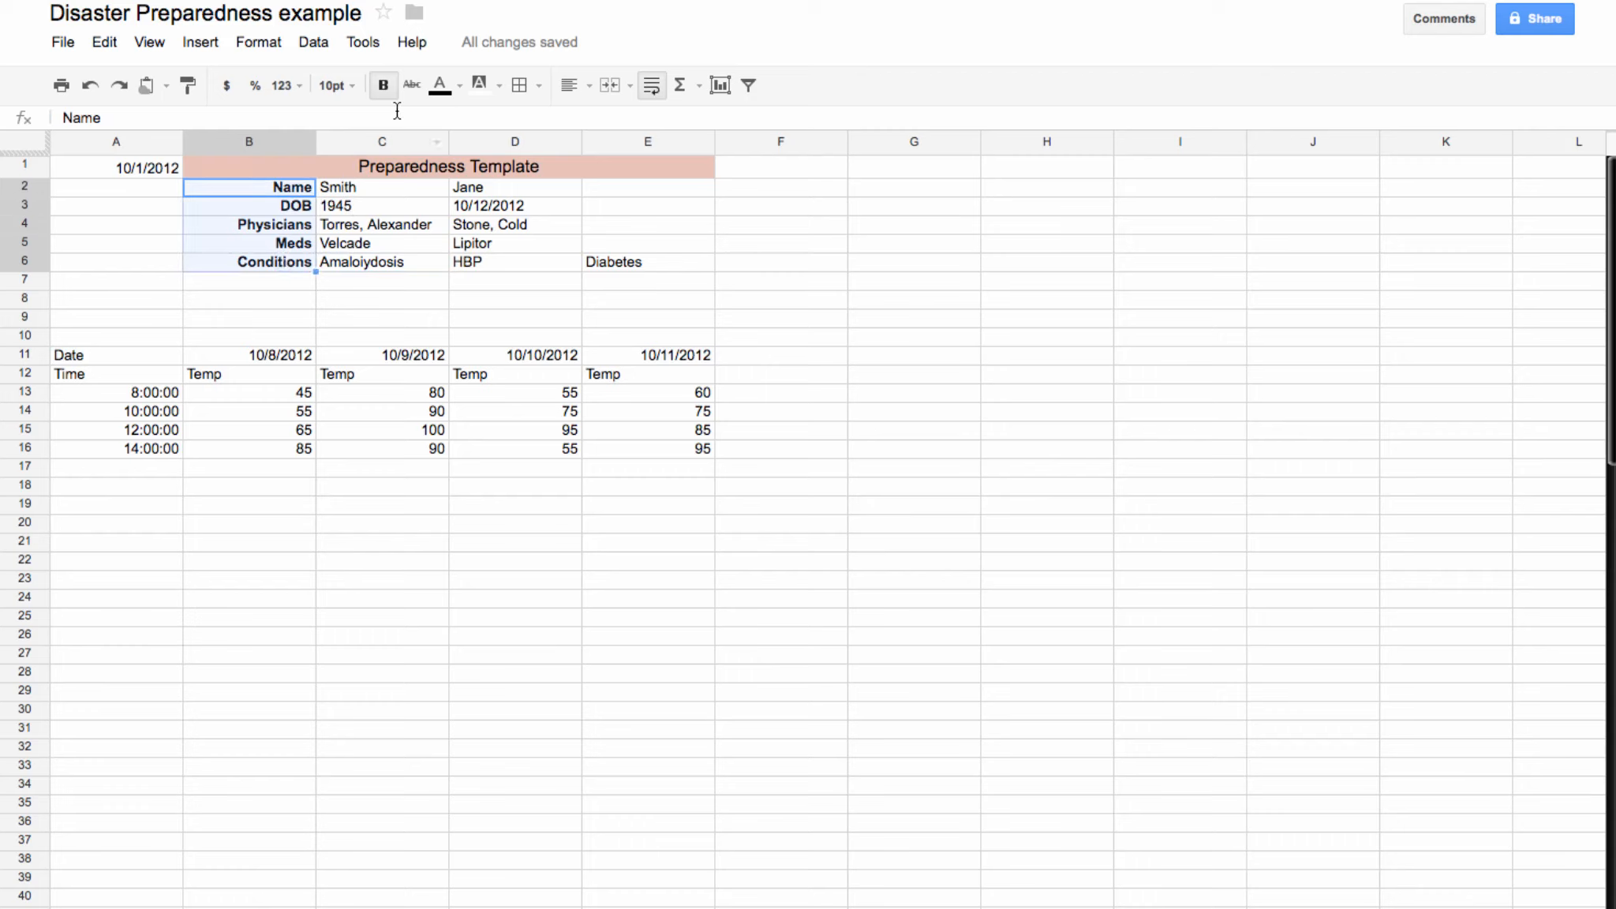
Step: Fill the B2:B6 labels light yellow and the Physicians–Conditions rows 4–6 light orange
click(497, 87)
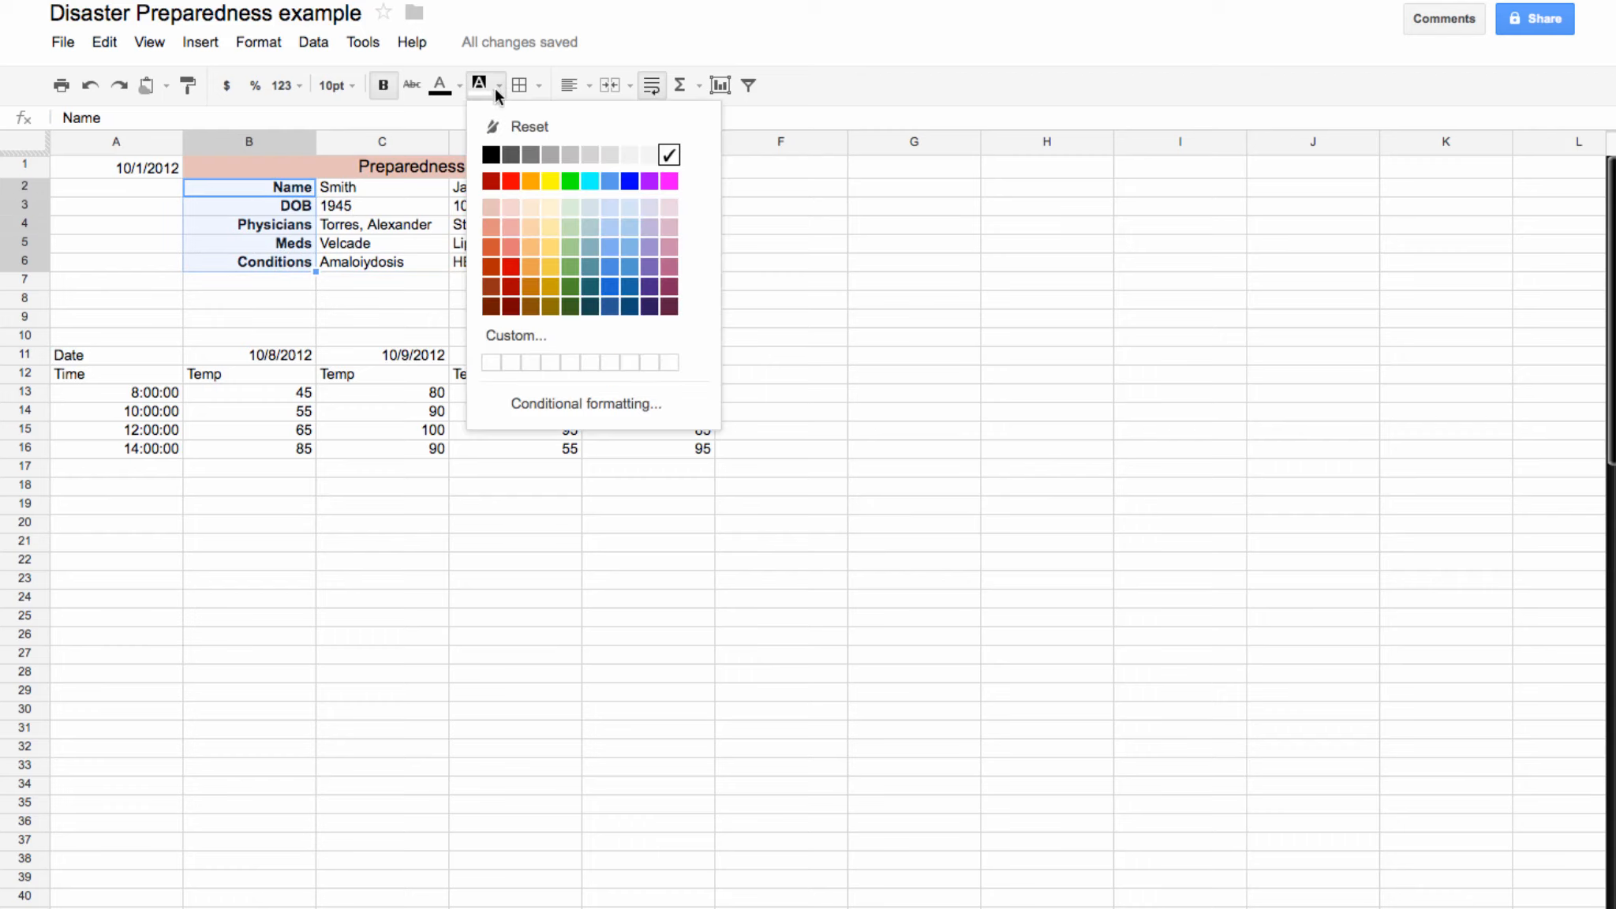
click(550, 207)
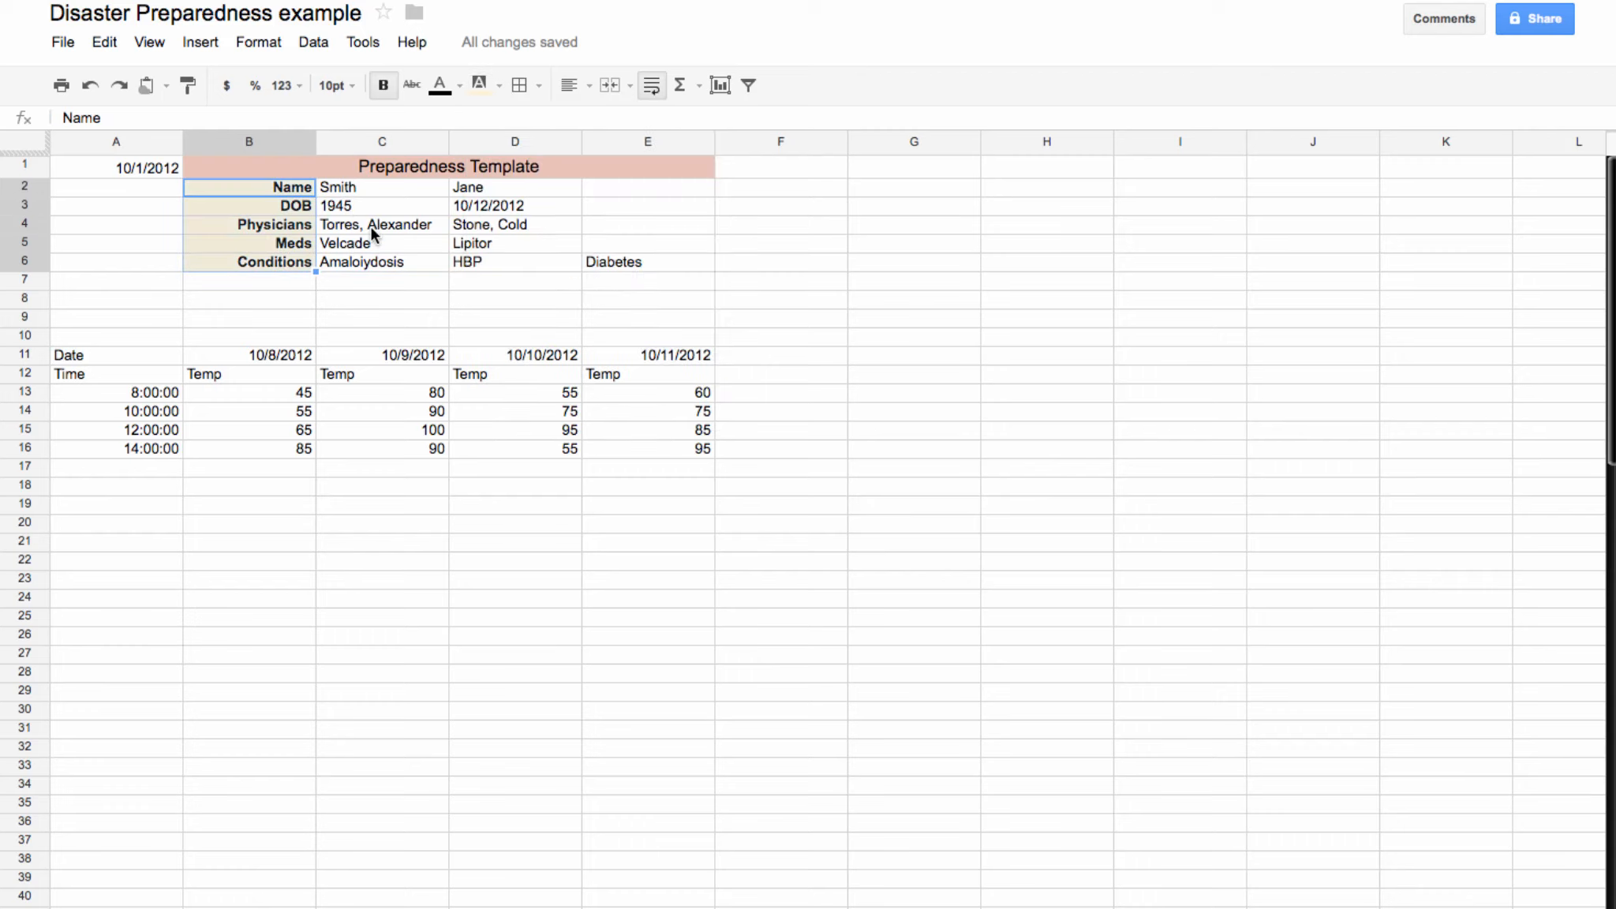
click(370, 226)
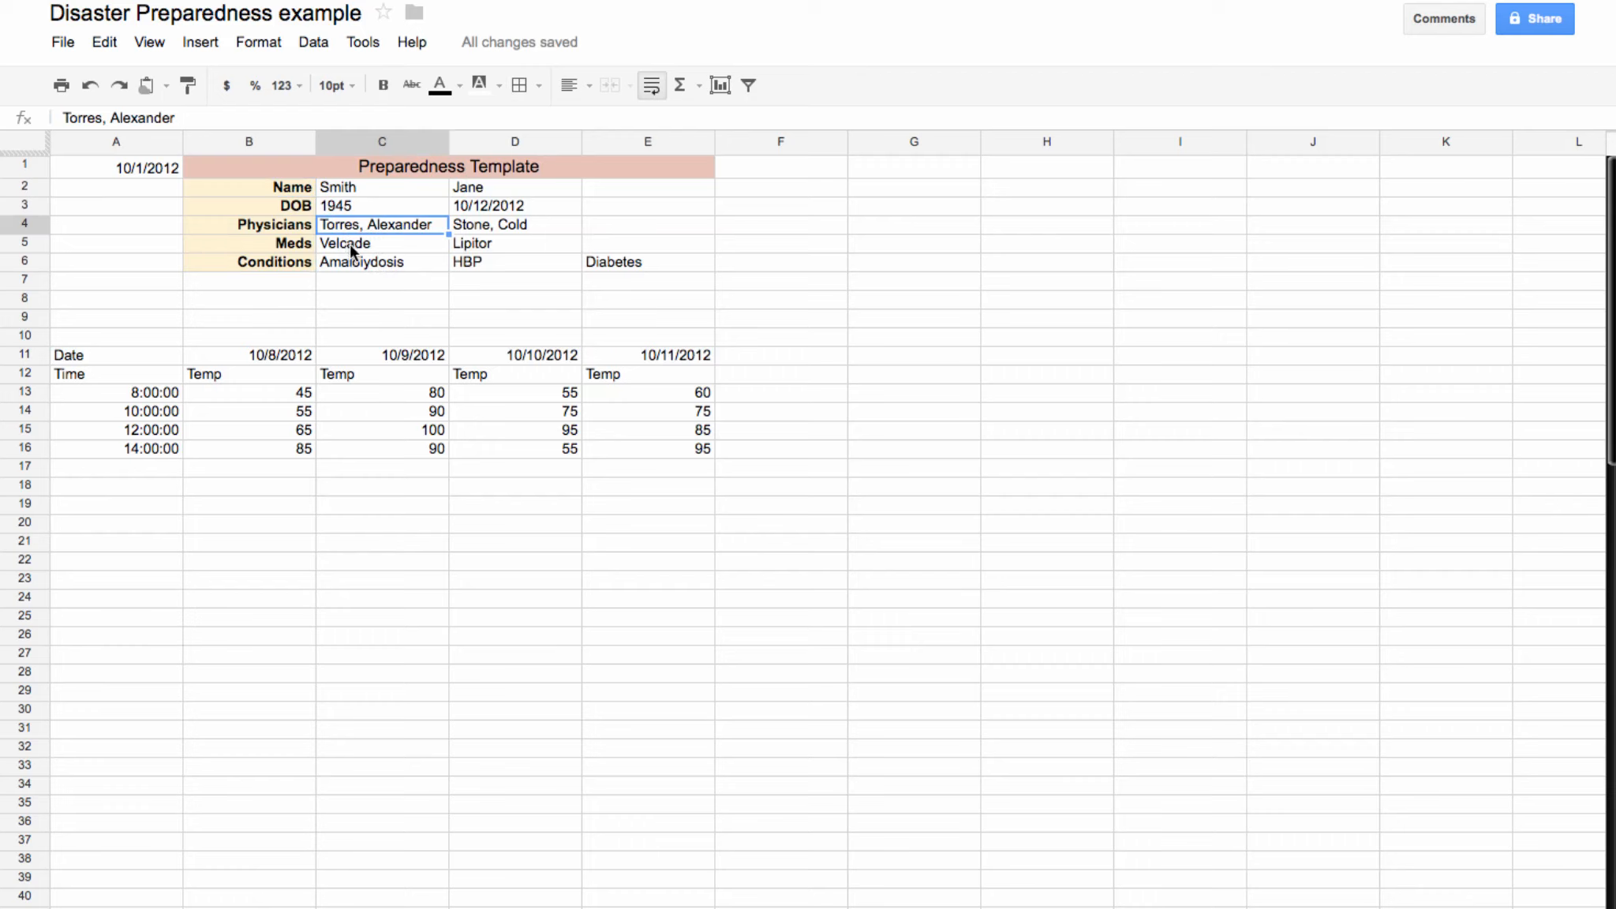
drag(351, 224, 1419, 259)
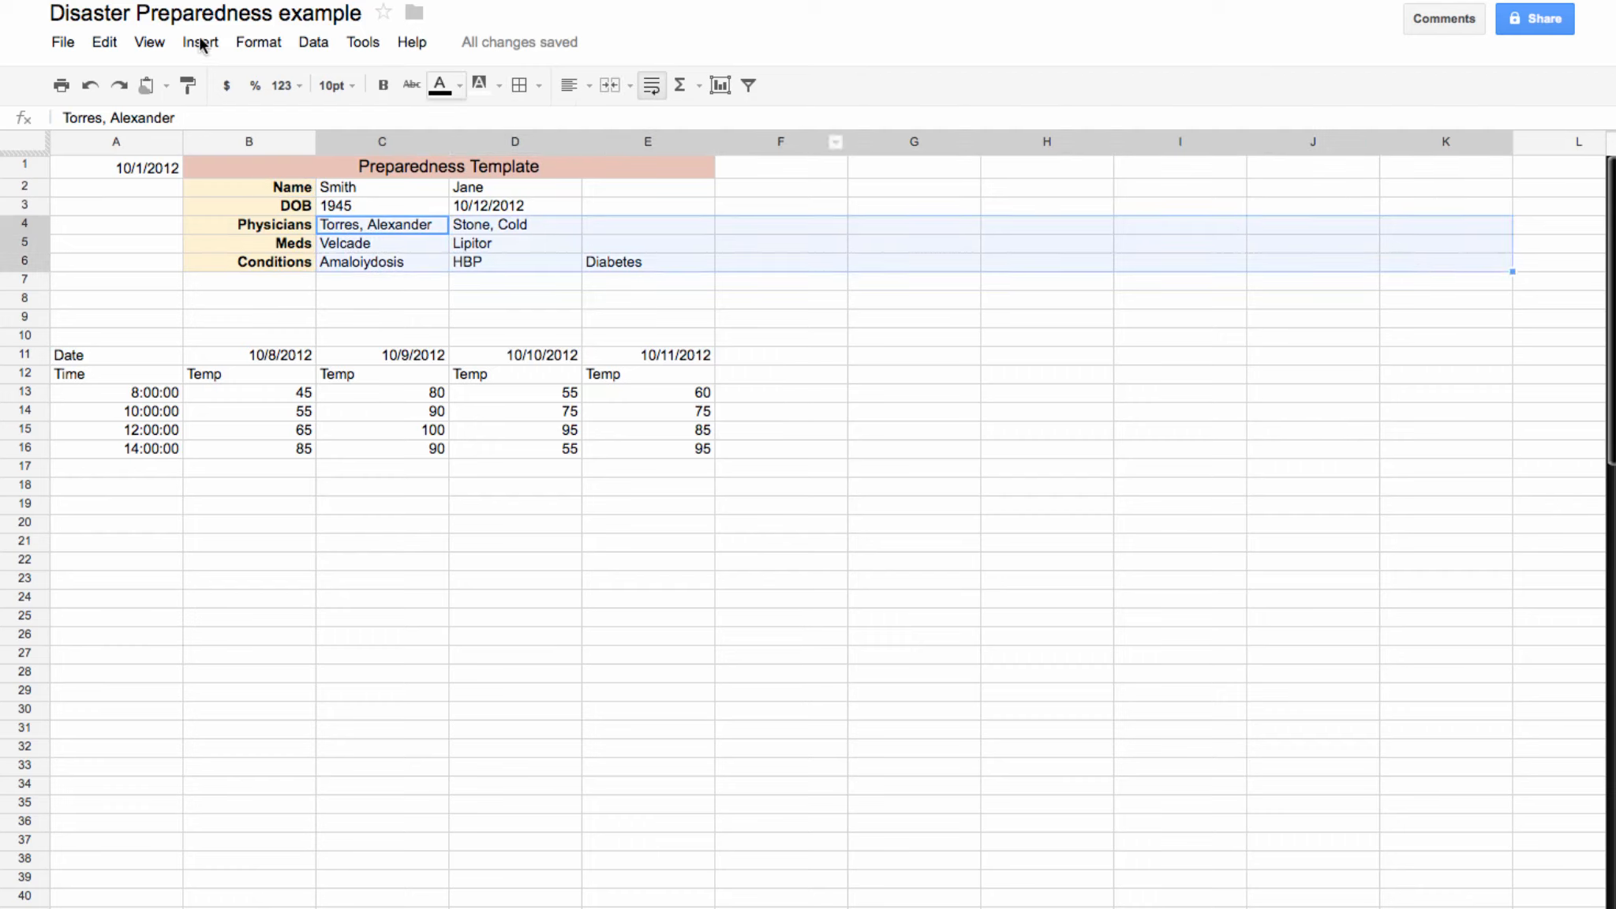
click(497, 83)
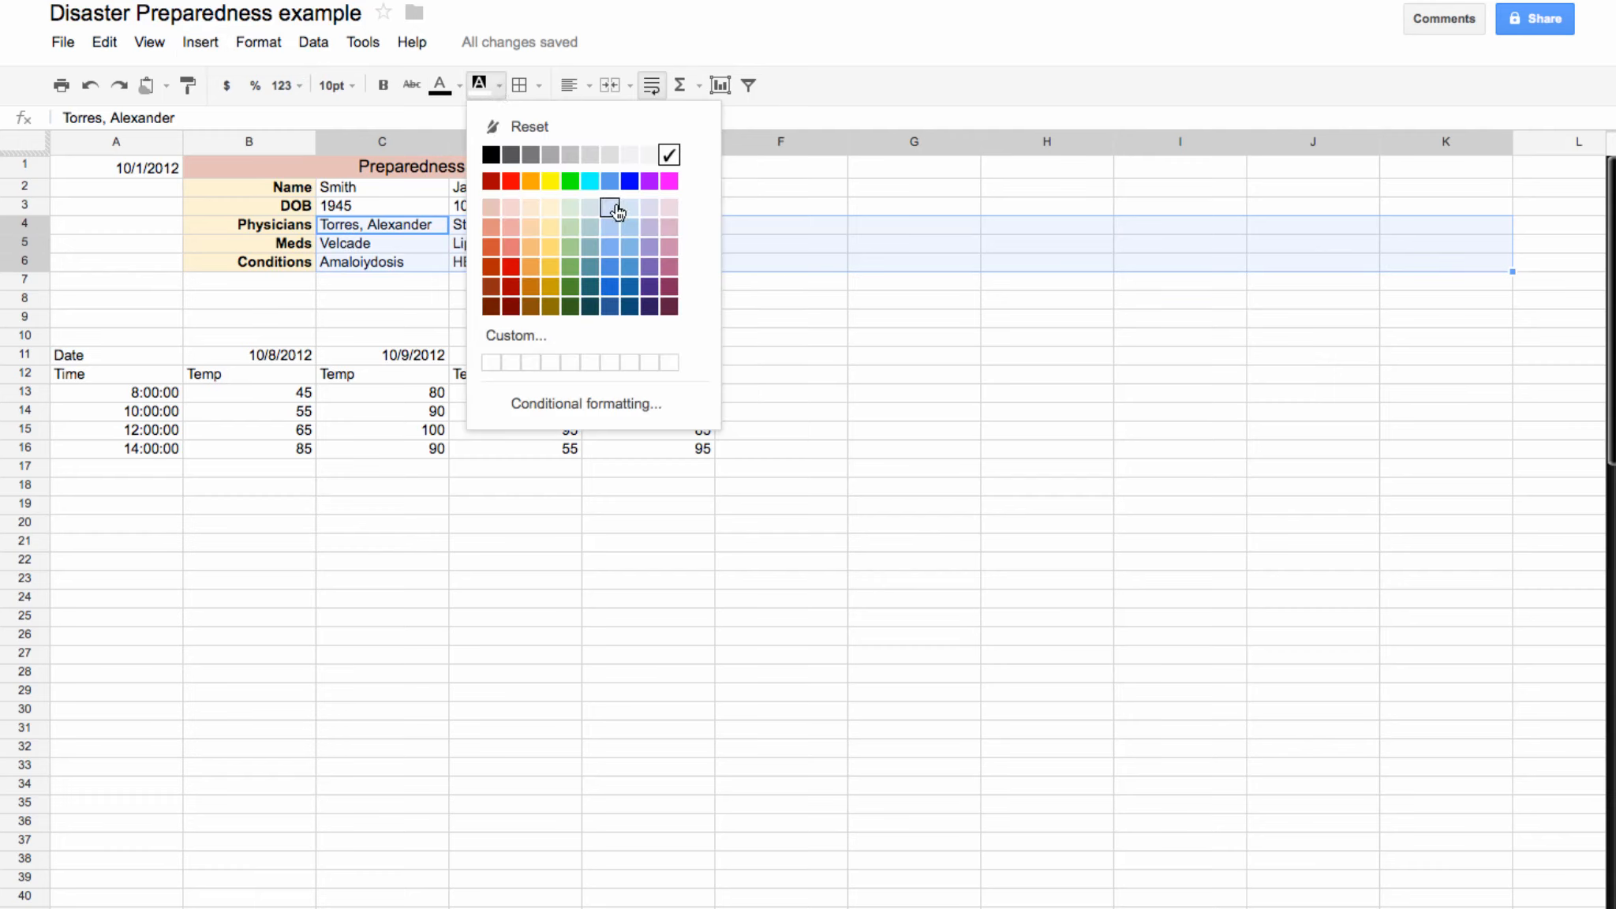
click(530, 206)
click(1139, 466)
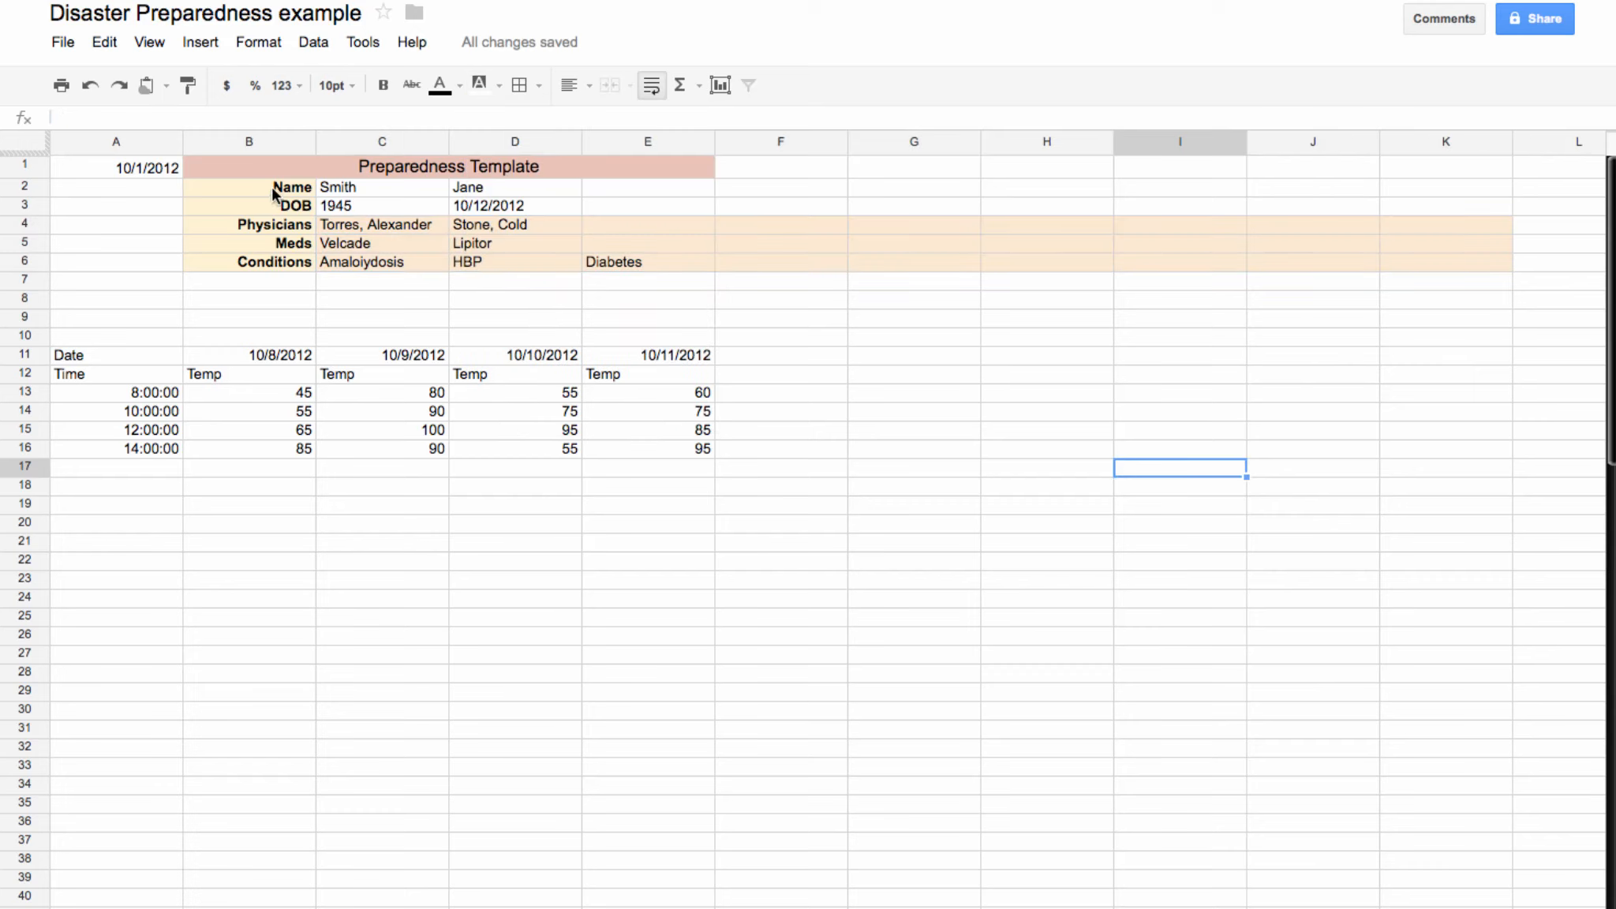
Step: Apply all borders to the Physicians–Conditions rows and the Name and DOB cells
mouse_move(300, 228)
mouse_down()
mouse_move(715, 273)
mouse_move(1412, 266)
mouse_up()
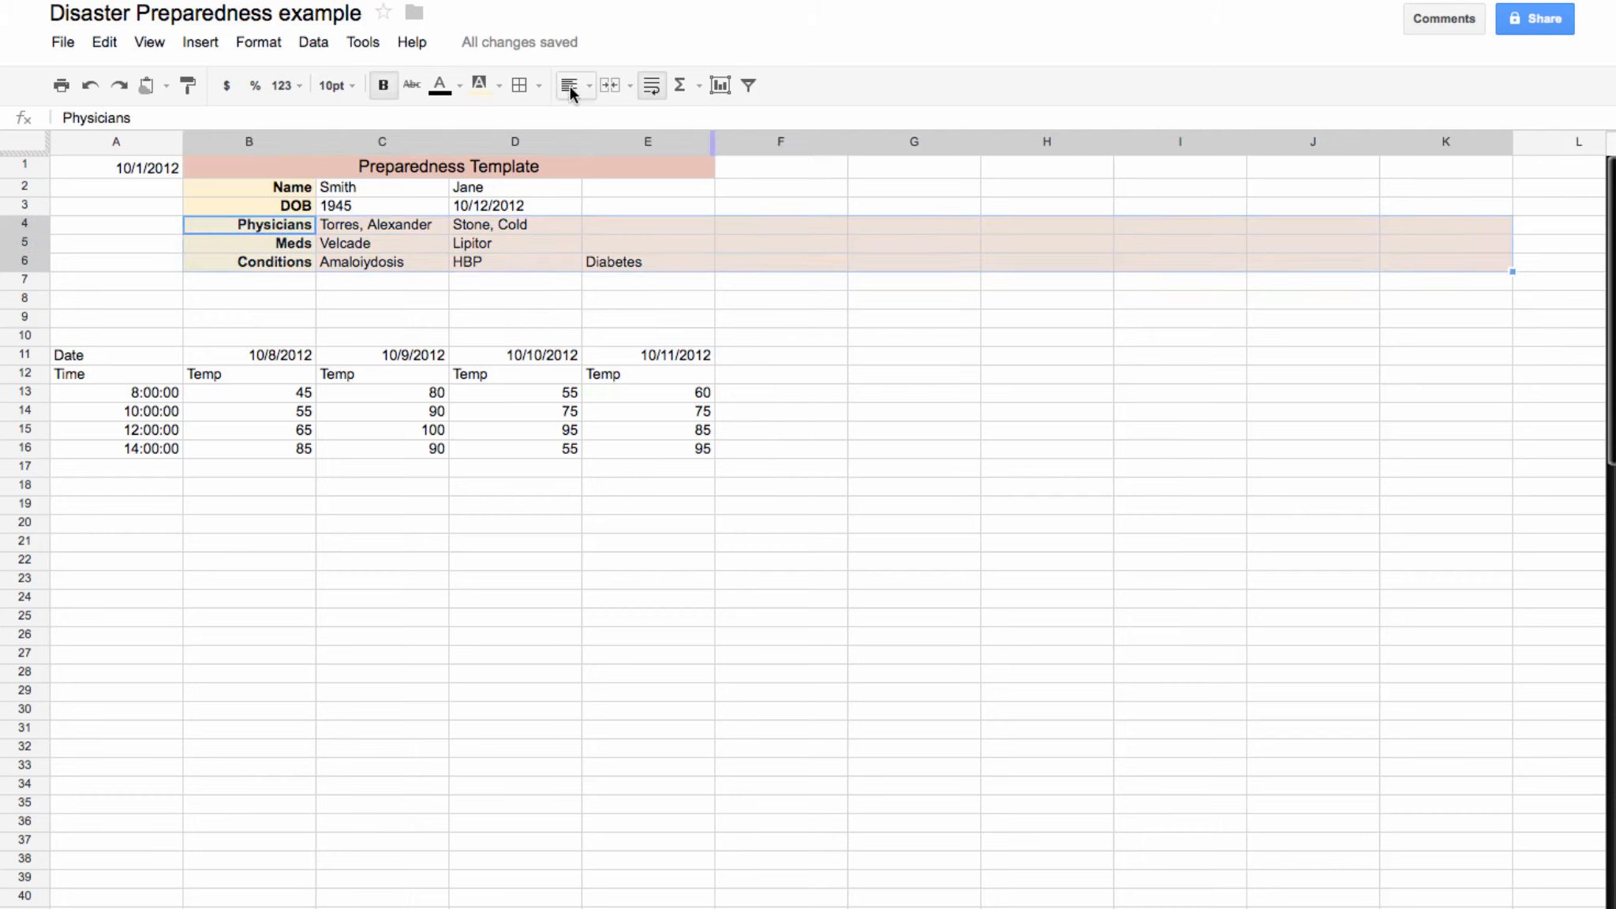
click(541, 84)
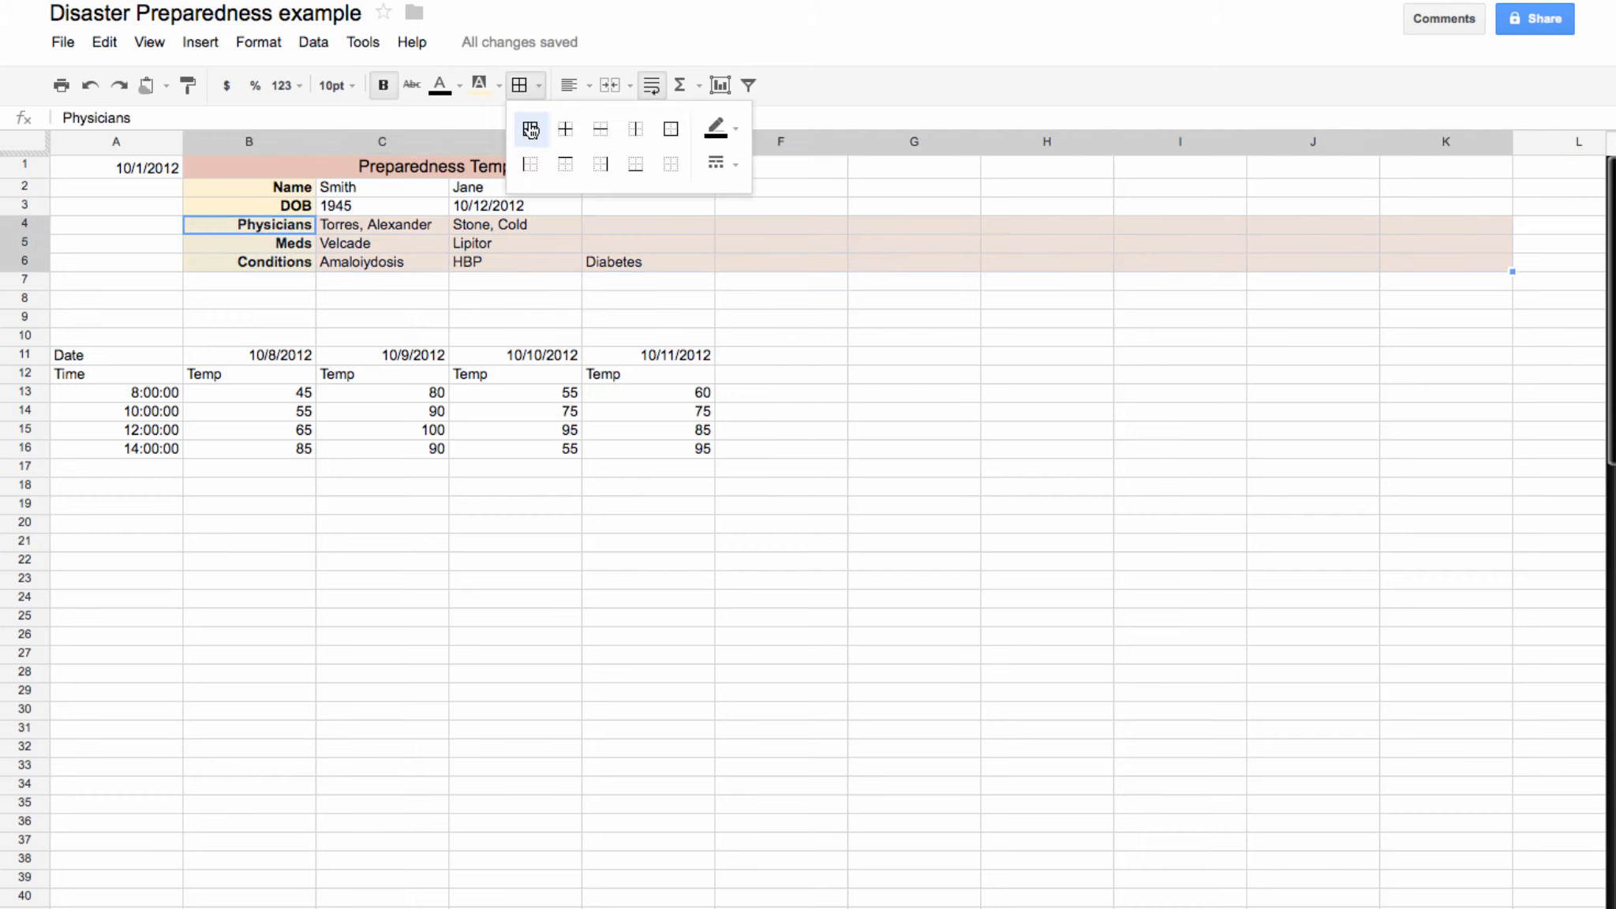
click(530, 130)
click(705, 610)
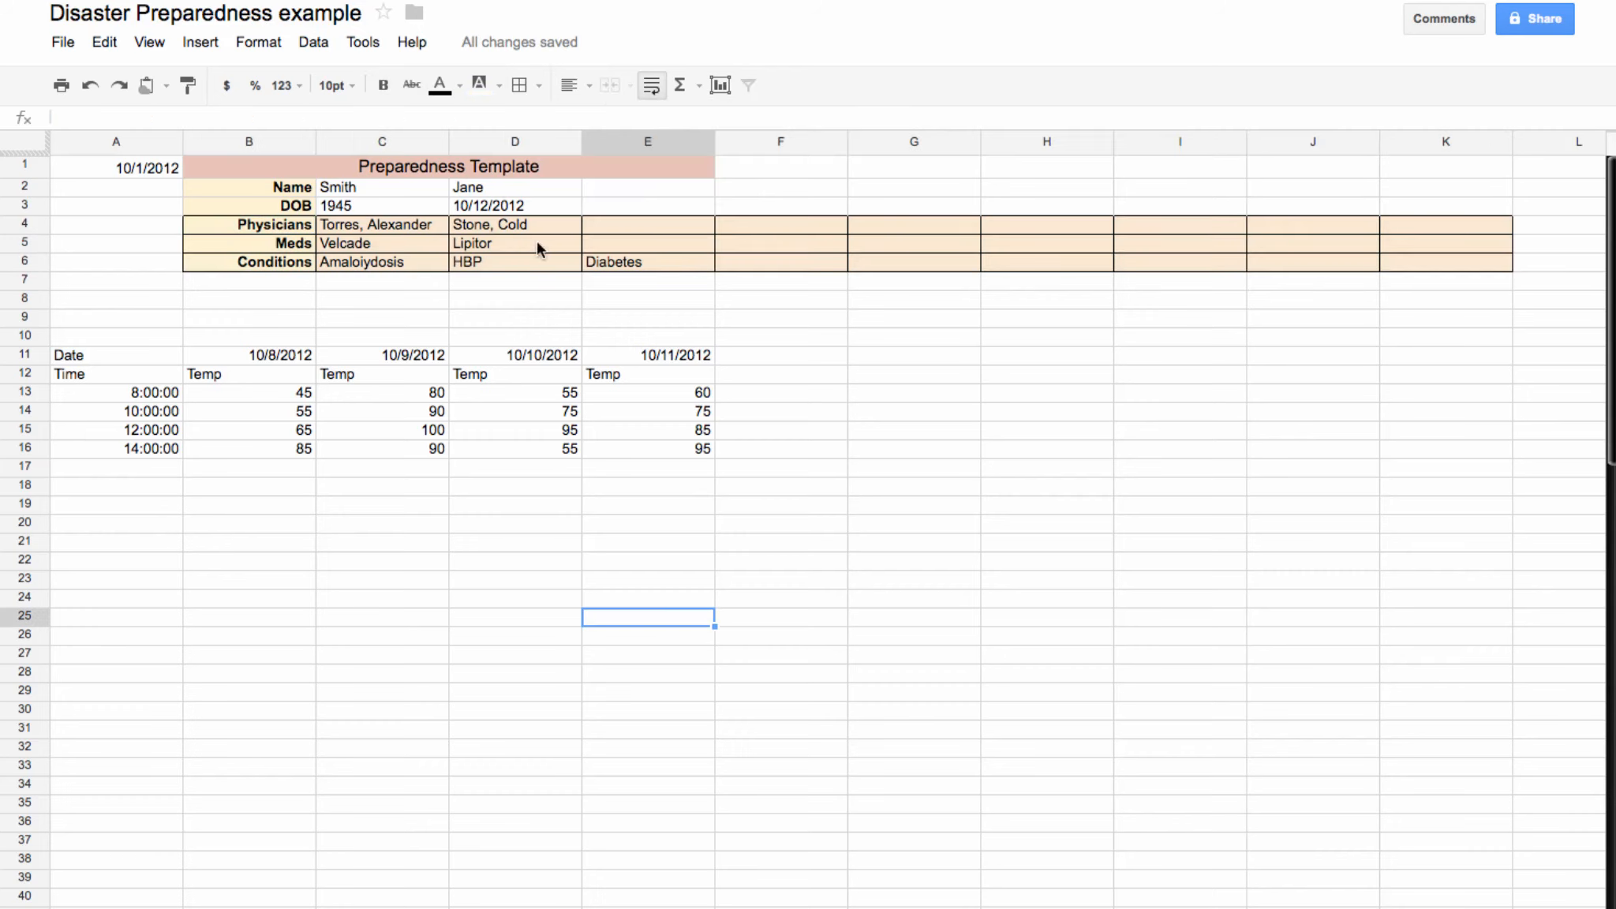
click(268, 193)
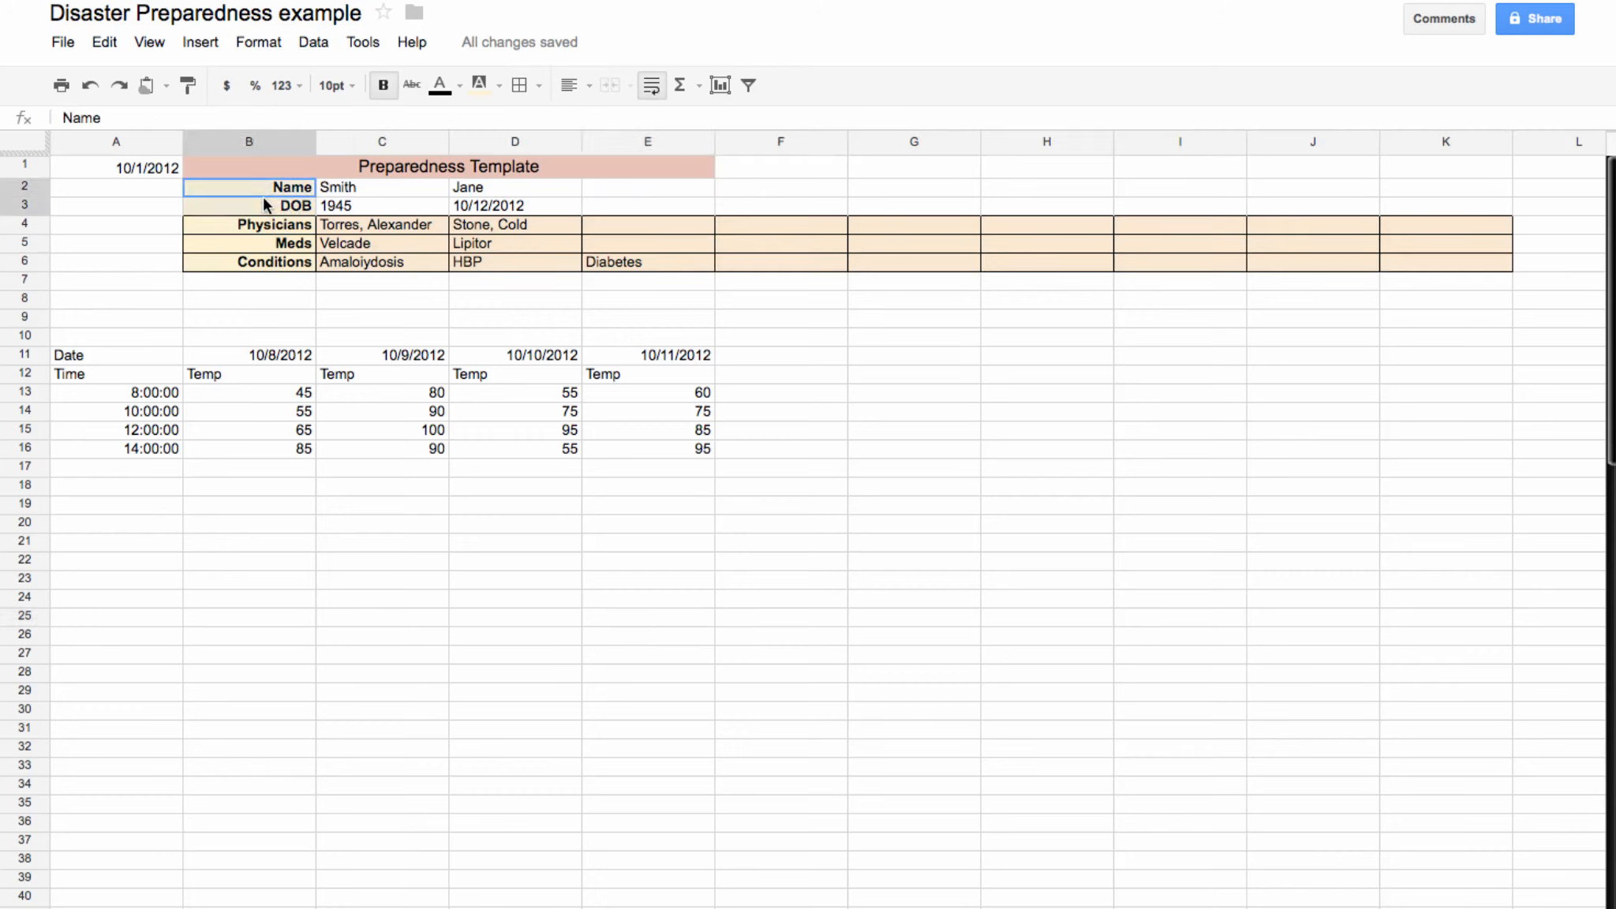
shift+click(263, 198)
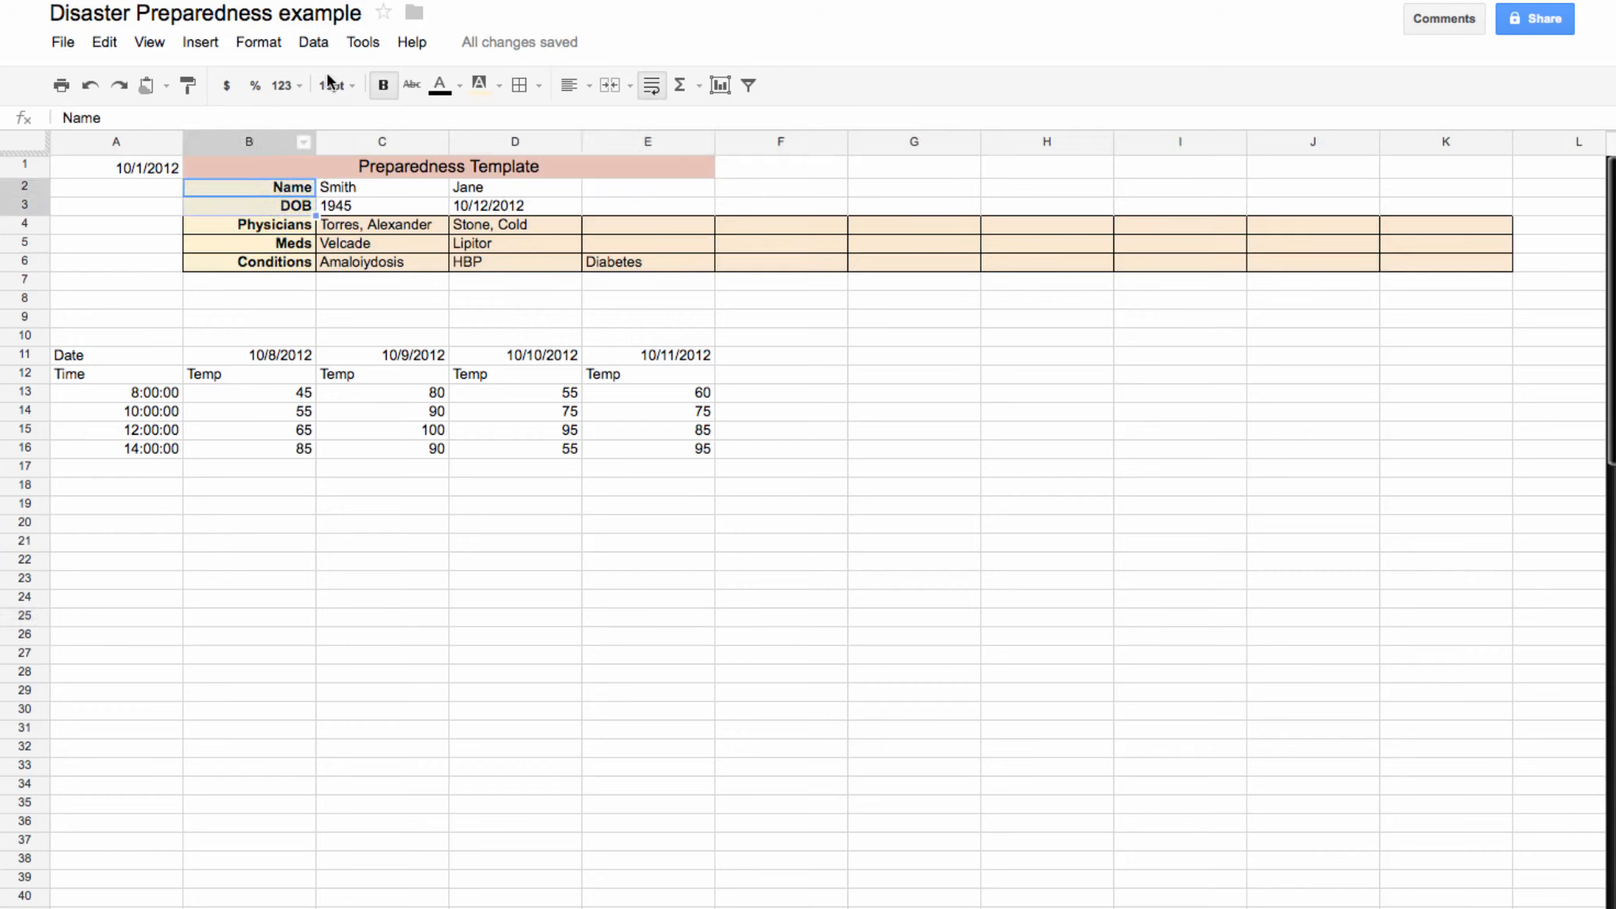
click(538, 87)
click(532, 131)
Step: Bold the Date and Time header rows A11:E12 of the temperature log
click(493, 636)
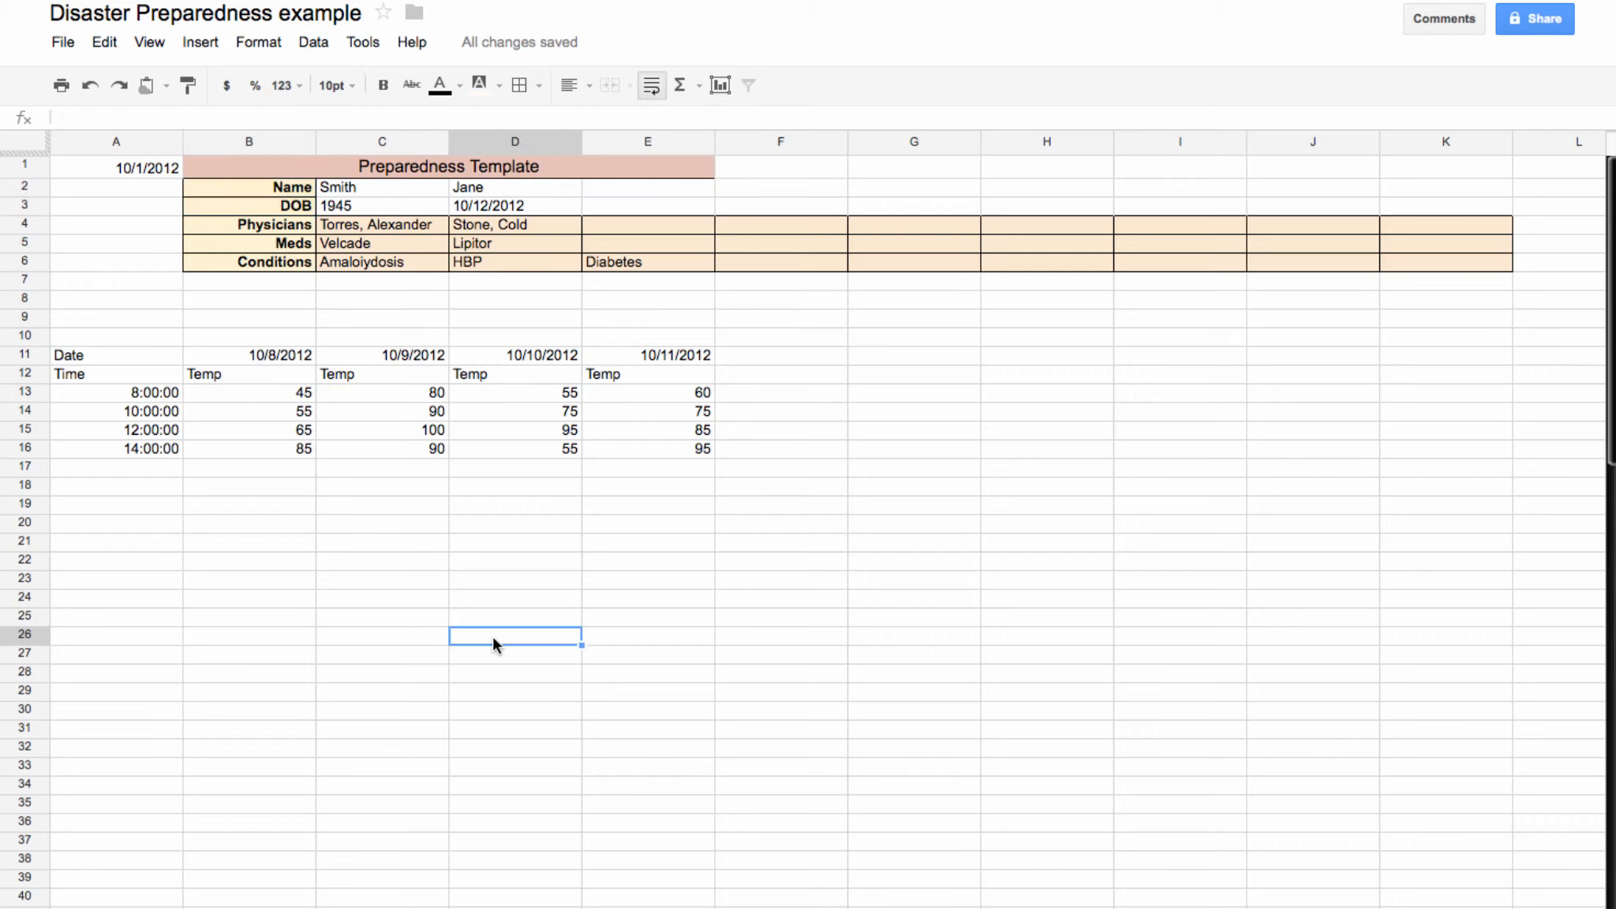
drag(74, 360, 630, 371)
click(383, 85)
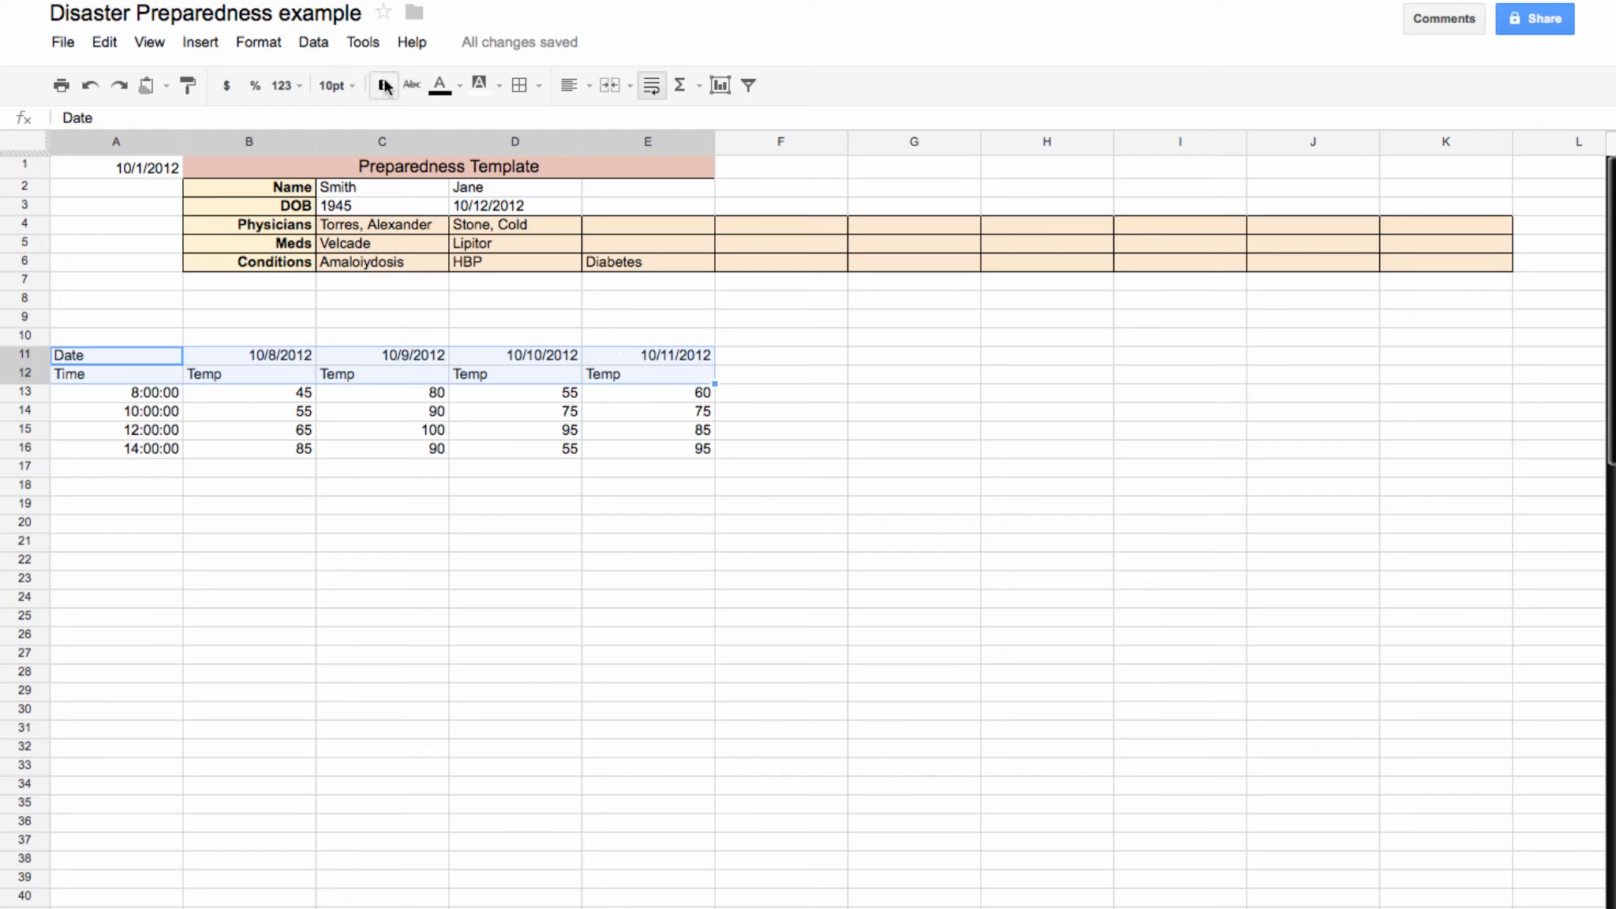
click(428, 671)
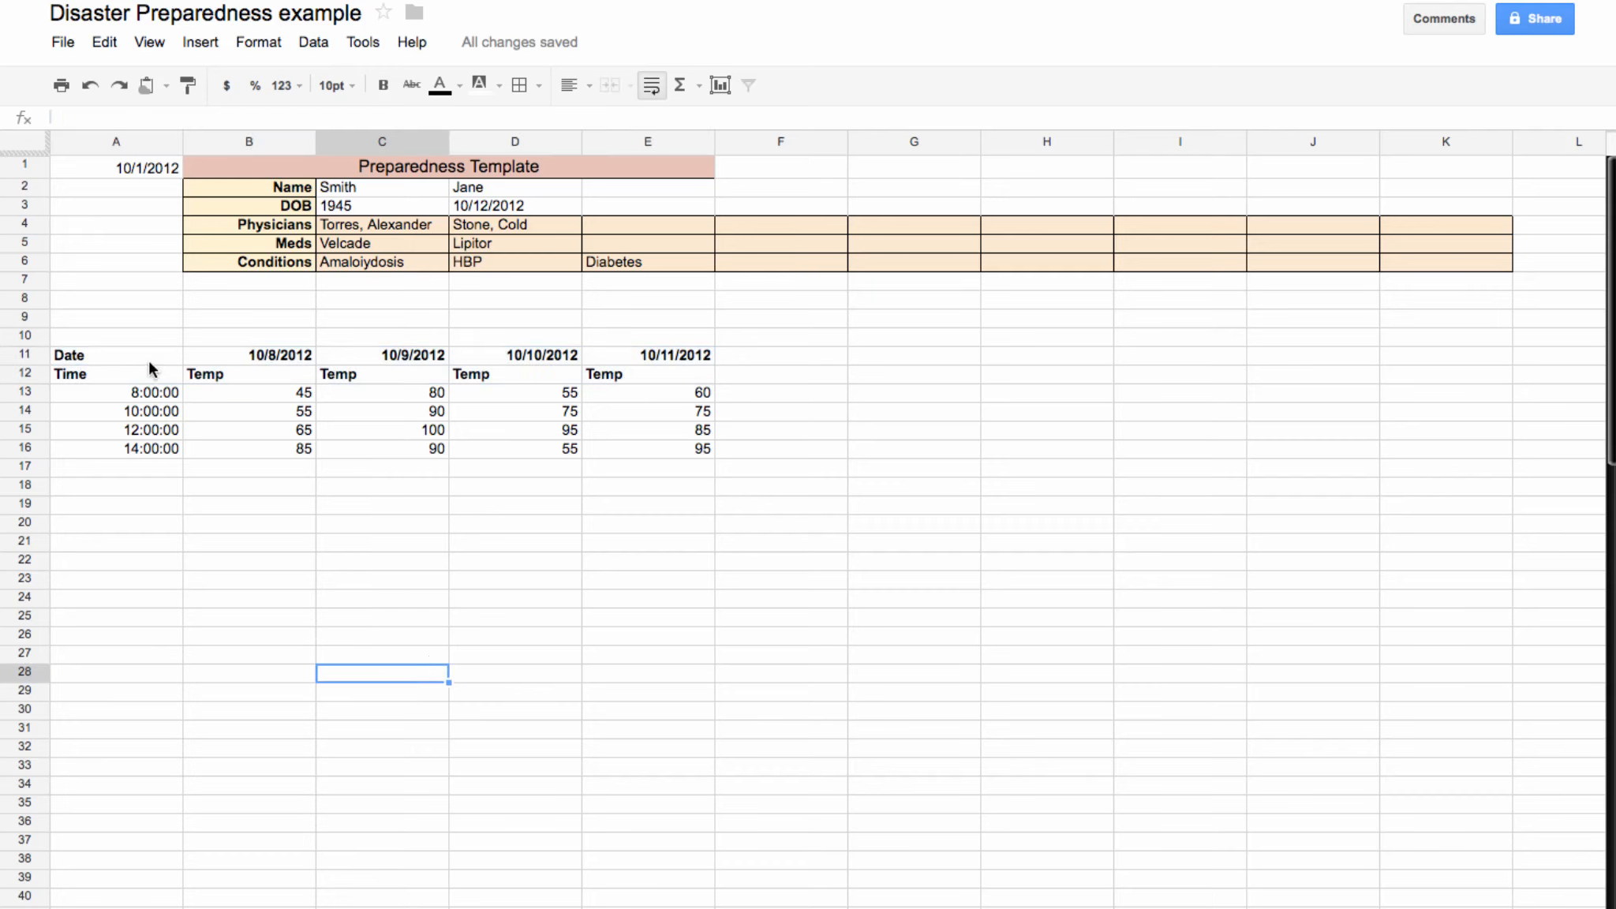
drag(149, 362, 598, 376)
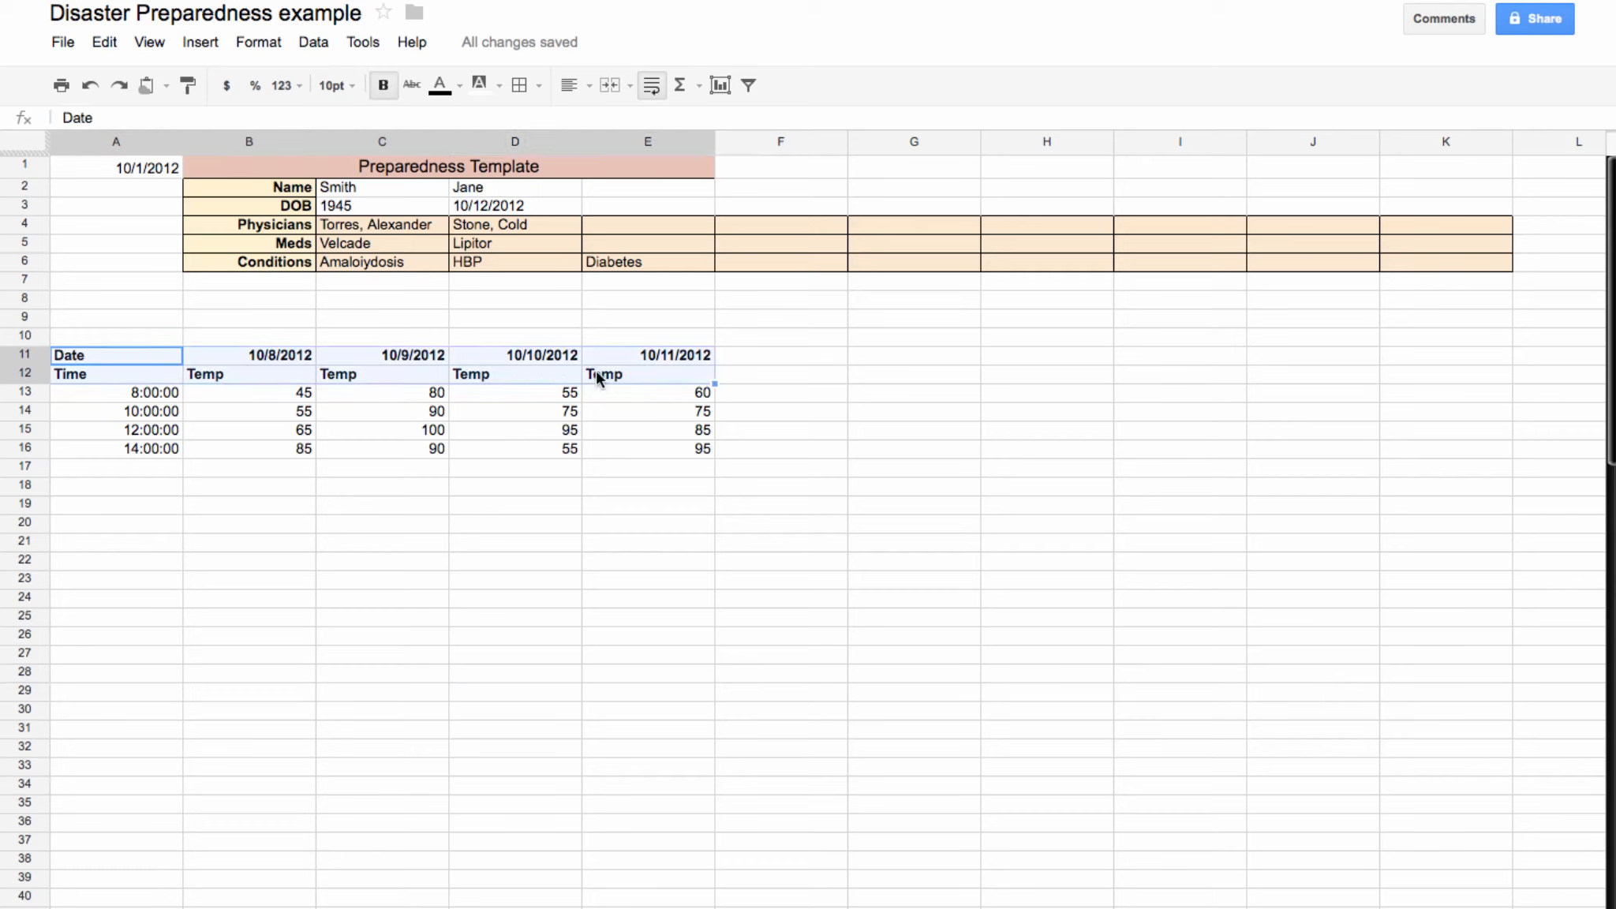
click(589, 85)
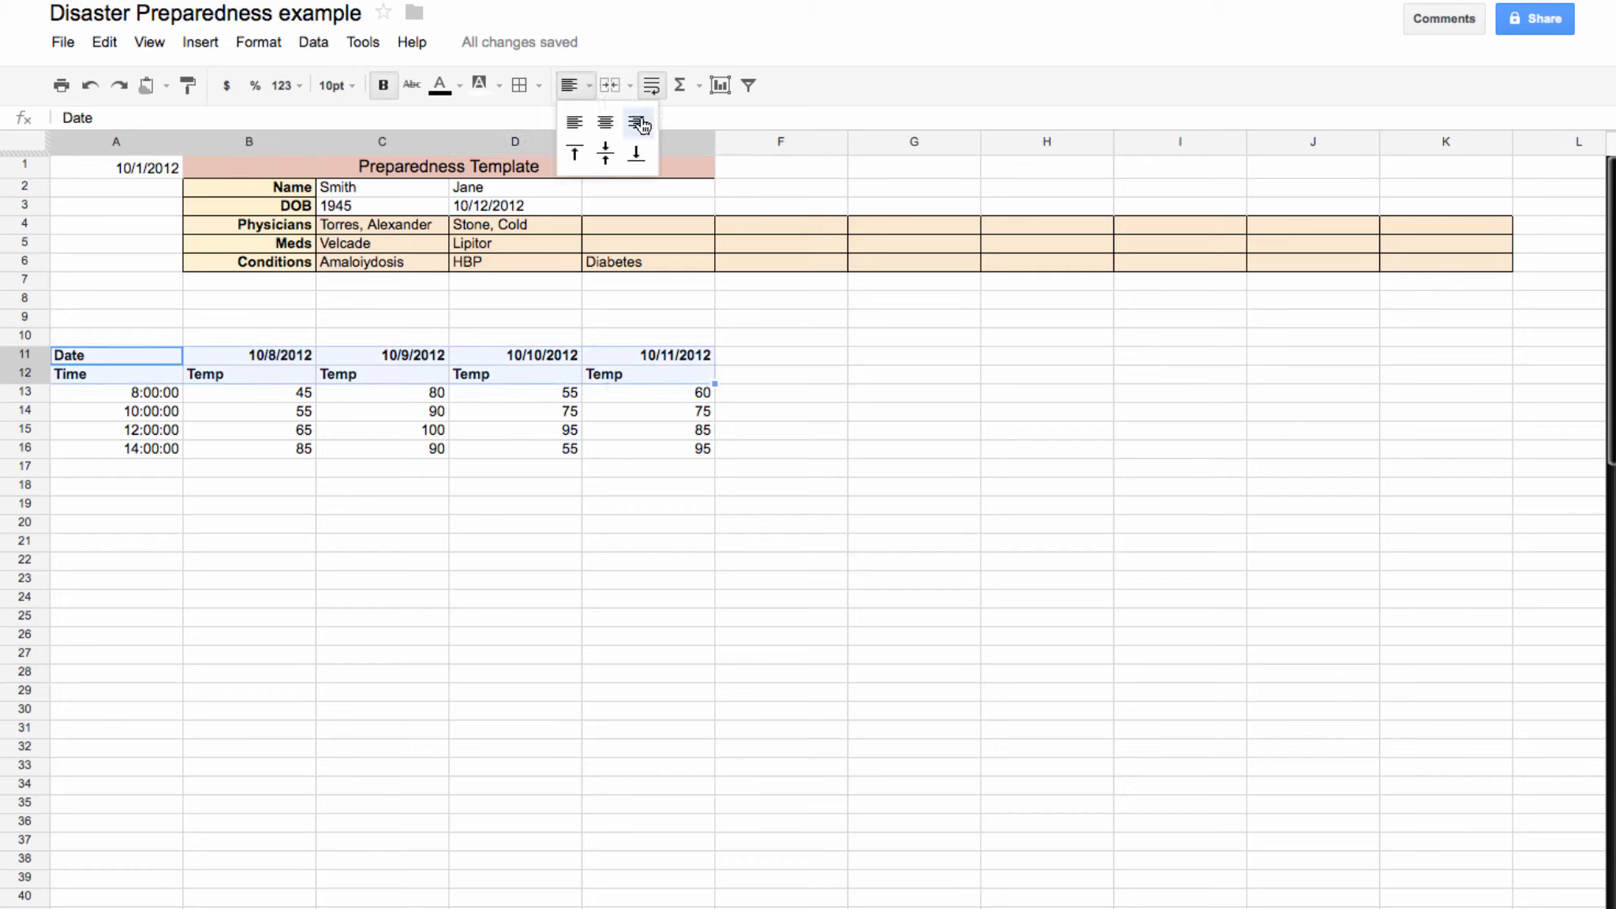